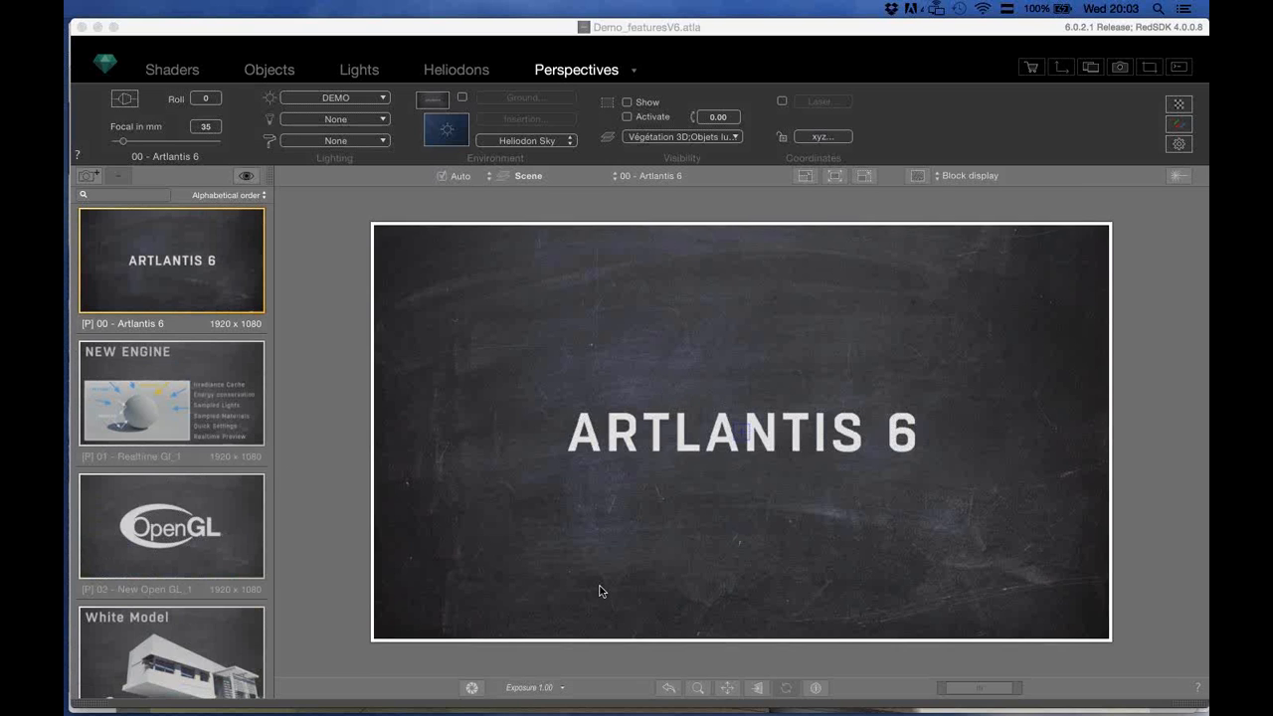
Activate the 01 - Realtime GI_1 perspective and keep Fixed Rate (3x3) anti-aliasing in its rendering parameters.
click(608, 534)
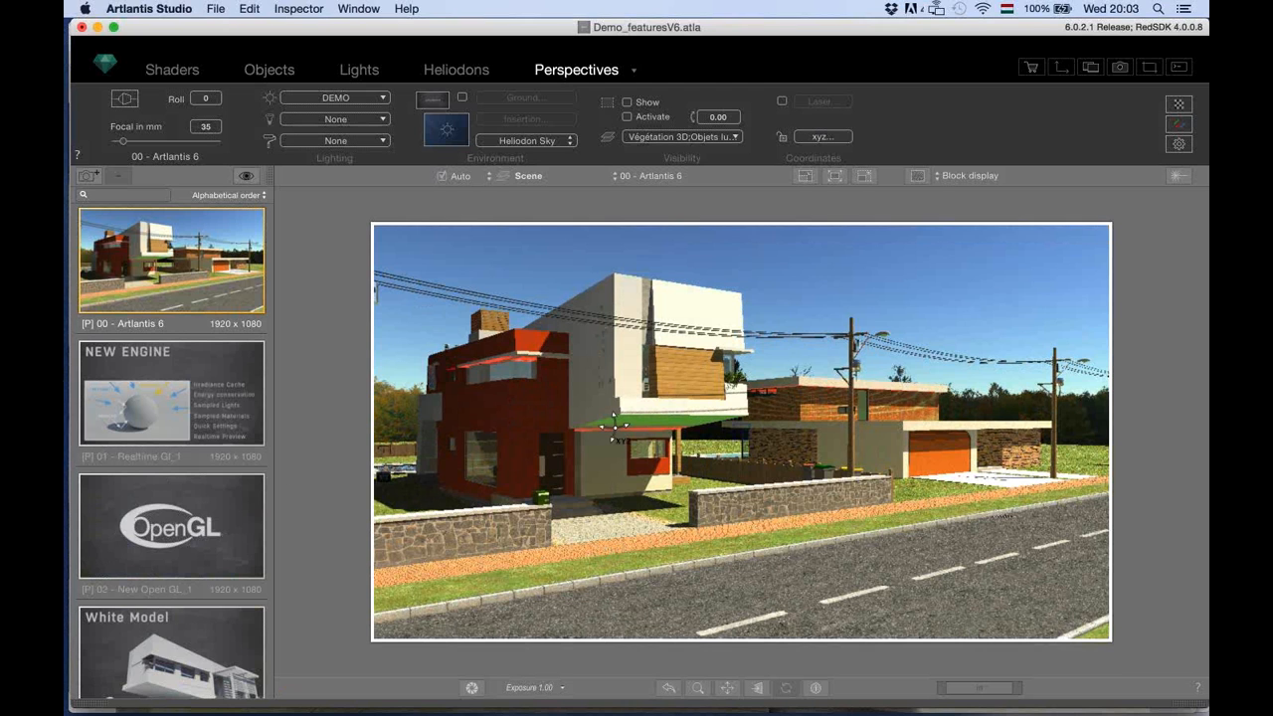
click(194, 384)
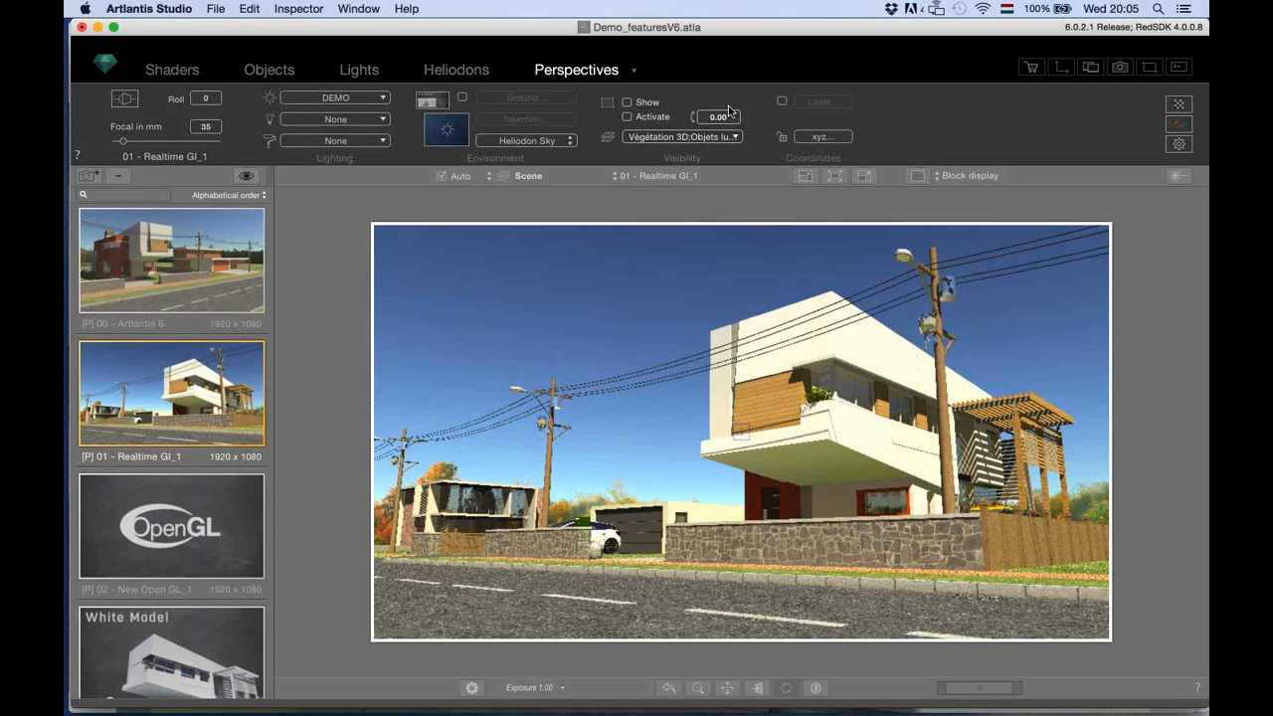
click(1179, 146)
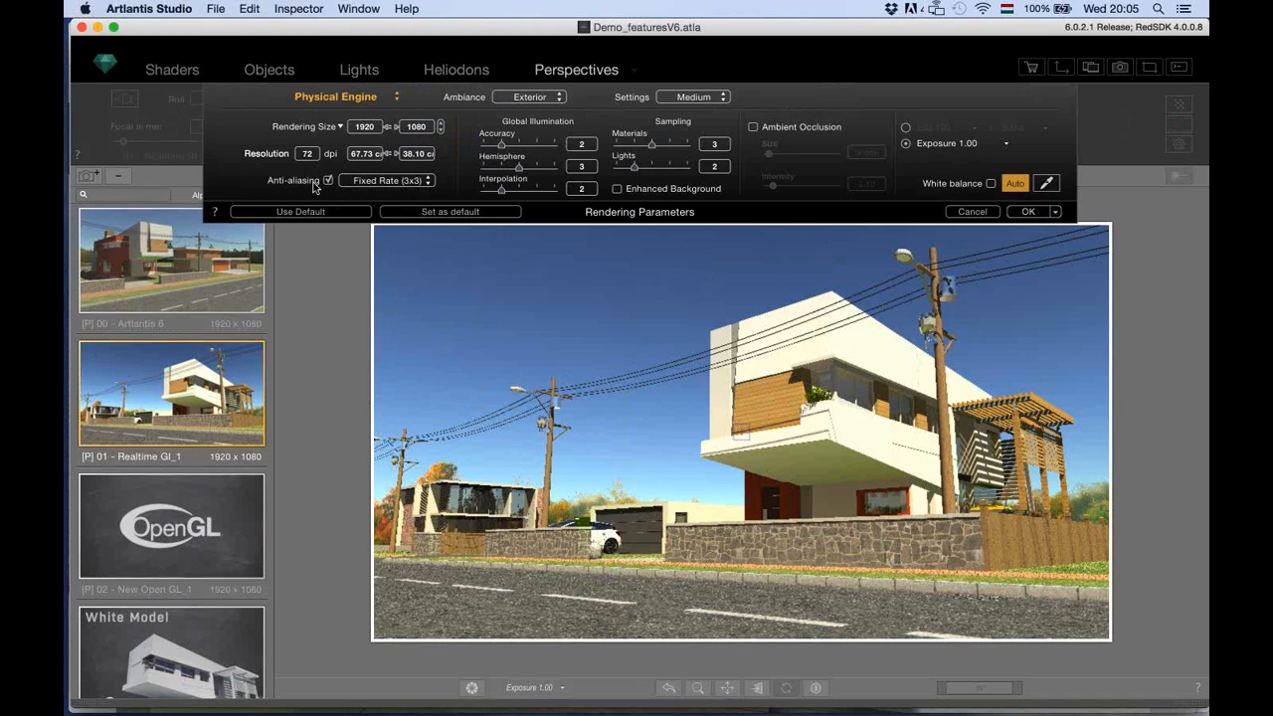
click(391, 183)
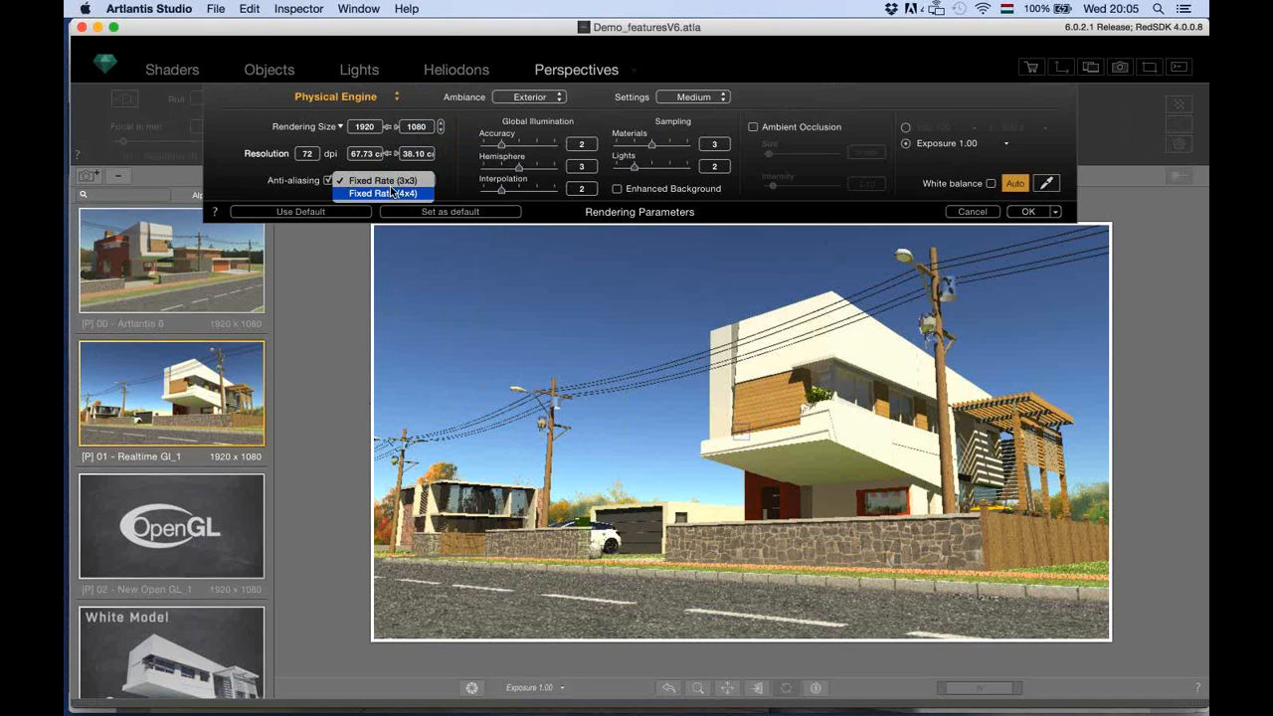
click(391, 181)
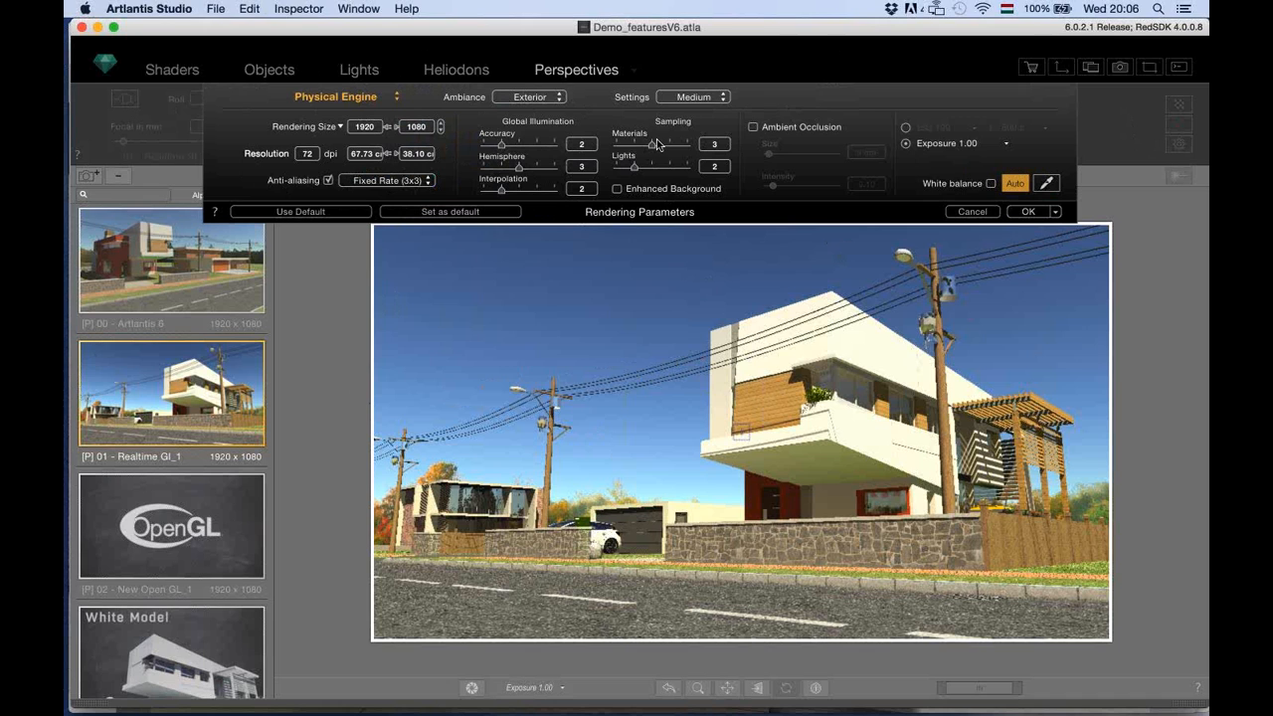
Keep the Exterior ambiance, choose the Quality settings preset for the physical engine, and apply the rendering parameters.
click(542, 100)
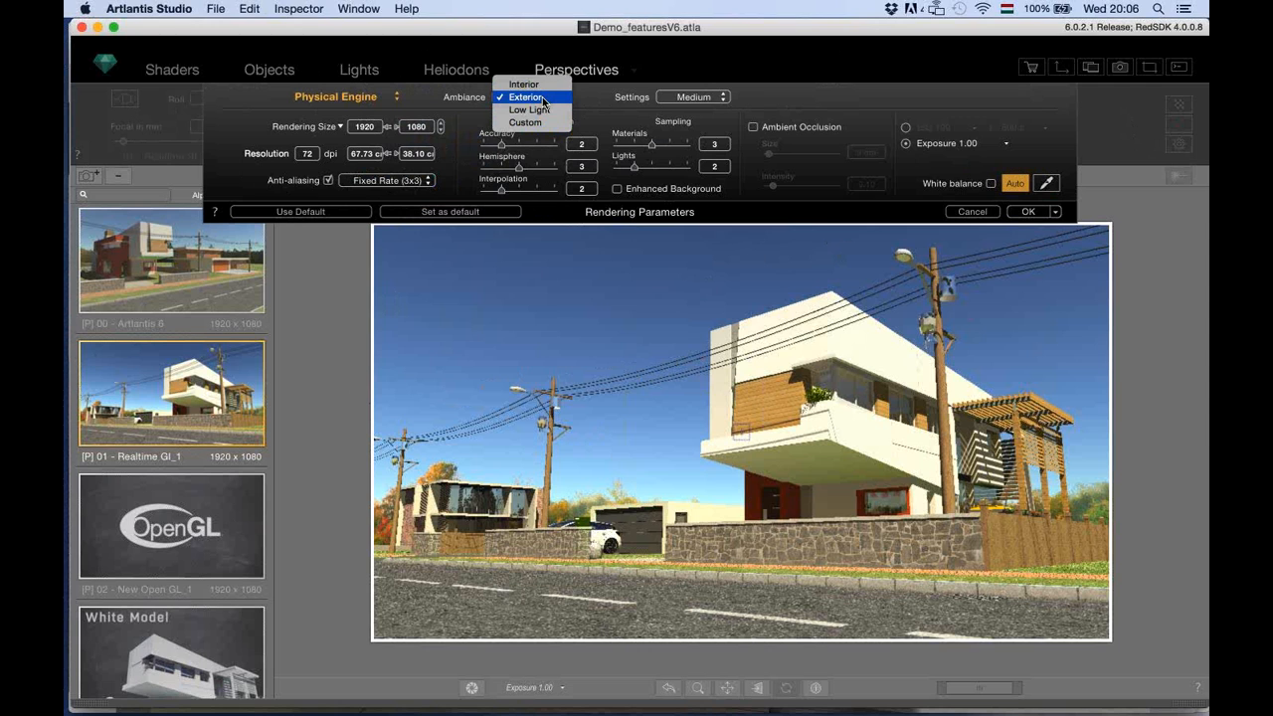
click(543, 100)
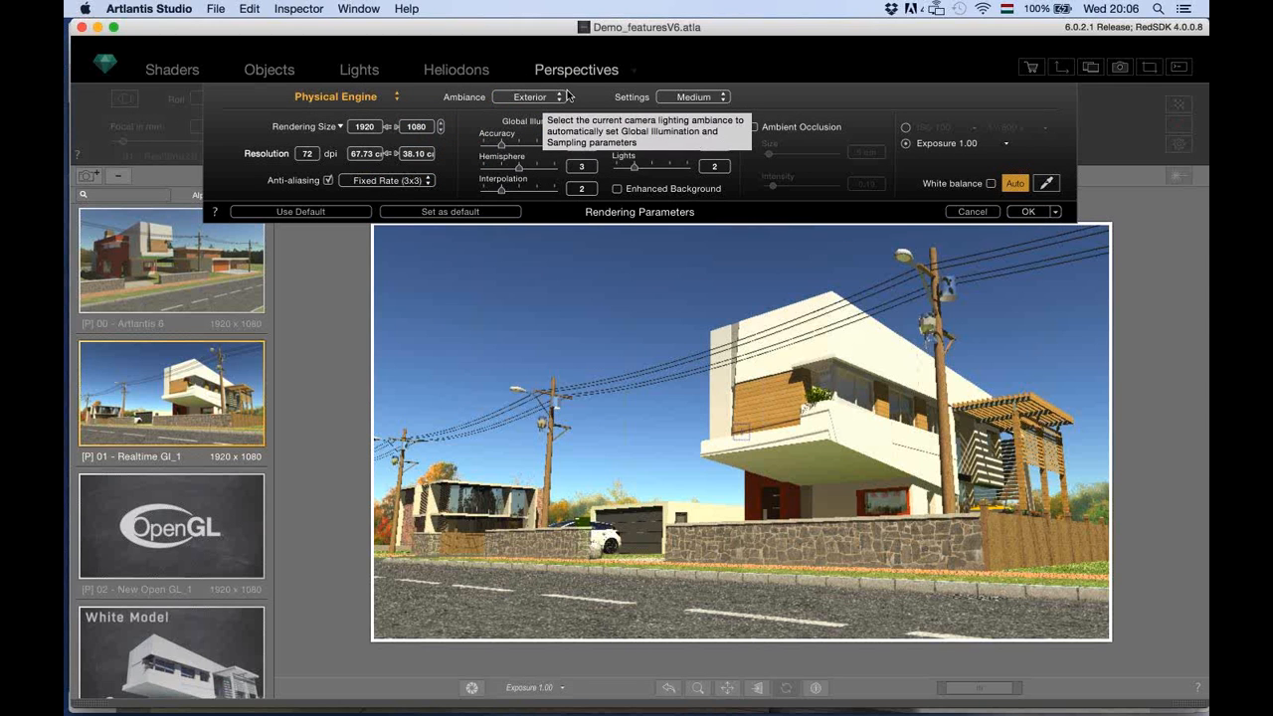
click(701, 98)
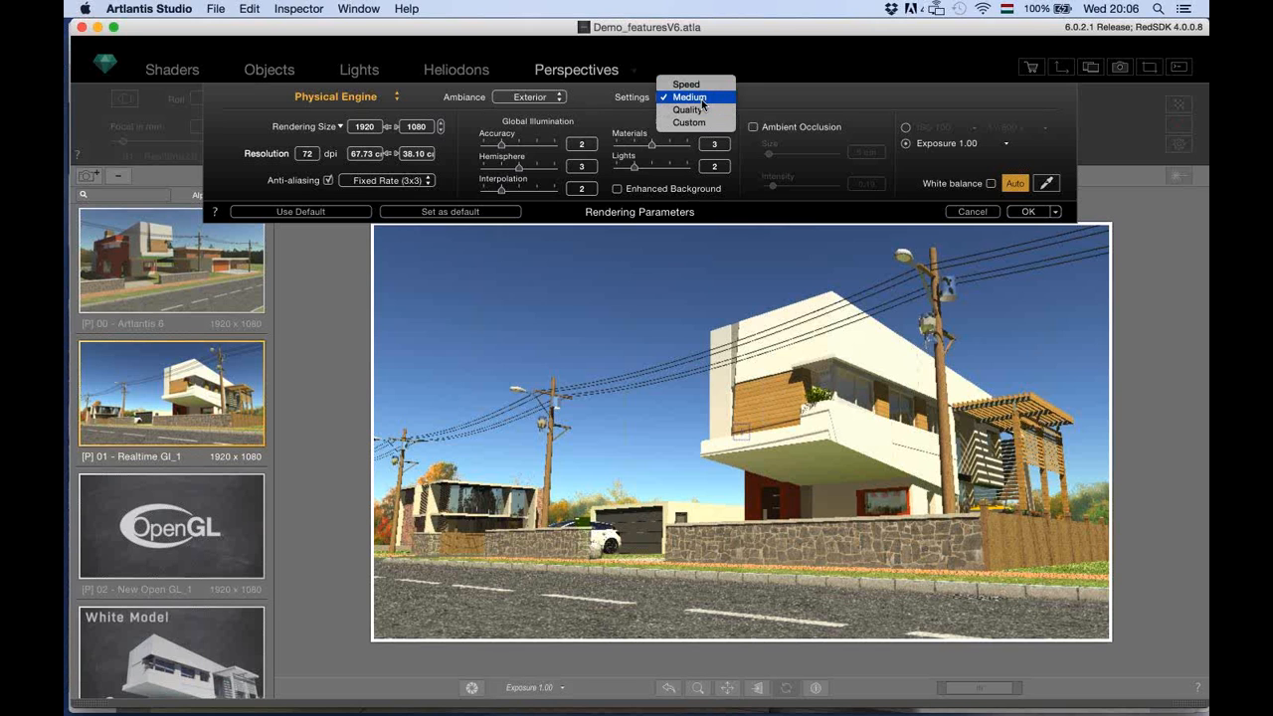
click(702, 100)
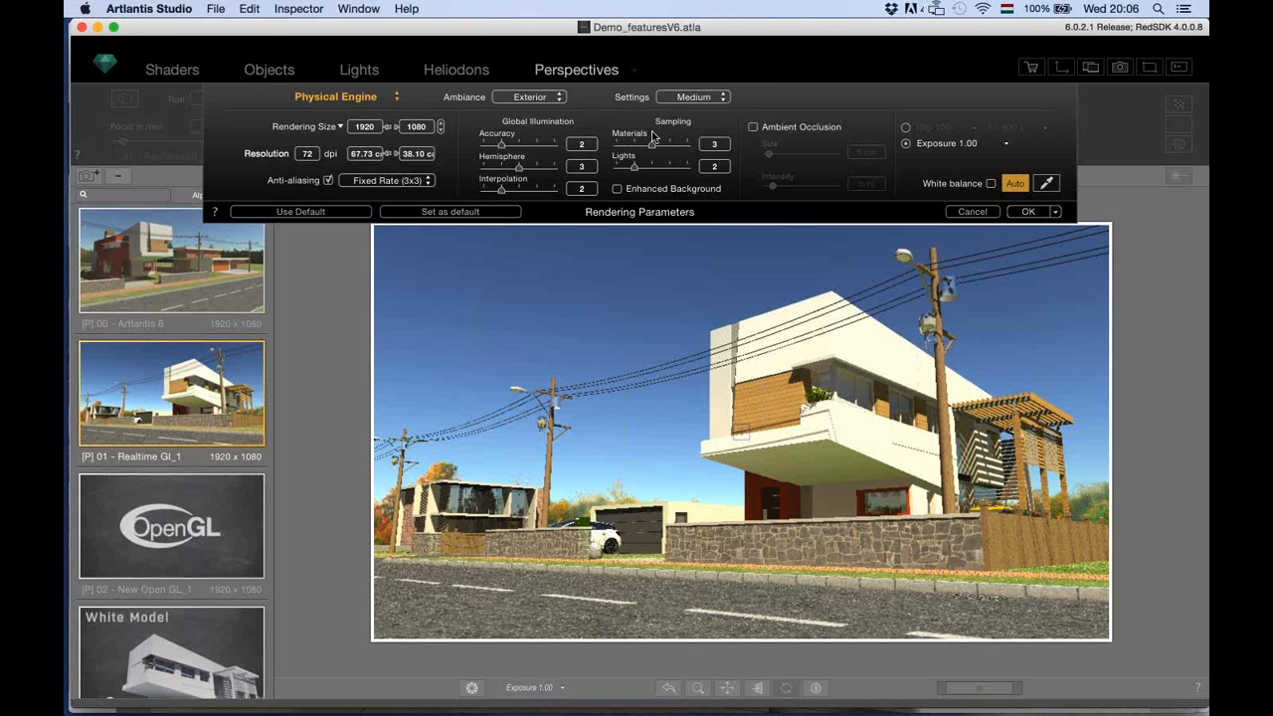
click(702, 99)
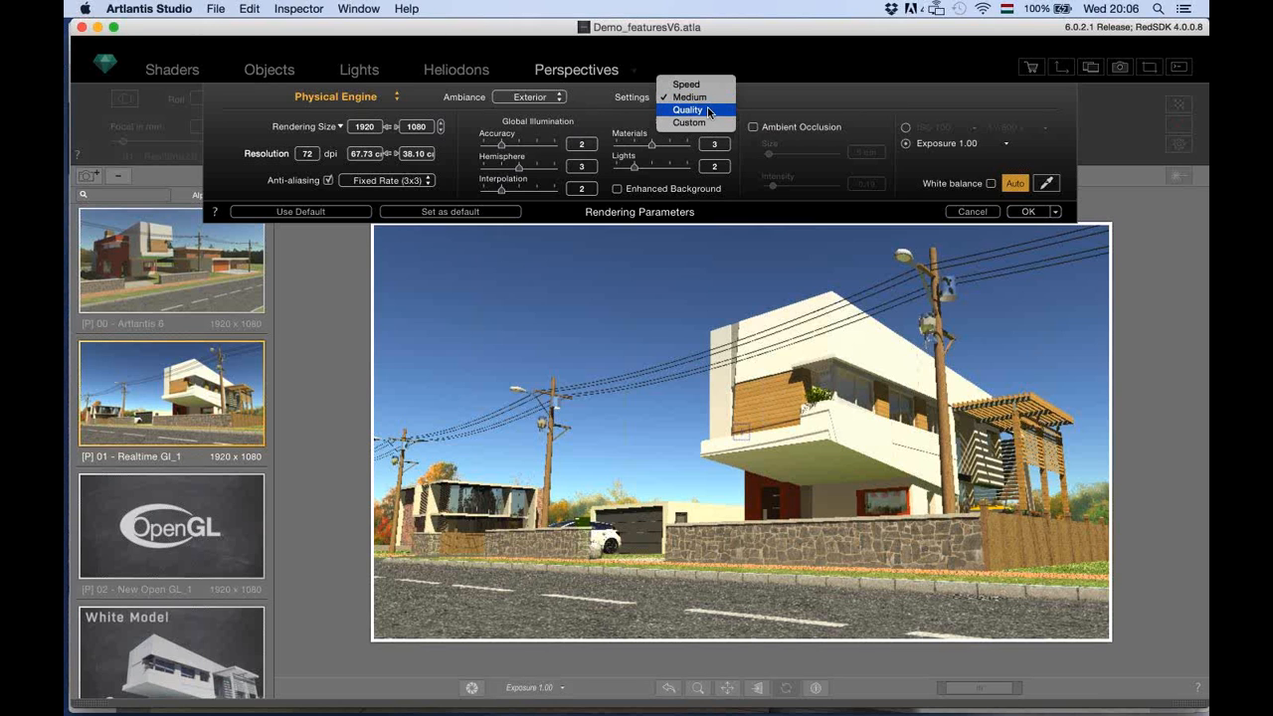
click(709, 110)
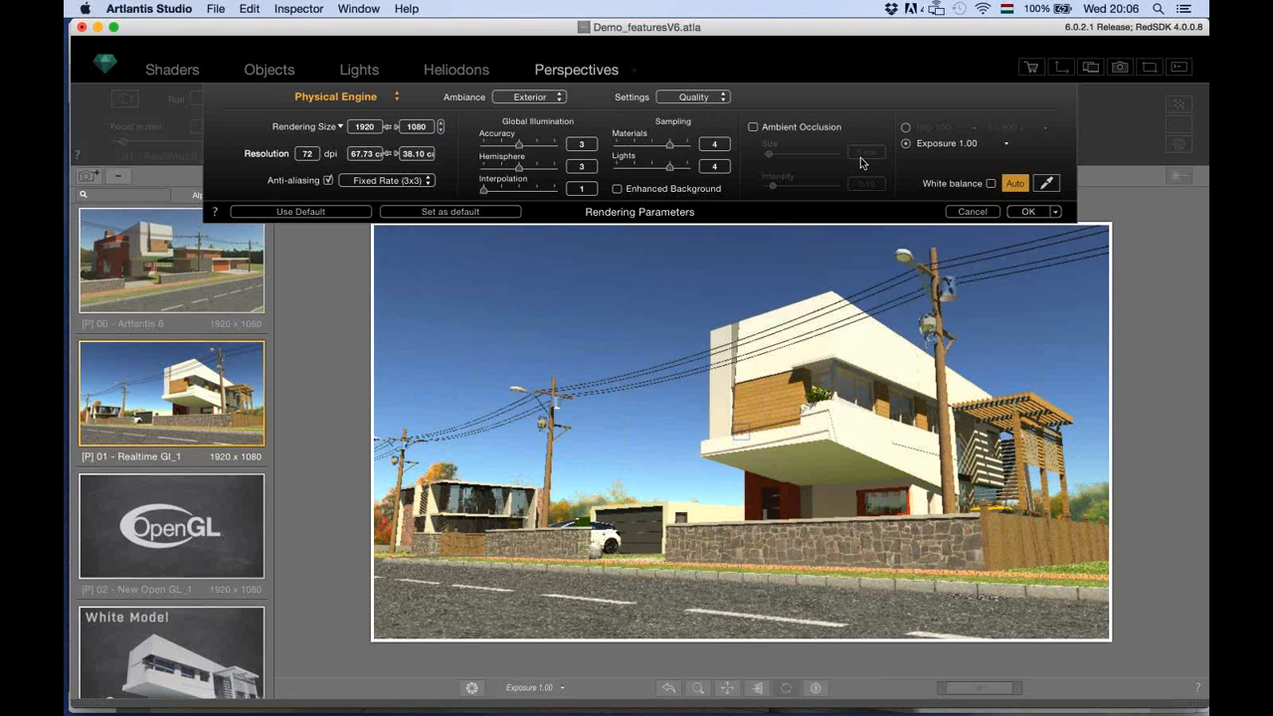
click(1022, 215)
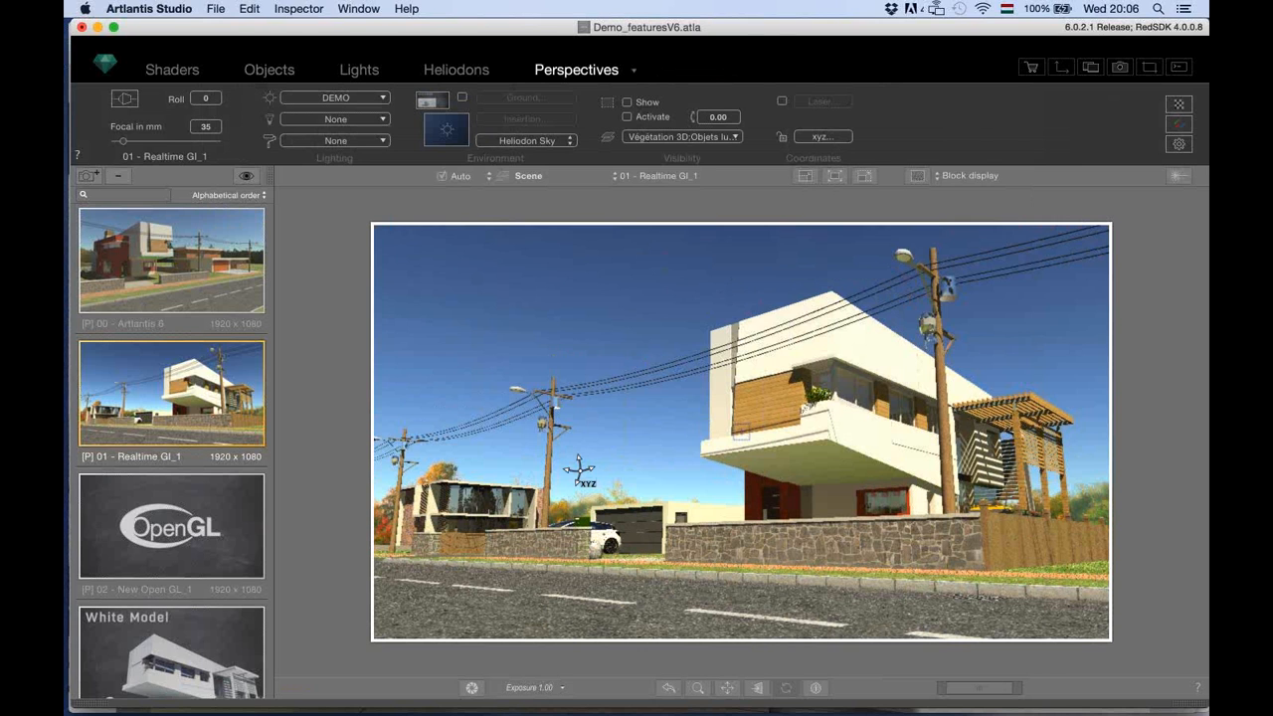
Activate the 02 - New Open GL_1 perspective with Auto-switch OpenGL enabled for its preview.
click(213, 532)
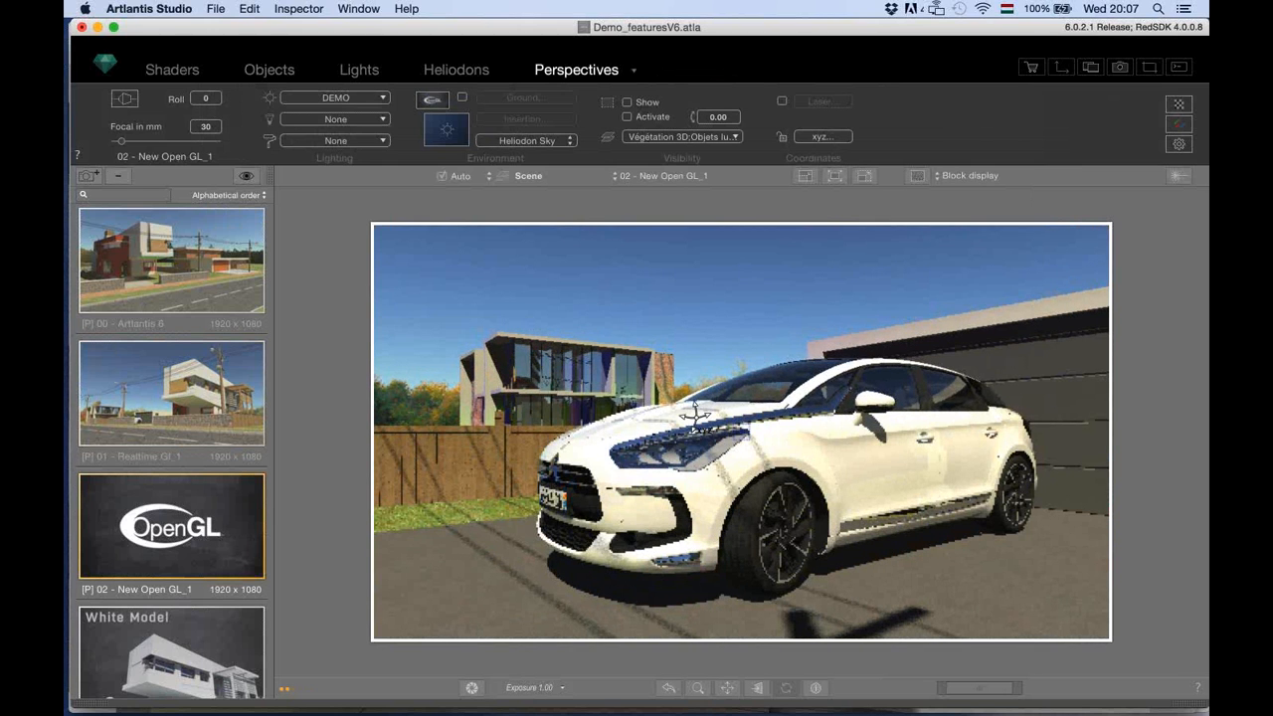
click(984, 177)
click(982, 177)
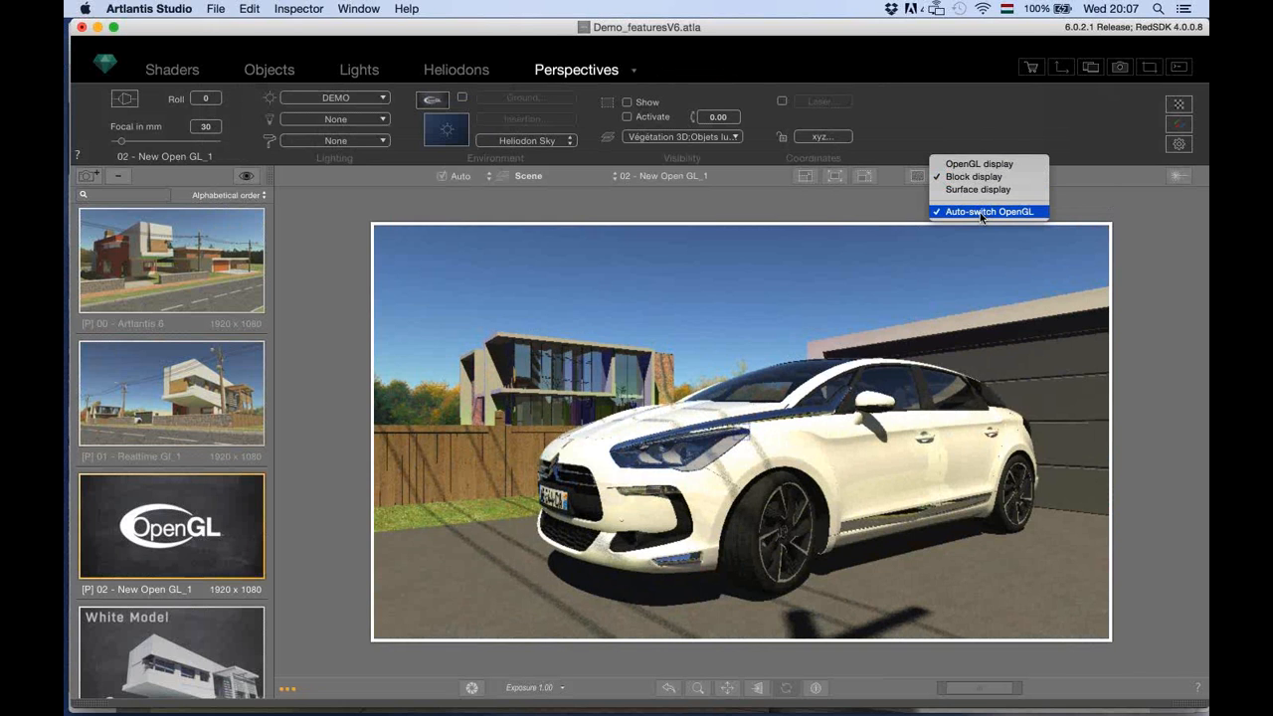
click(979, 212)
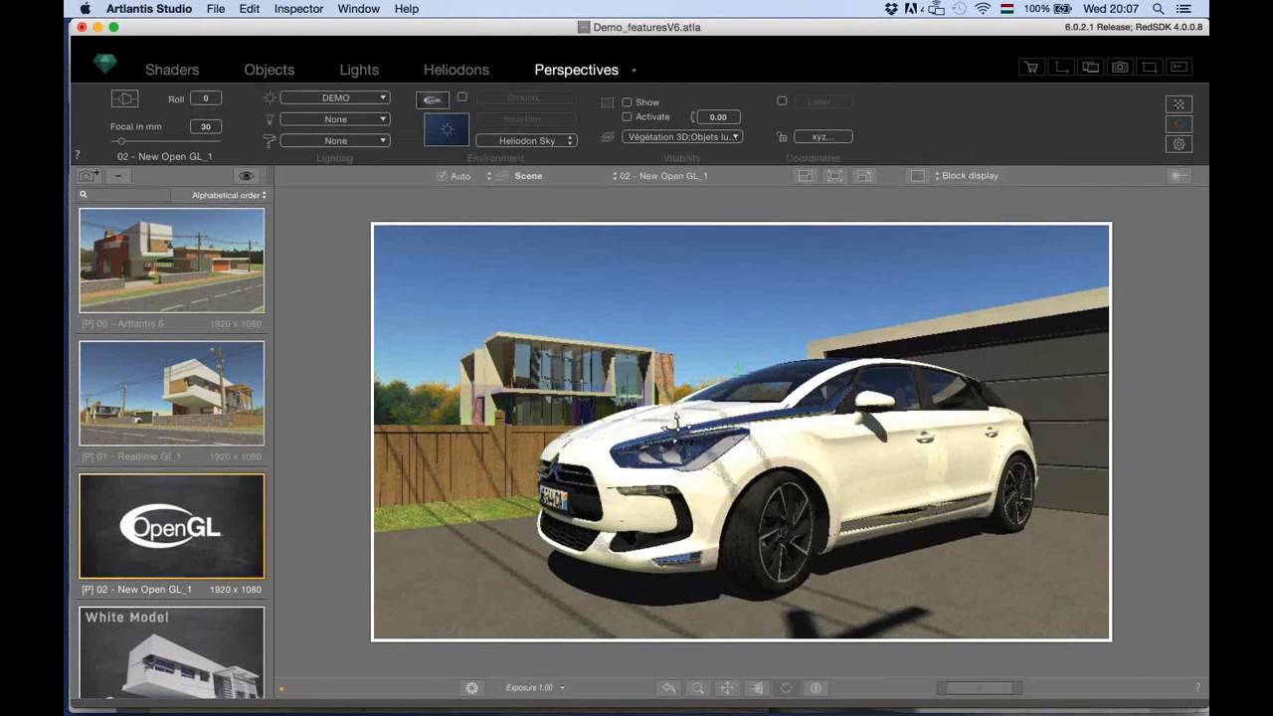
Navigate around the white car in the preview and undo the camera moves.
mouse_move(699, 447)
mouse_down()
mouse_move(745, 468)
mouse_move(1057, 461)
mouse_move(1097, 453)
mouse_move(1117, 419)
mouse_up()
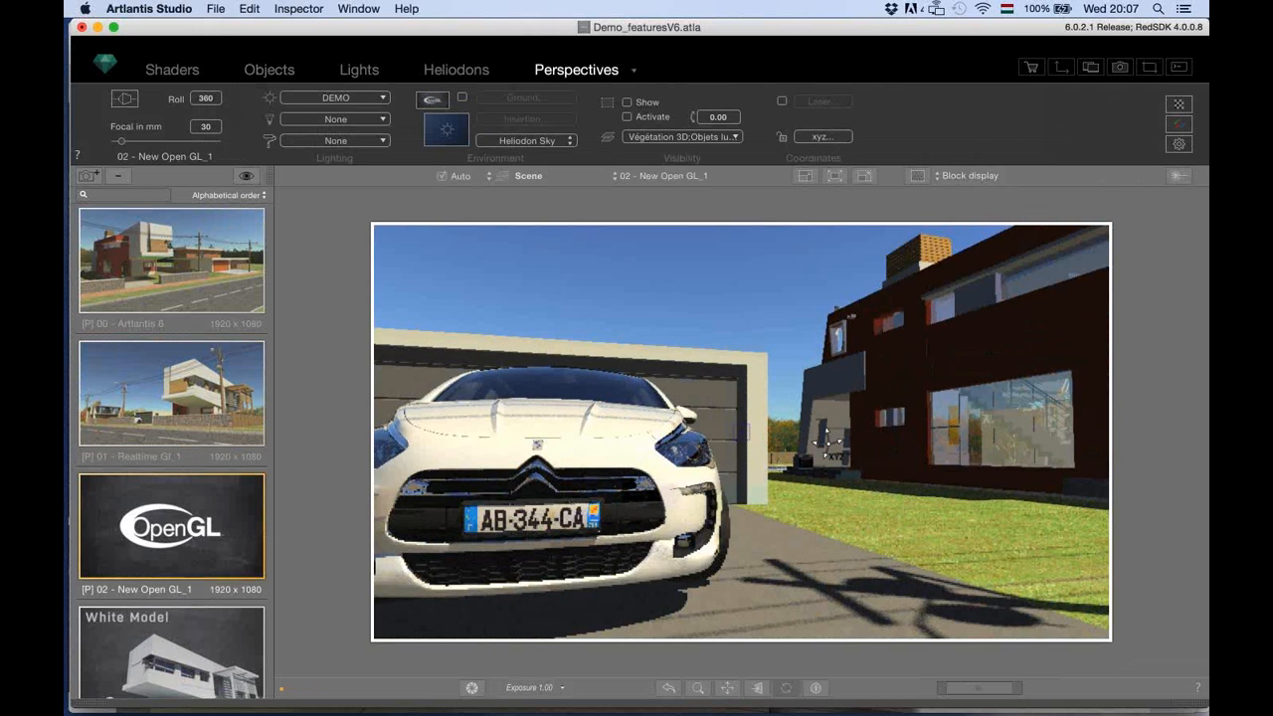
drag(824, 437, 753, 437)
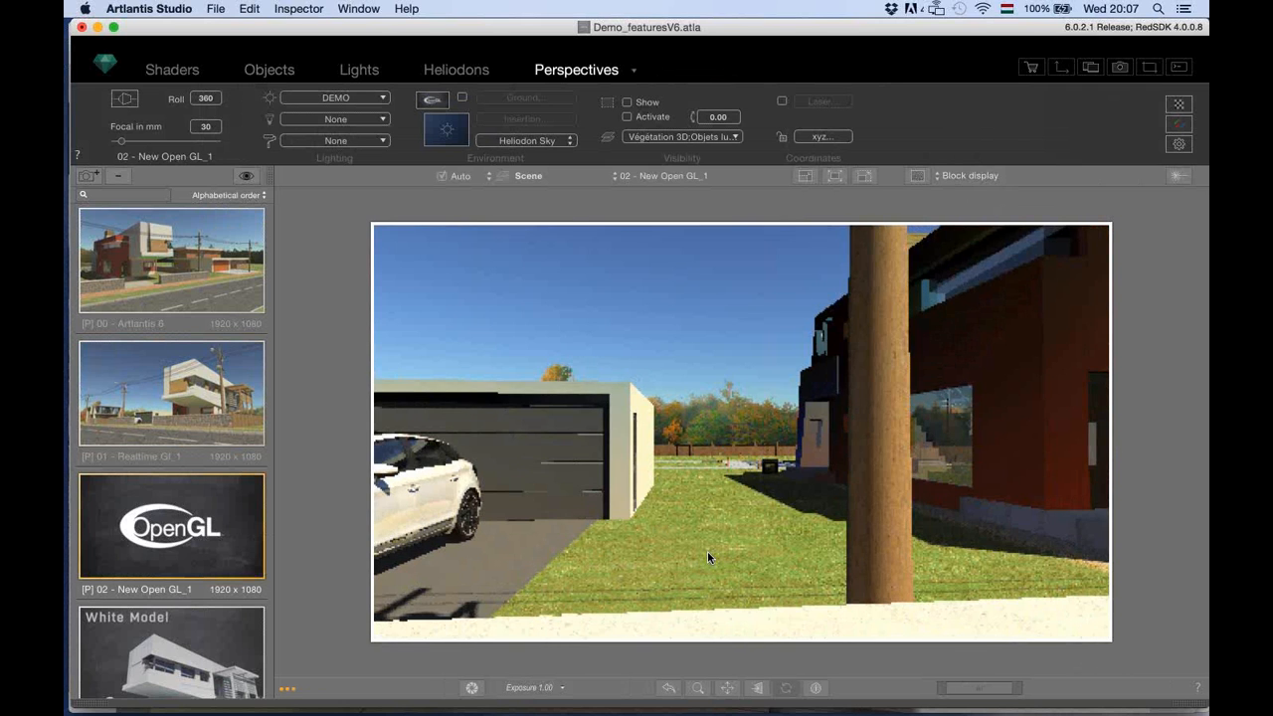
click(668, 687)
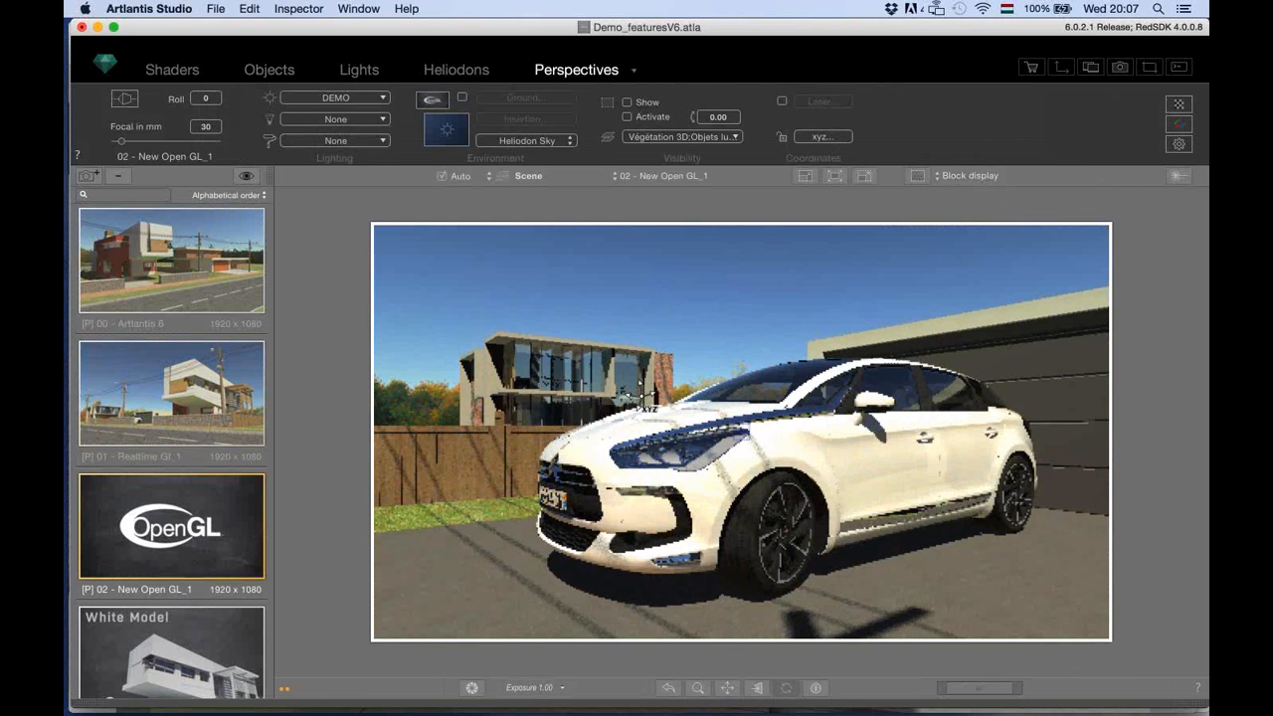
Review the available preview display modes and keep Block display.
click(973, 178)
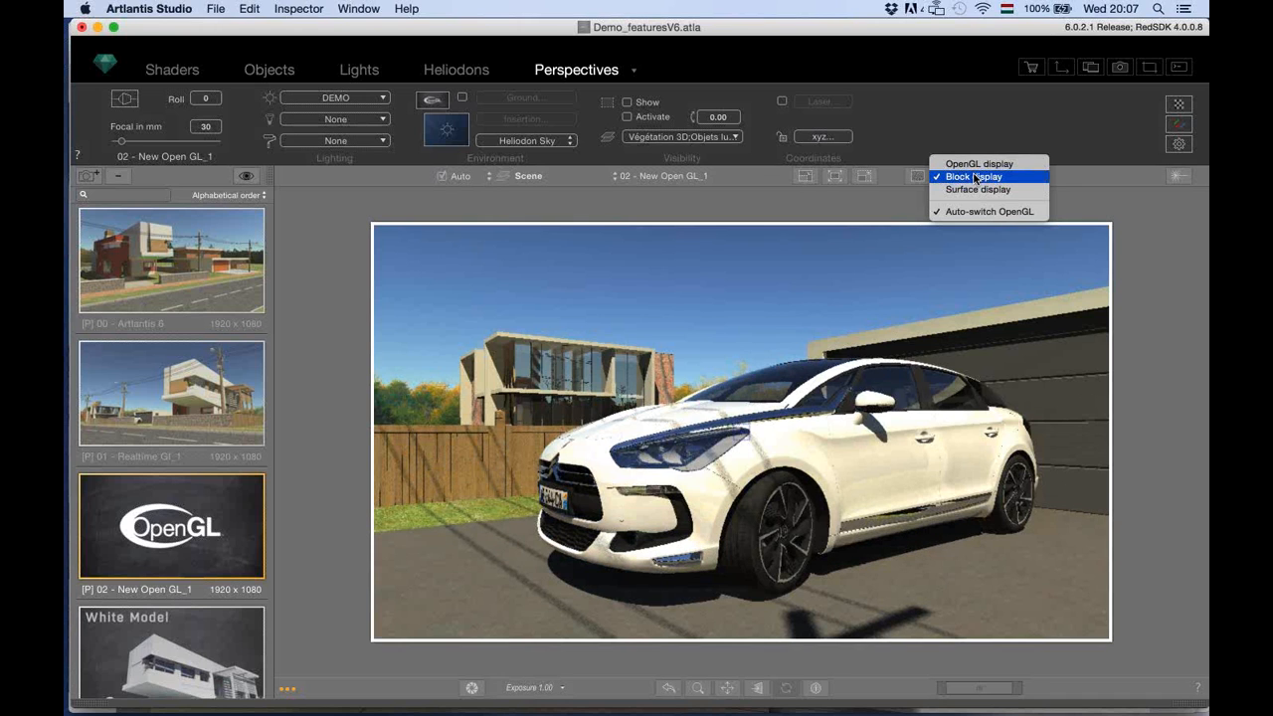
click(974, 177)
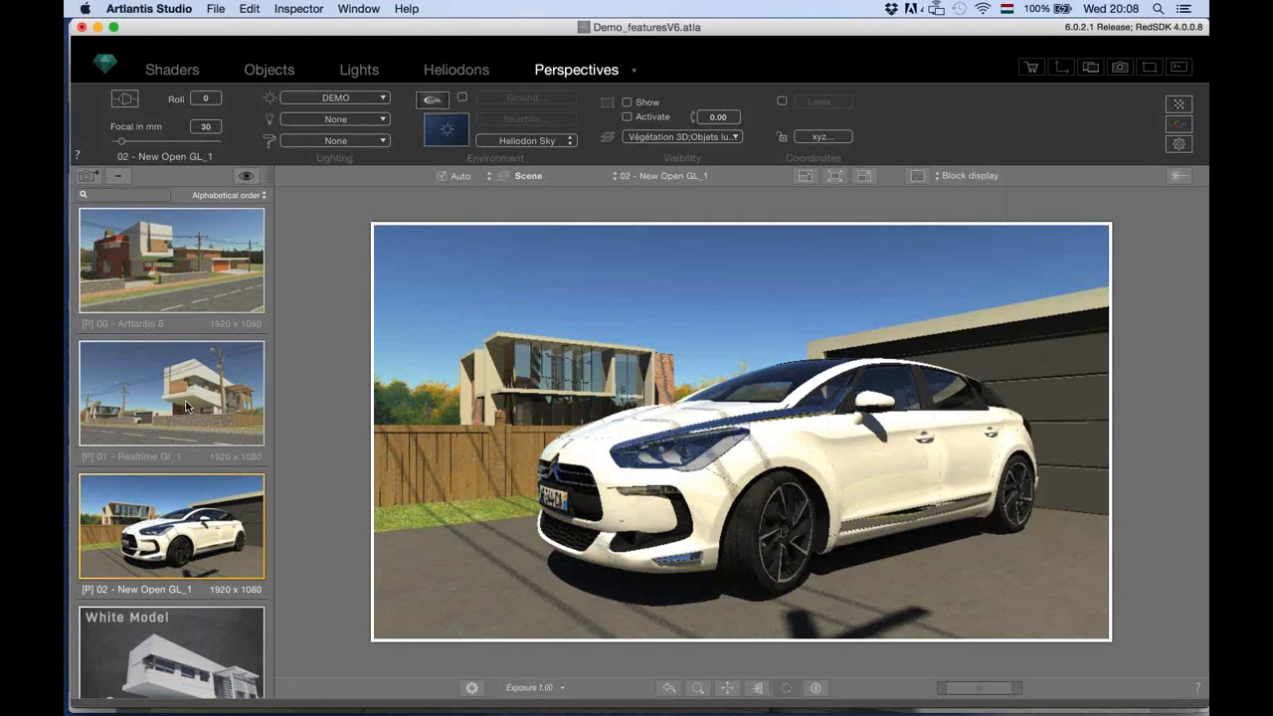
Change the rendering engine of the 03 - White Model Engine perspective to White Model and apply it.
scroll(178, 571, down, 2)
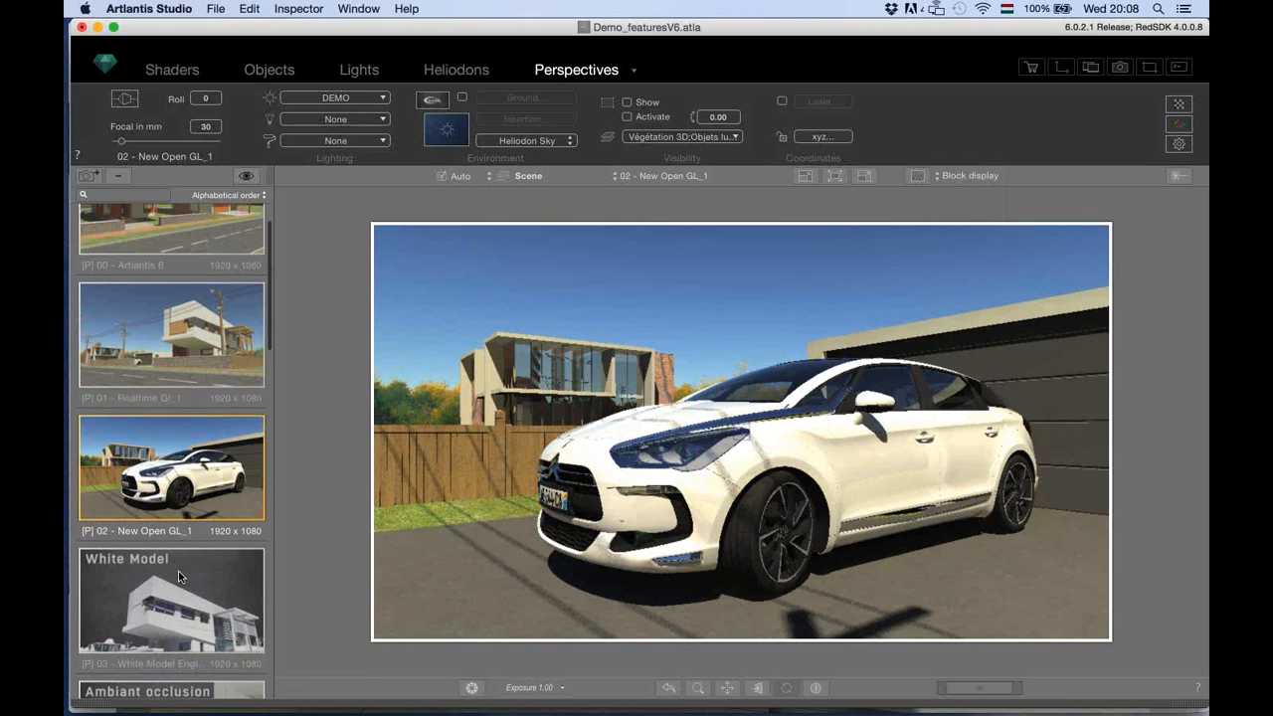
click(178, 574)
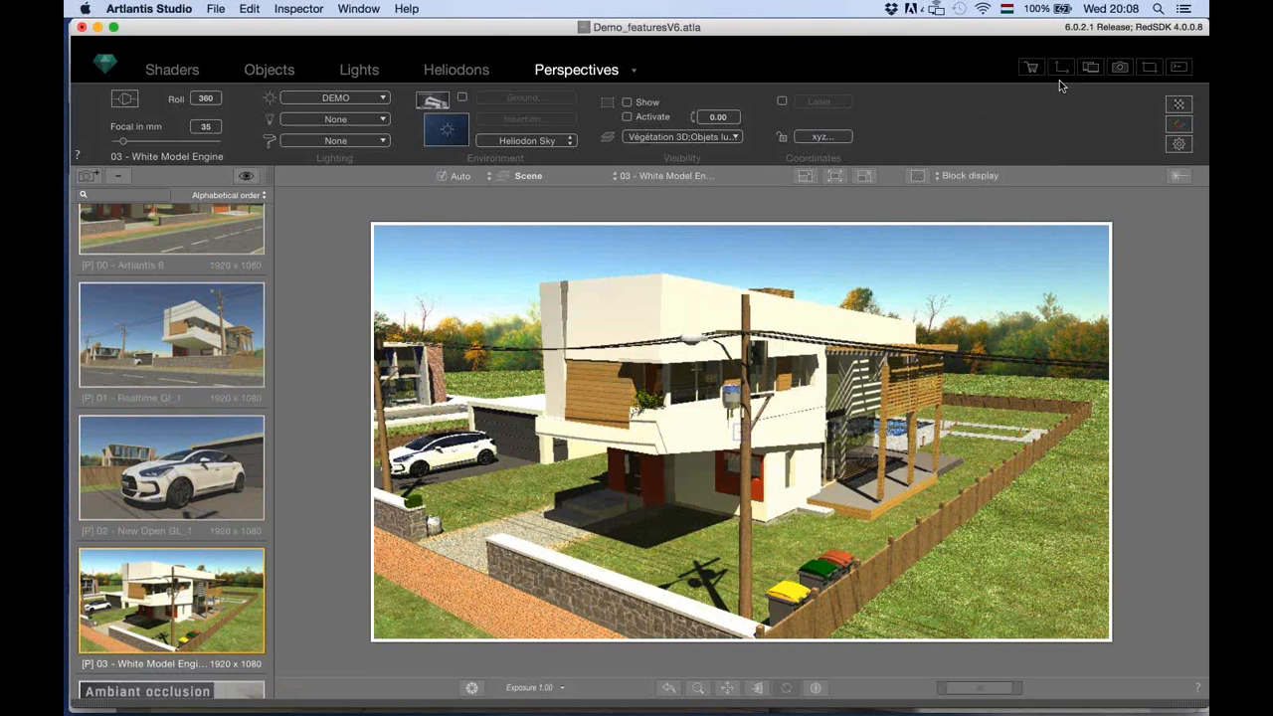
click(1179, 145)
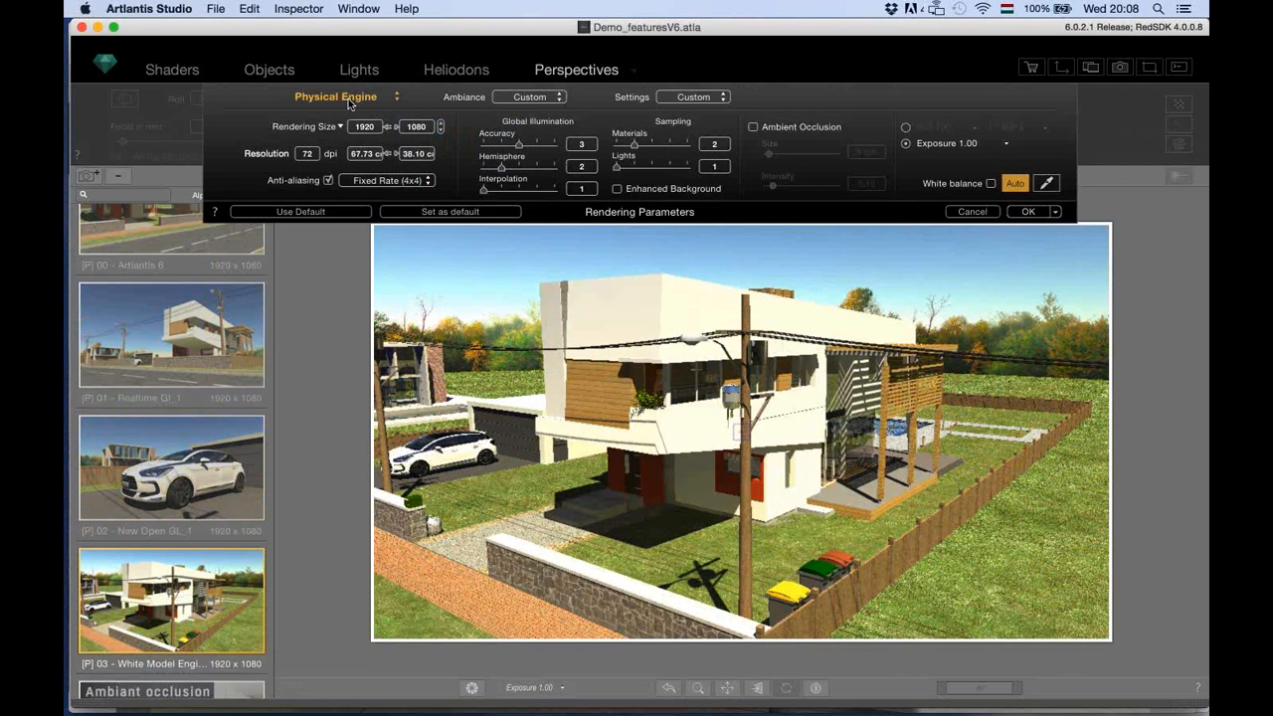
click(348, 101)
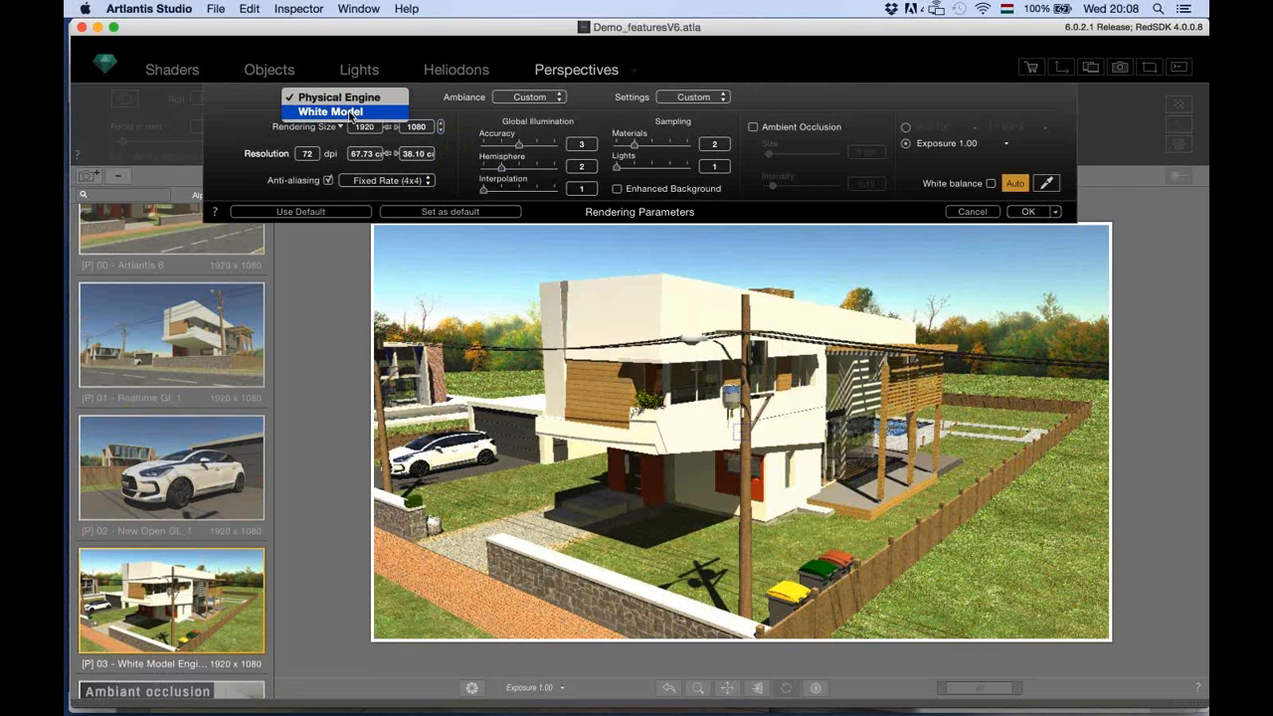
click(352, 113)
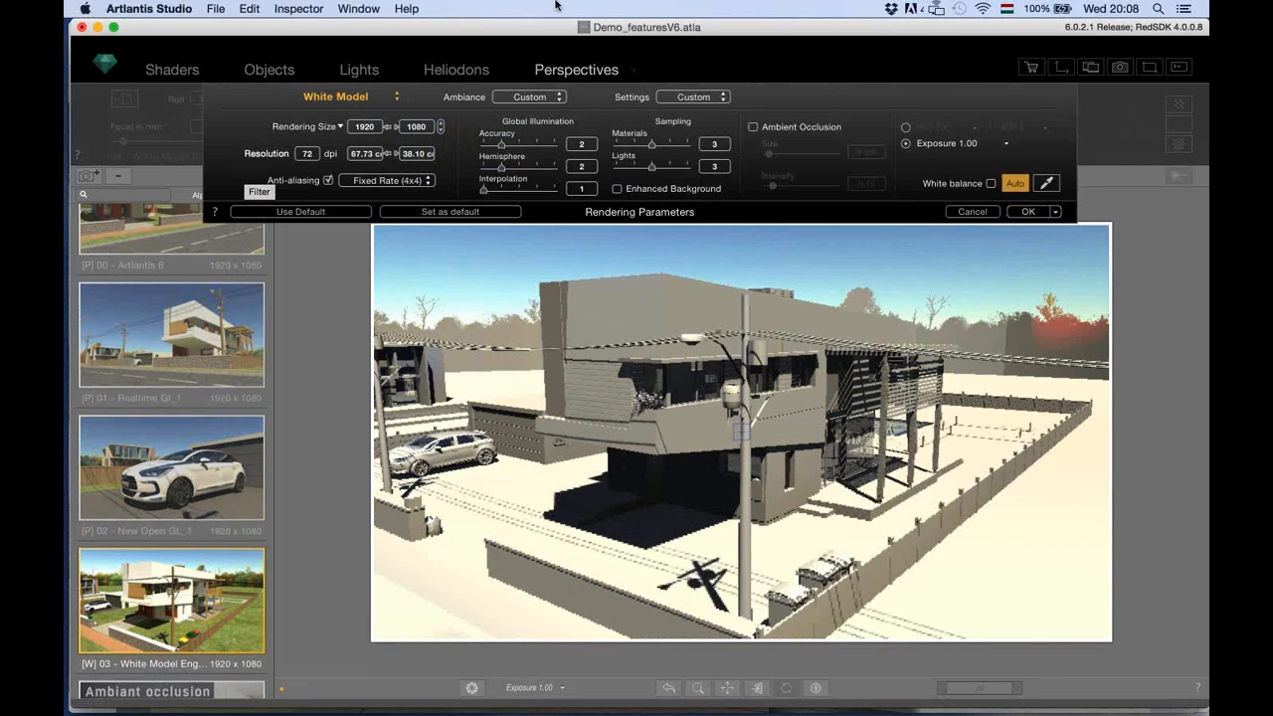
click(1027, 211)
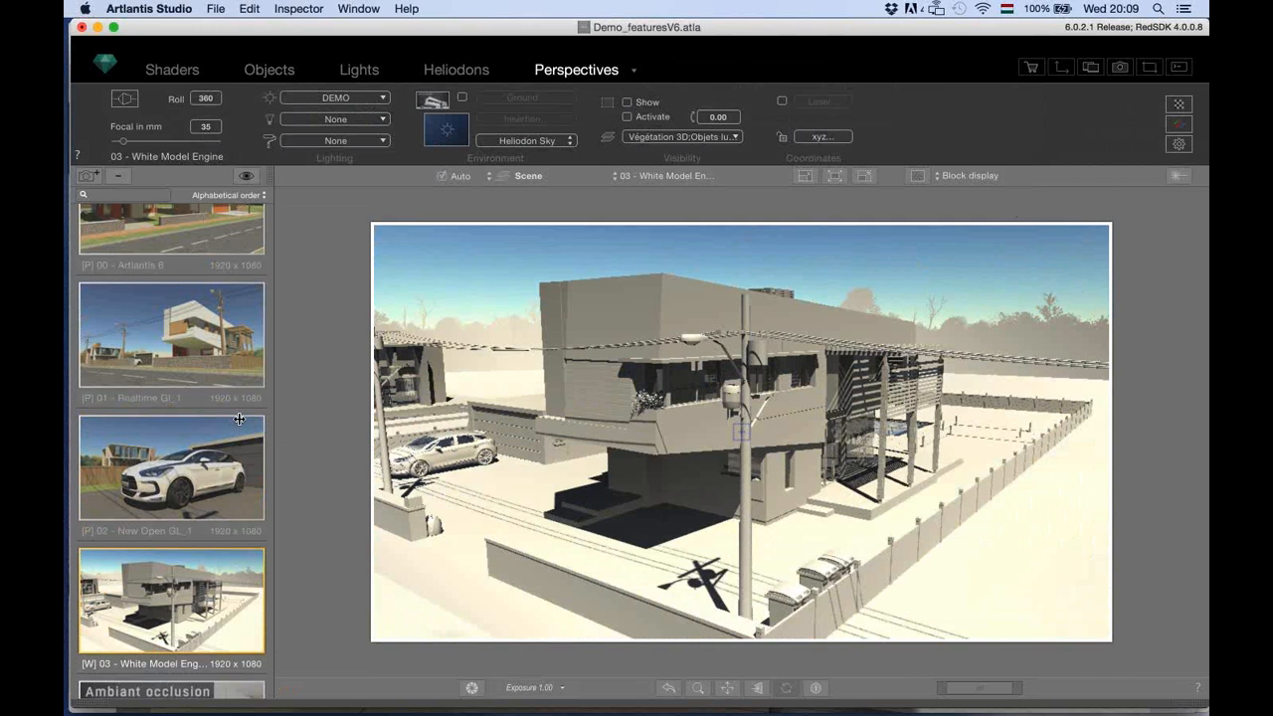
scroll(239, 418, down, 1)
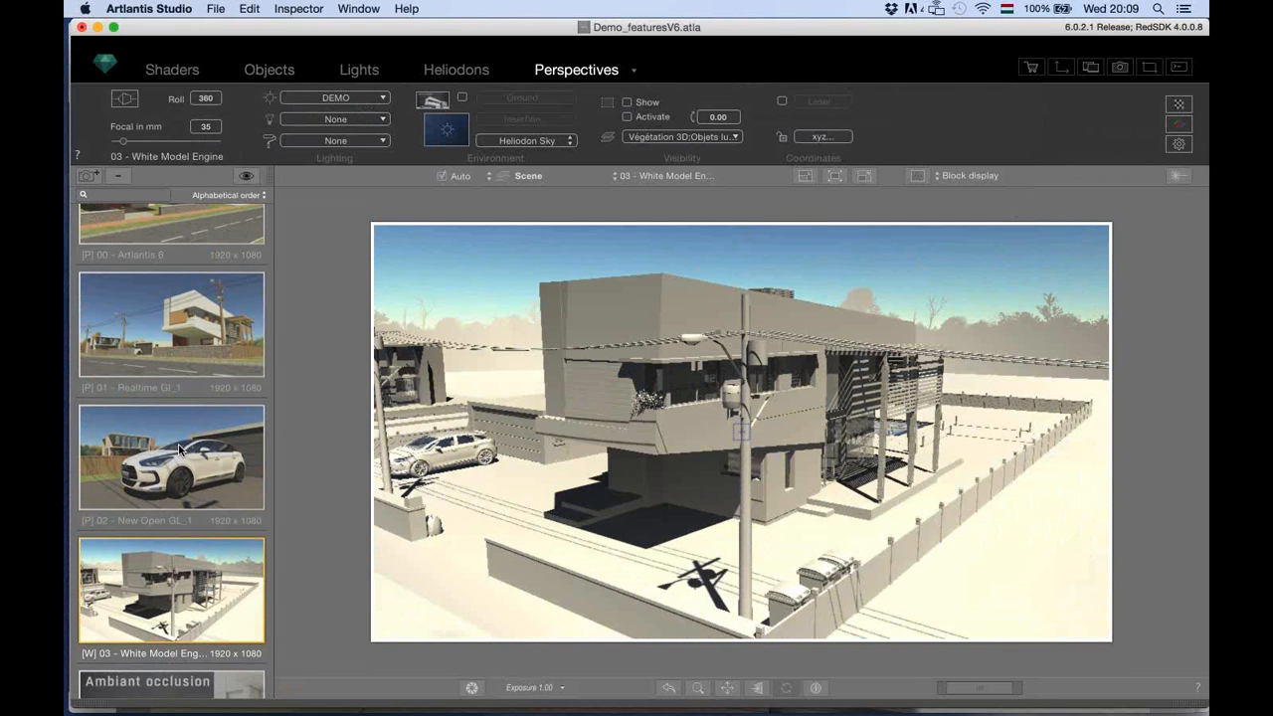
scroll(180, 448, up, 3)
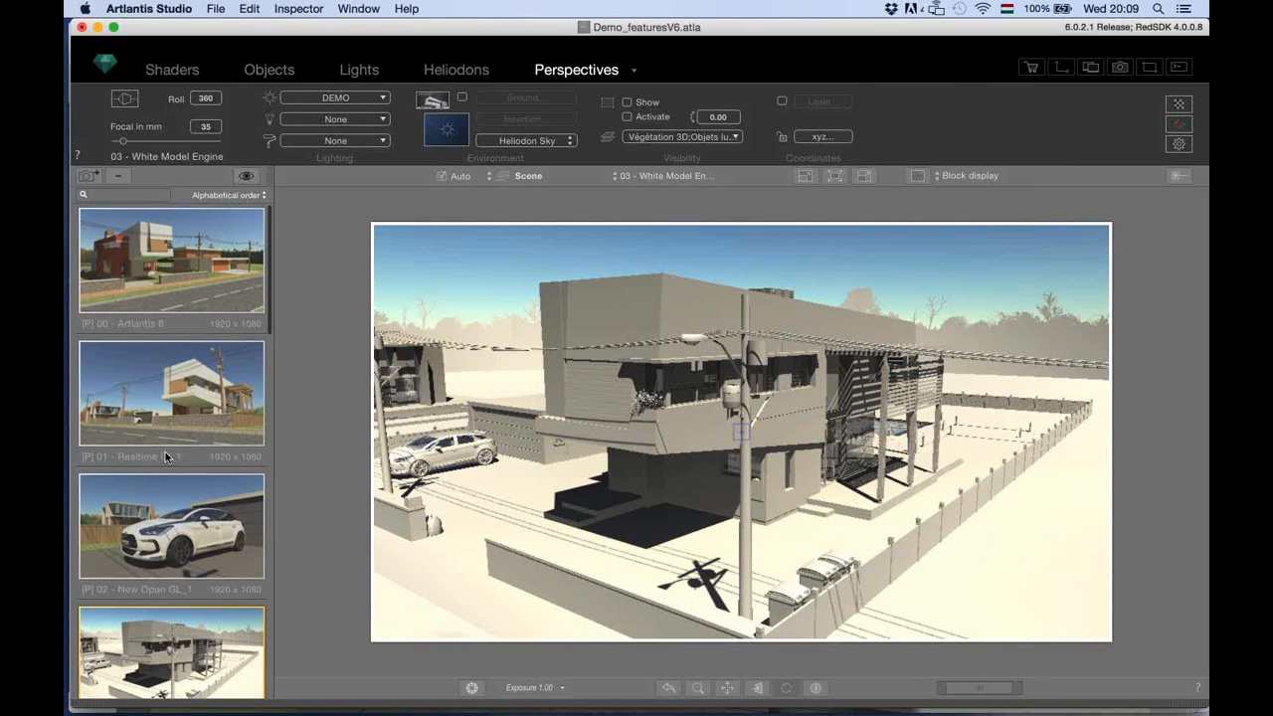
scroll(165, 422, down, 3)
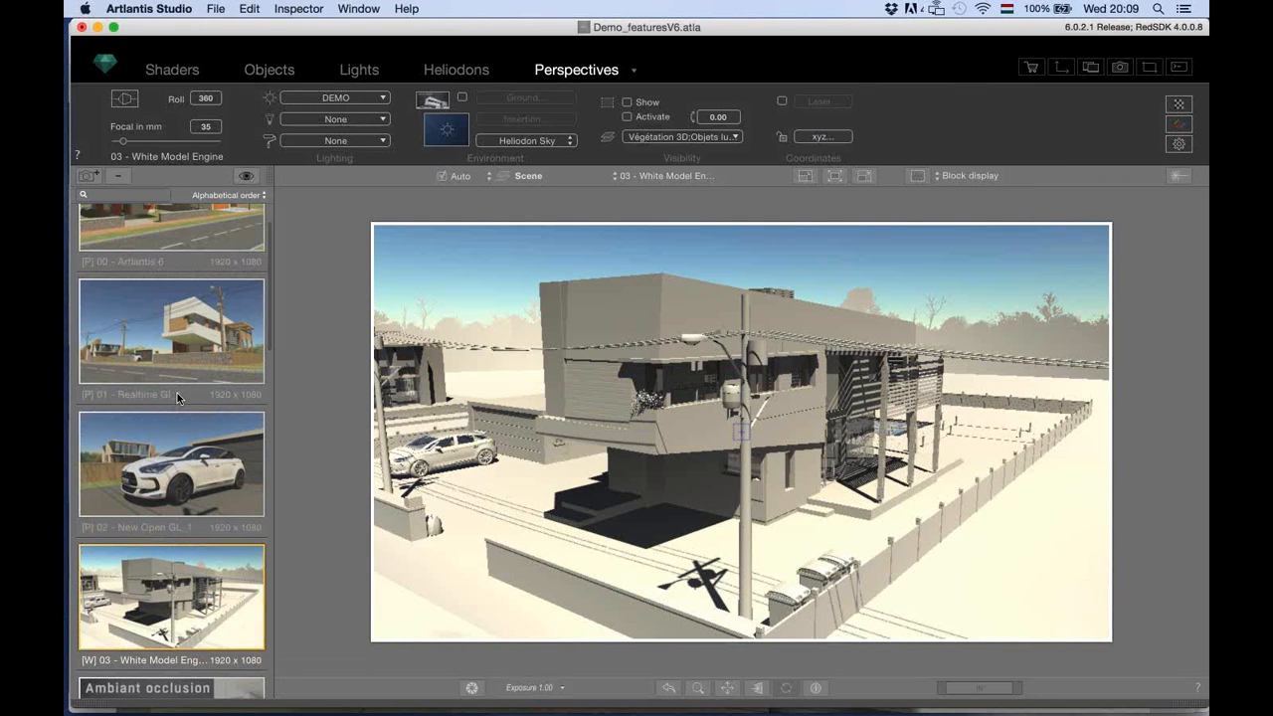
scroll(177, 392, down, 6)
scroll(175, 382, up, 3)
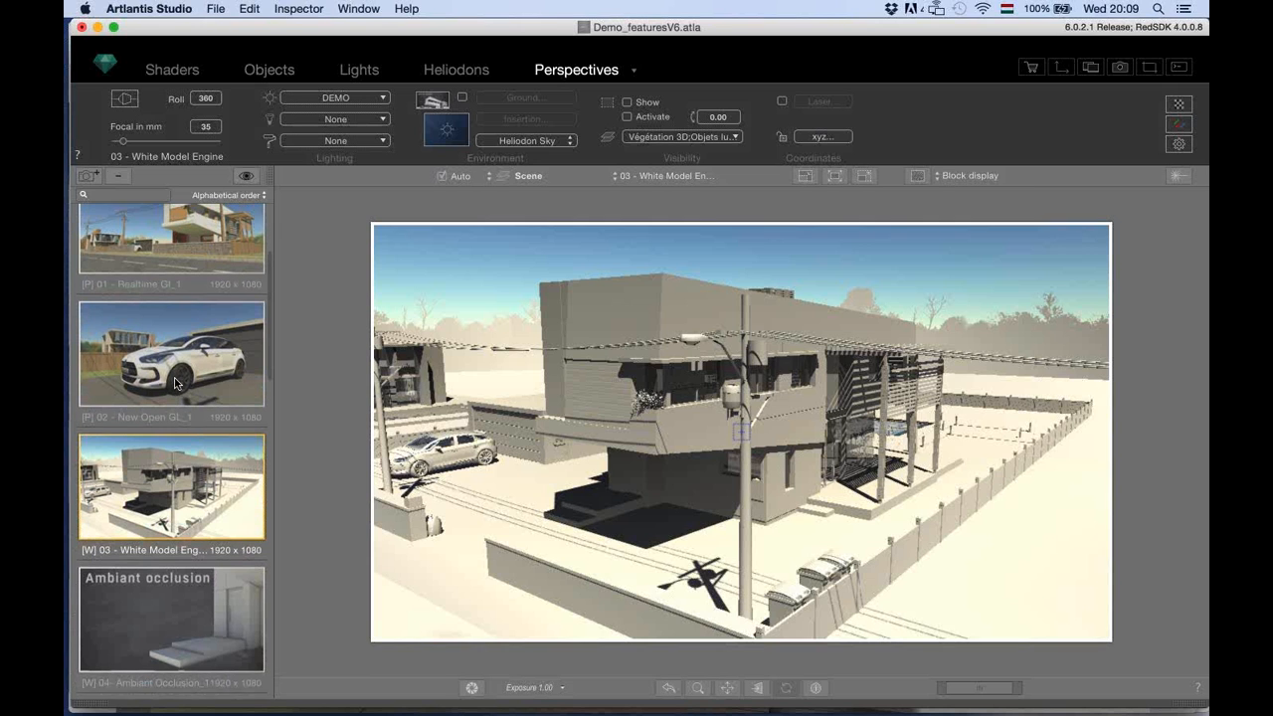
scroll(174, 381, up, 6)
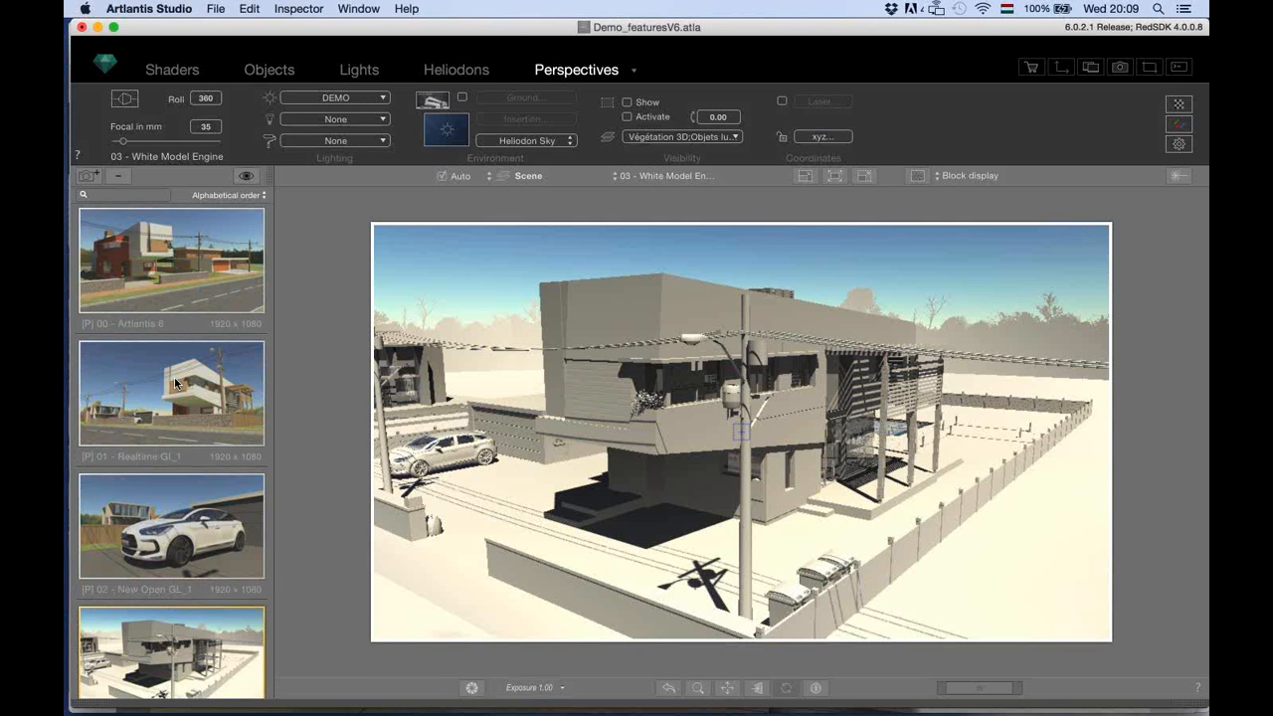
Activate the 04- Ambiant Occlusion_1 perspective.
scroll(175, 382, down, 4)
scroll(175, 382, down, 3)
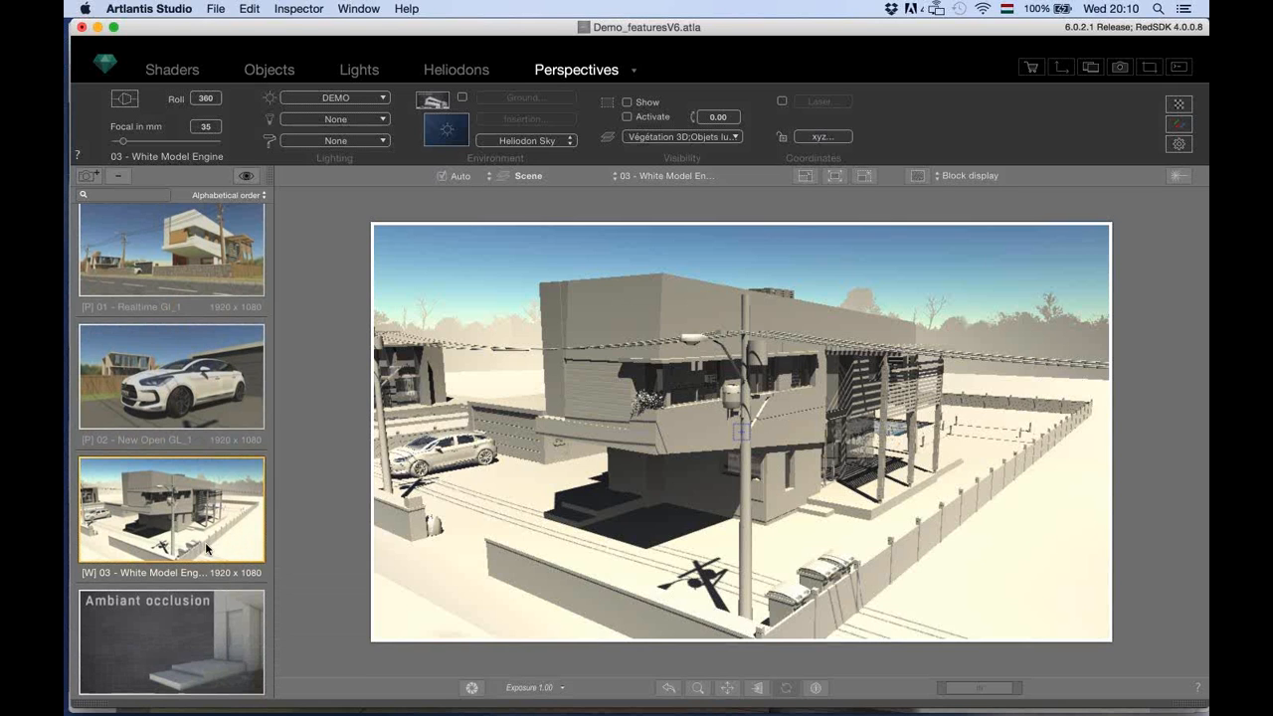
click(206, 623)
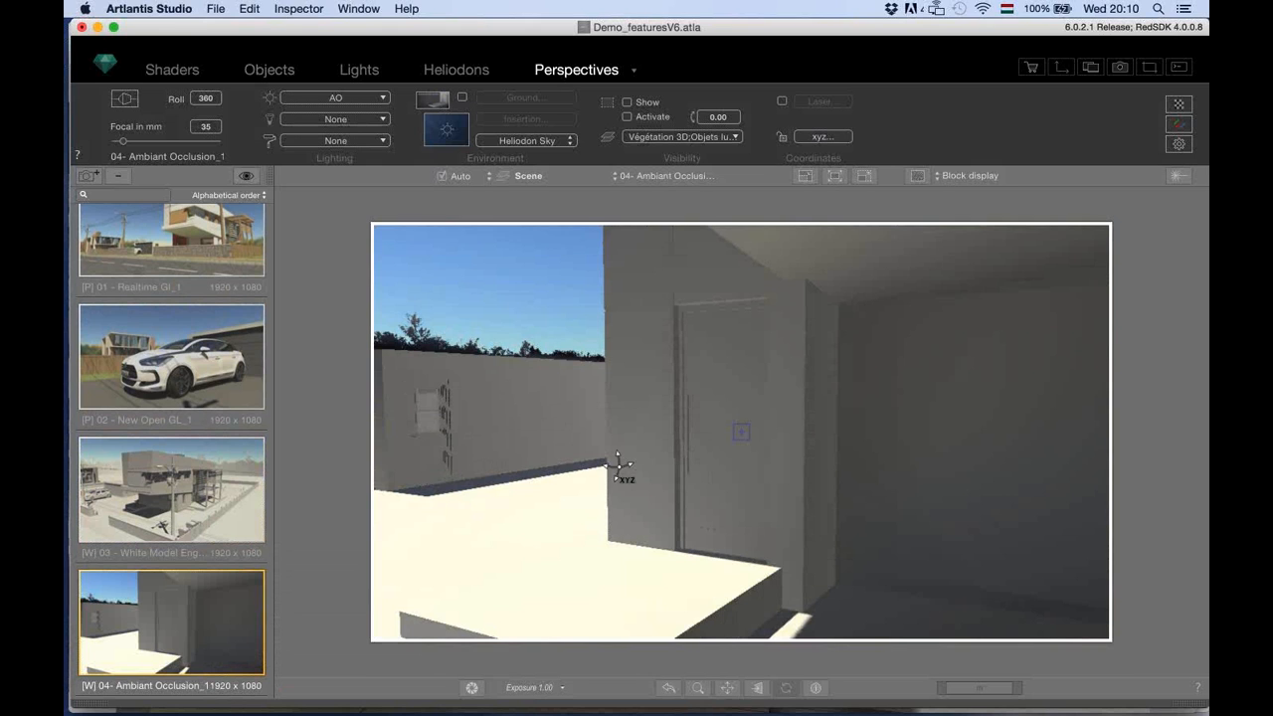
Enable ambient occlusion for this perspective with a size of 56 cm and an intensity of 0.86, apply it and refresh the preview.
click(1178, 145)
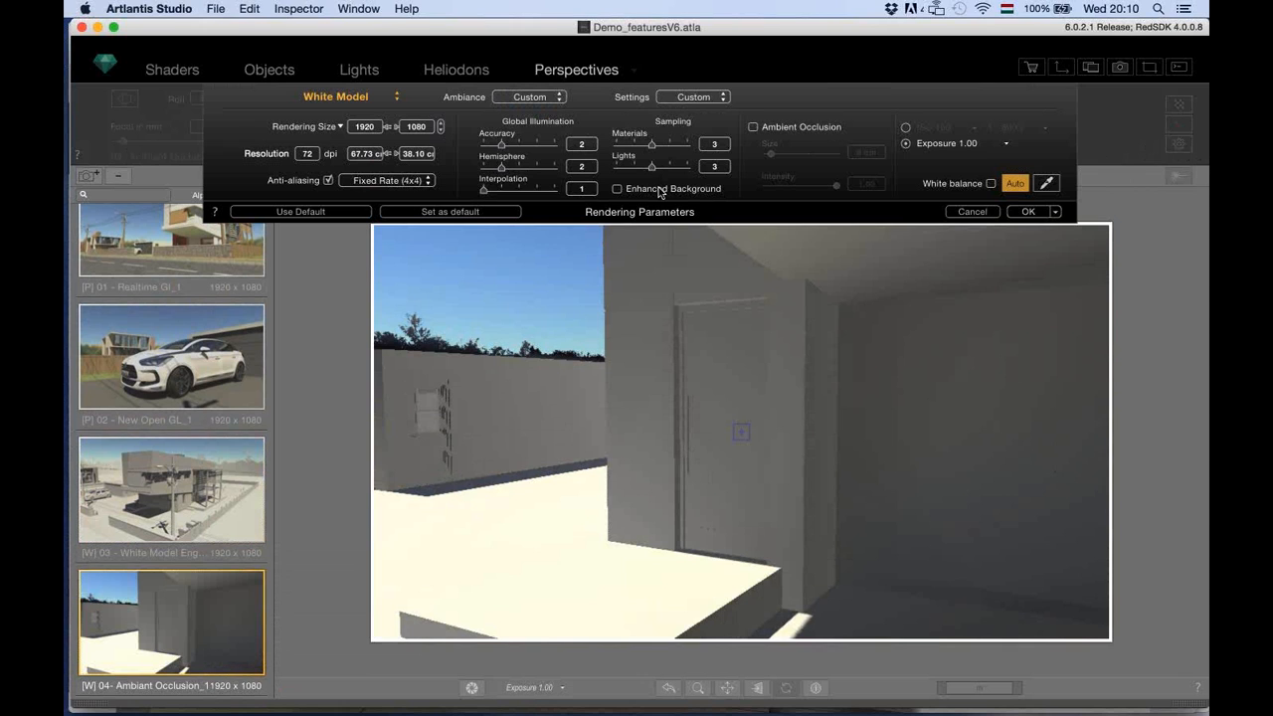
click(754, 128)
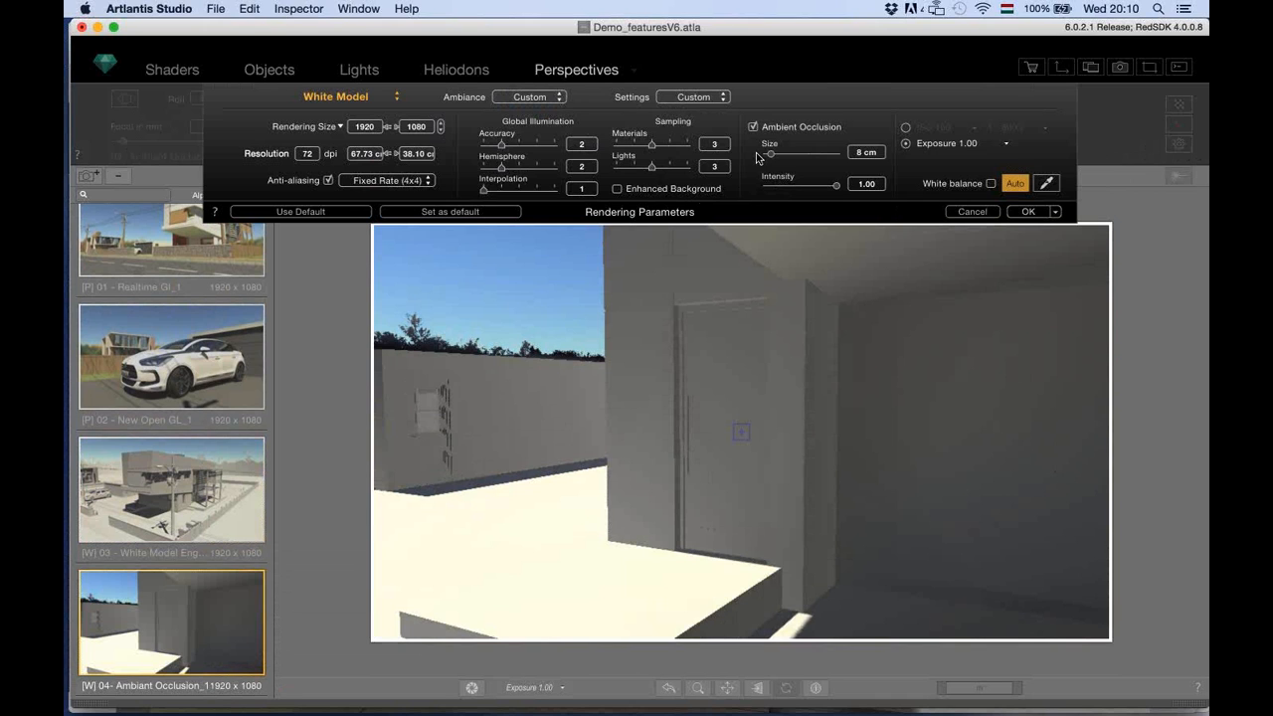
drag(772, 153, 826, 187)
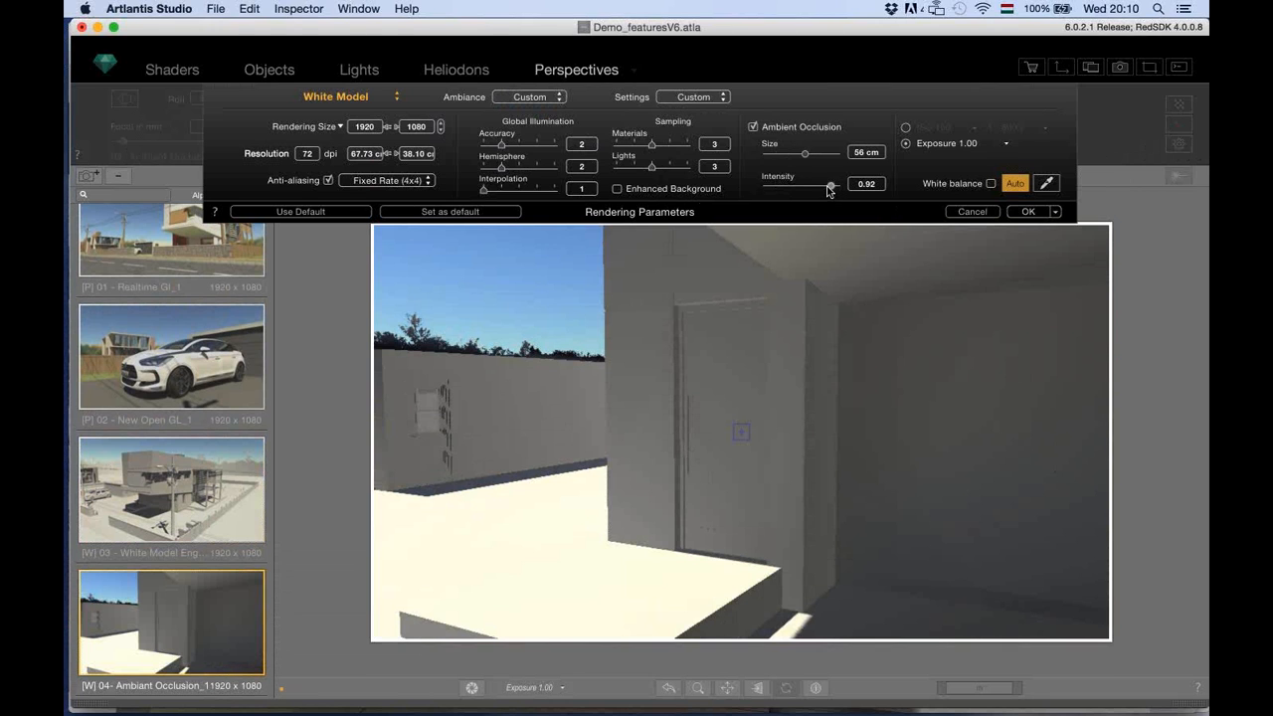
click(1027, 212)
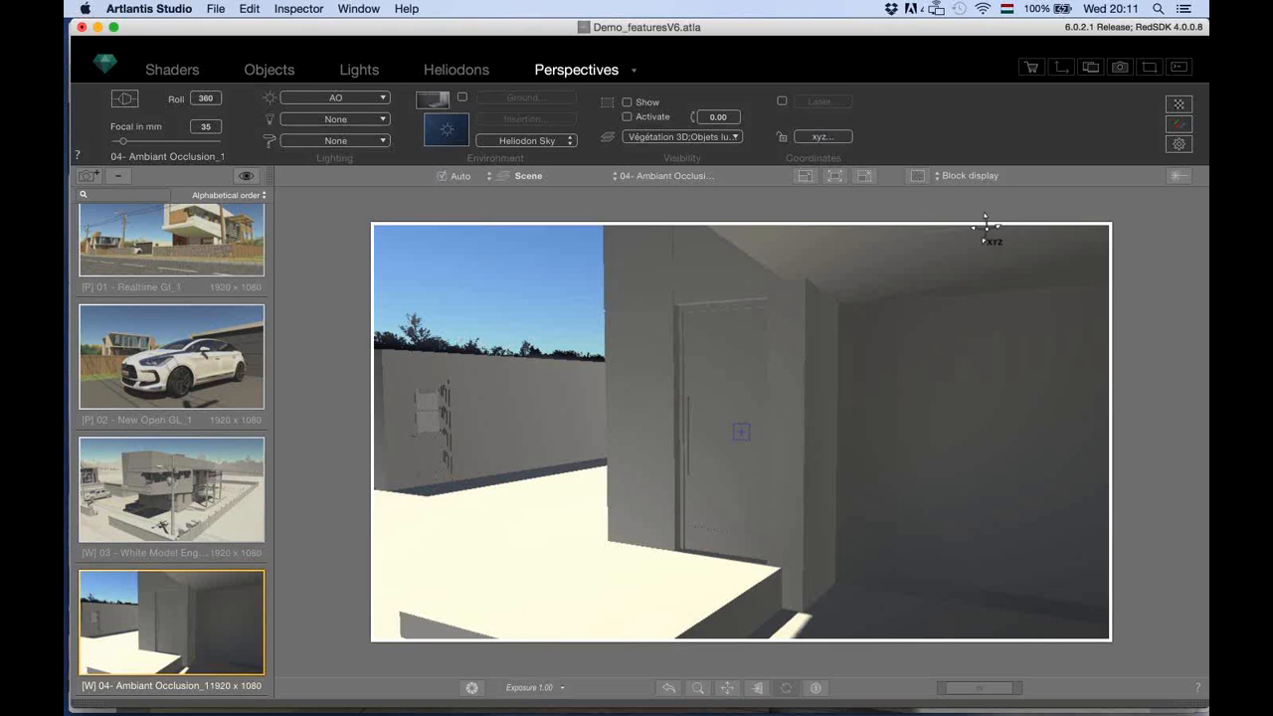
click(916, 176)
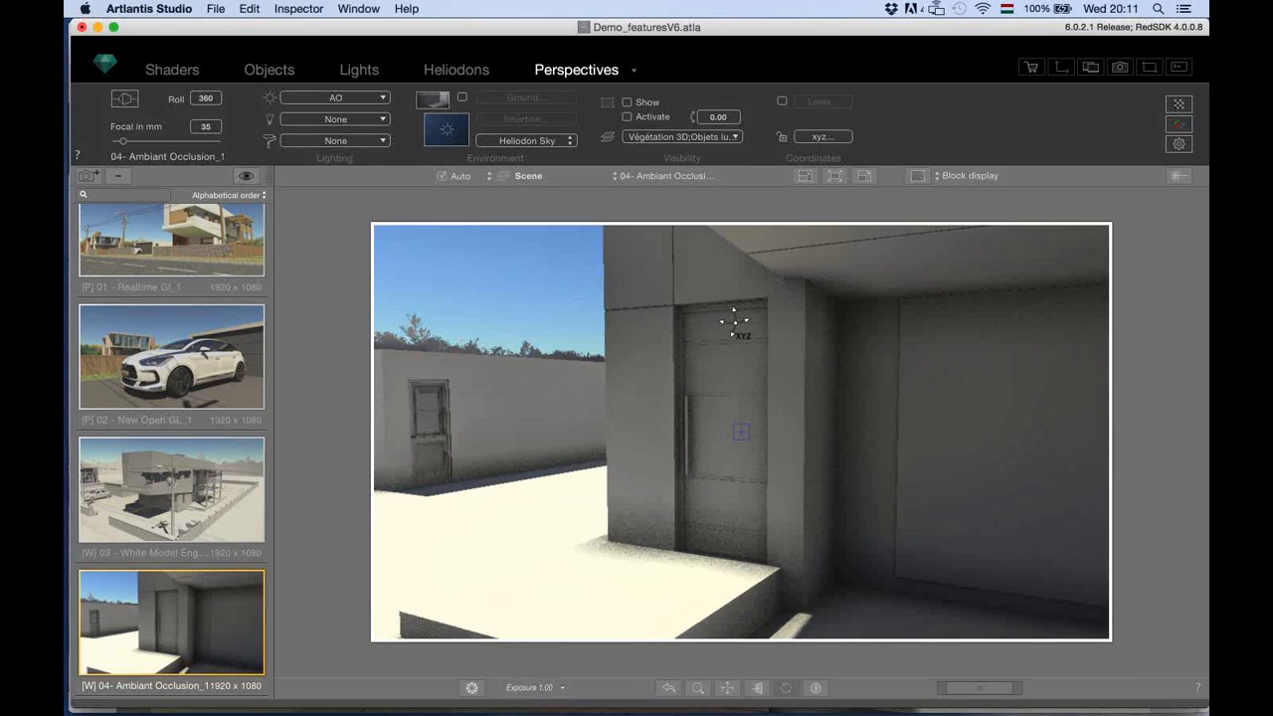
Reduce the ambient occlusion size to 27 cm and its intensity to 0.54, and apply the rendering parameters.
click(1181, 146)
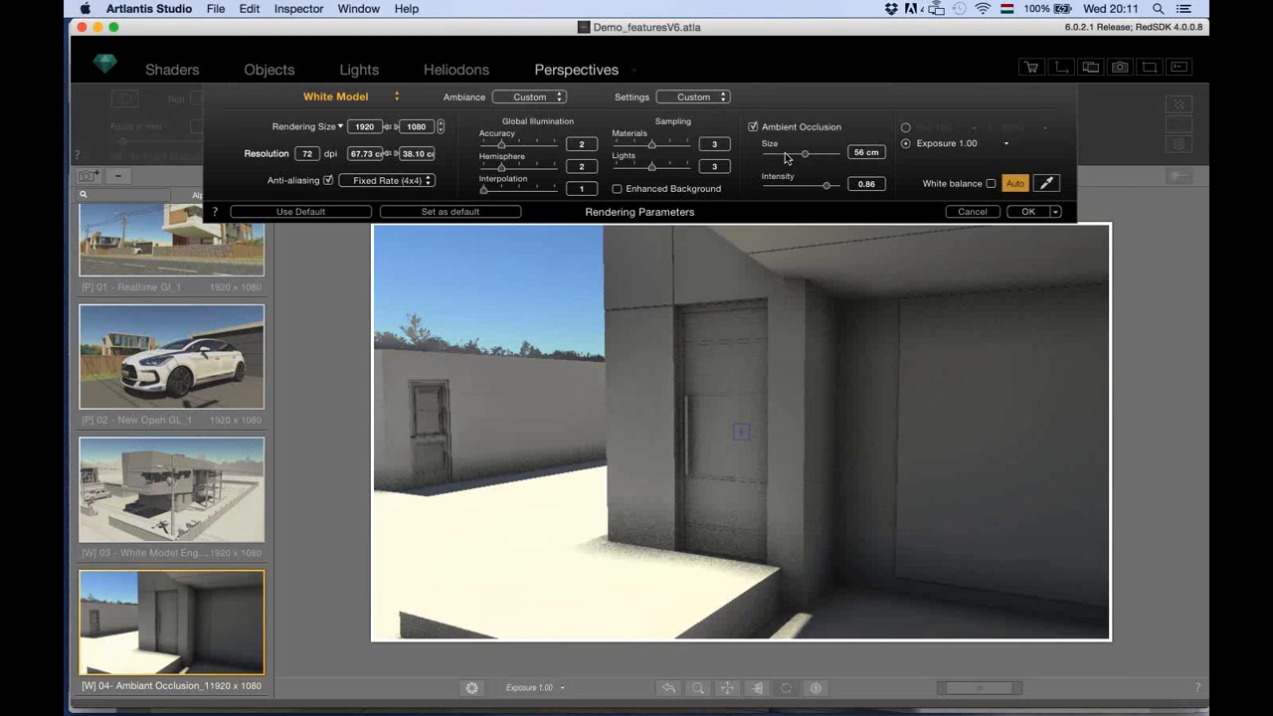
click(786, 155)
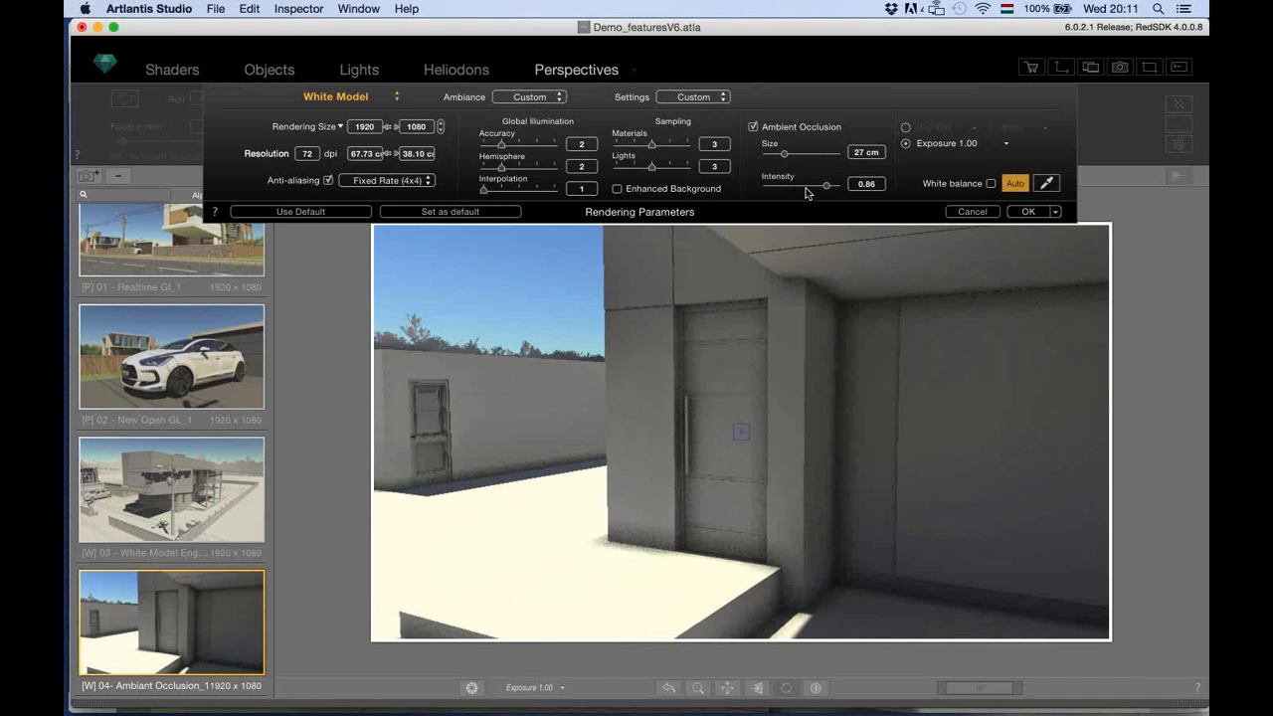
drag(807, 193, 786, 192)
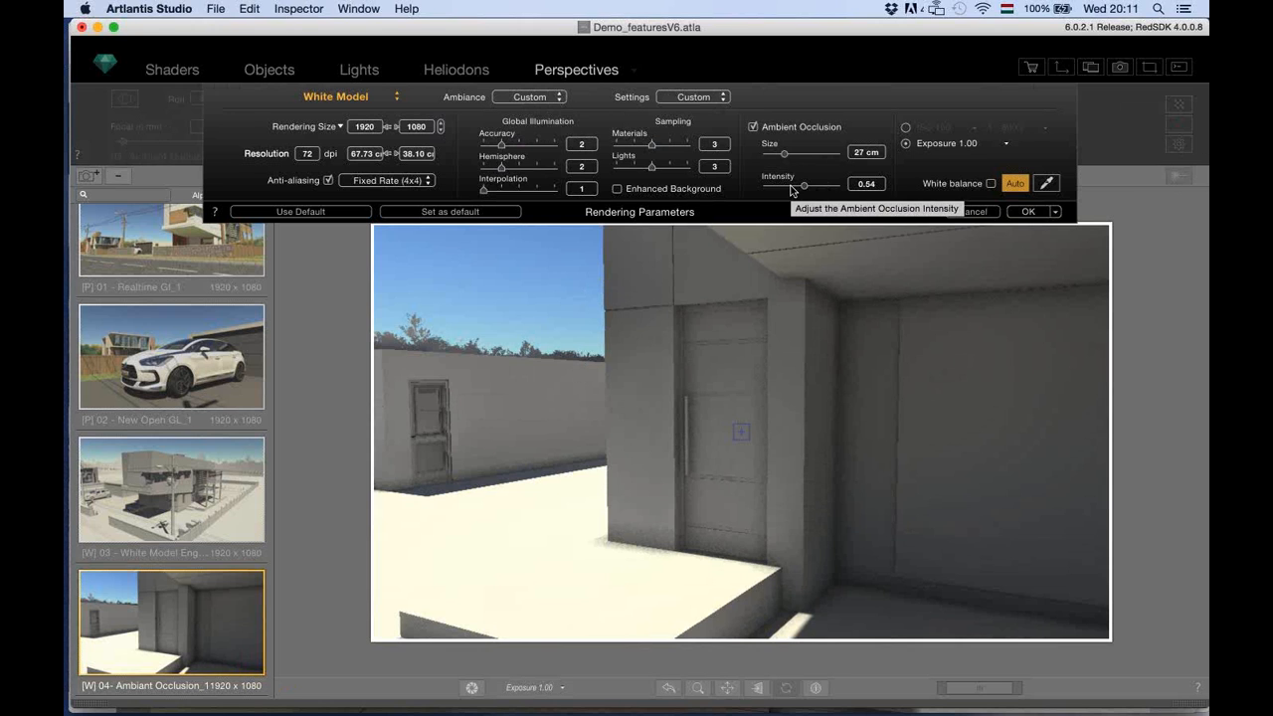
click(1030, 211)
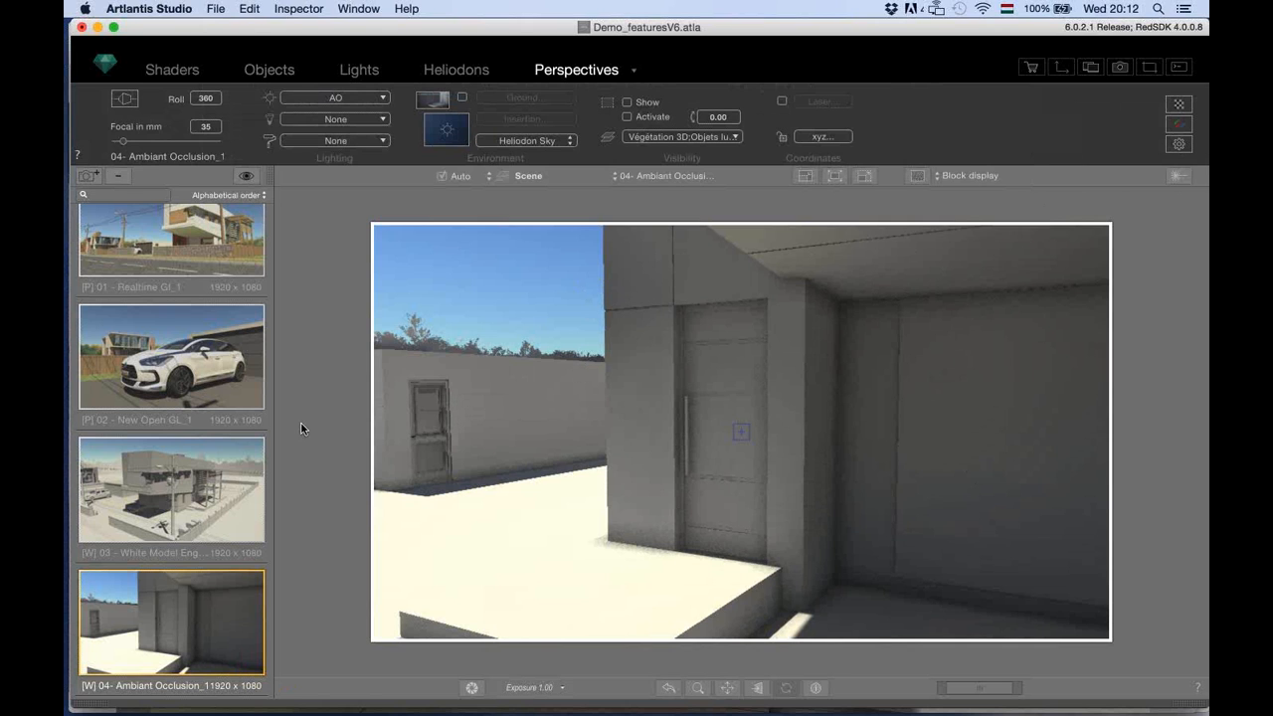
Switch to the 05 - White Balance_1 perspective.
click(674, 180)
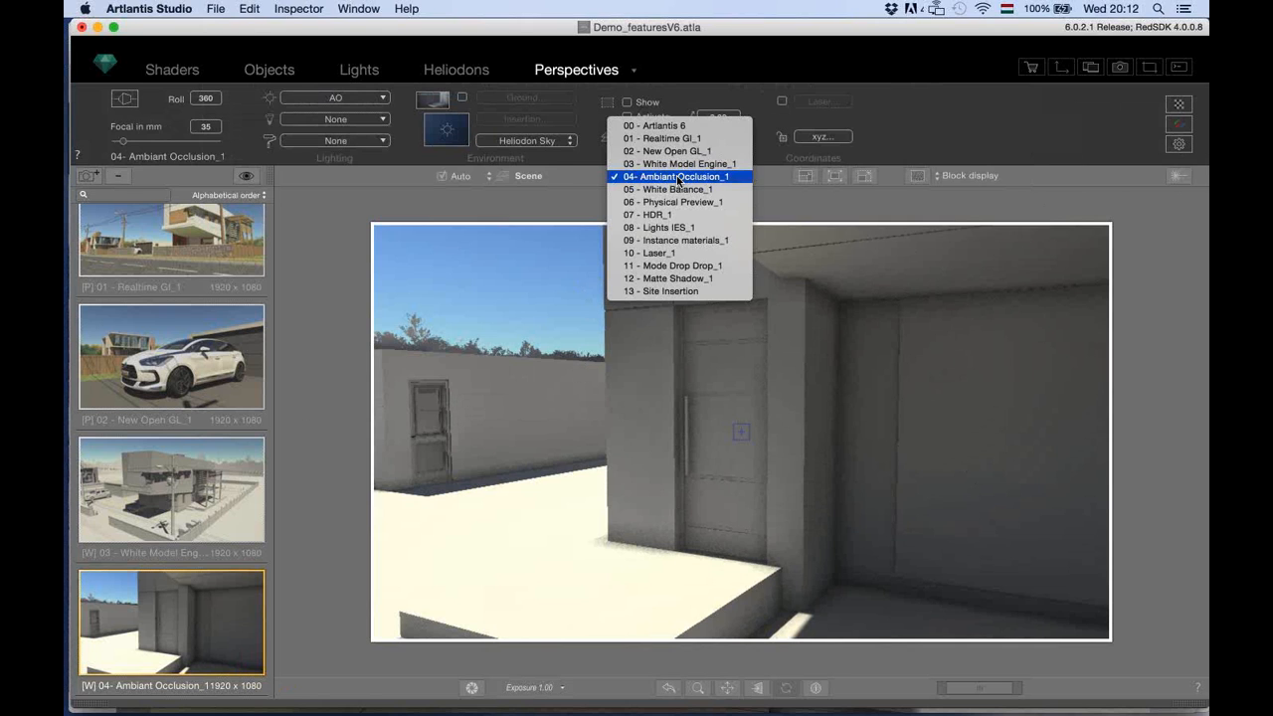
click(680, 190)
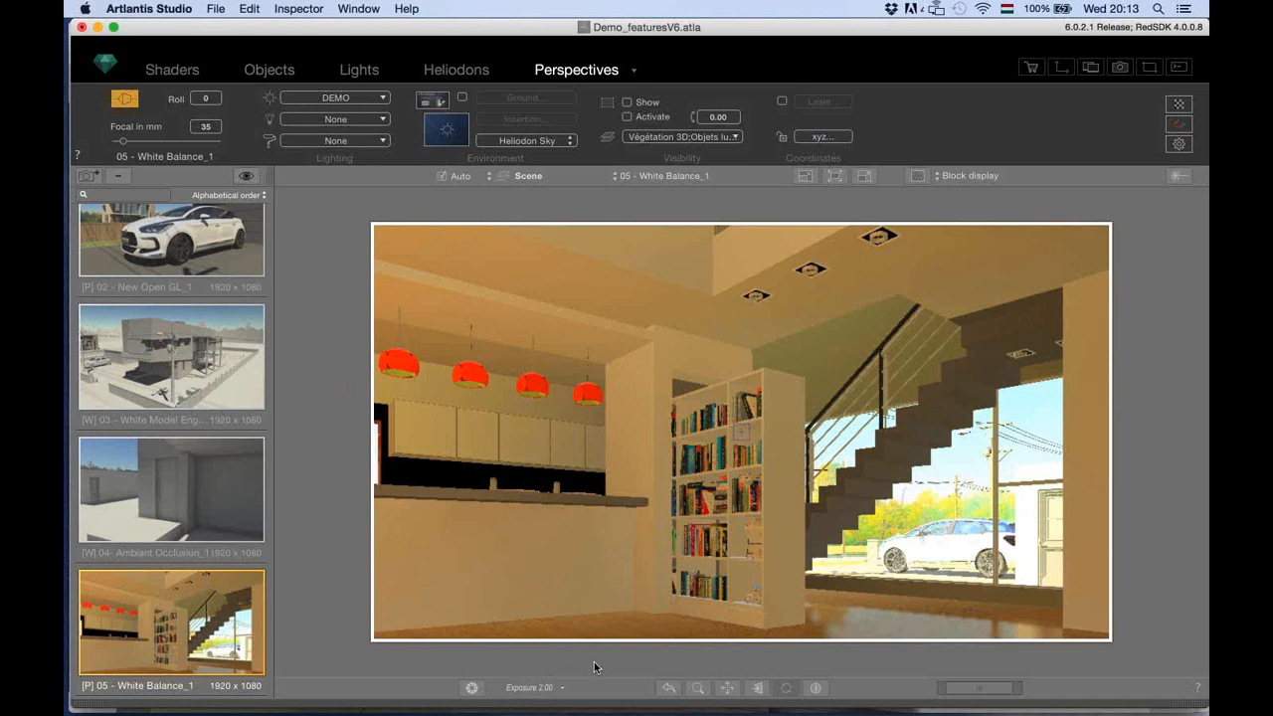
Try camera-style exposure at ISO 100 with a 1/14 s shutter speed, and return to Exposure 2.00.
click(474, 689)
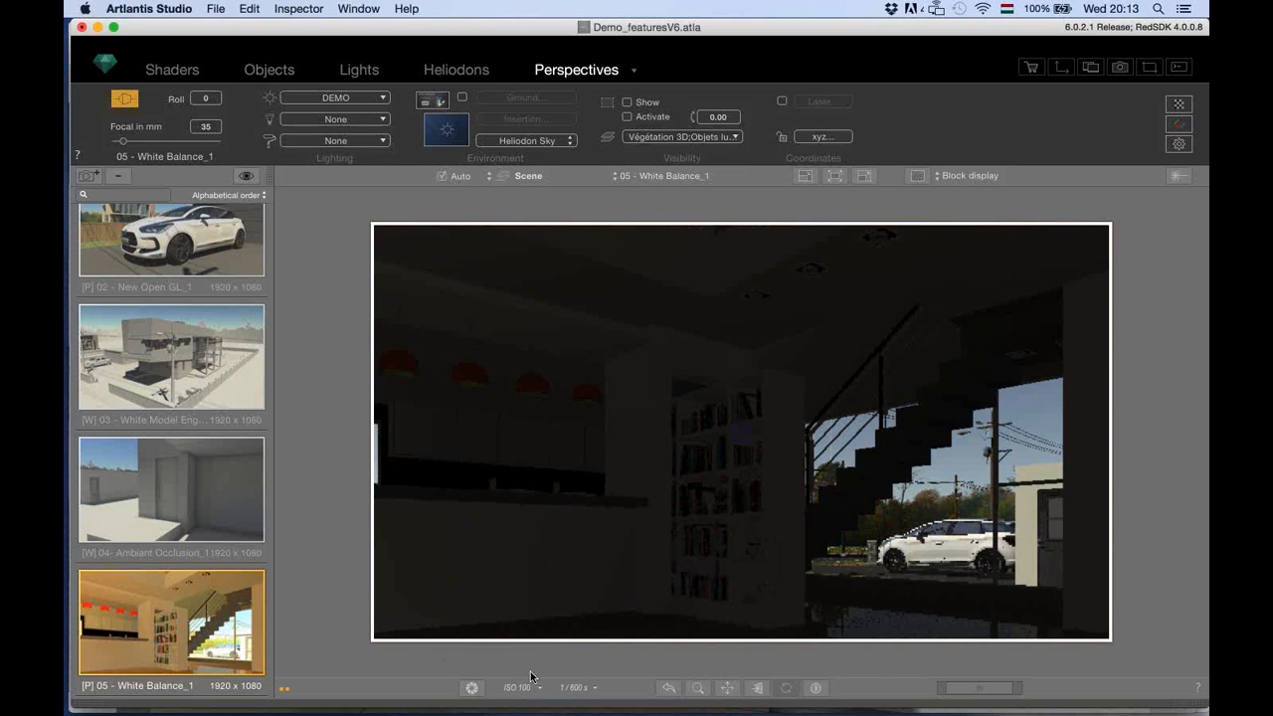
click(594, 687)
drag(593, 680, 564, 680)
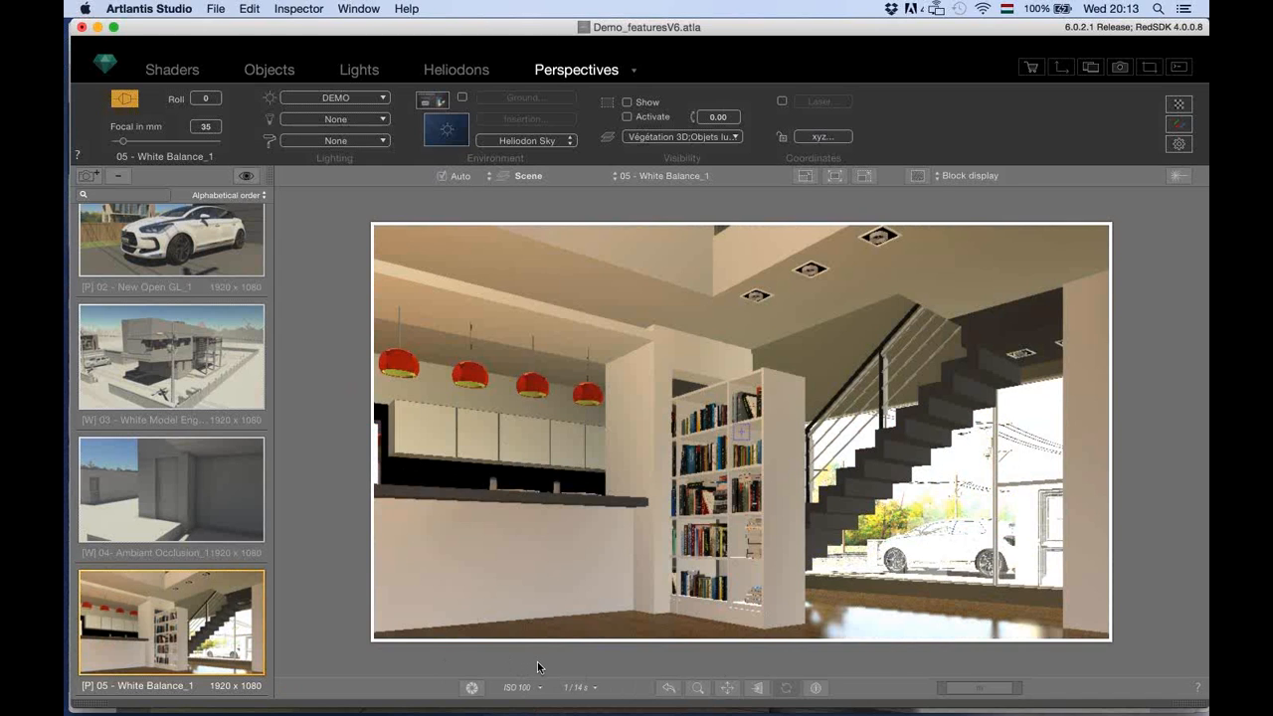
click(472, 690)
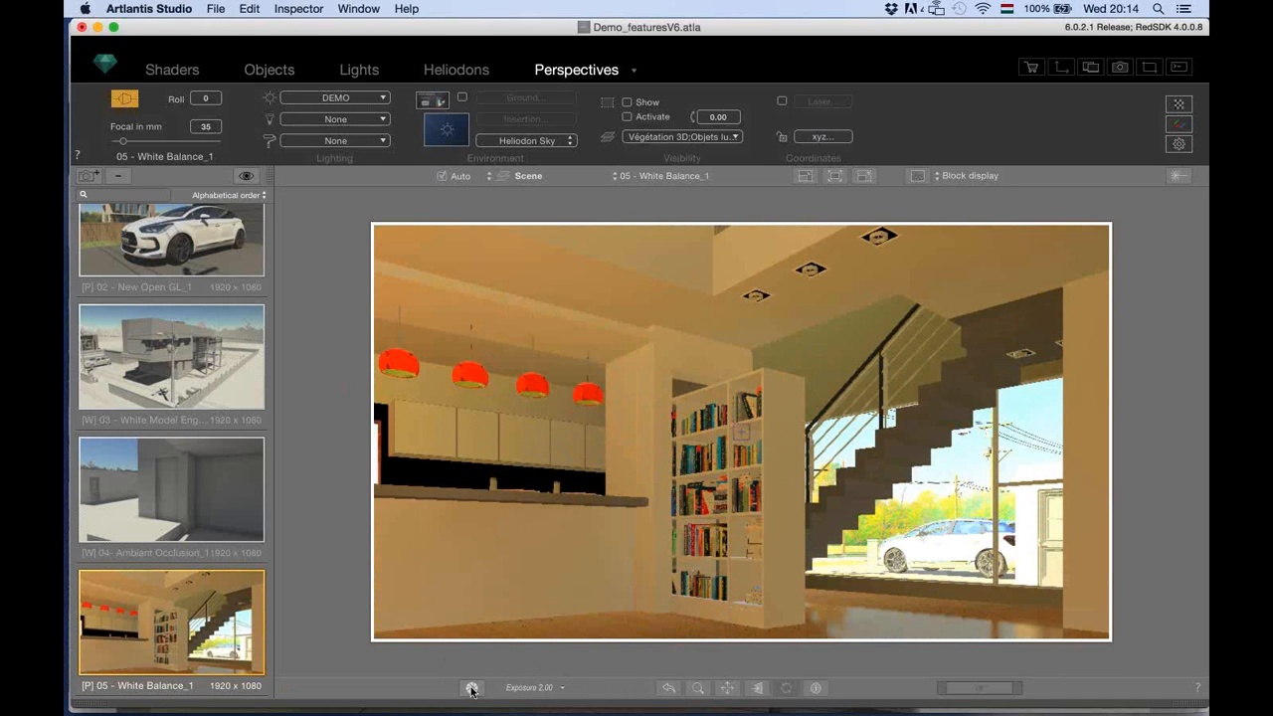
click(472, 688)
Try automatic white balance in the perspective's rendering parameters and turn it off again.
click(1180, 145)
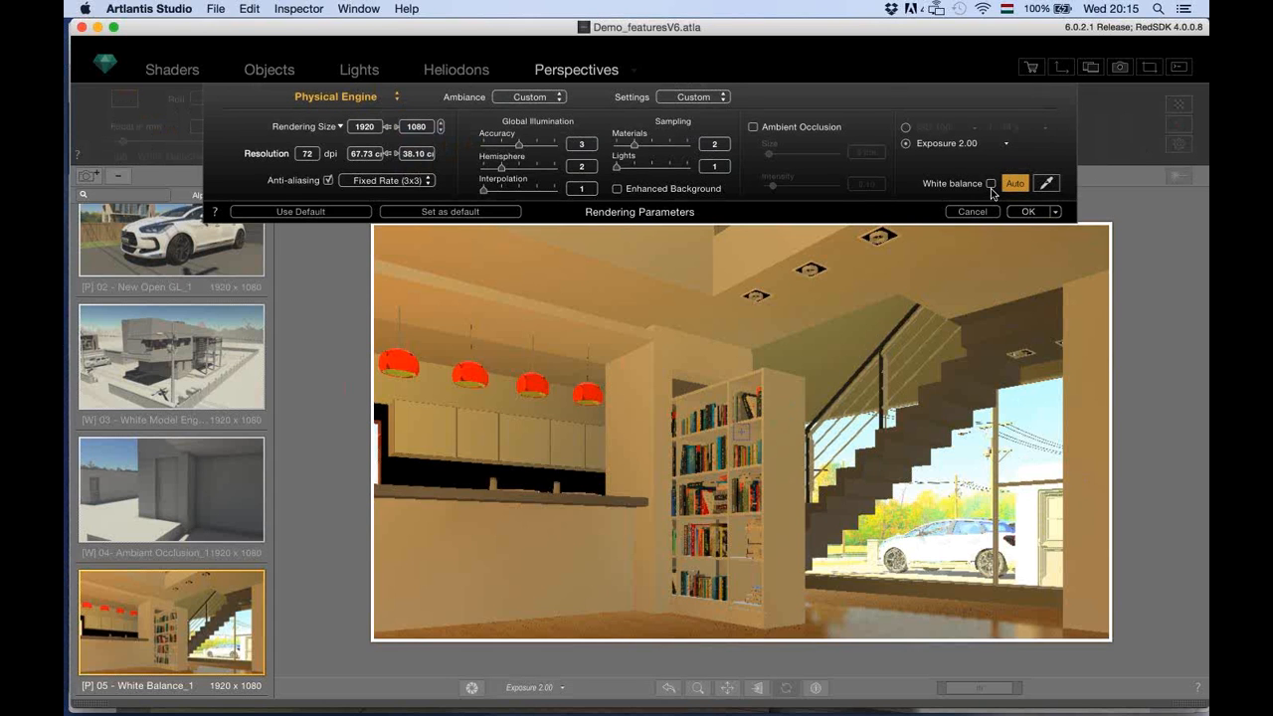
click(990, 184)
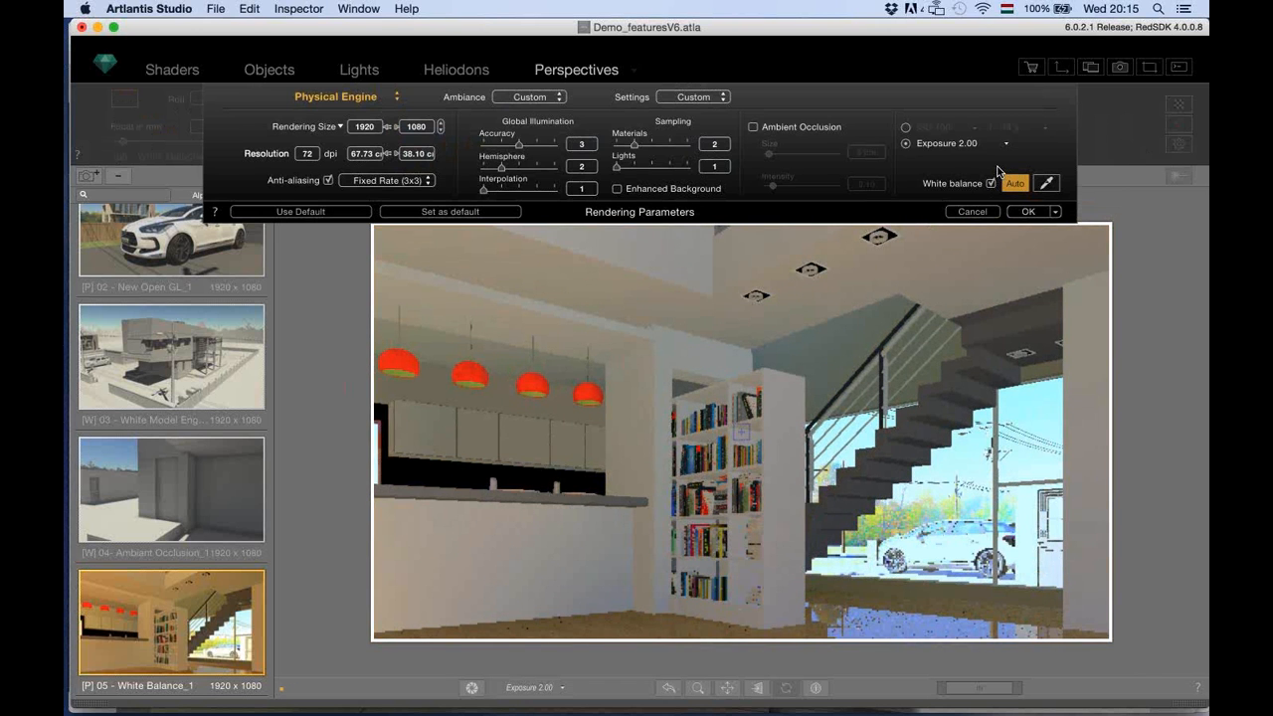
click(1005, 186)
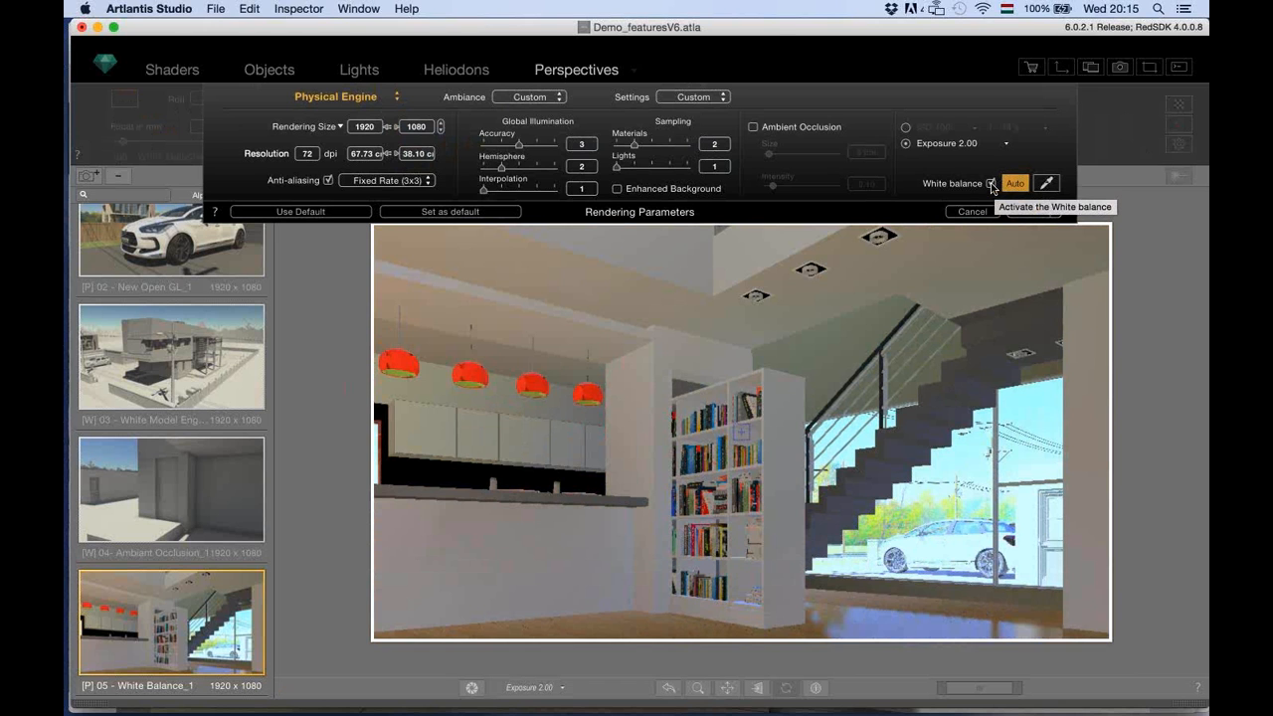
click(990, 184)
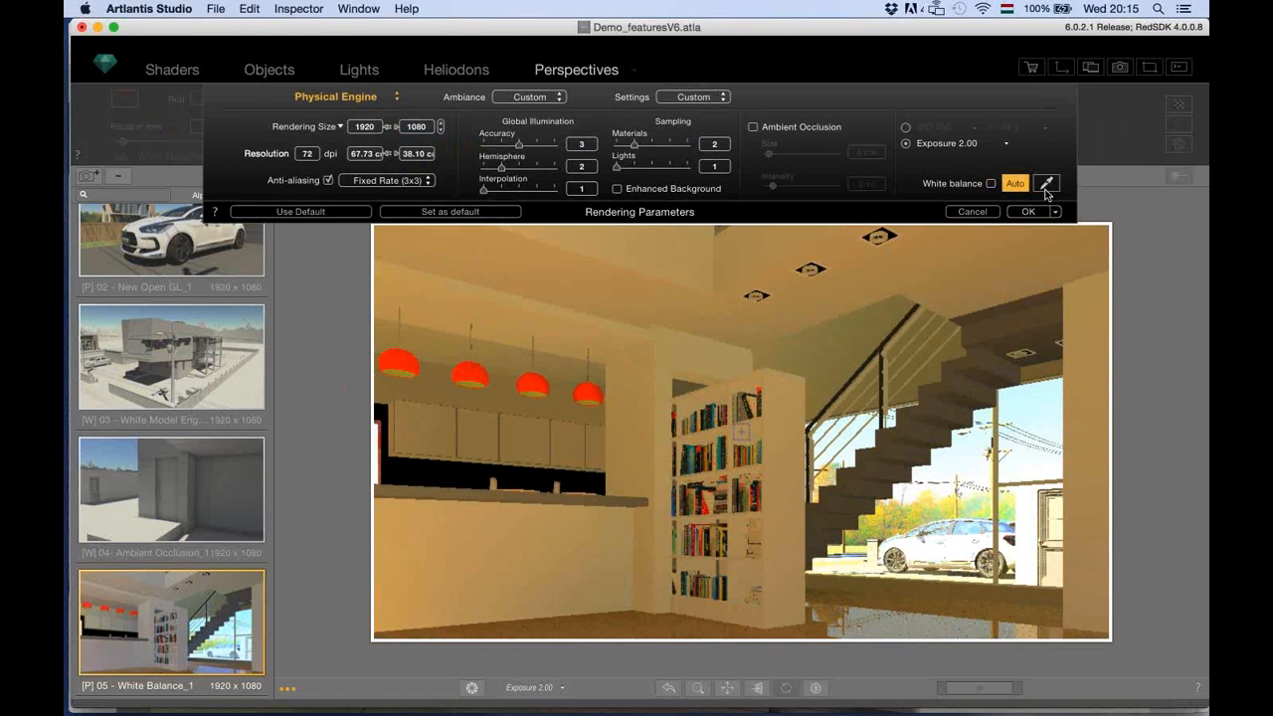
Sample the pale surface above the bookshelf as the white reference, enable white balance and apply the rendering parameters.
click(1046, 183)
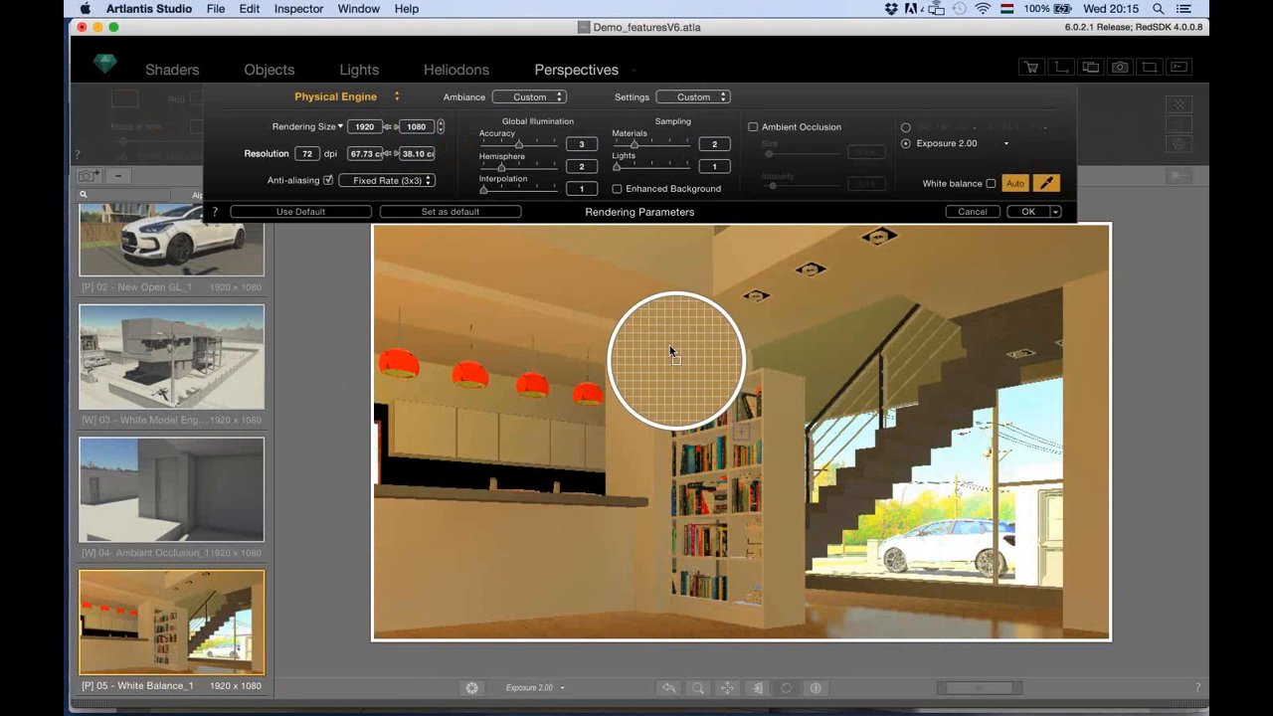
click(671, 328)
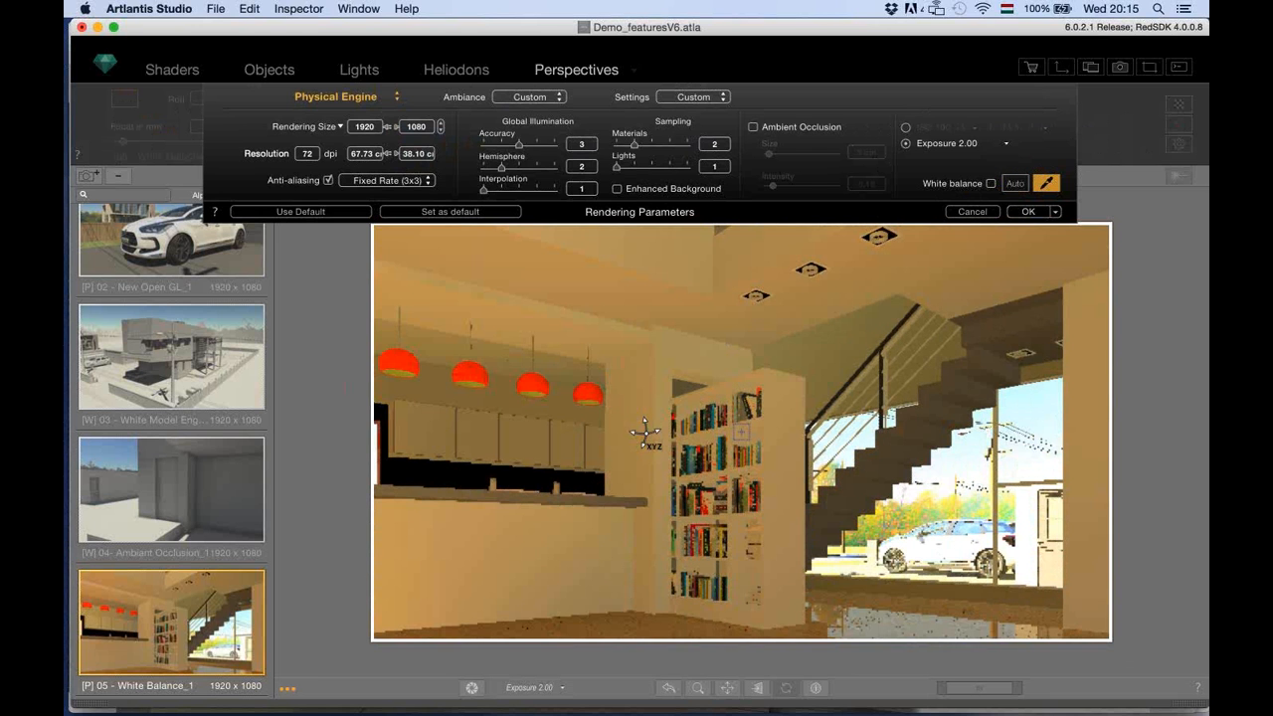
click(991, 183)
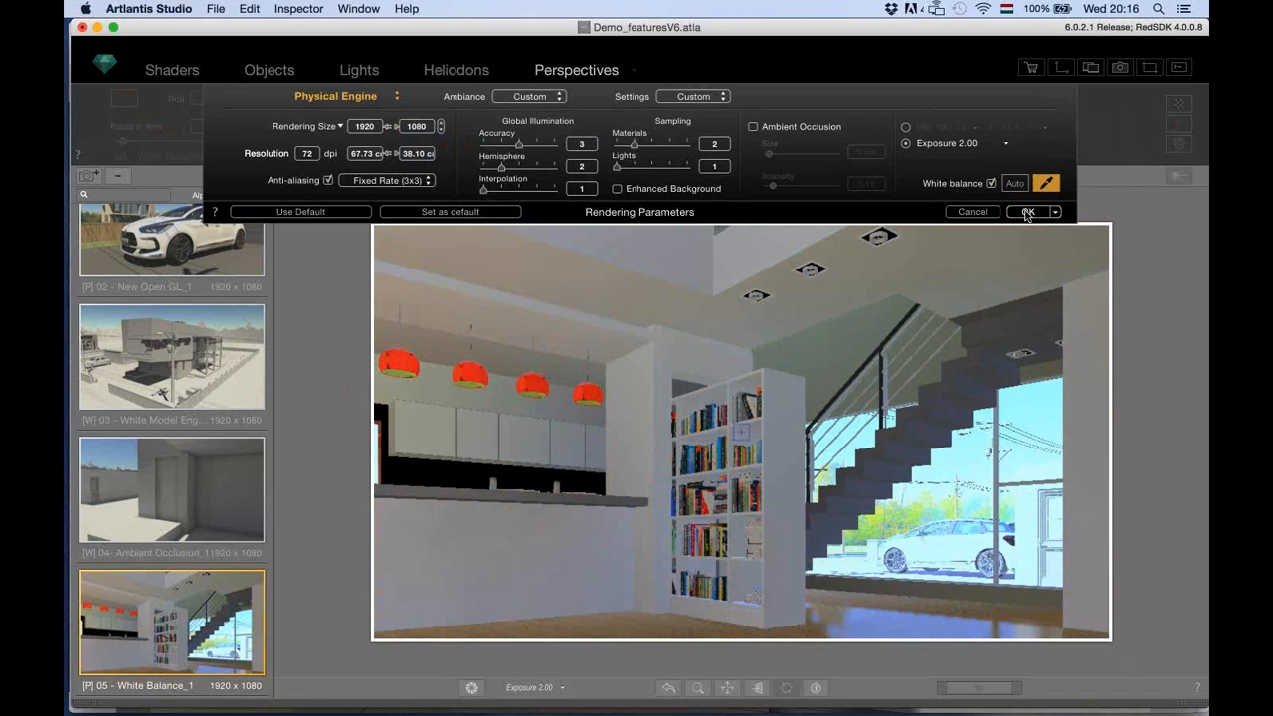
click(1028, 212)
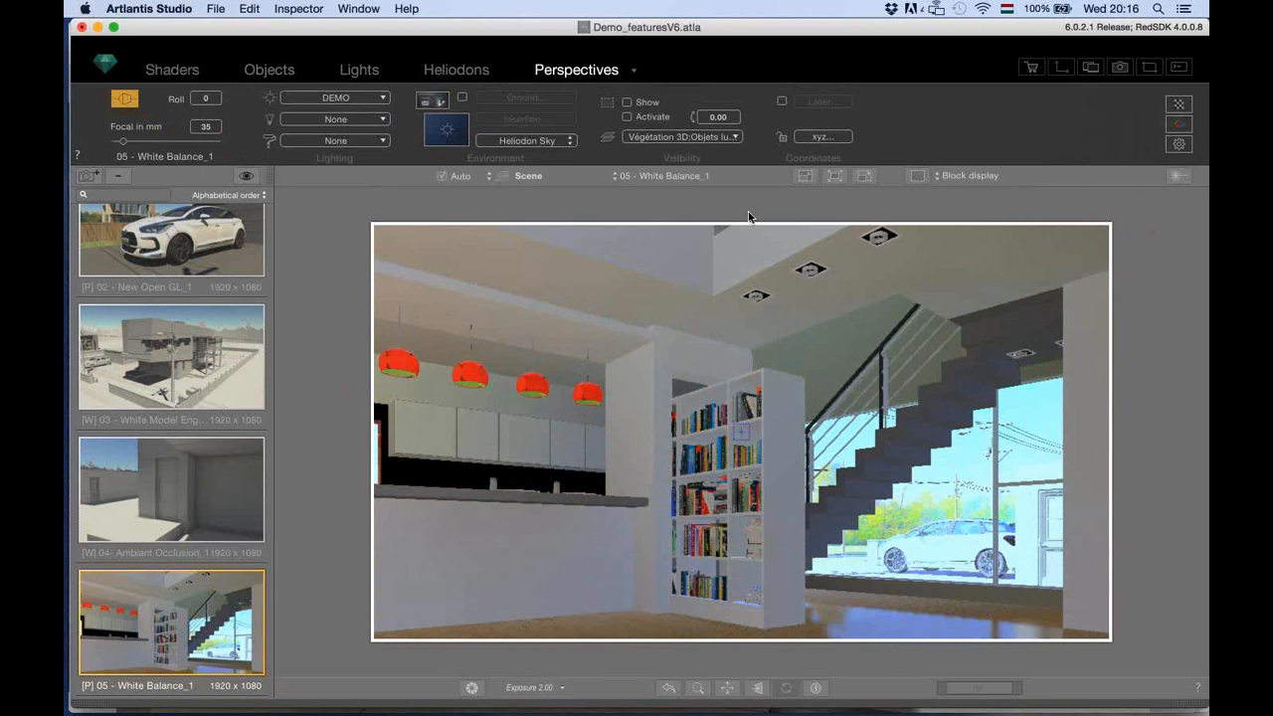
Switch to the 06 - Physical Preview_1 perspective and move the camera back until the whole pool ladder area is in view.
click(690, 180)
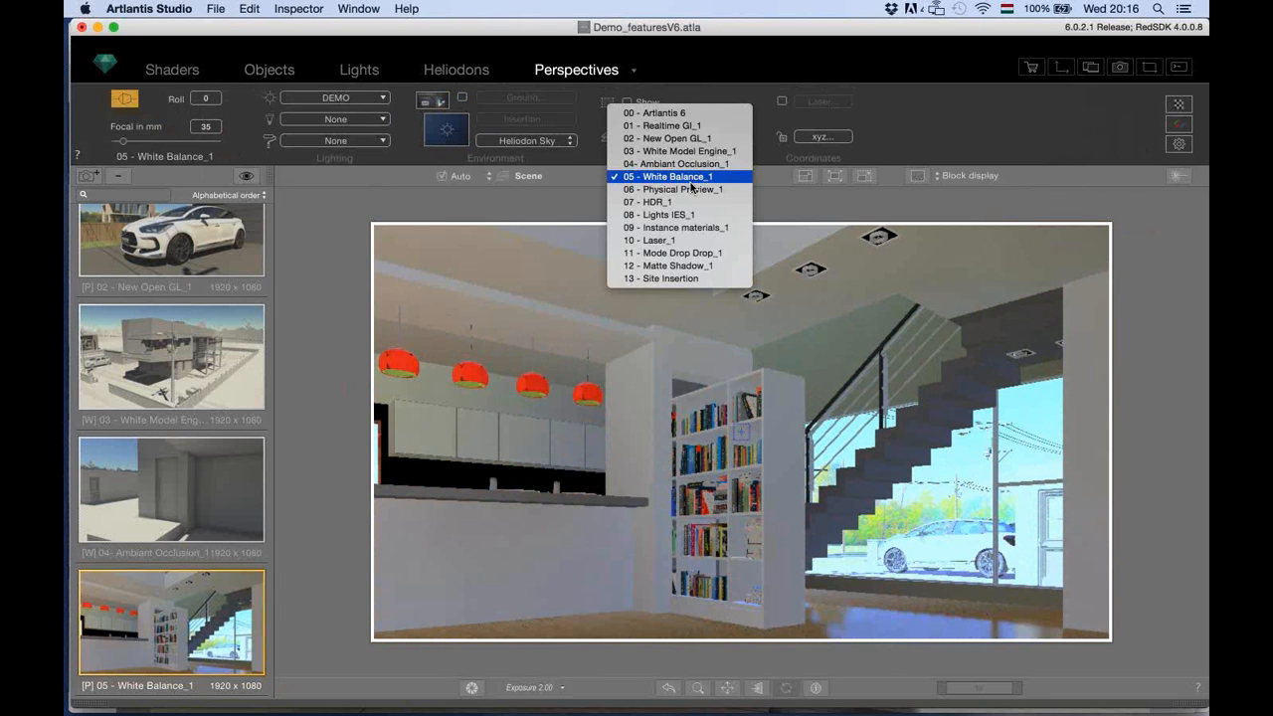
click(690, 189)
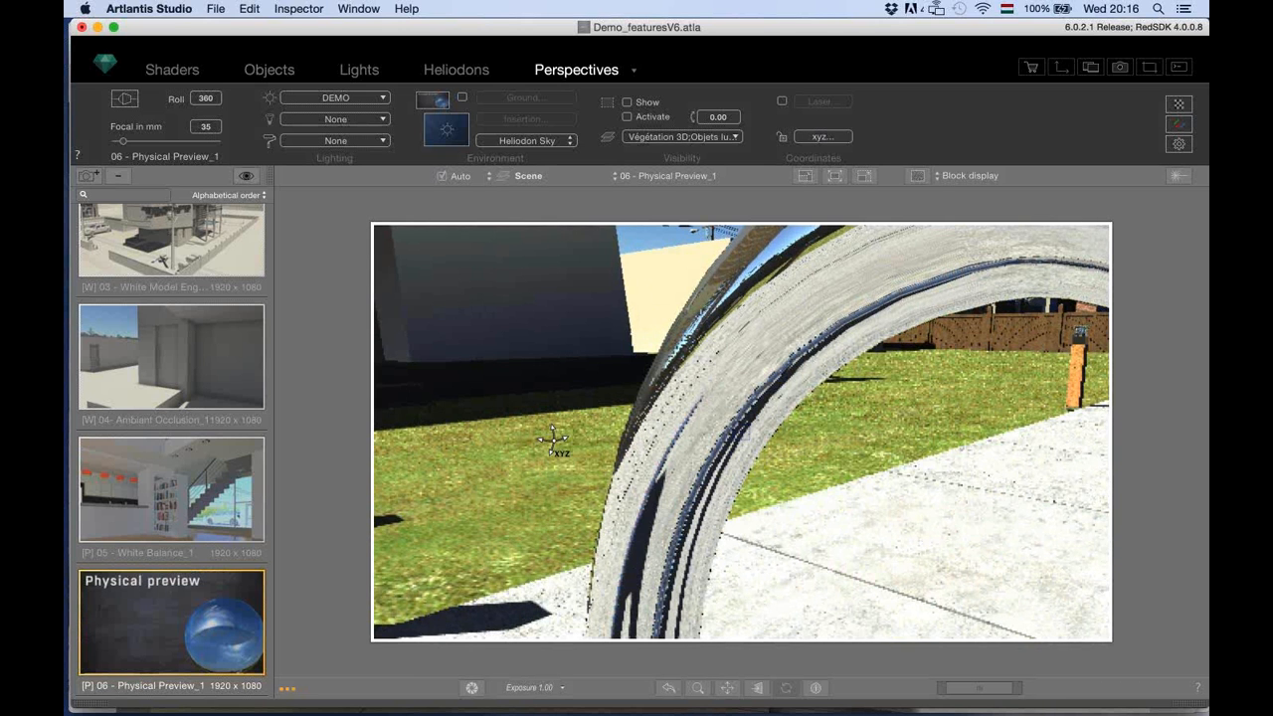
drag(555, 442, 611, 447)
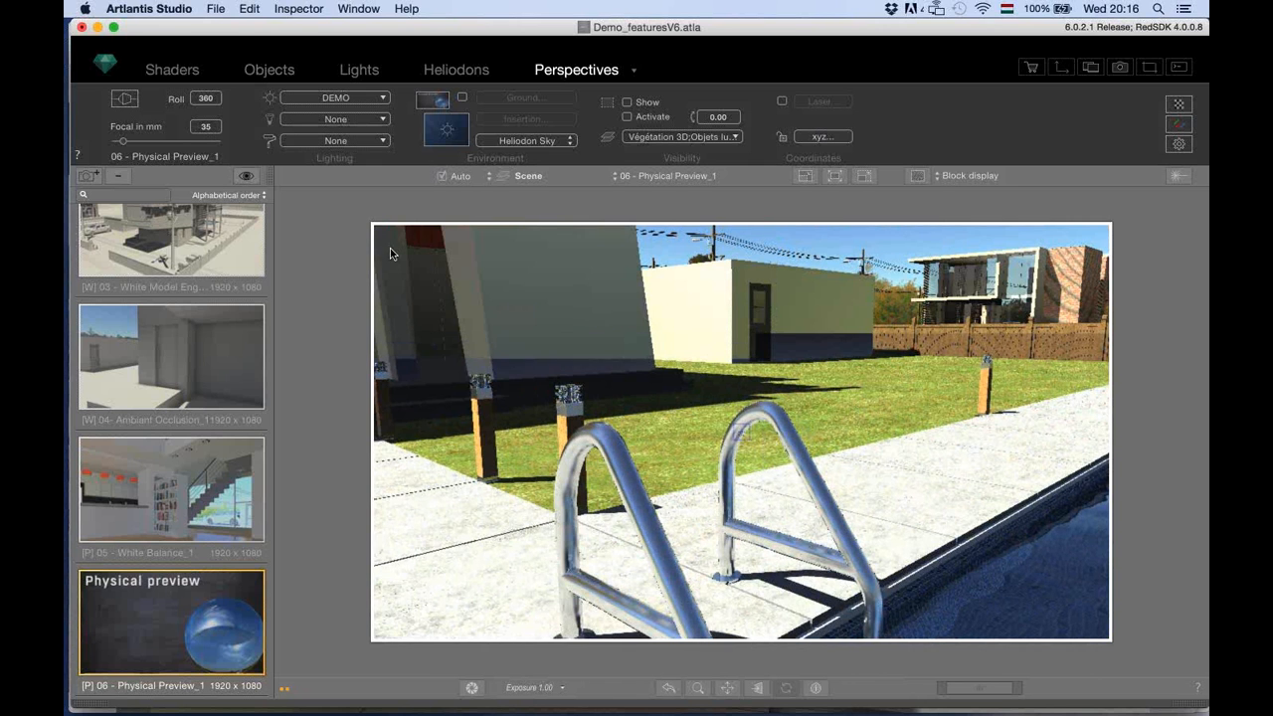
Select the pool ladder's anodized aluminium shader, undo the camera move to return to the close-up, and refresh the preview.
click(165, 72)
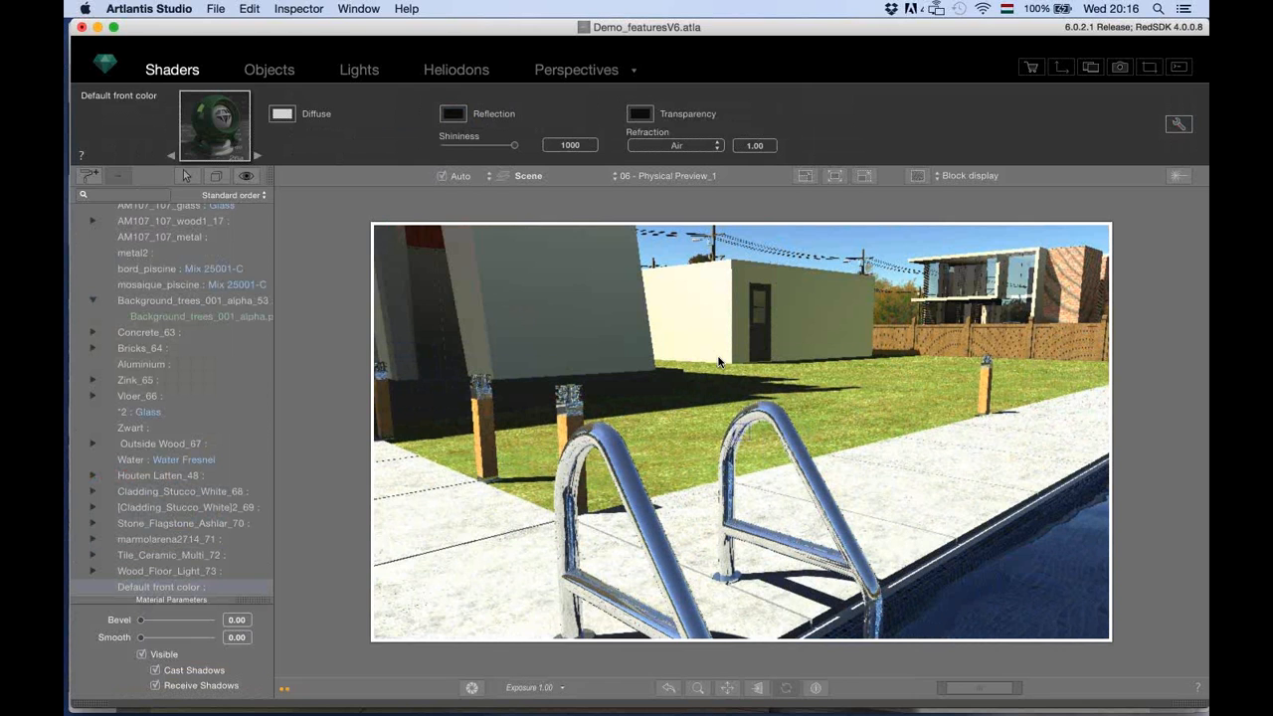
click(731, 507)
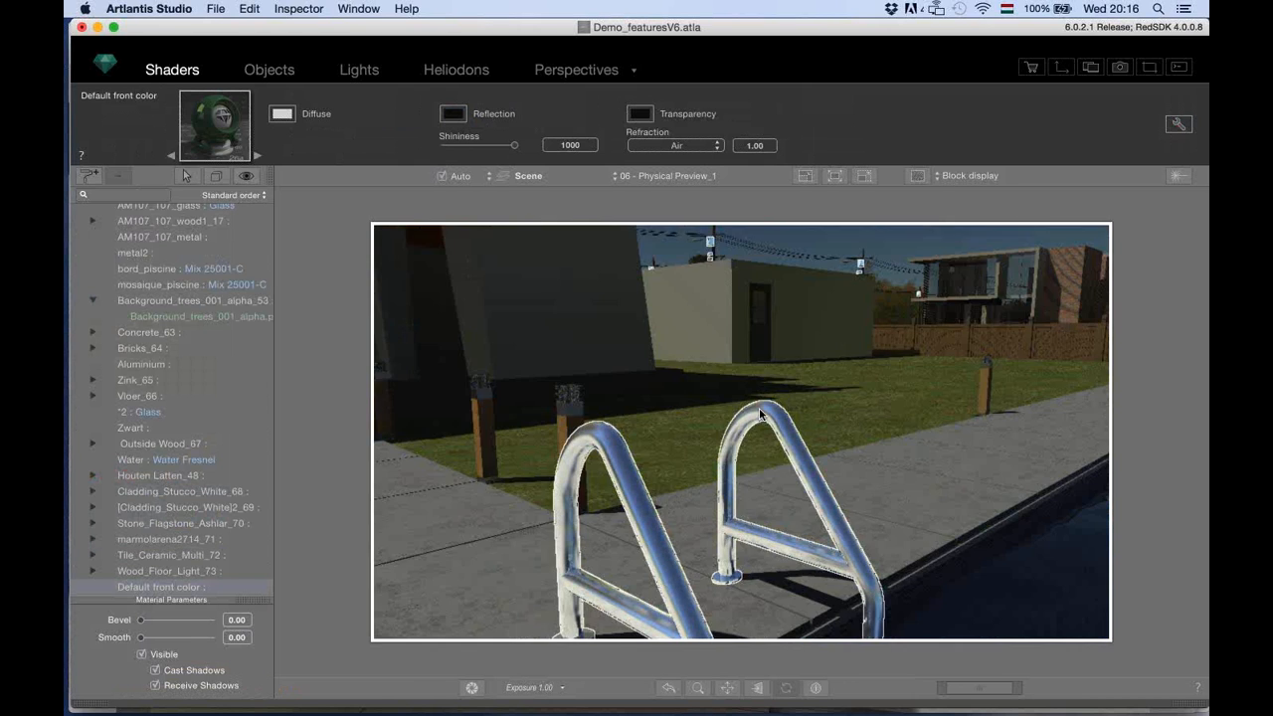
click(665, 686)
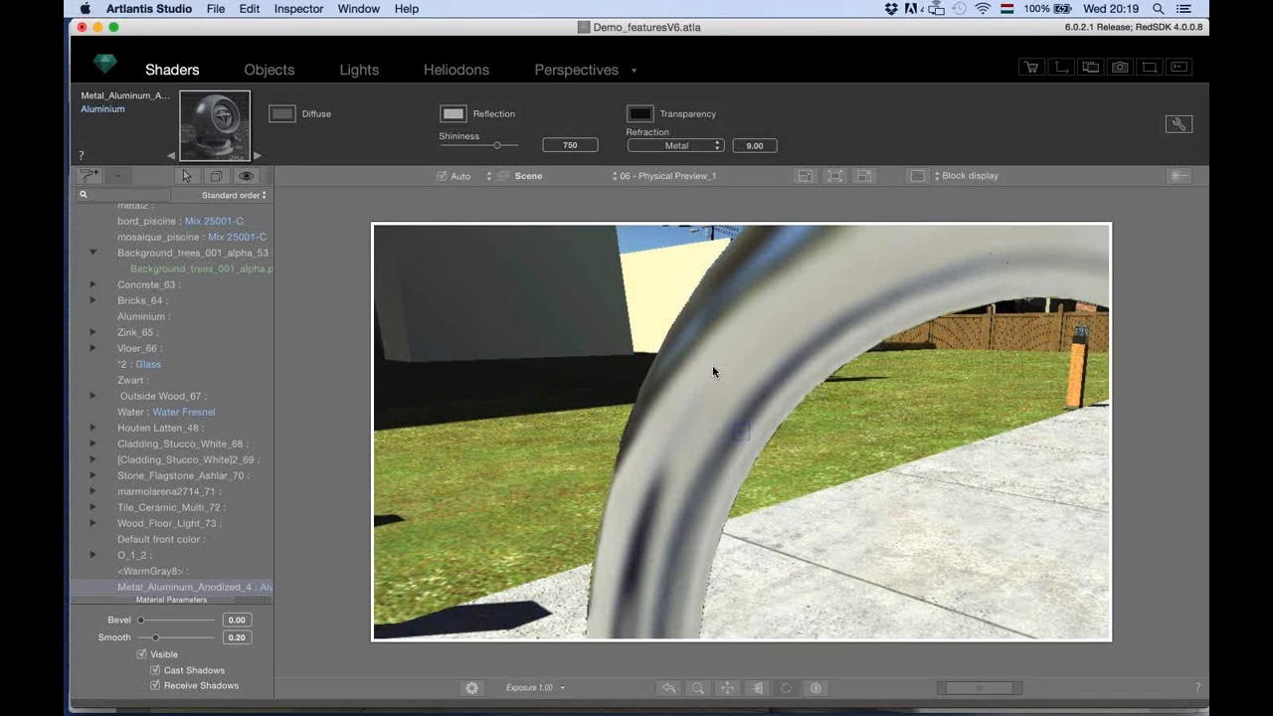
click(917, 176)
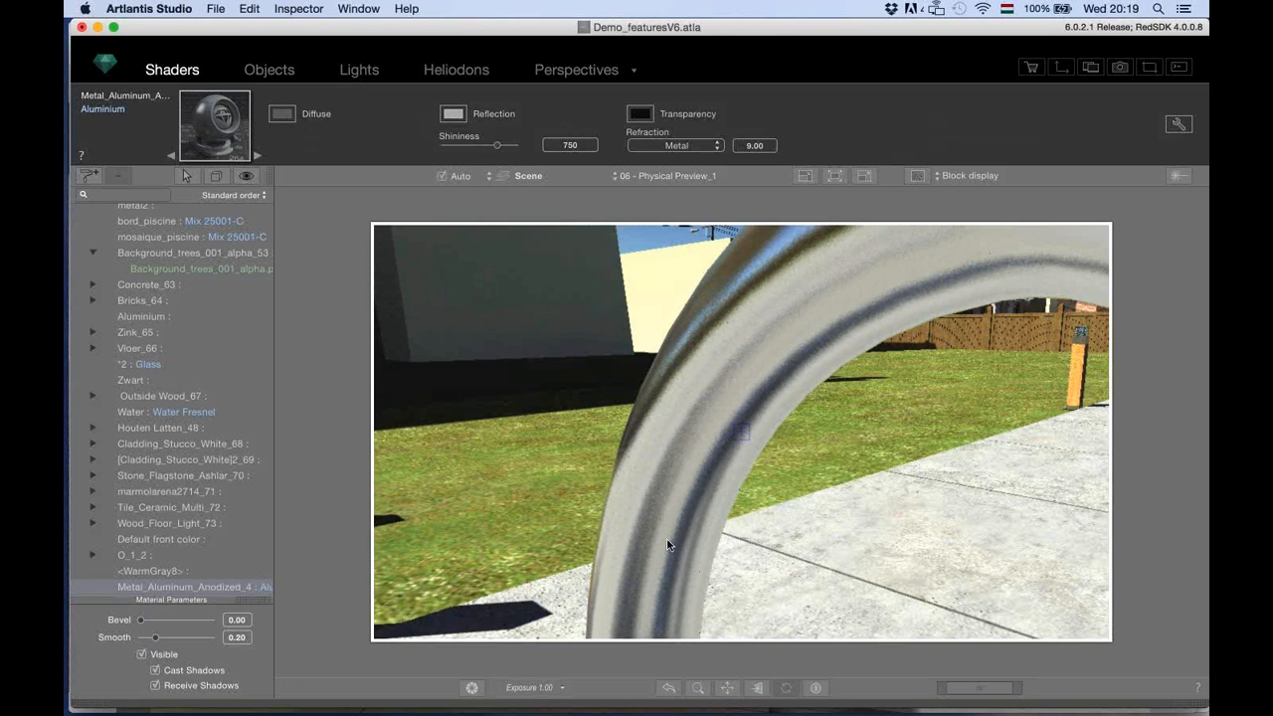
Switch to the 07 - HDR_1 perspective and show its perspective settings instead of the shaders.
click(658, 182)
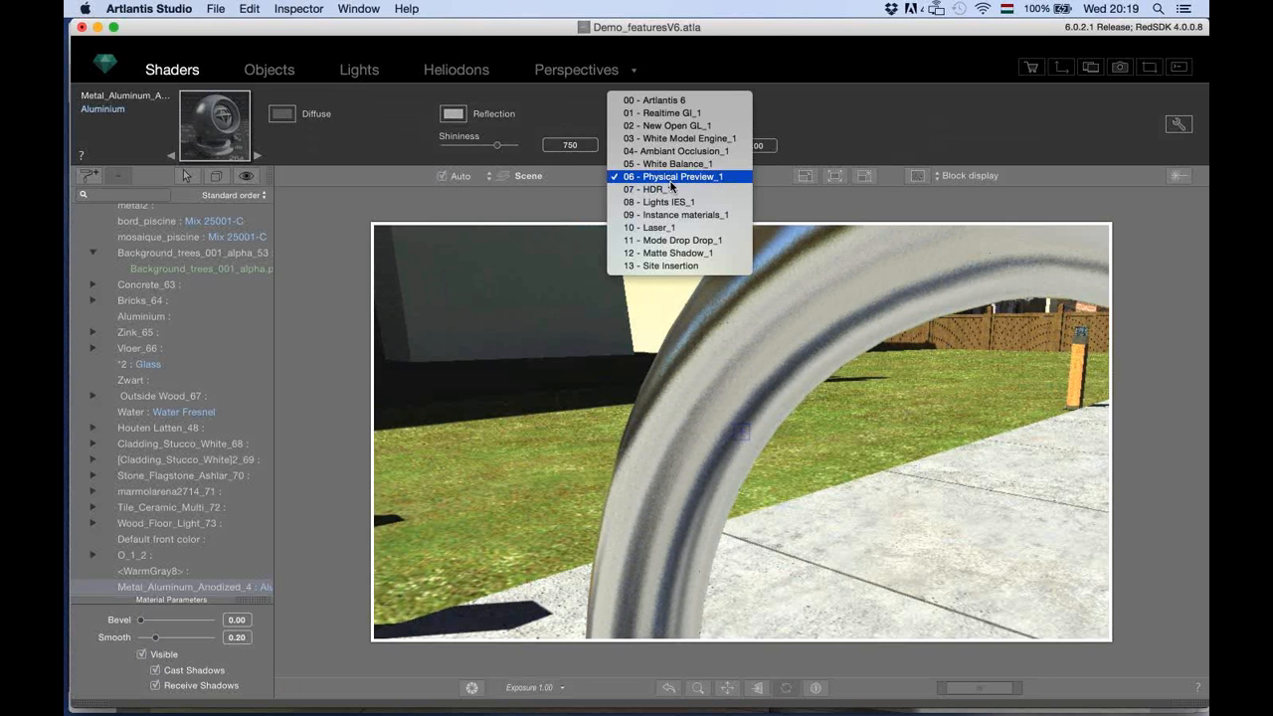
click(670, 186)
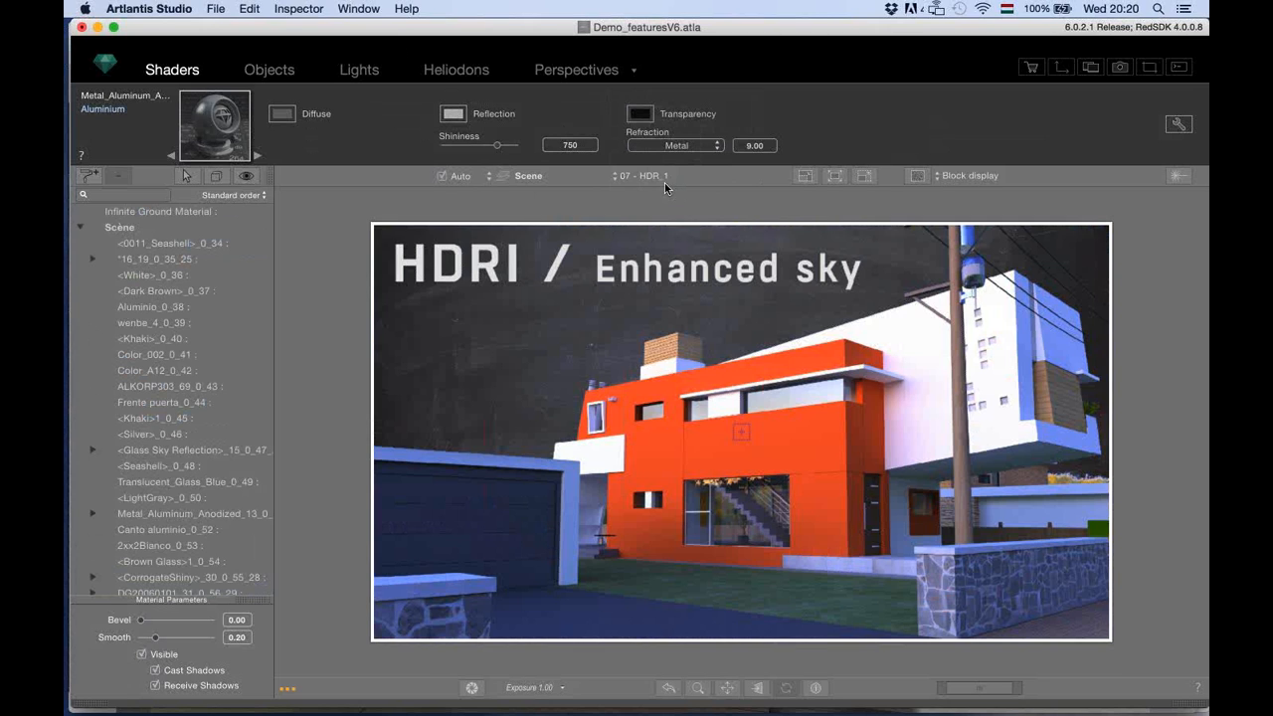
click(469, 437)
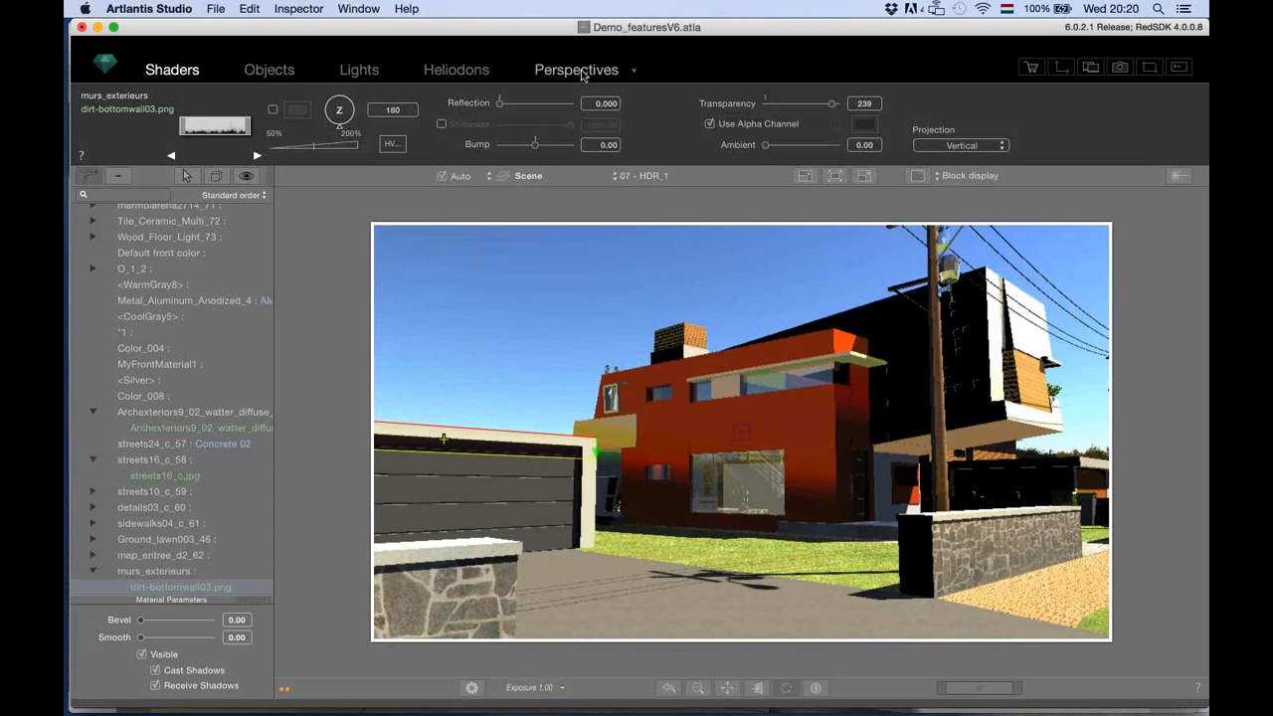
click(580, 71)
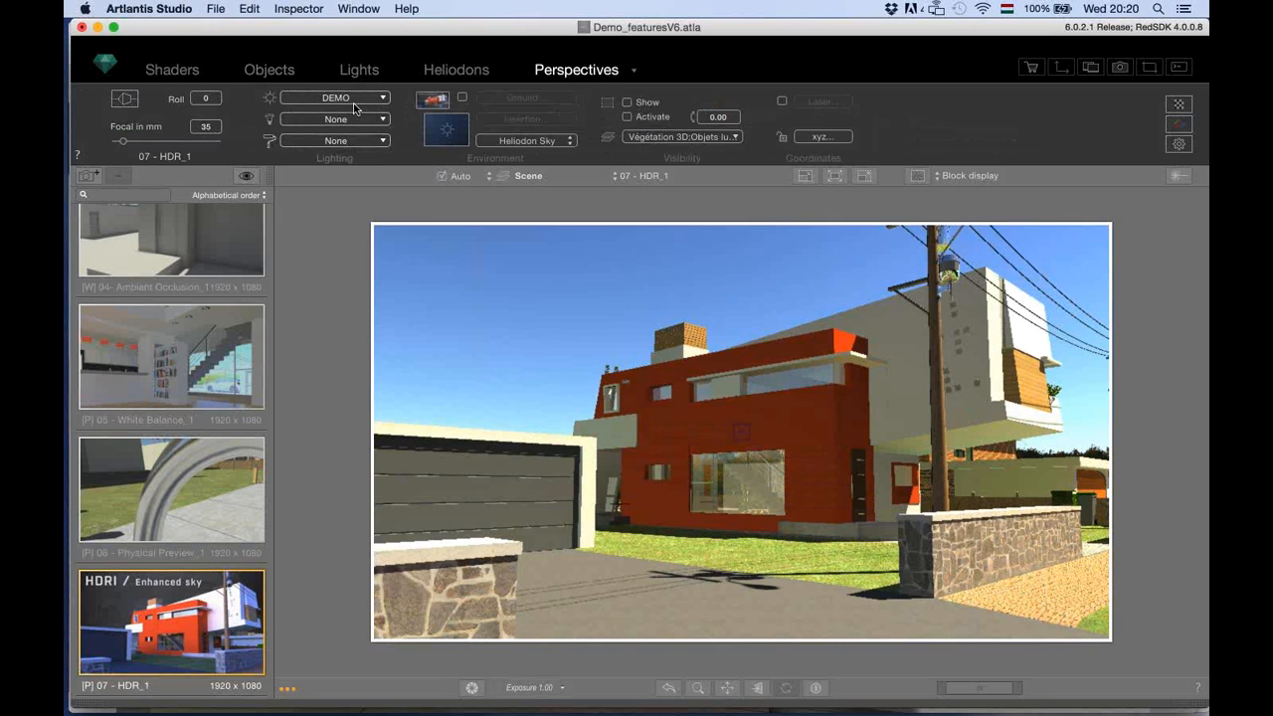
Set the perspective's heliodon to None and use clouds1.hdr from the ATL6_demo folder as the HDR background image.
click(355, 99)
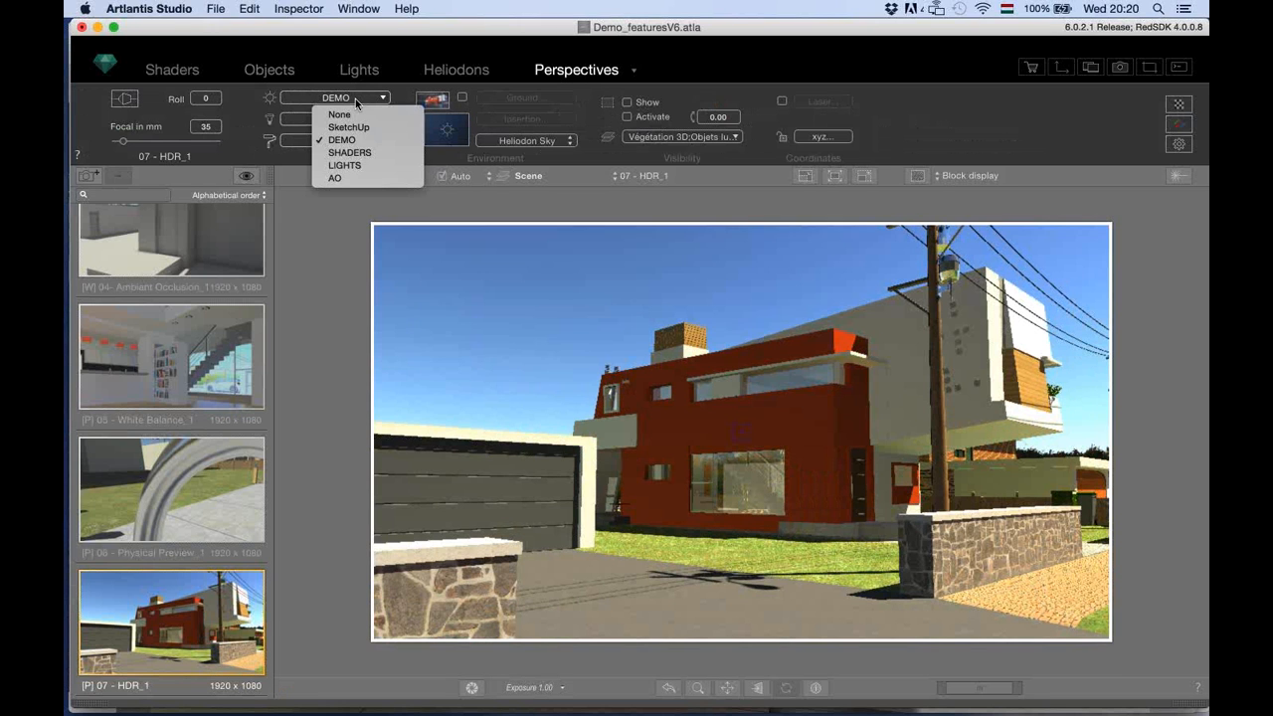
click(339, 114)
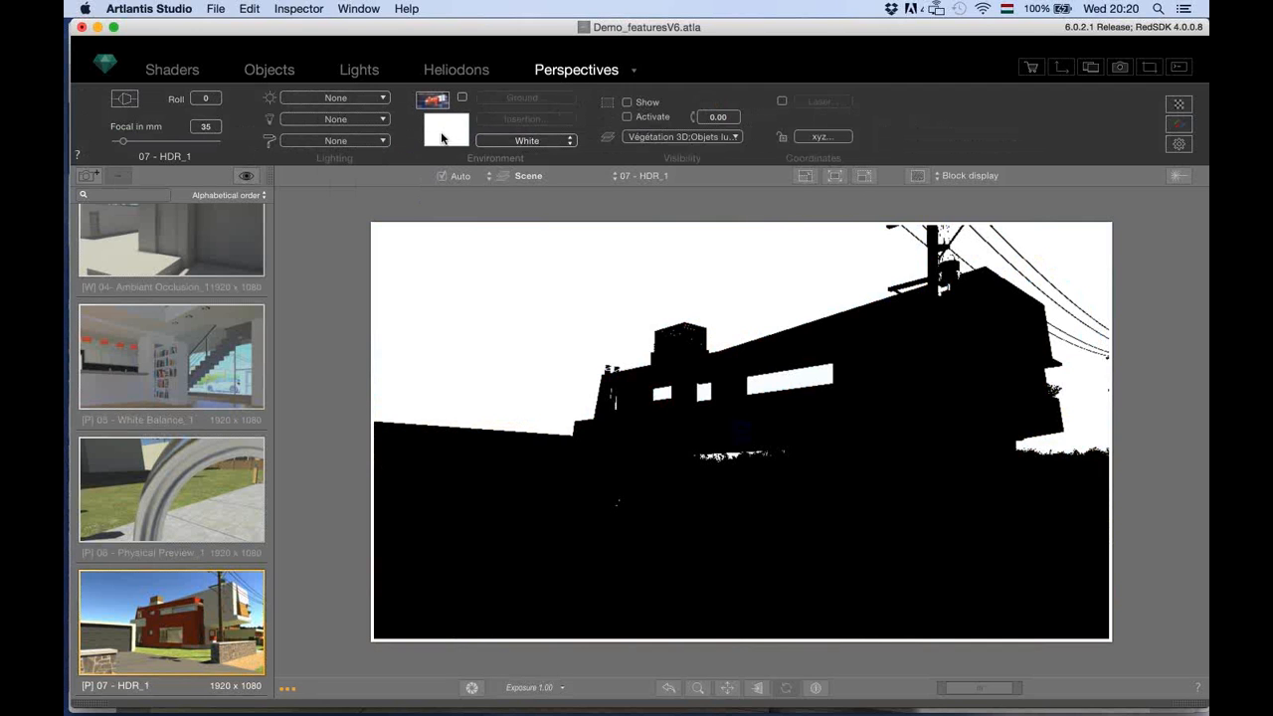
click(446, 132)
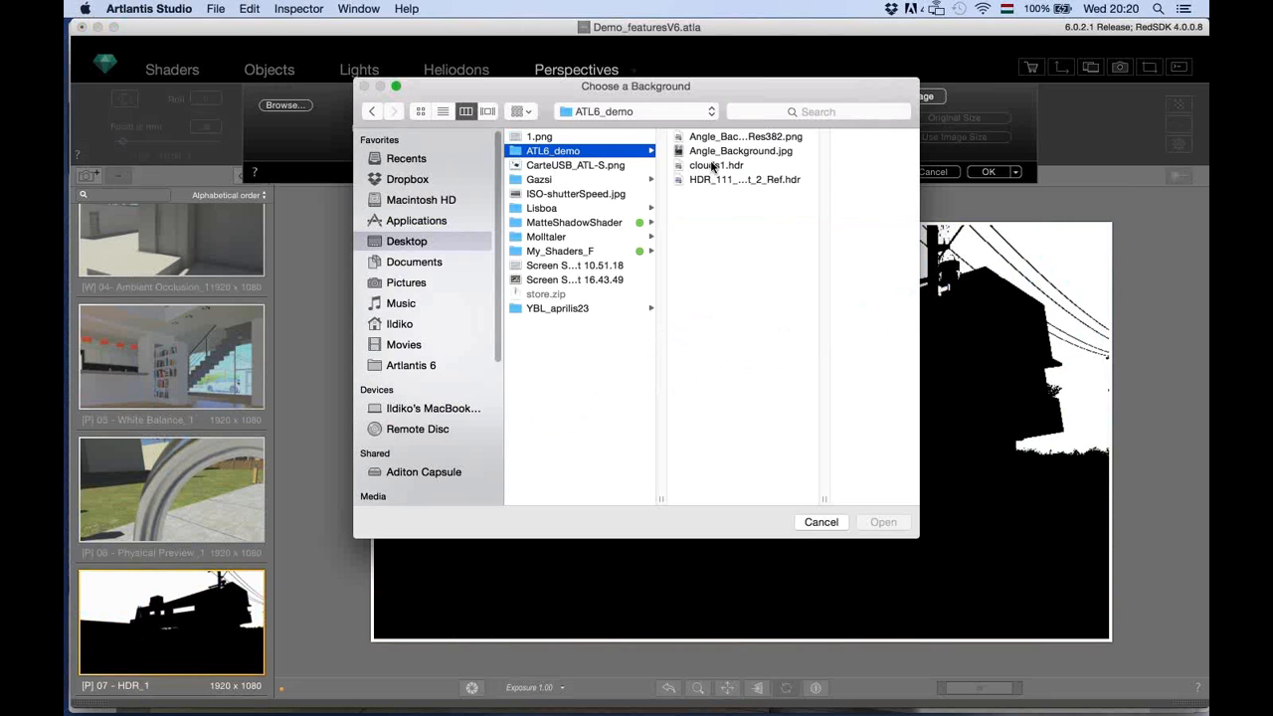
click(712, 166)
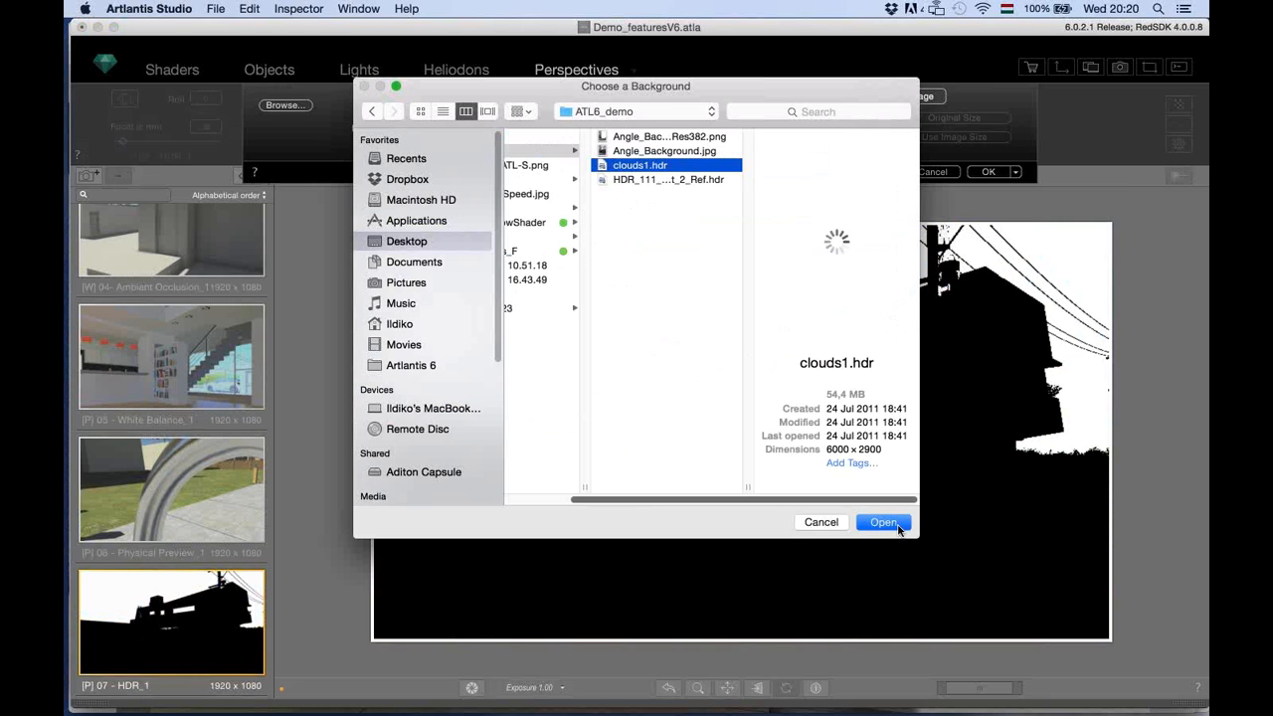
click(883, 524)
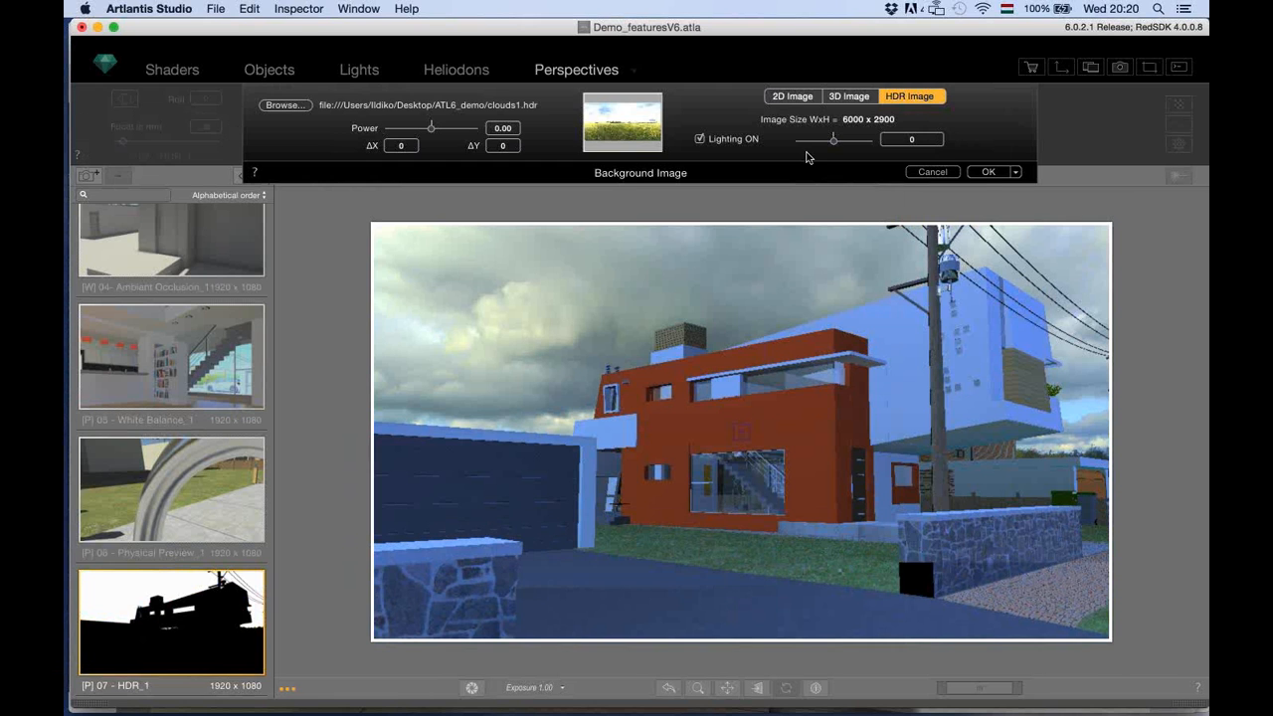
click(988, 173)
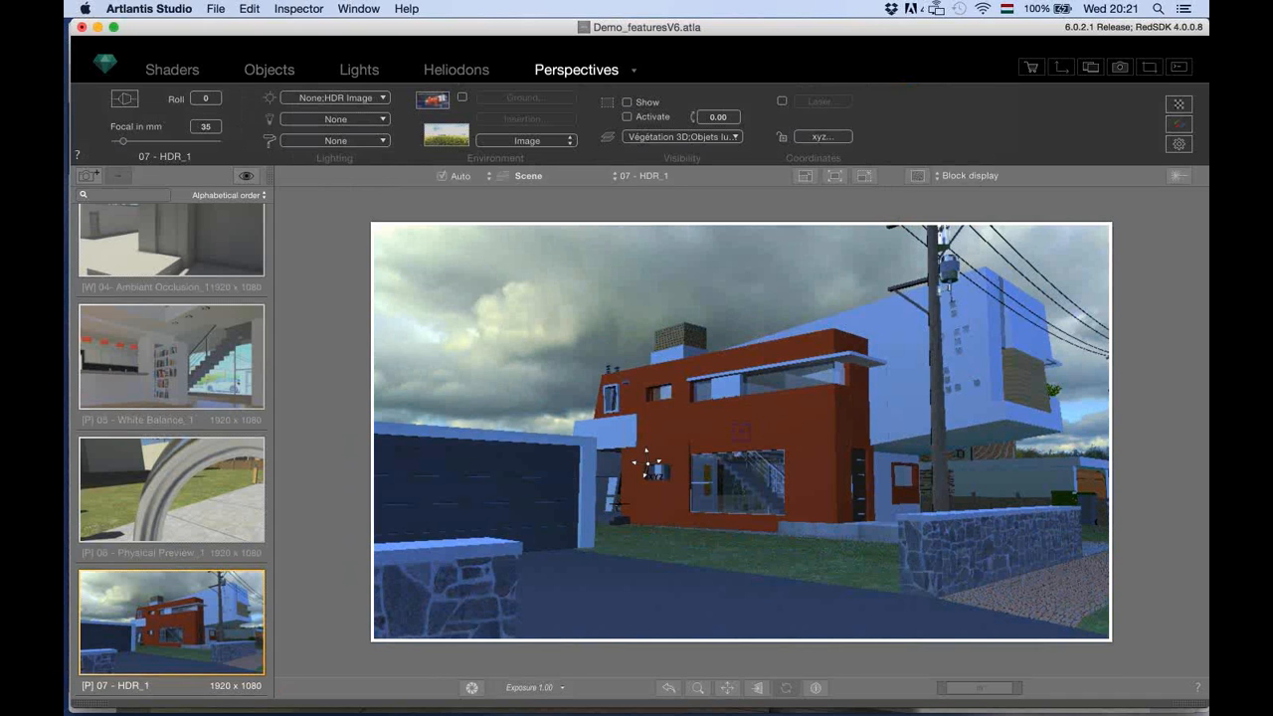
Enable Enhanced Background in the rendering parameters so the HDR image gives direct lighting, and apply the settings.
click(1179, 146)
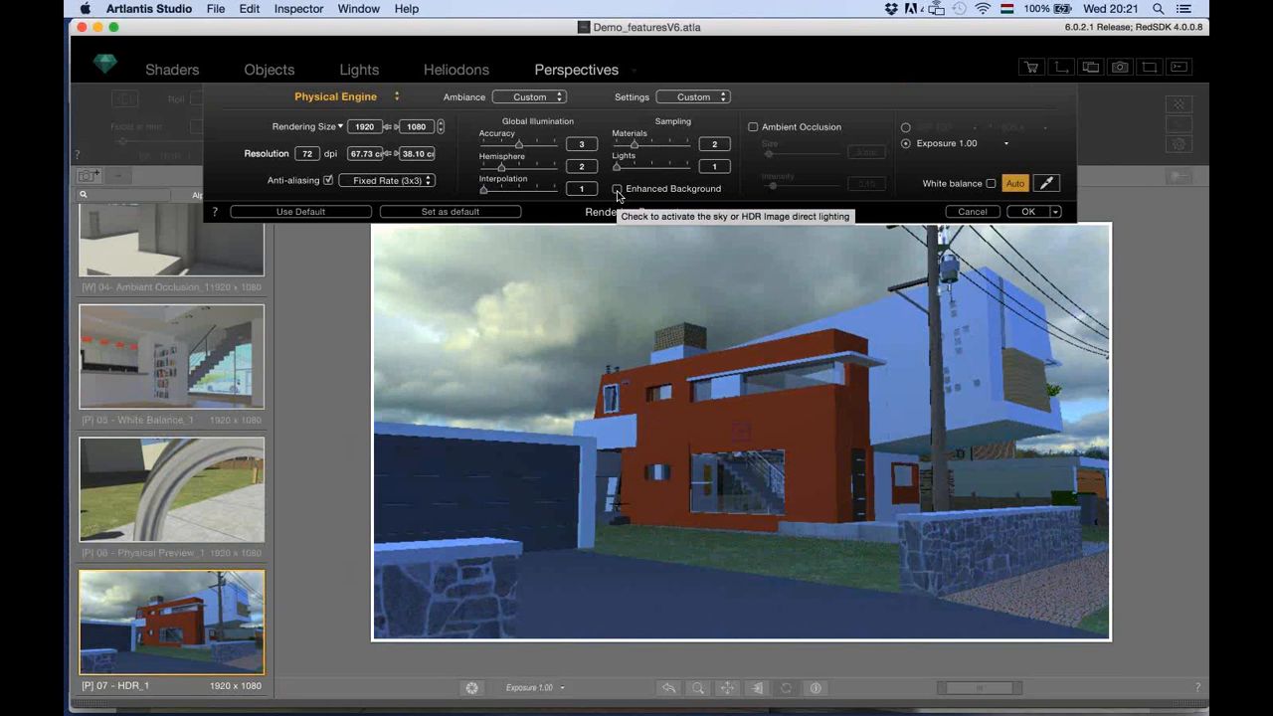
click(618, 189)
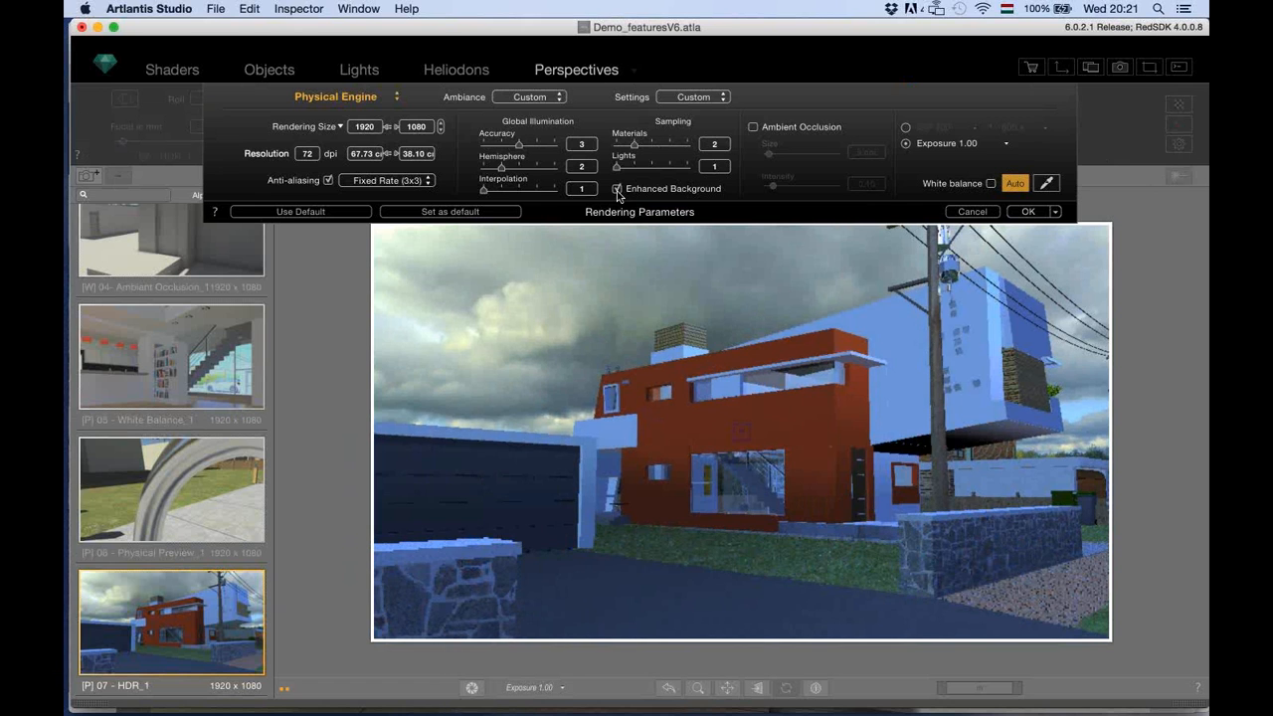
click(1028, 212)
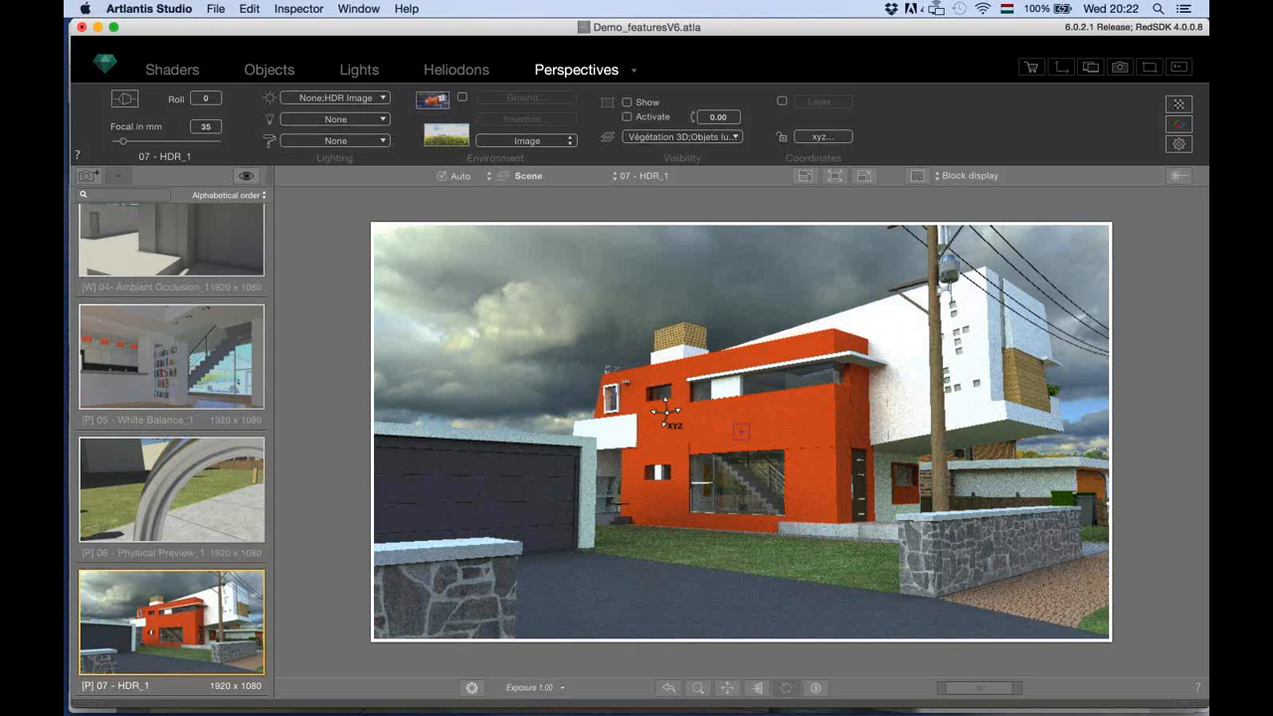
Switch to the 08 - Lights IES_1 perspective and give the Spot 004_1 light the conf2 preset distribution.
click(645, 175)
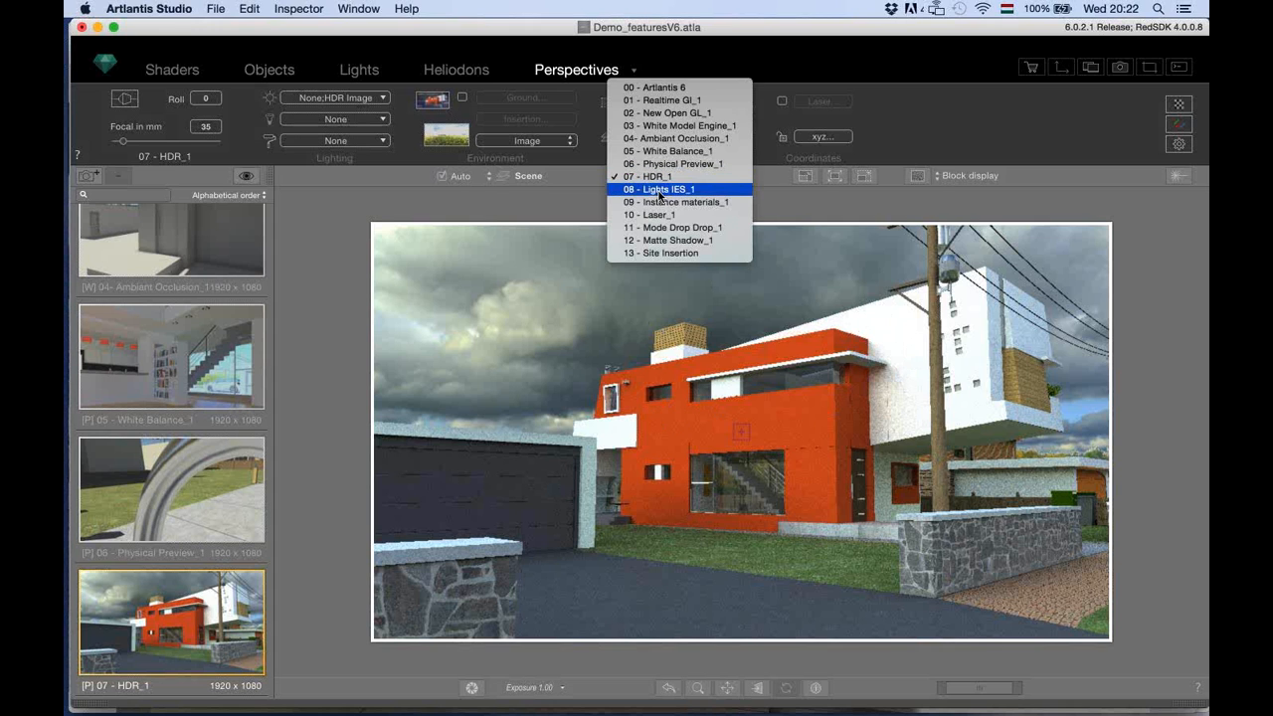
click(660, 188)
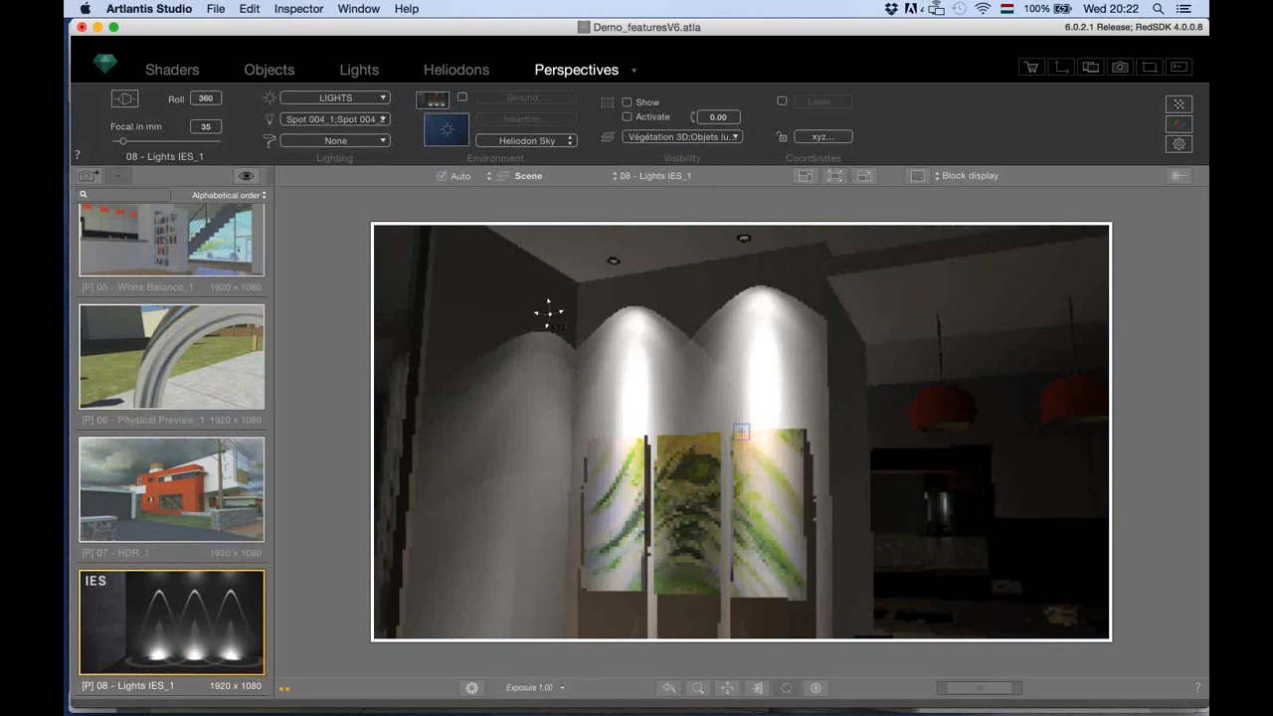
click(359, 72)
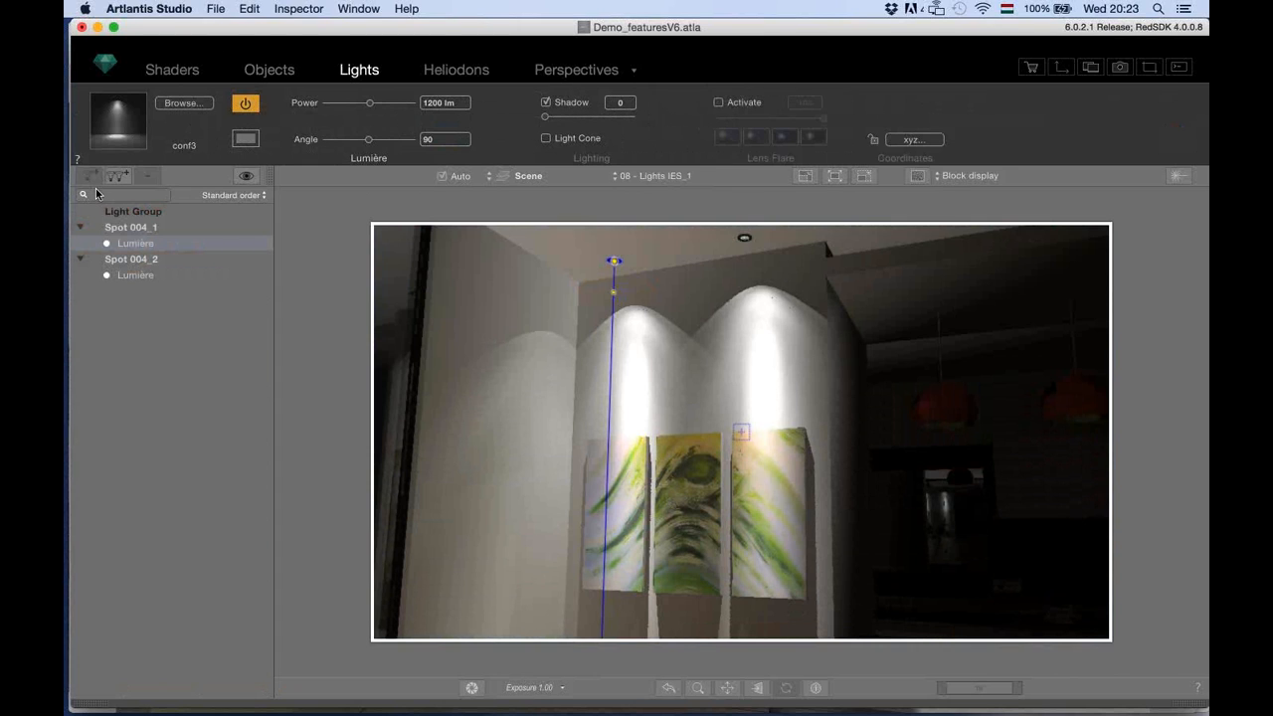
click(119, 119)
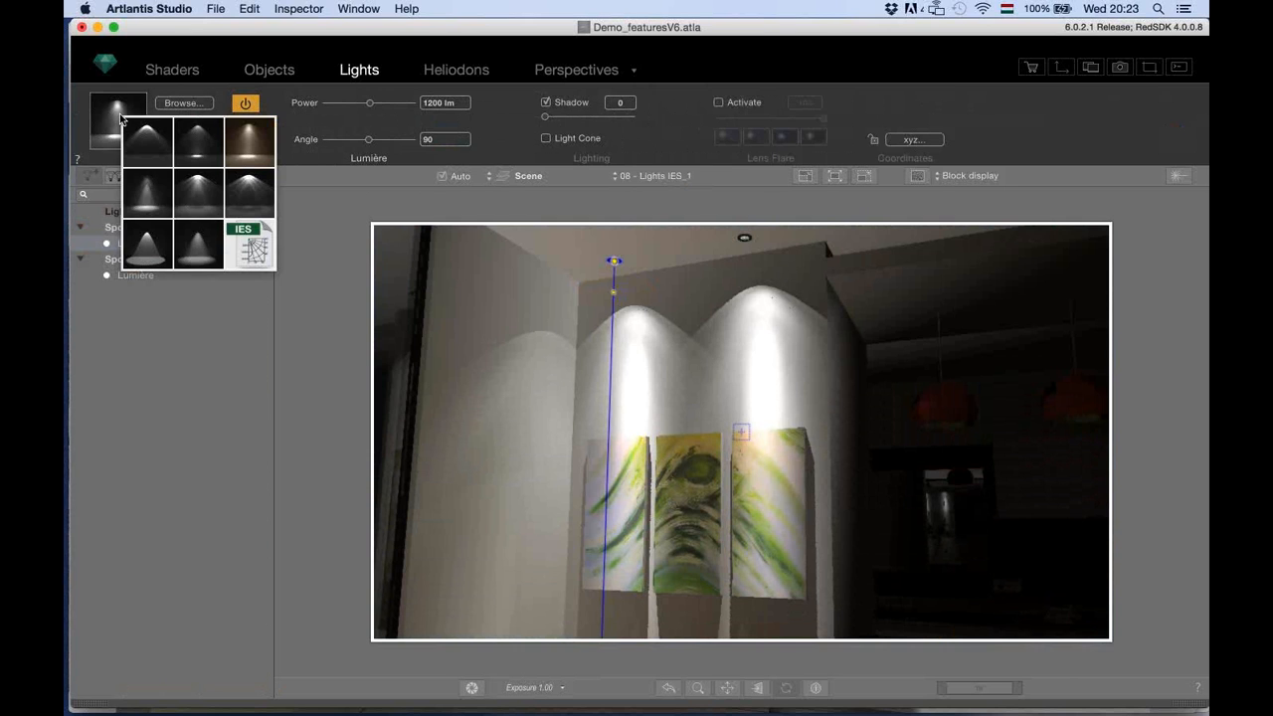
click(200, 144)
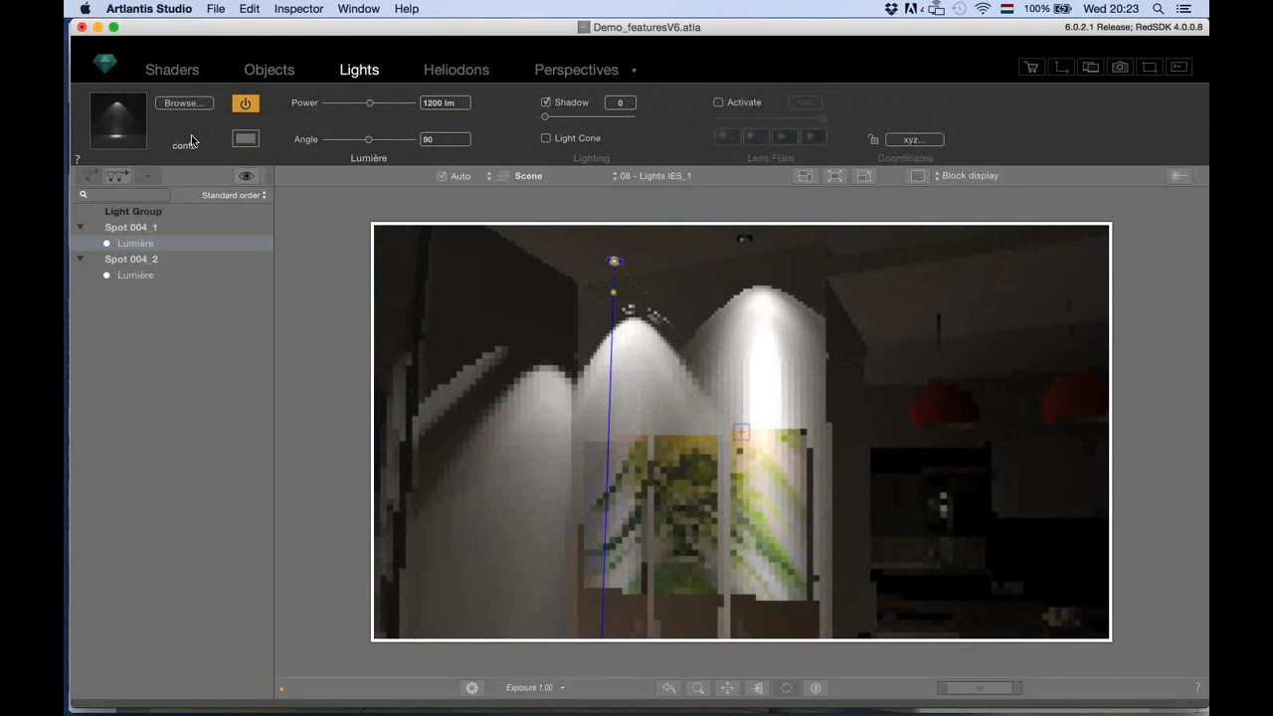
Load the custom IES profile Vee.ies from the Artlantis 6 IES_profiles folder for the Spot 004_1 light.
click(136, 103)
click(247, 249)
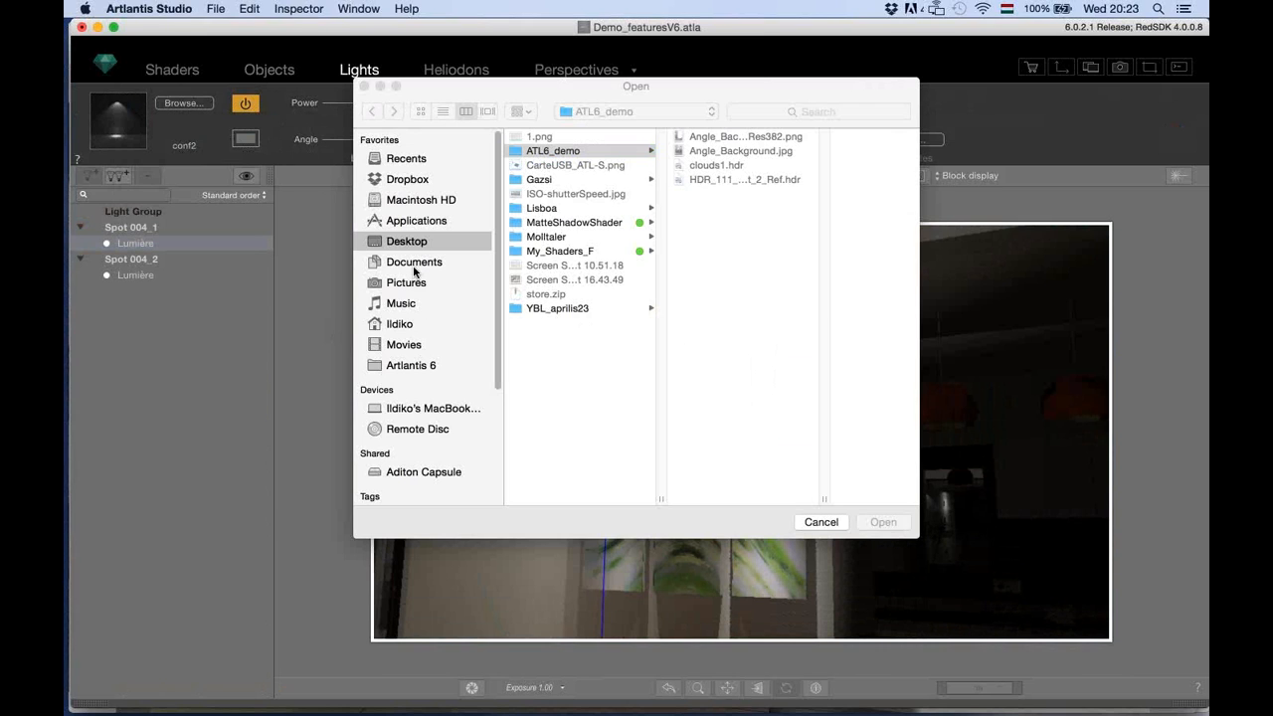
click(412, 369)
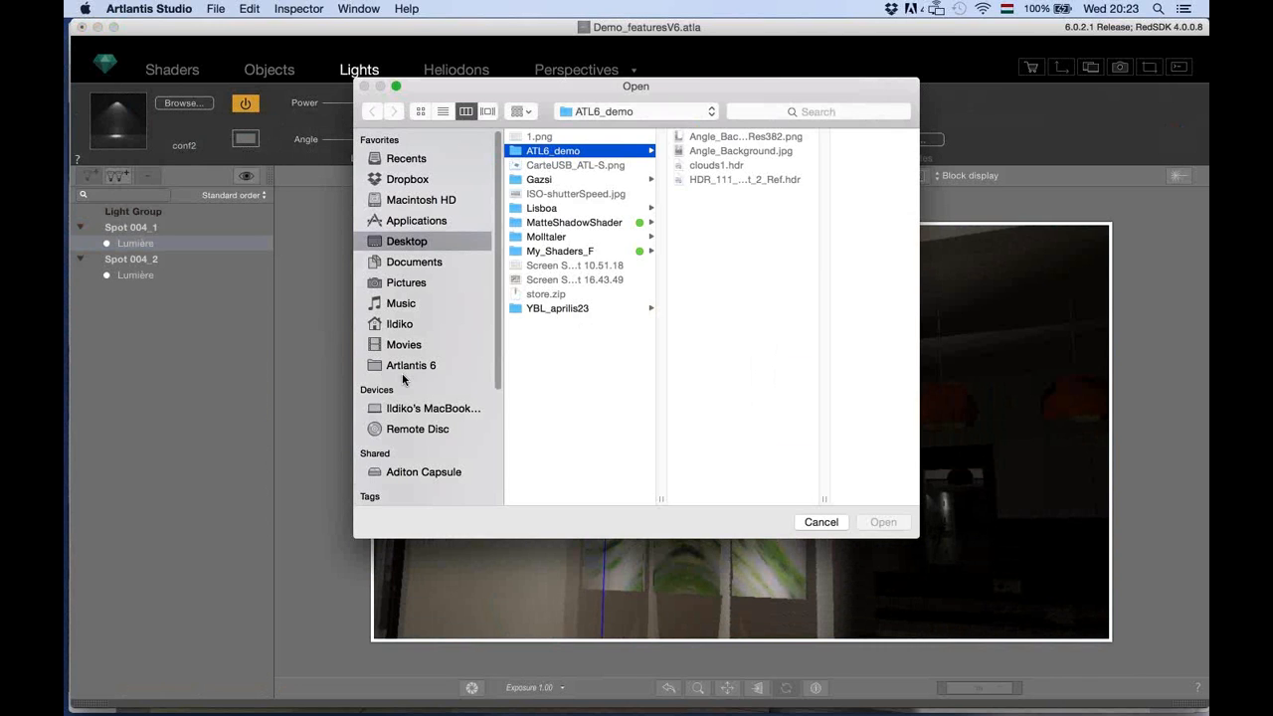
click(419, 365)
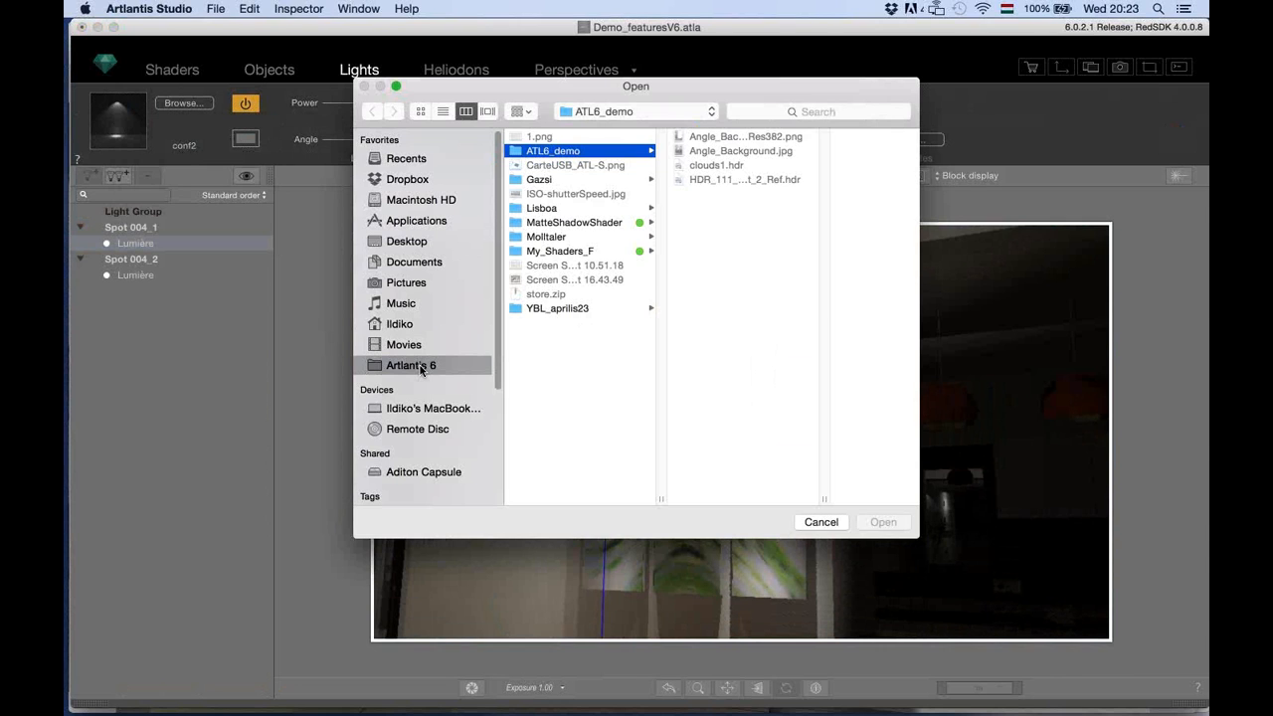
click(580, 237)
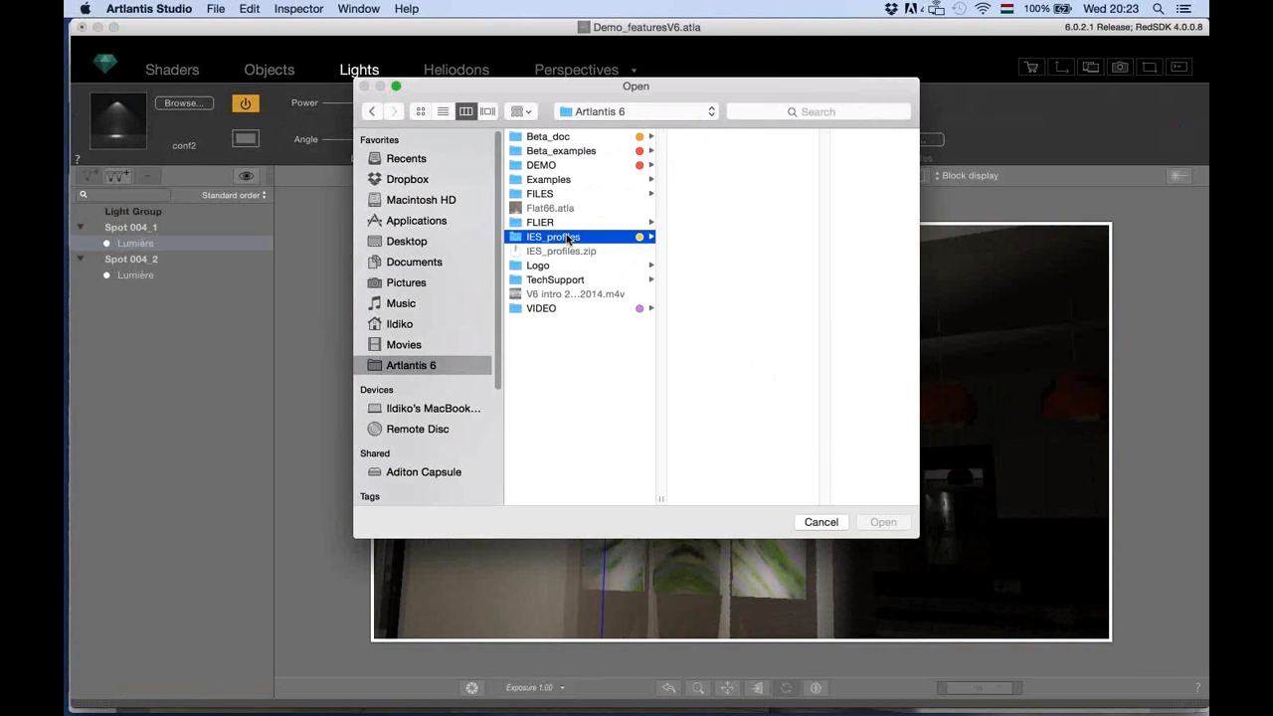
scroll(750, 264, down, 3)
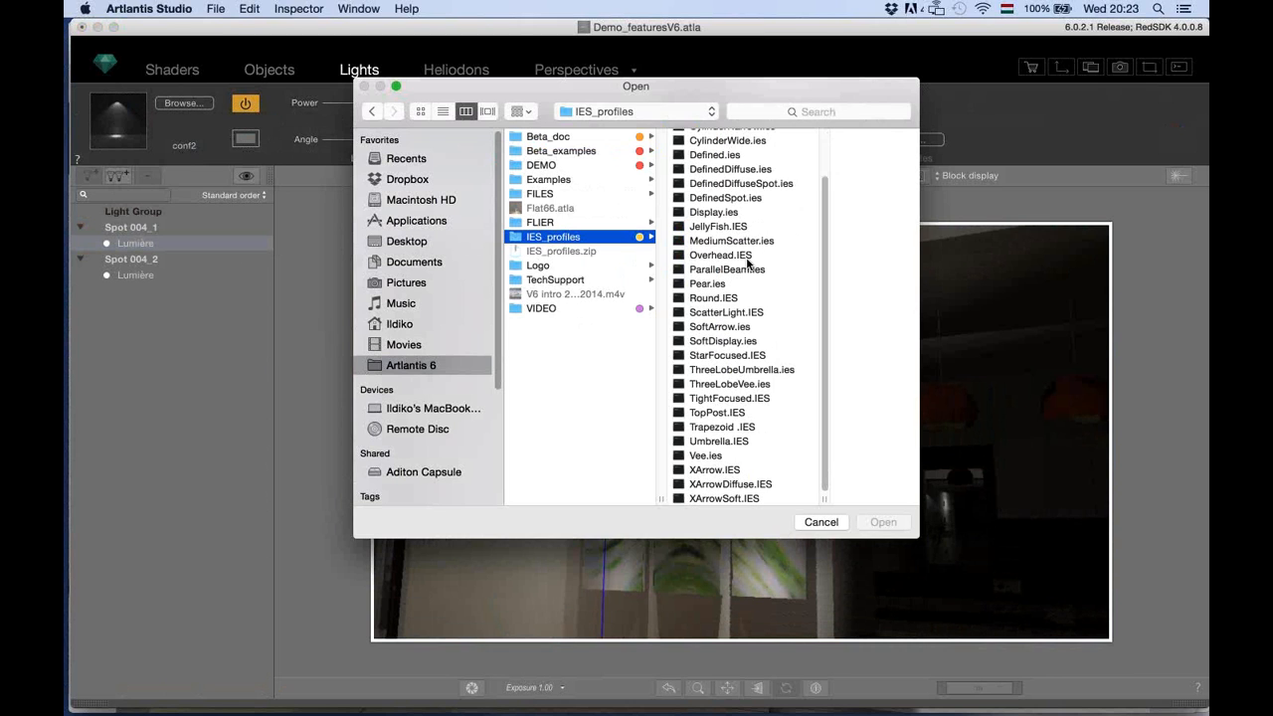
click(700, 456)
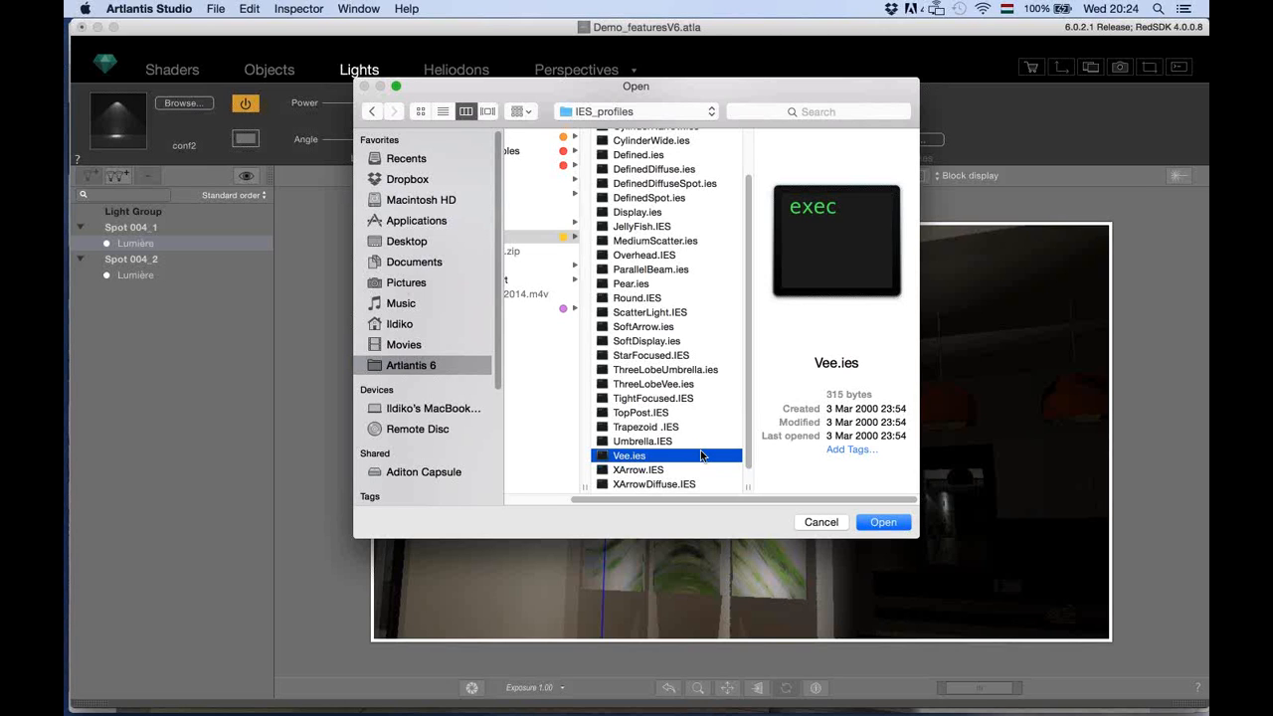
click(883, 523)
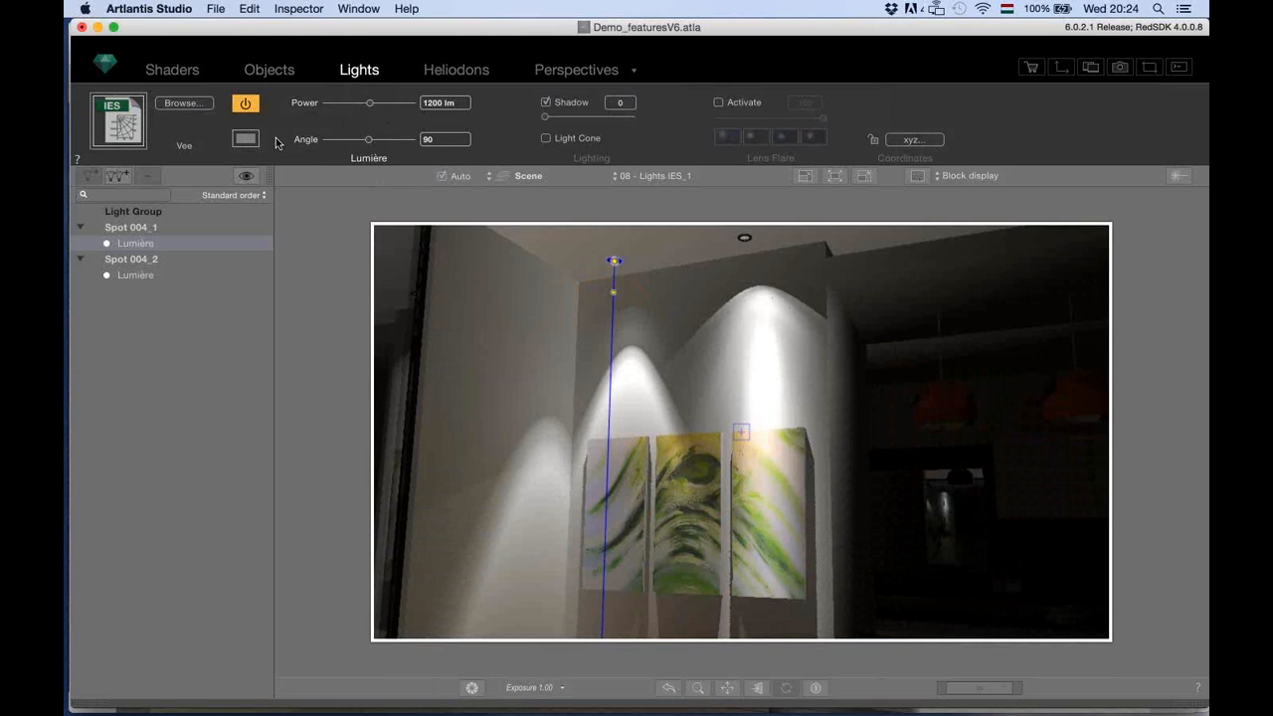
Set the Spot 004_1 light's power to 647 lm and its angle to 106.
drag(370, 106, 367, 107)
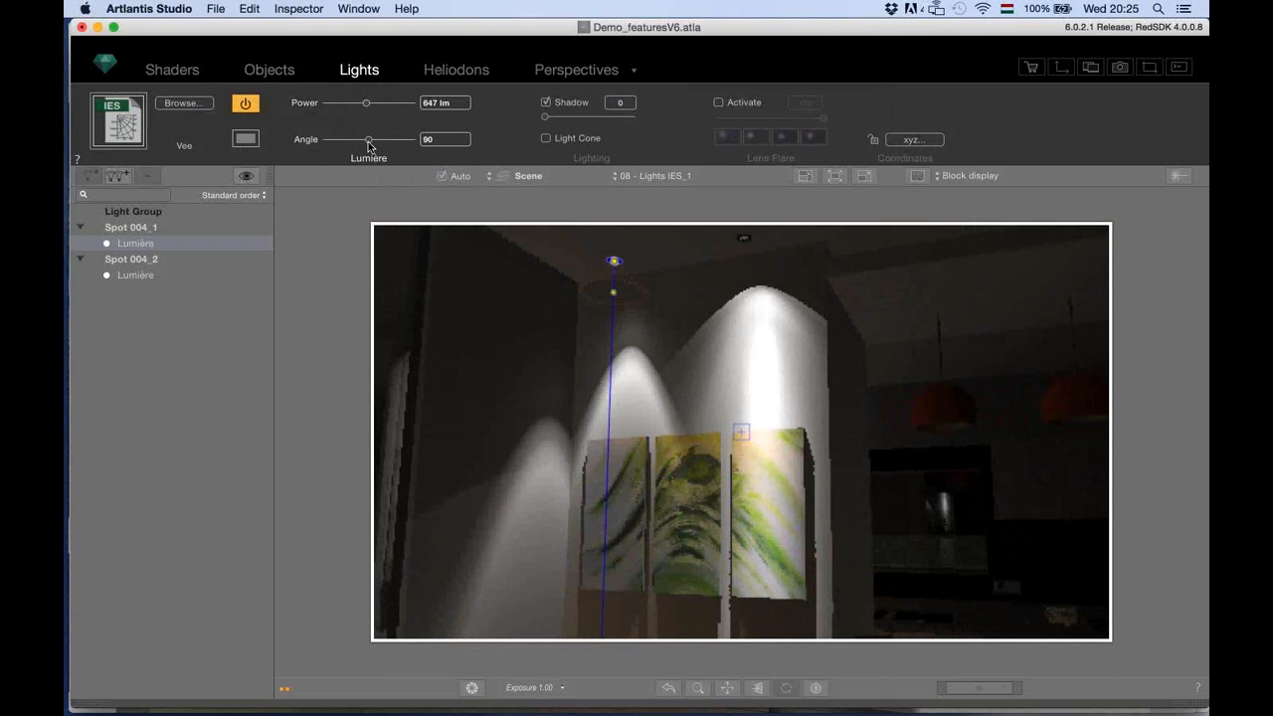
drag(368, 144, 370, 146)
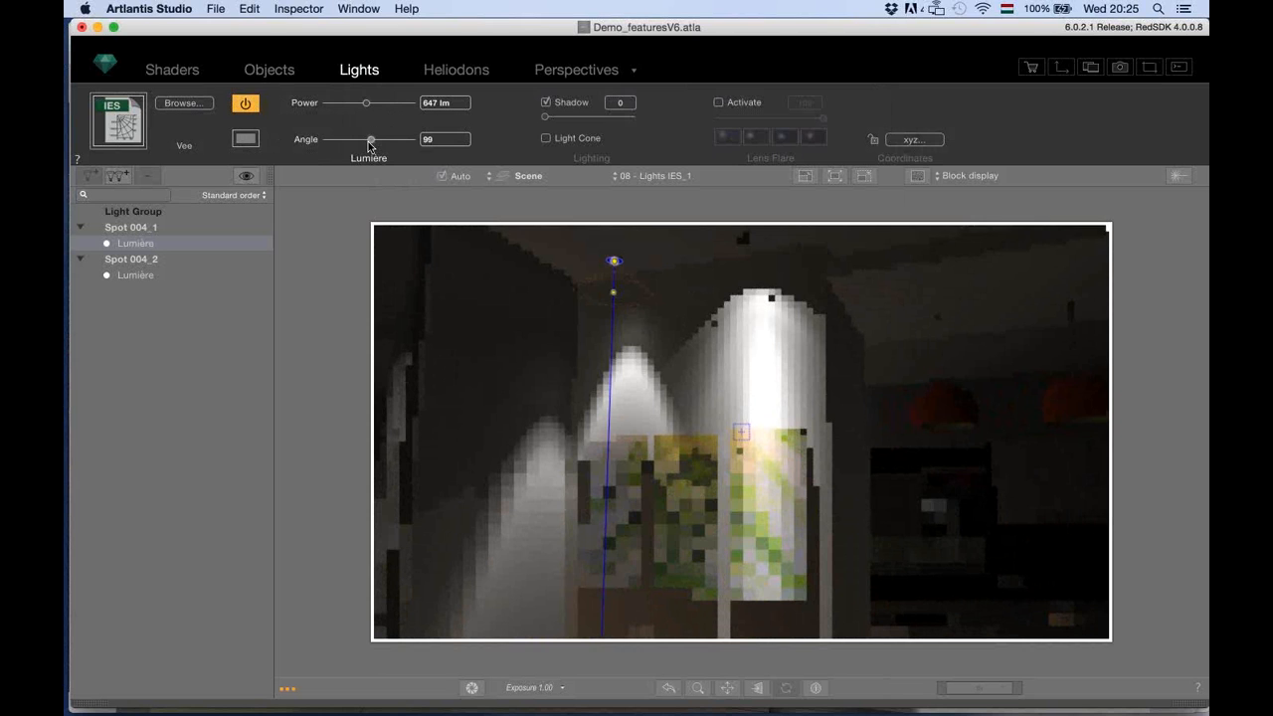
drag(368, 145, 370, 146)
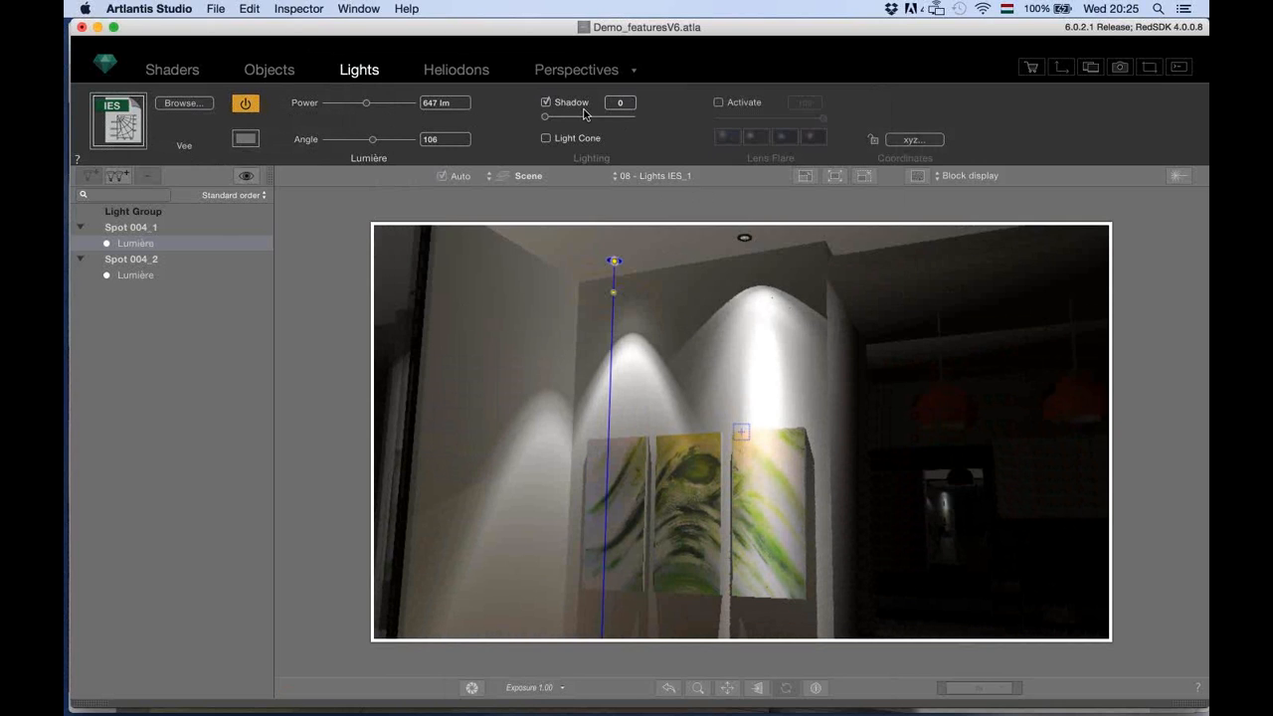
Switch to the 09 - Instance materials_1 perspective and show the scene's objects instead of the lights.
click(667, 181)
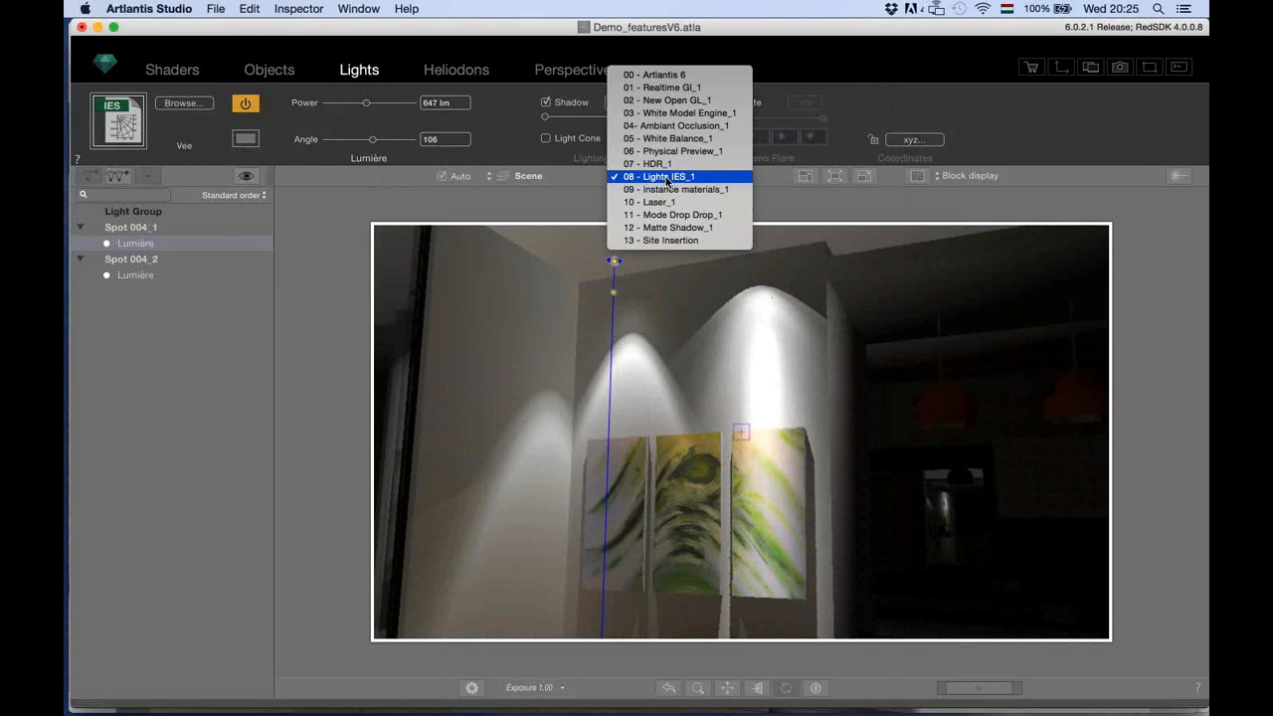
click(669, 196)
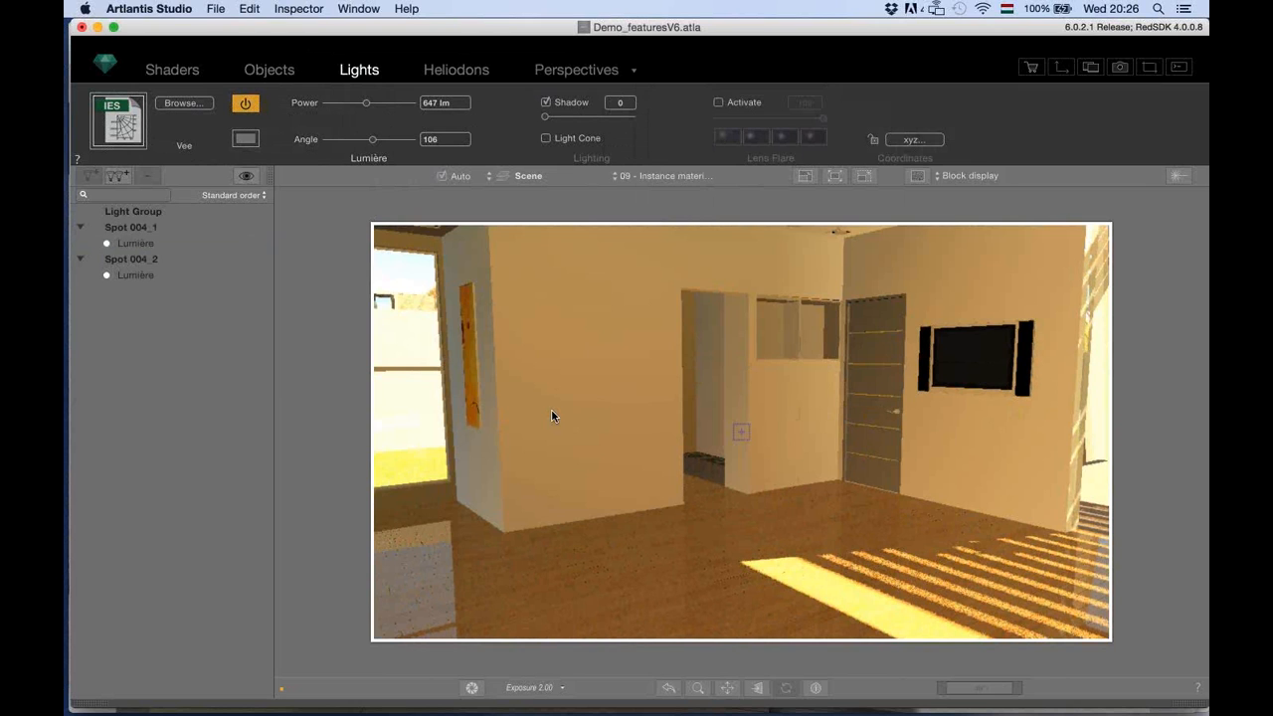
click(291, 71)
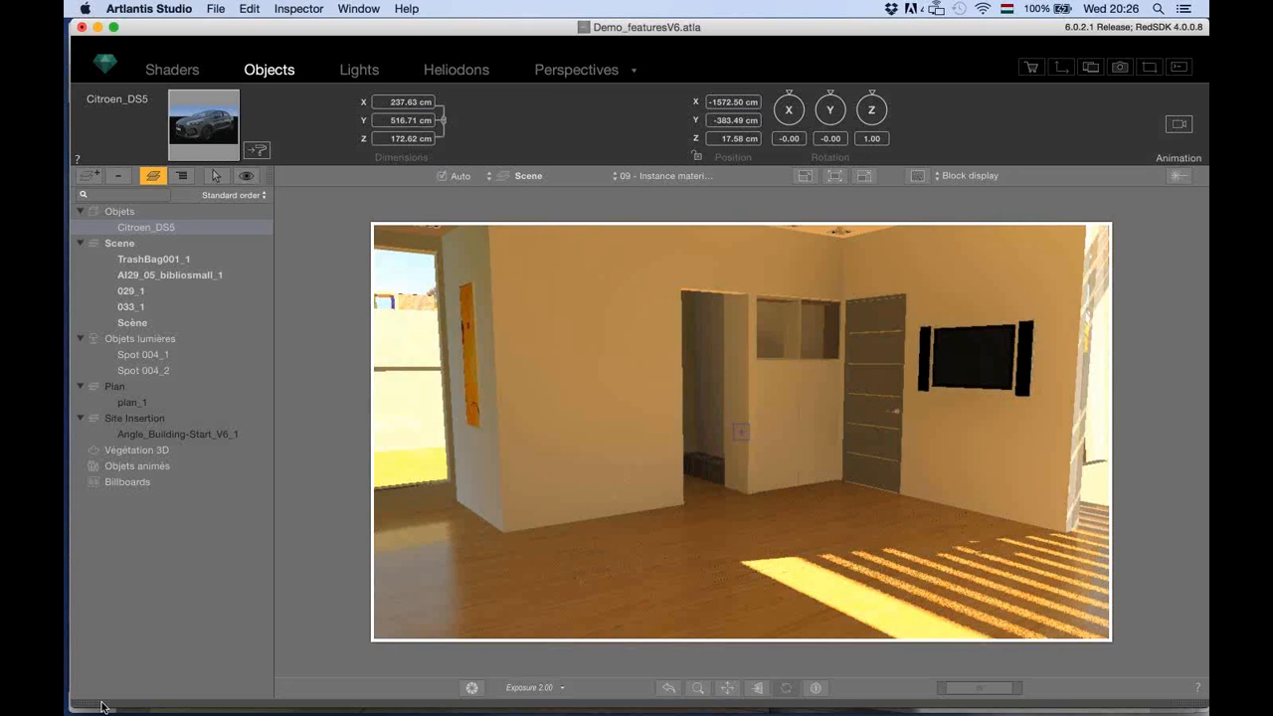
Open the media catalog's Chairs category and place the Boo 1 chair on the wooden floor in front of the grey door.
click(102, 704)
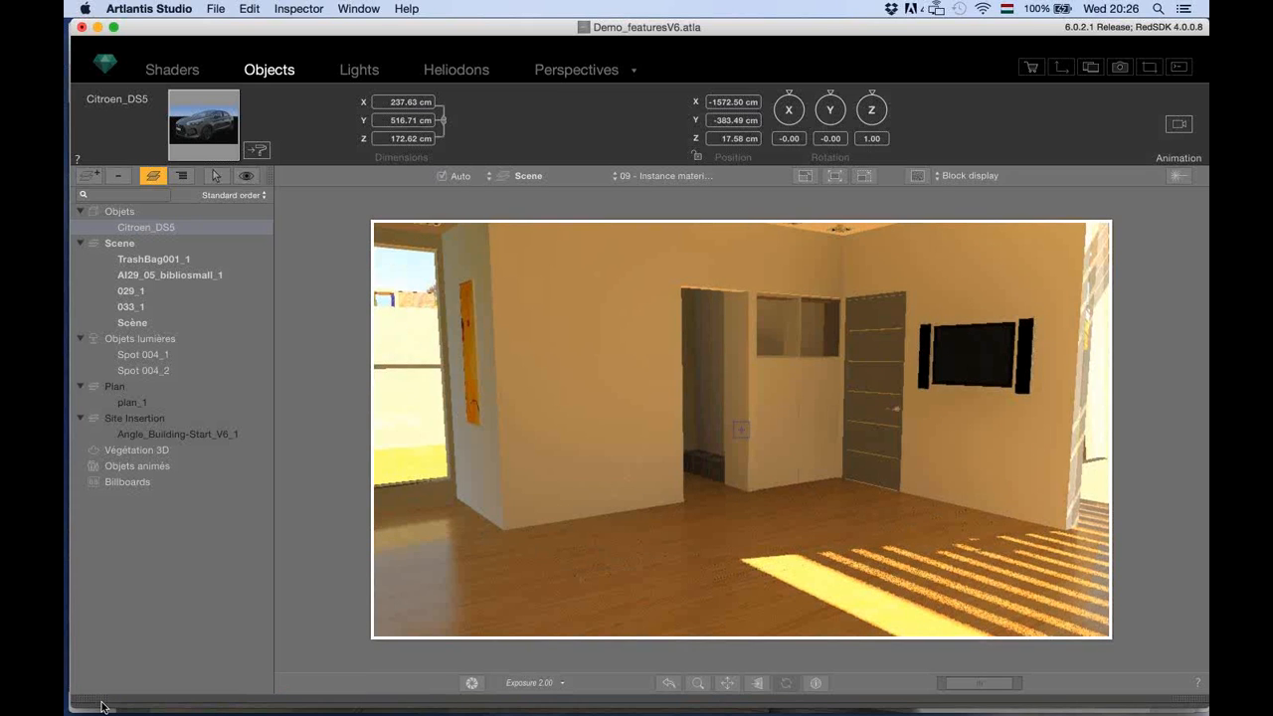
click(101, 704)
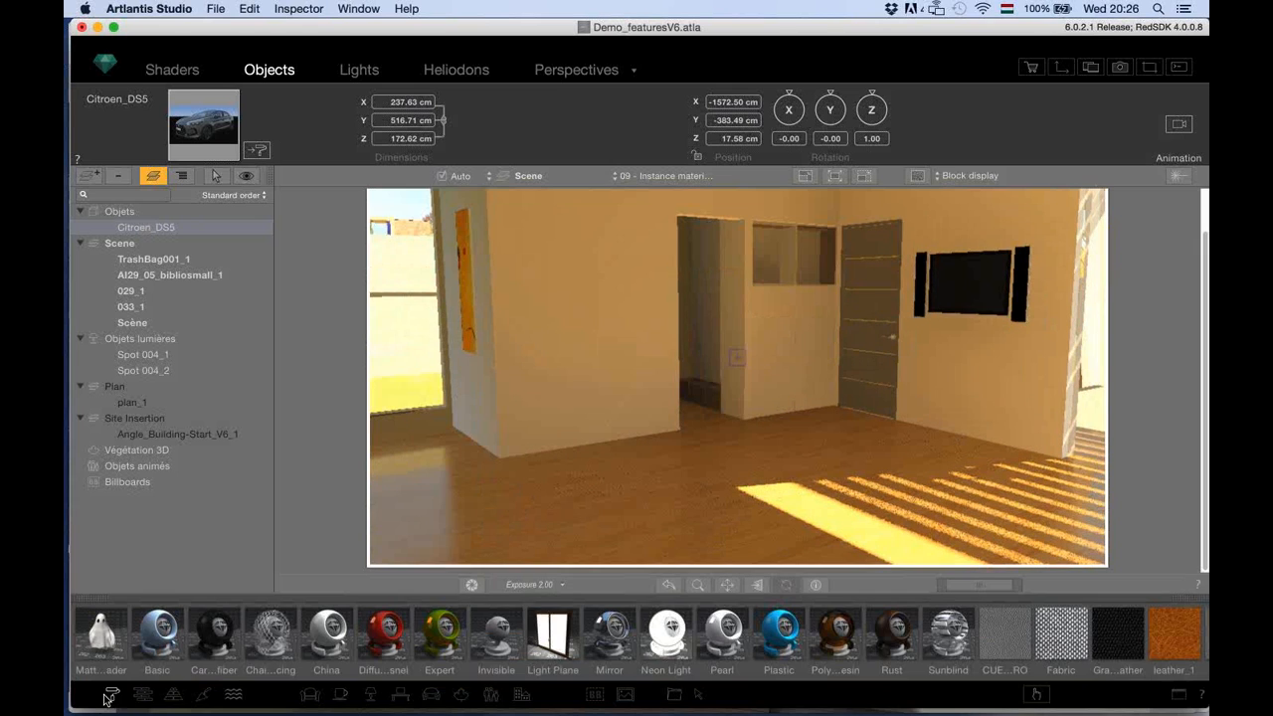
click(313, 698)
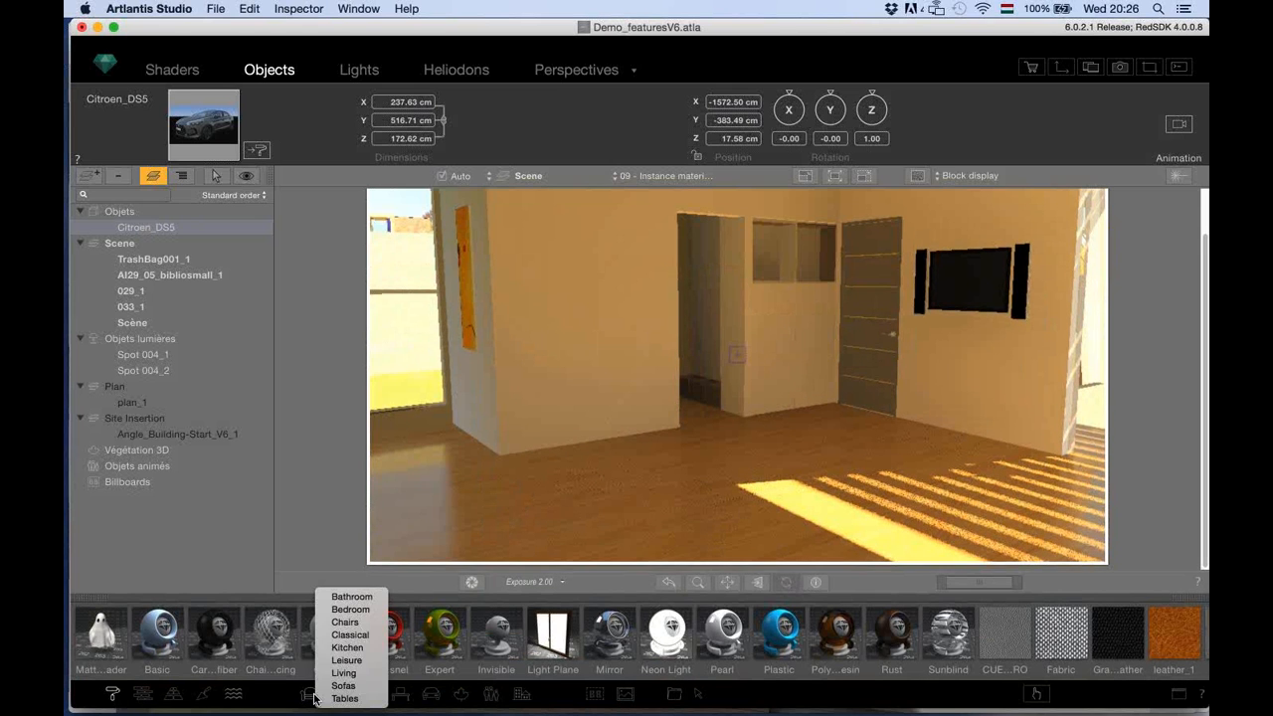
click(338, 624)
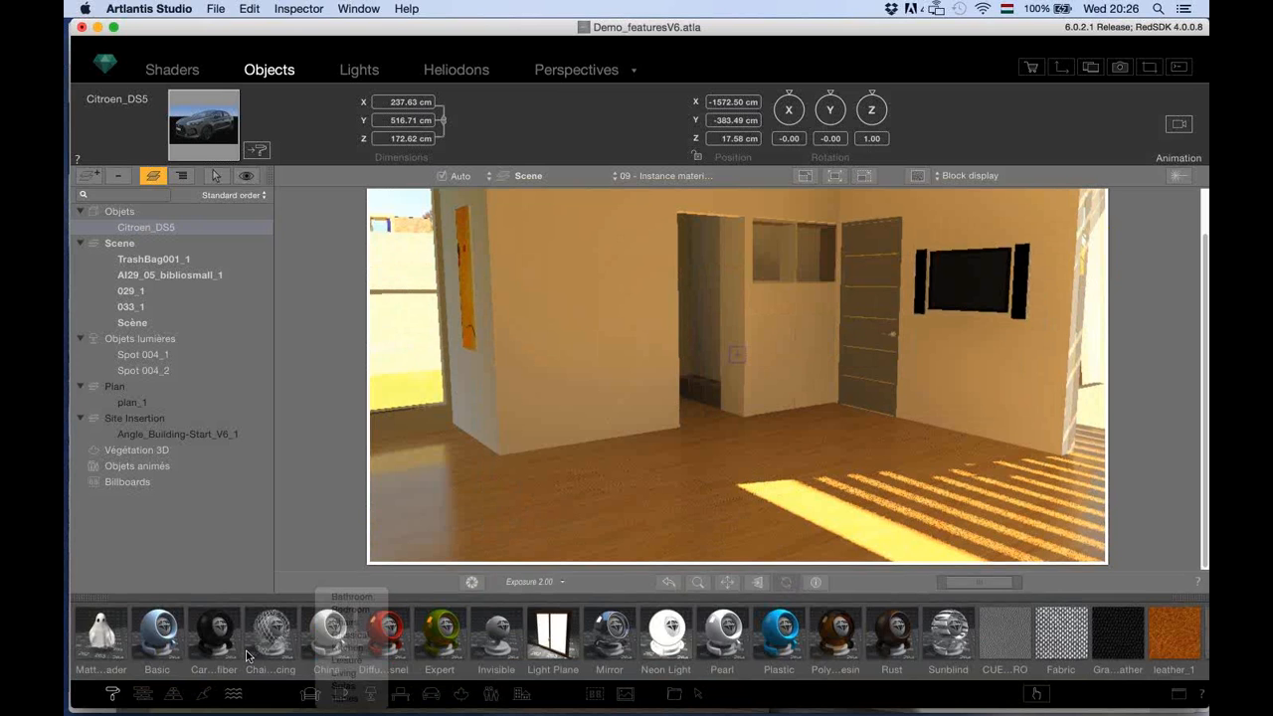
click(322, 635)
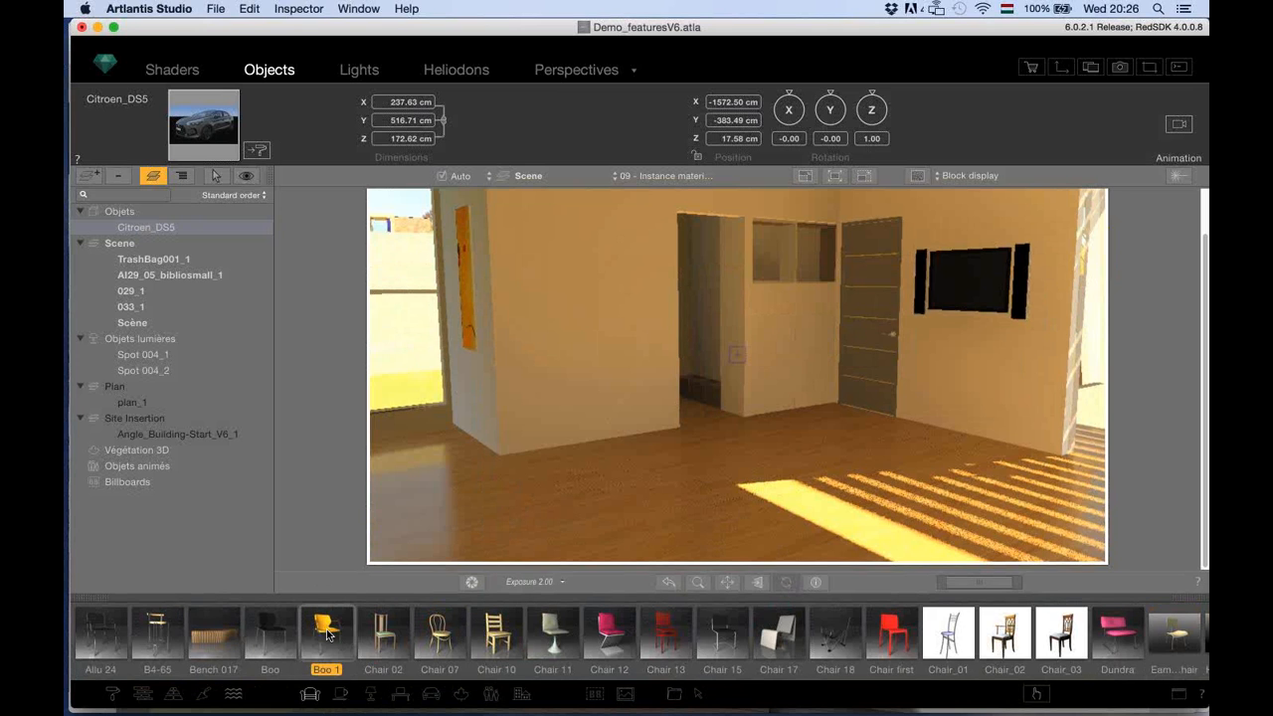
drag(352, 626, 795, 460)
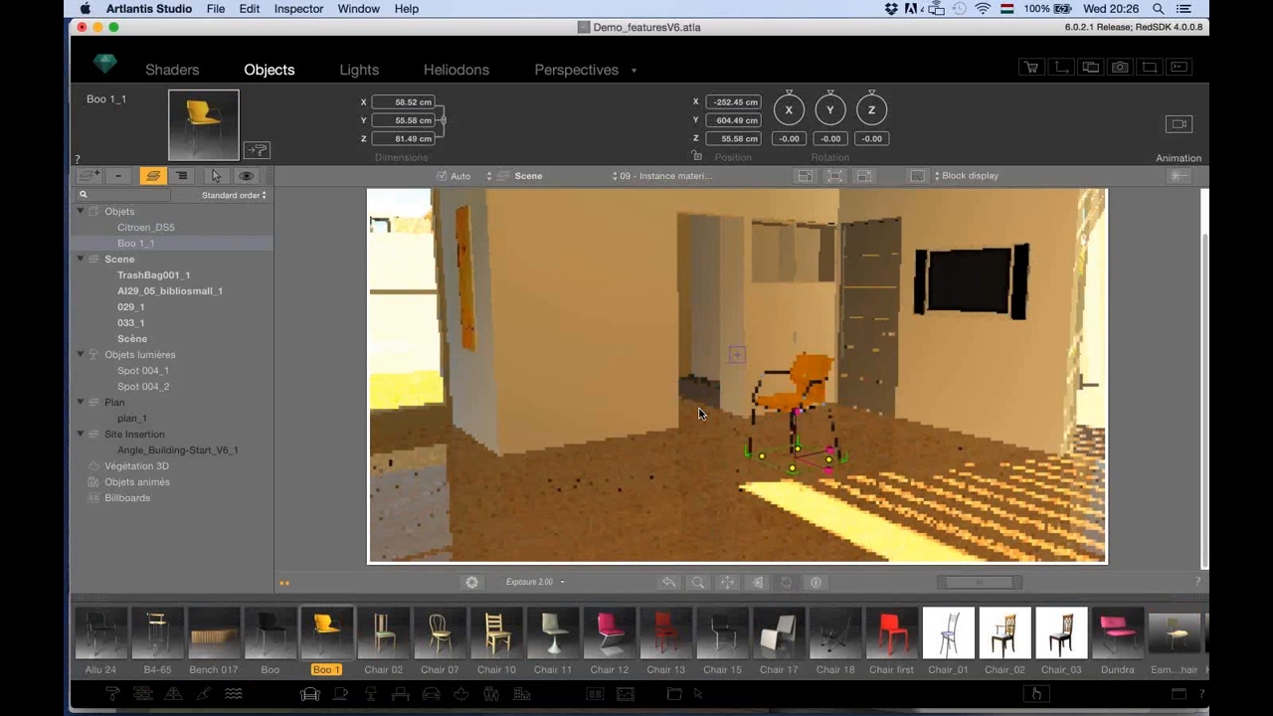
Set the diffuse colour of the Boo 1 chair's seat shader, BLA_STATION_Boo, to red.
click(171, 70)
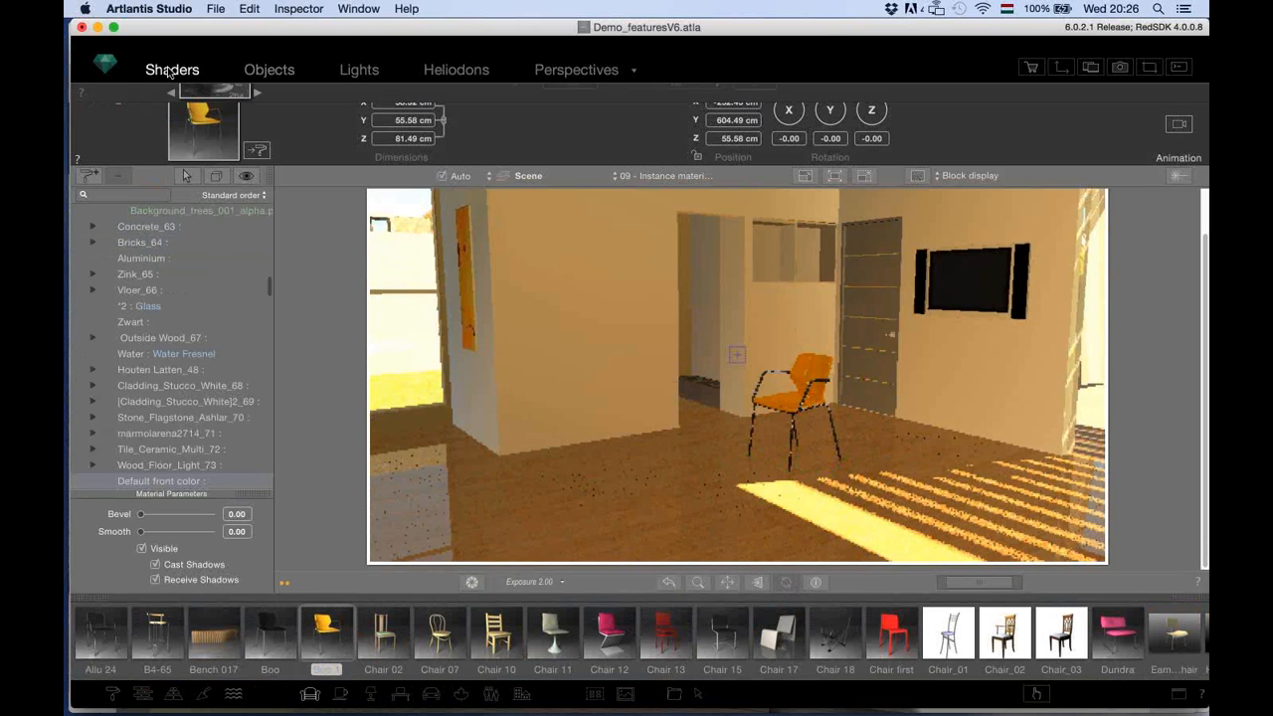
click(788, 407)
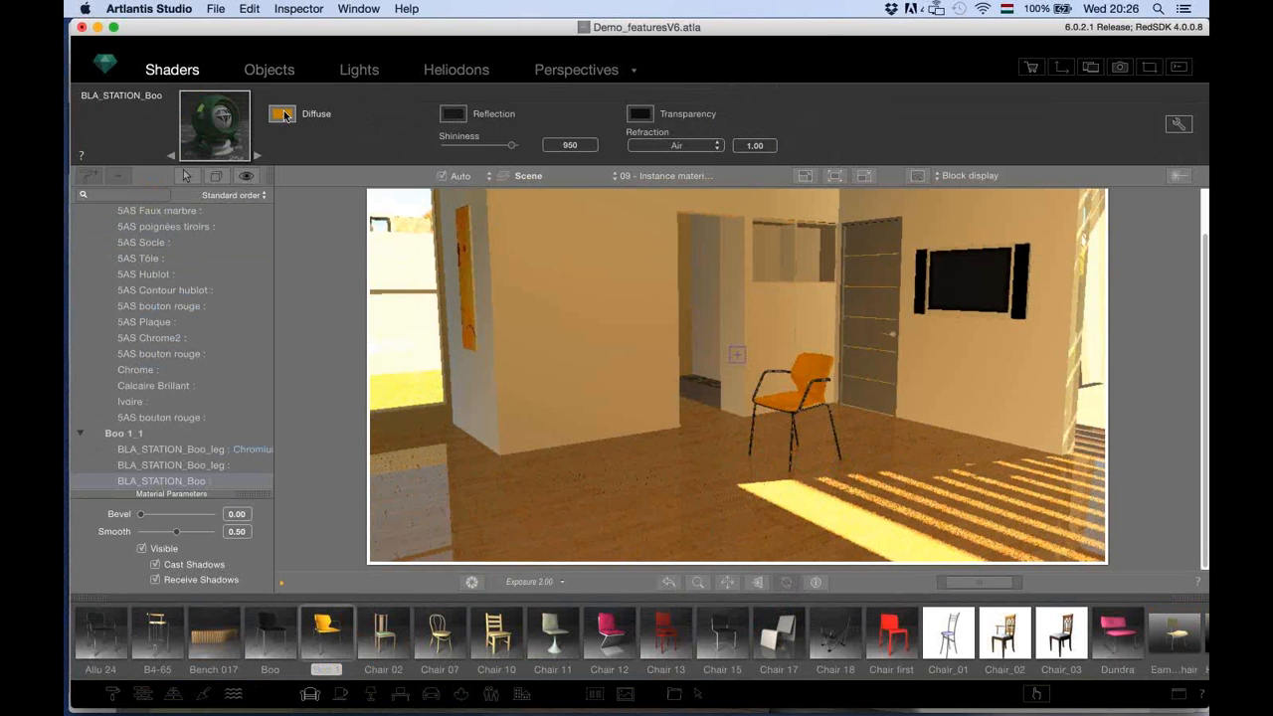
click(284, 115)
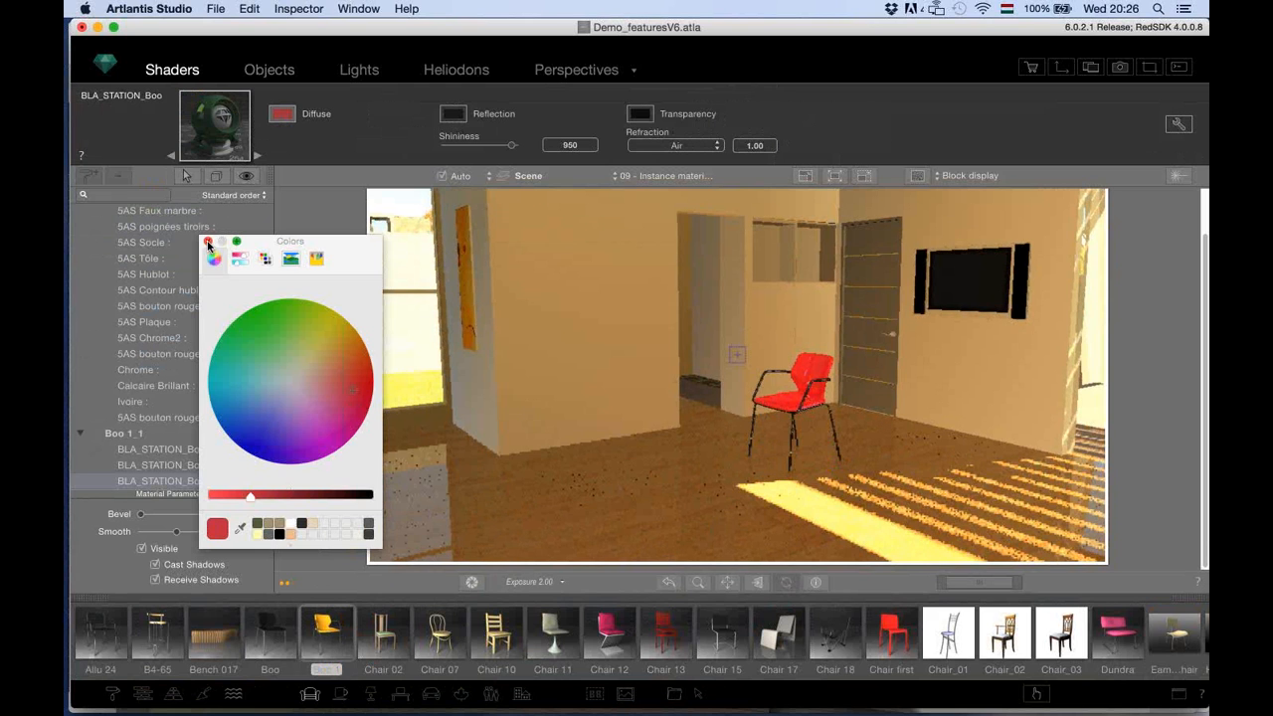
click(208, 243)
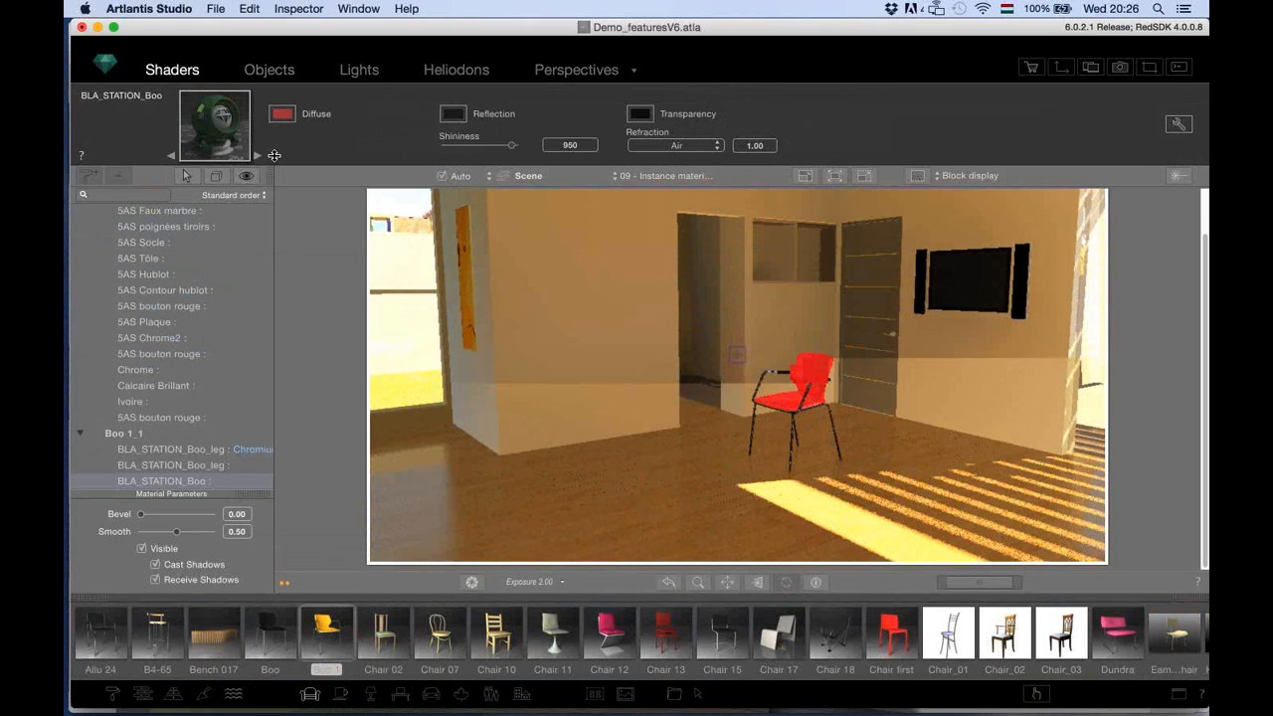
Place two more Boo 1 chairs from the catalog on the wooden floor, in a row beside the first chair.
click(280, 69)
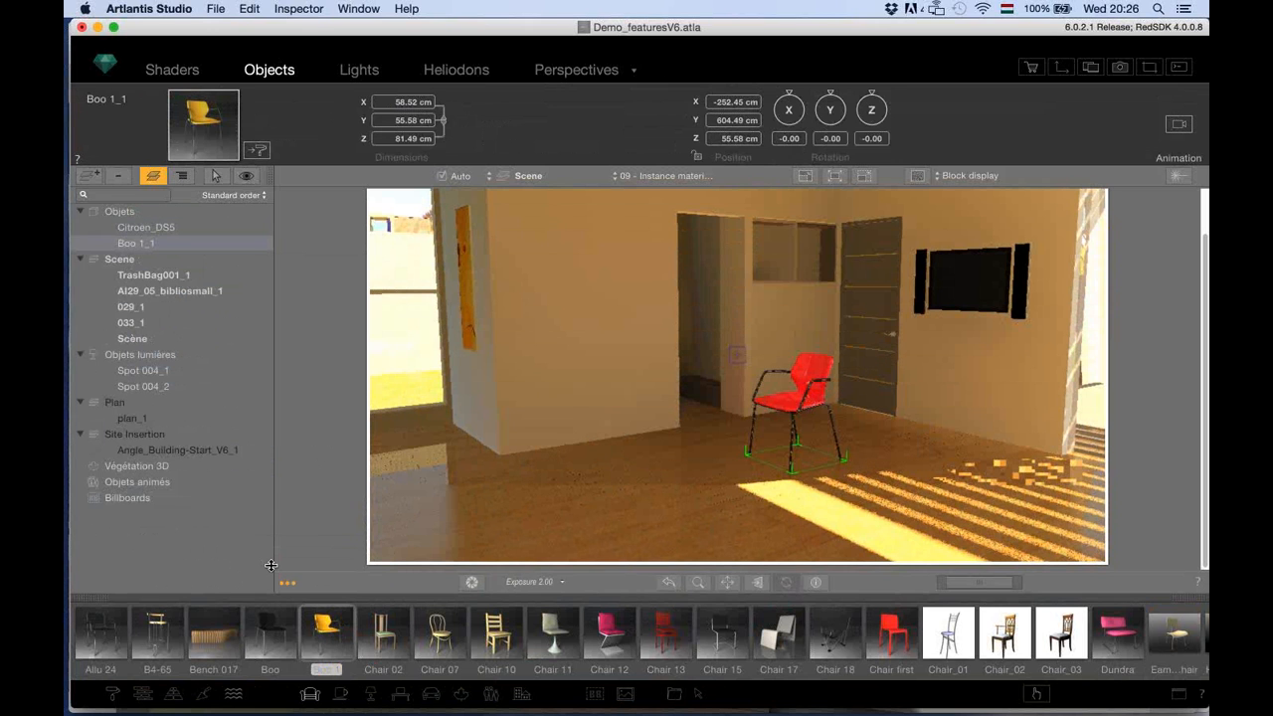
drag(330, 638, 885, 493)
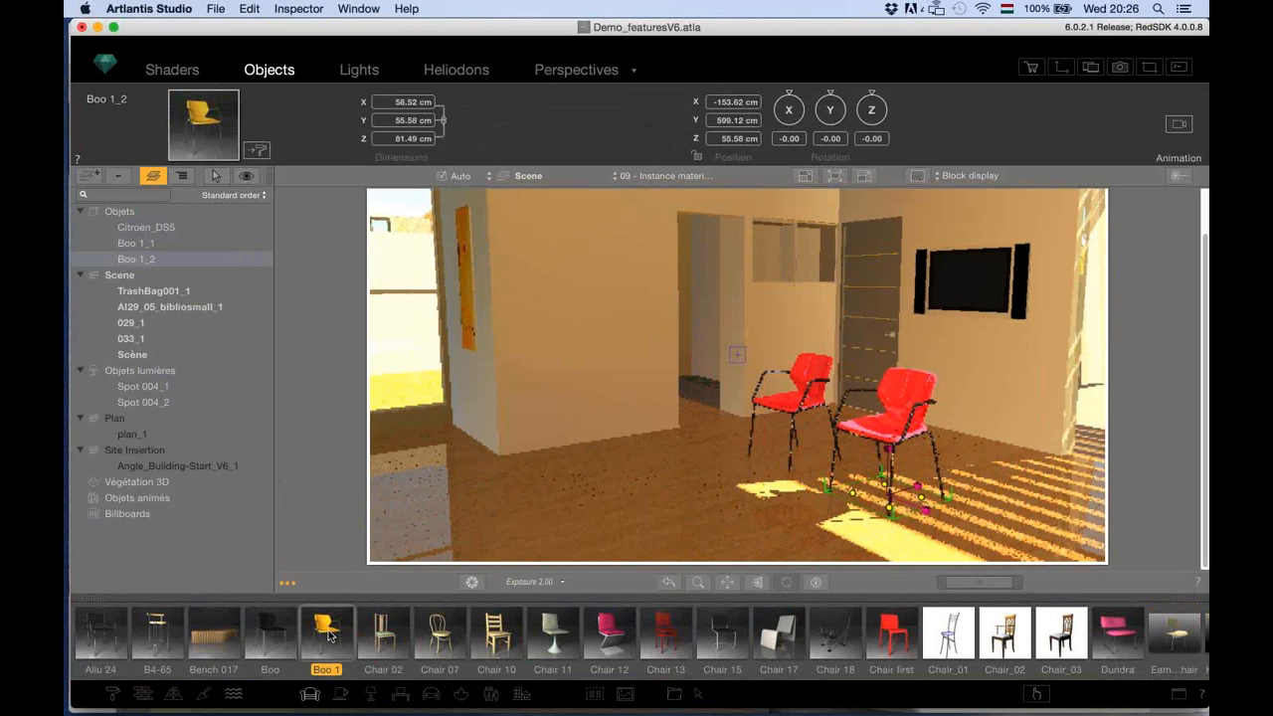
drag(328, 637, 705, 573)
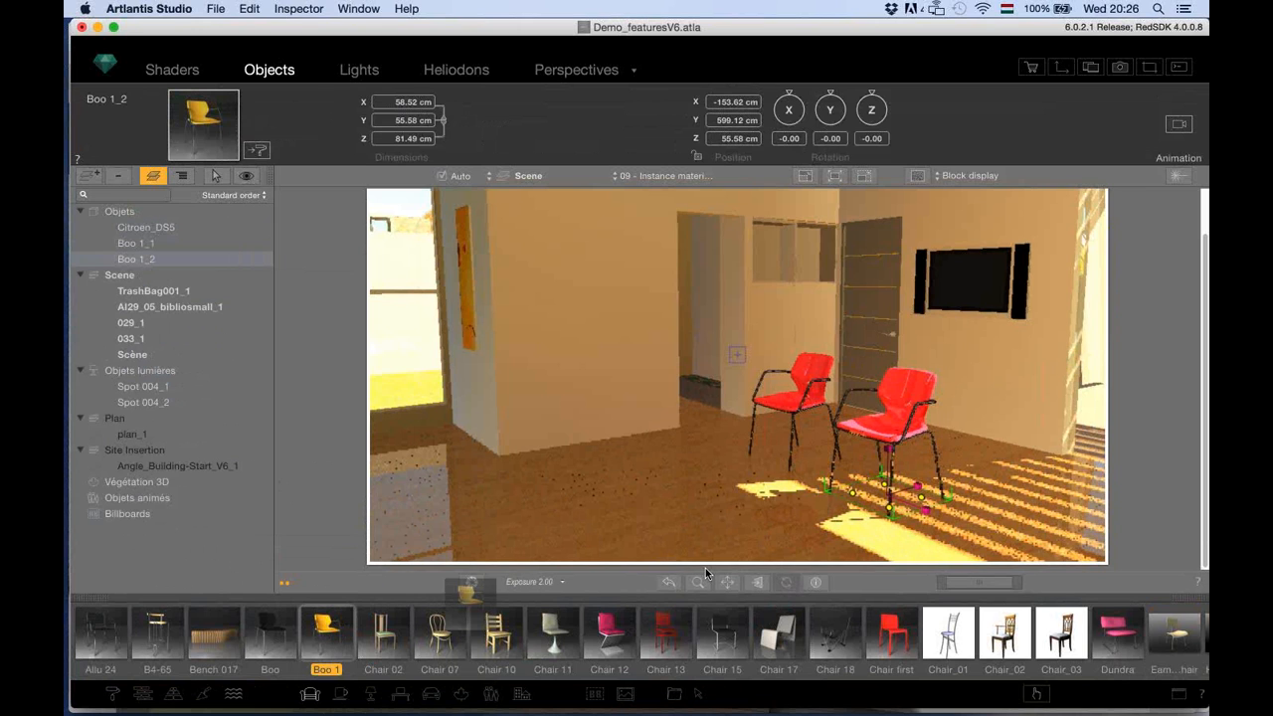
drag(705, 568, 1016, 502)
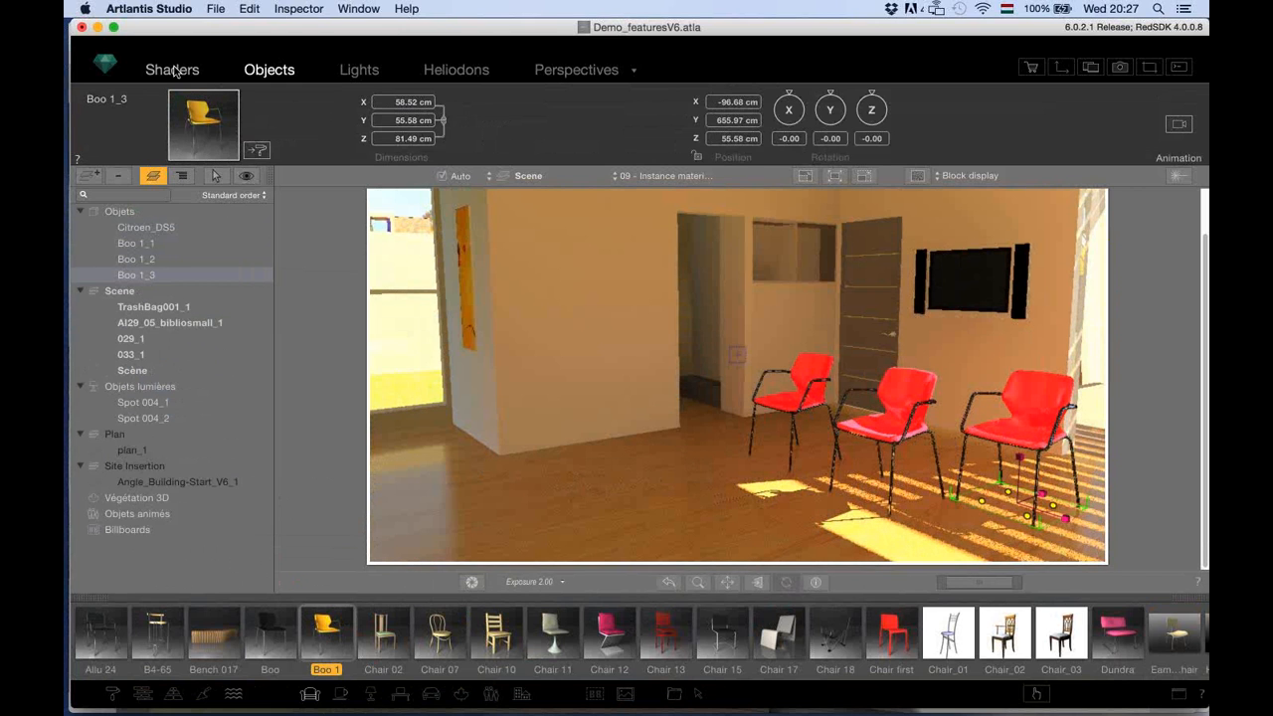
Set the diffuse colour of the BLA_STATION_Boo shader shared by all three chairs to green.
click(173, 69)
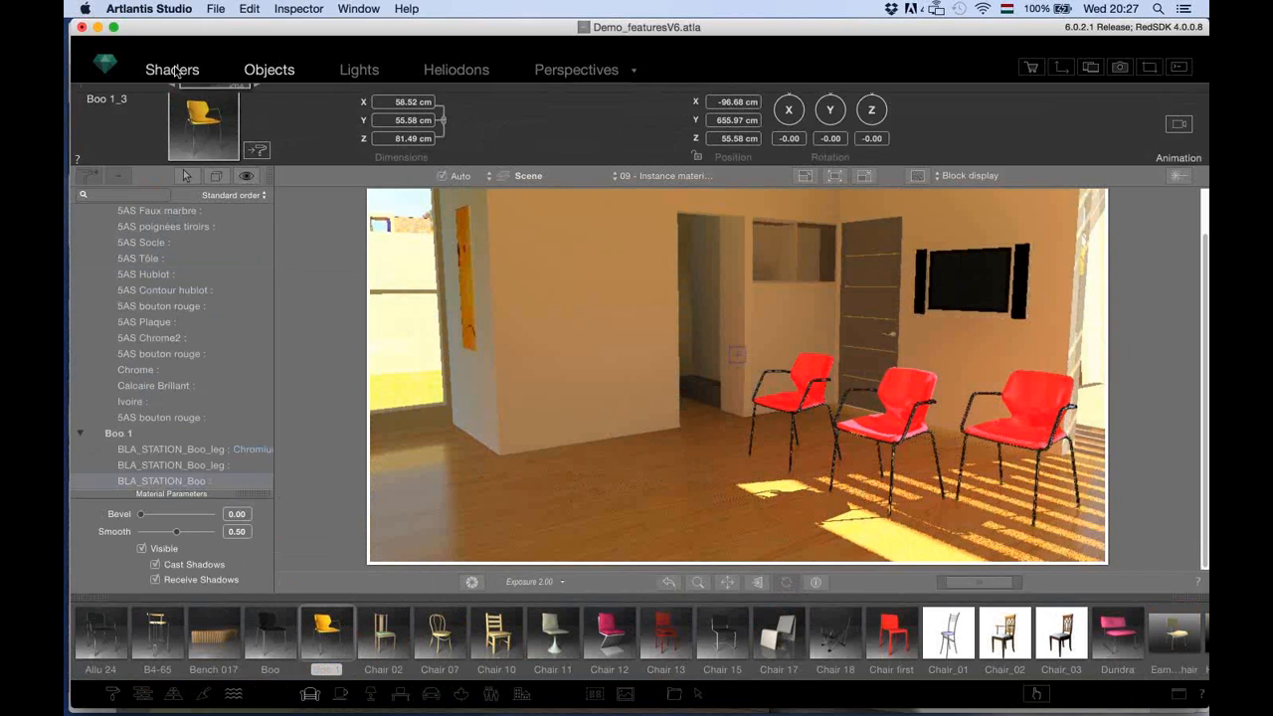
click(283, 113)
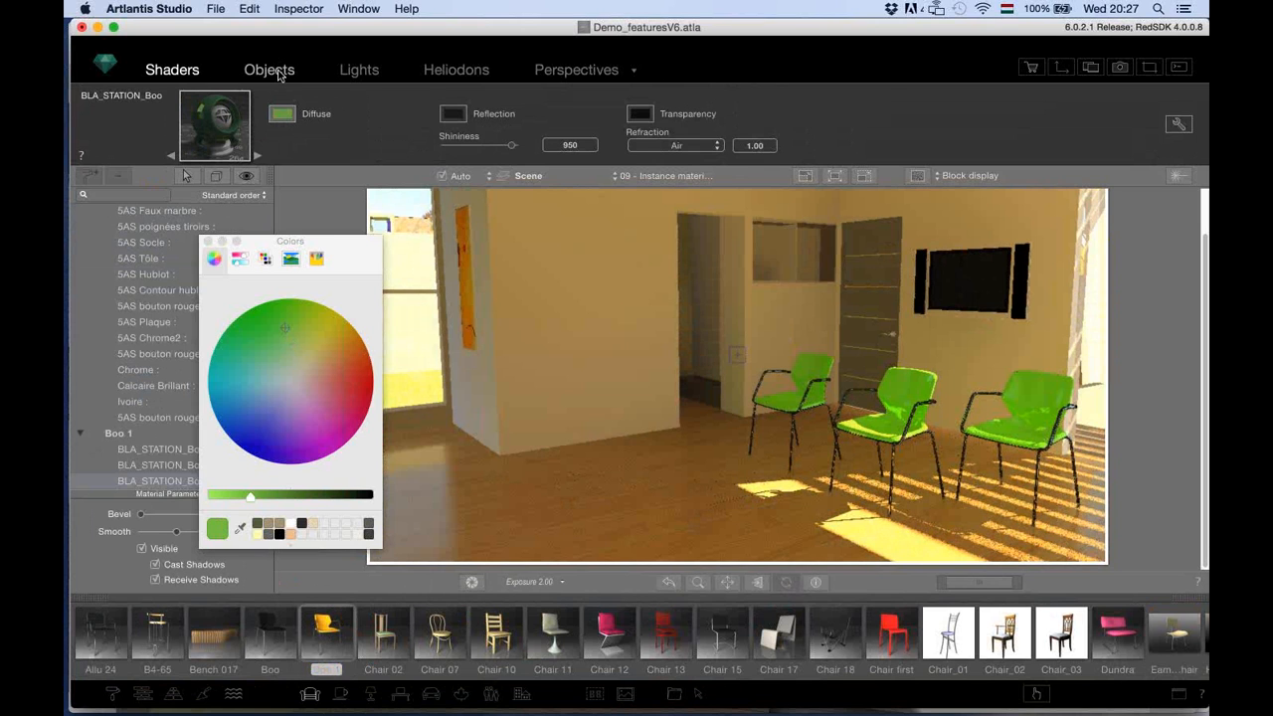
Give the middle chair independent materials and set its seat's diffuse colour to blue.
click(271, 70)
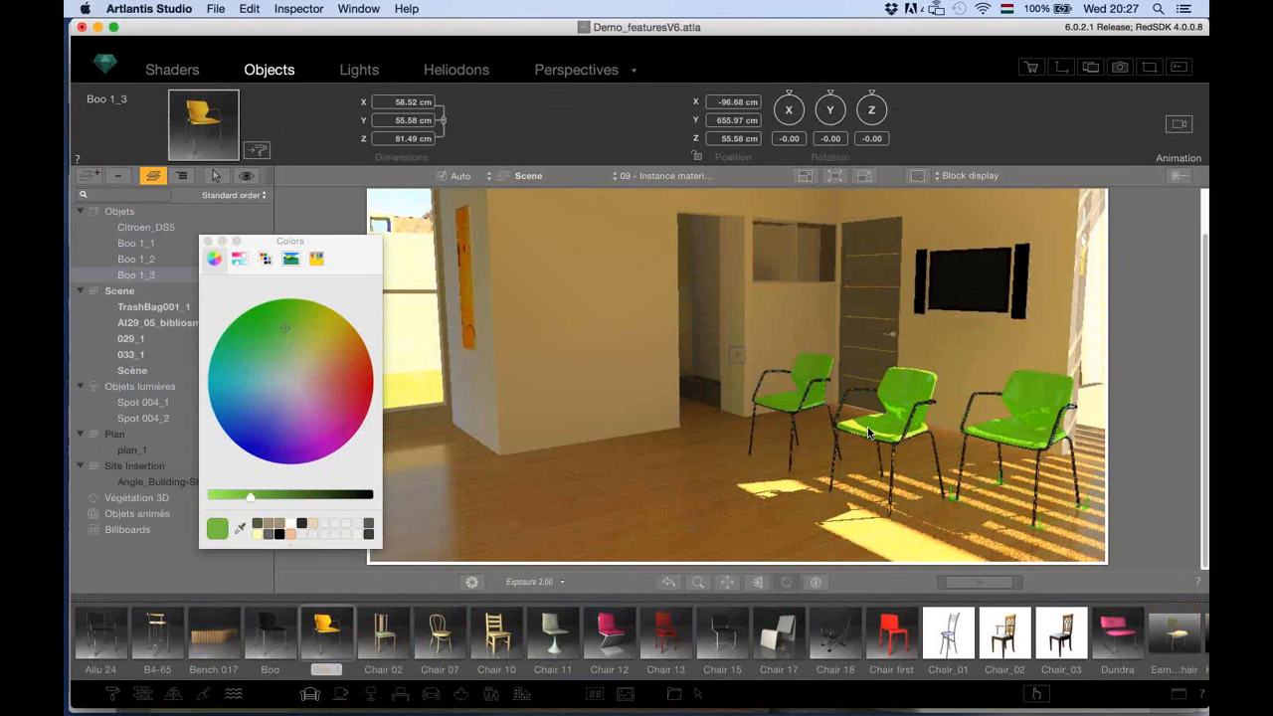
right_click(868, 433)
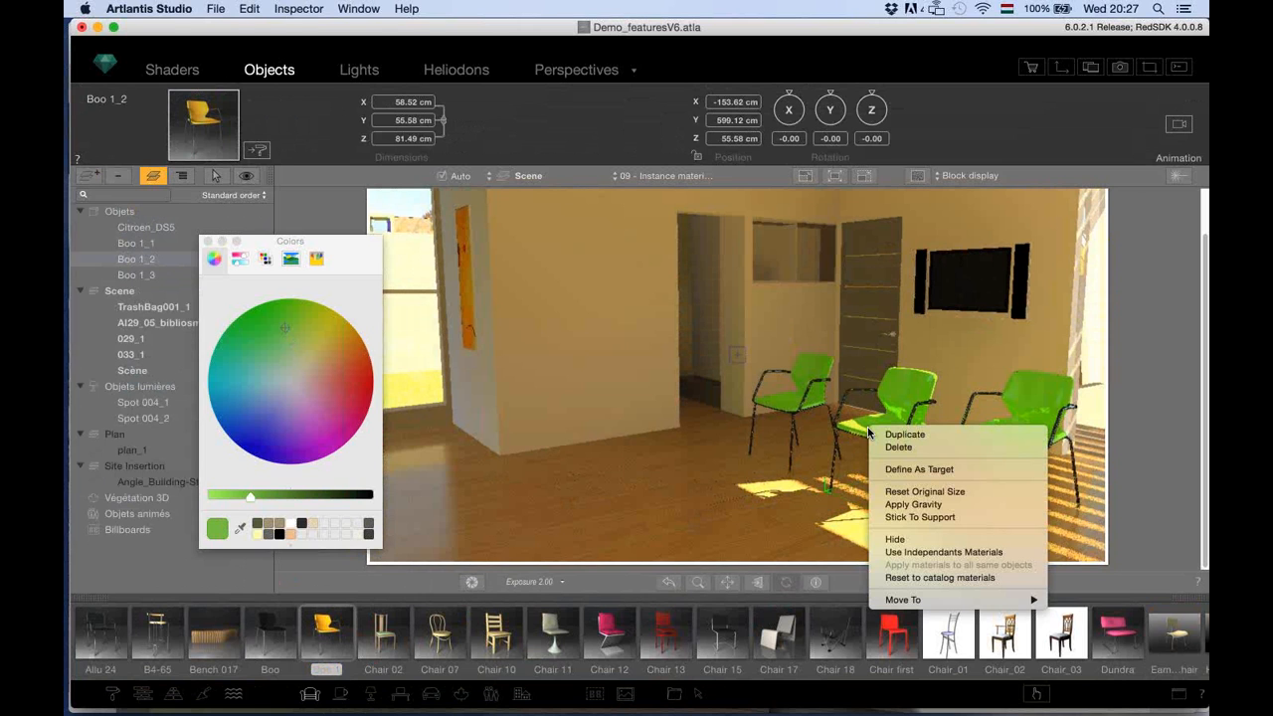
click(894, 553)
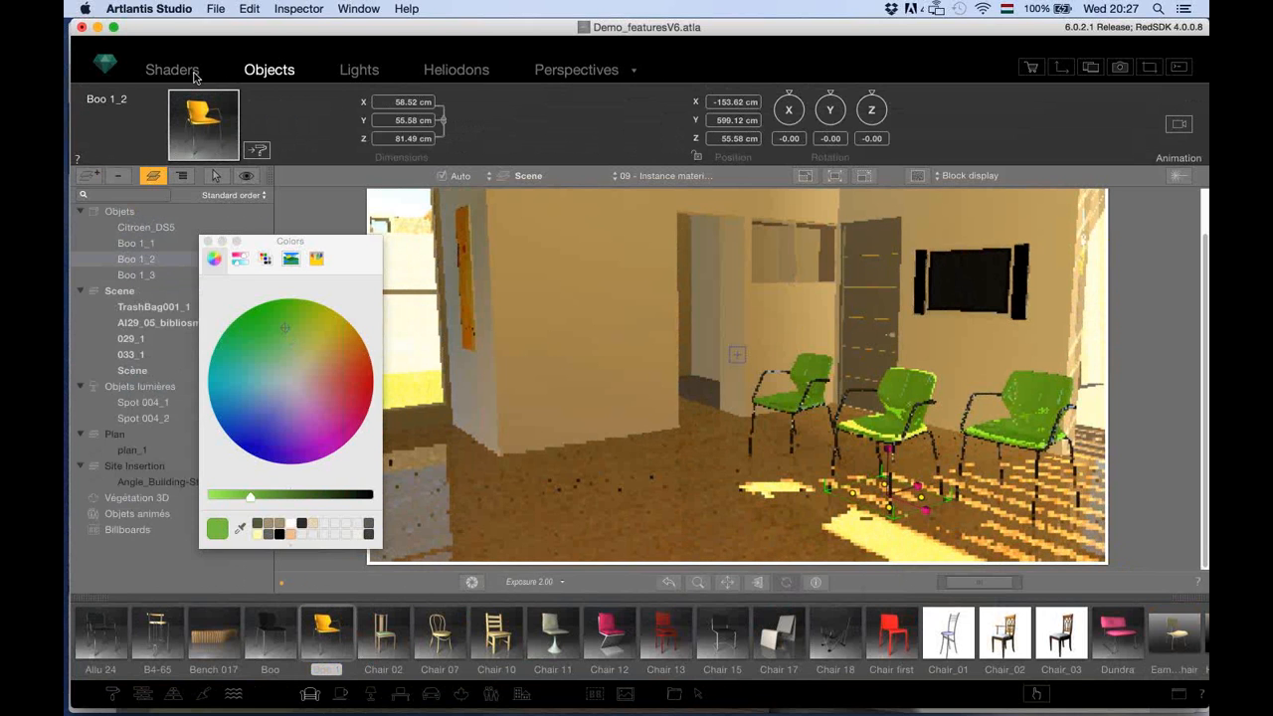
click(174, 71)
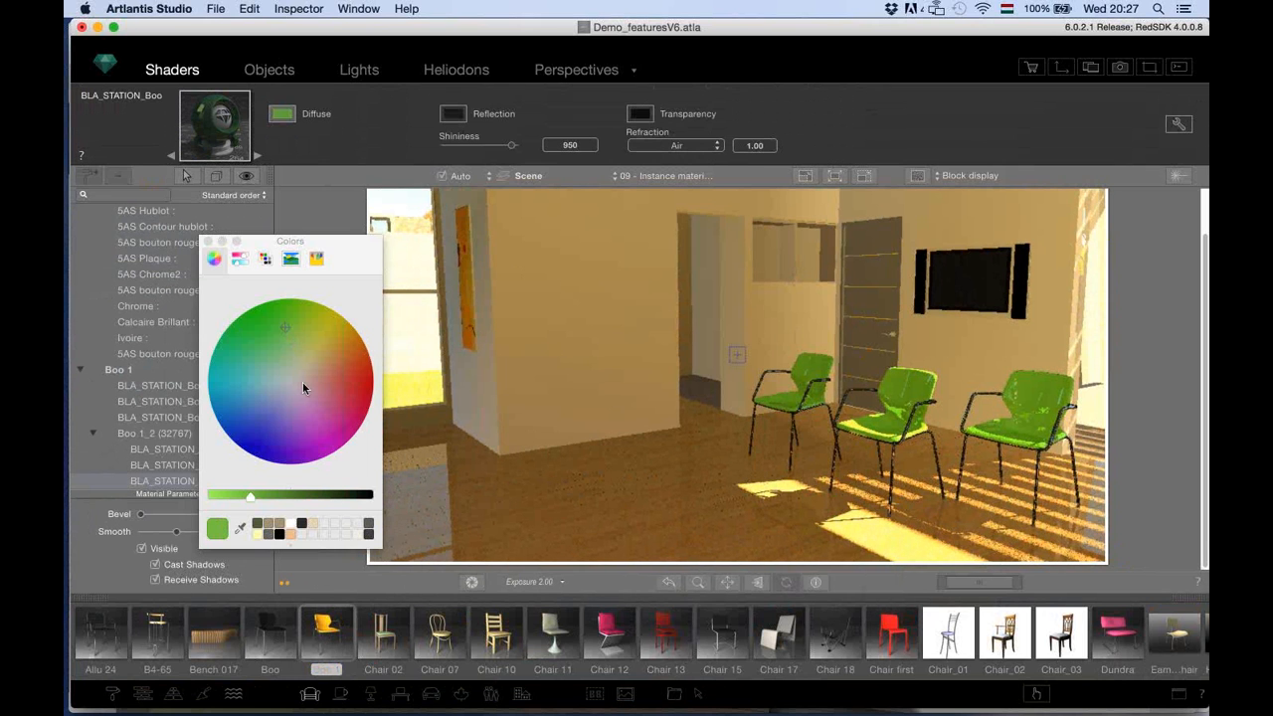
click(265, 444)
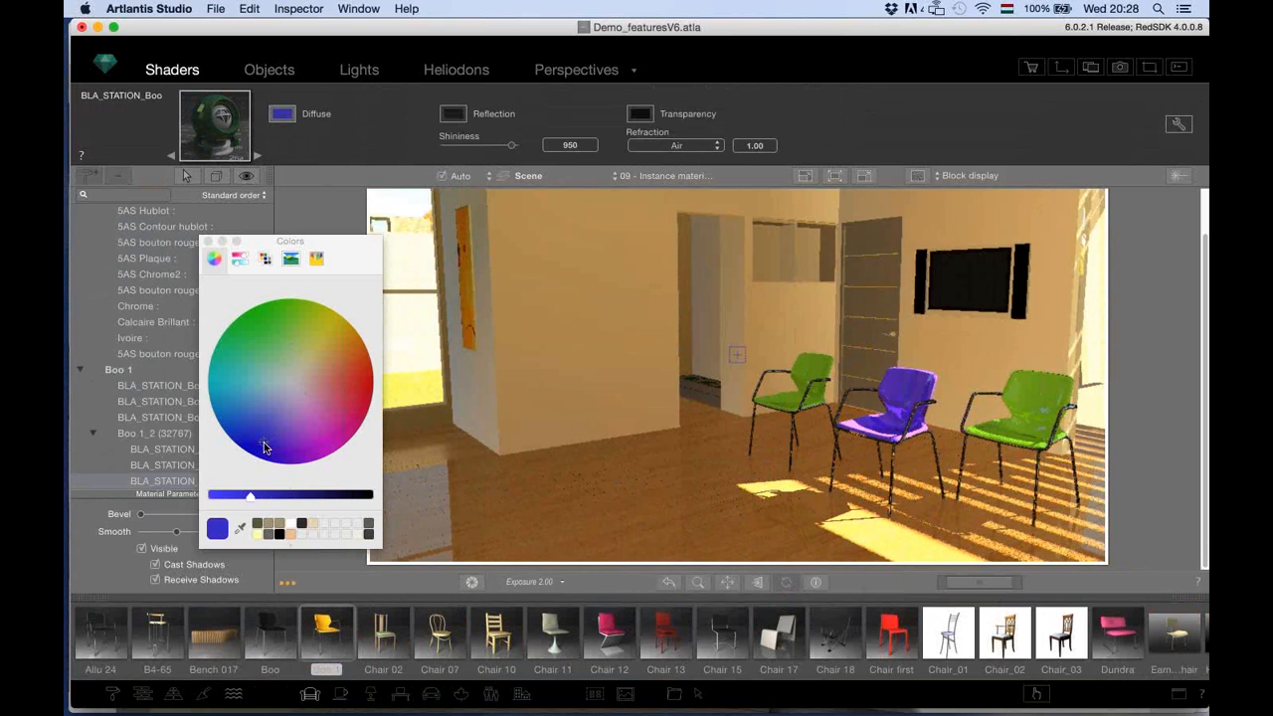
Apply the middle chair's materials to all the same objects.
click(285, 75)
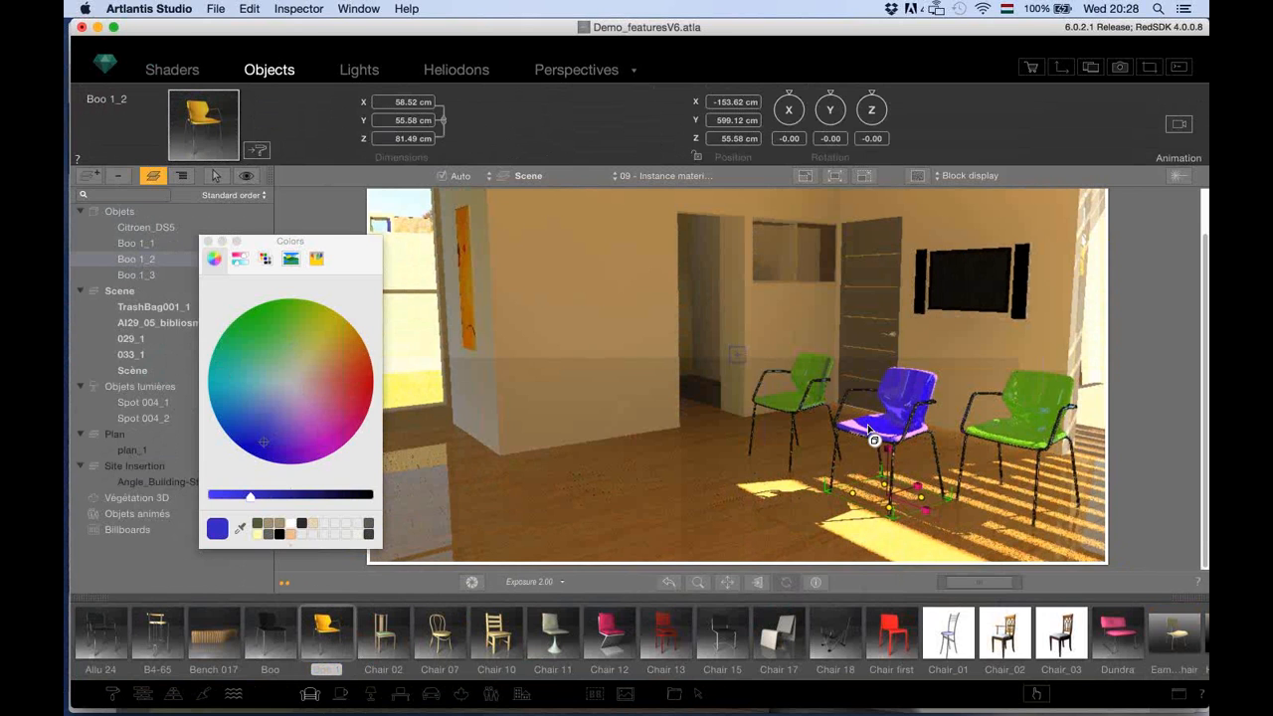
right_click(871, 429)
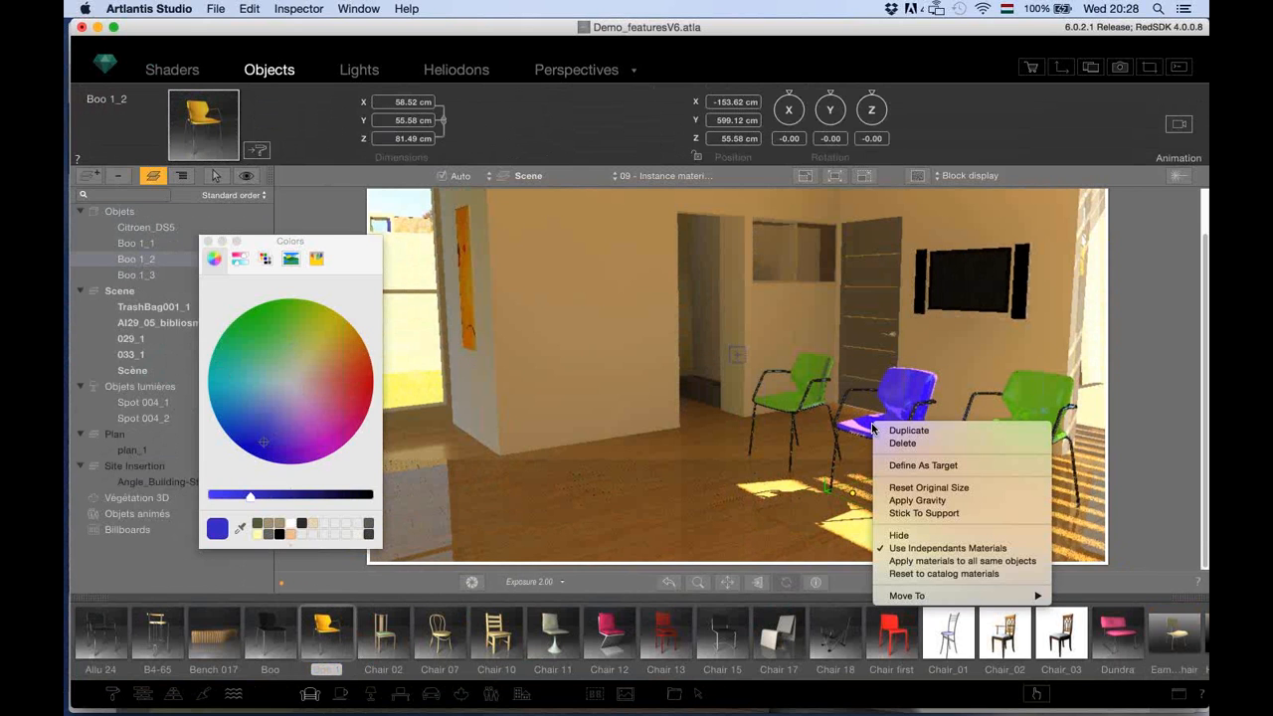
click(920, 561)
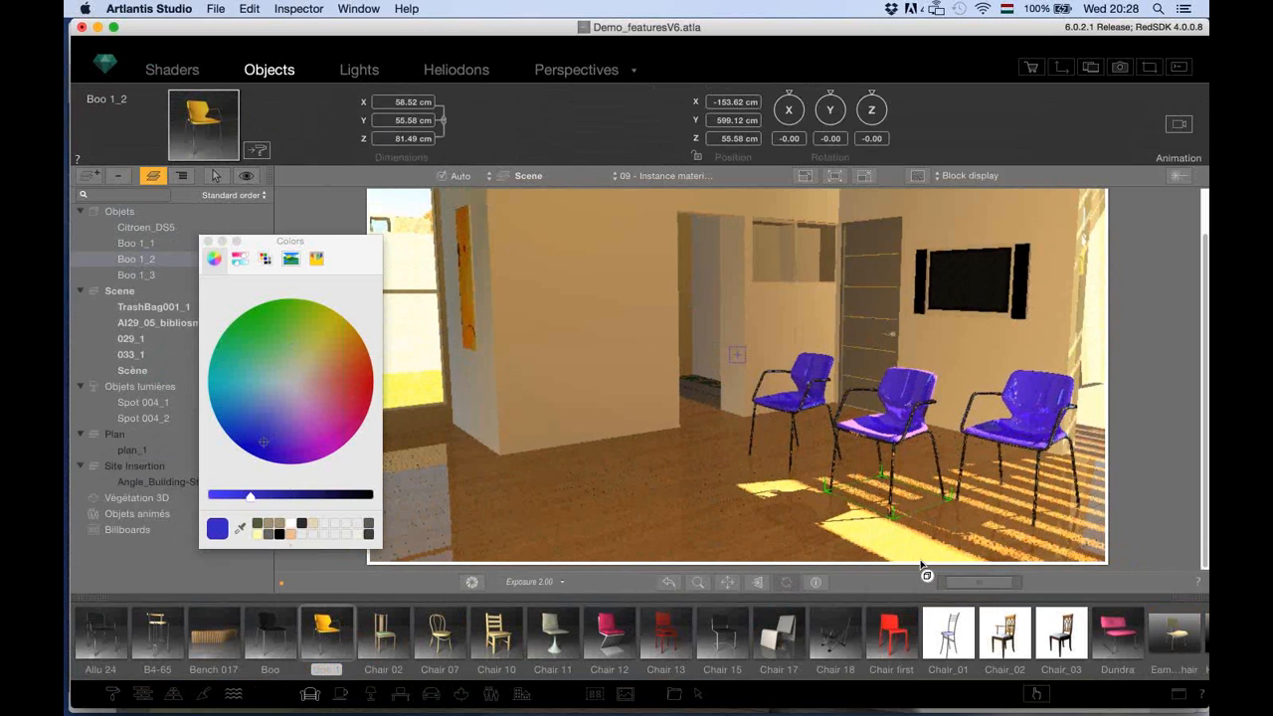
Reset the Boo 1 chairs to their catalog materials and close the colour picker.
right_click(923, 564)
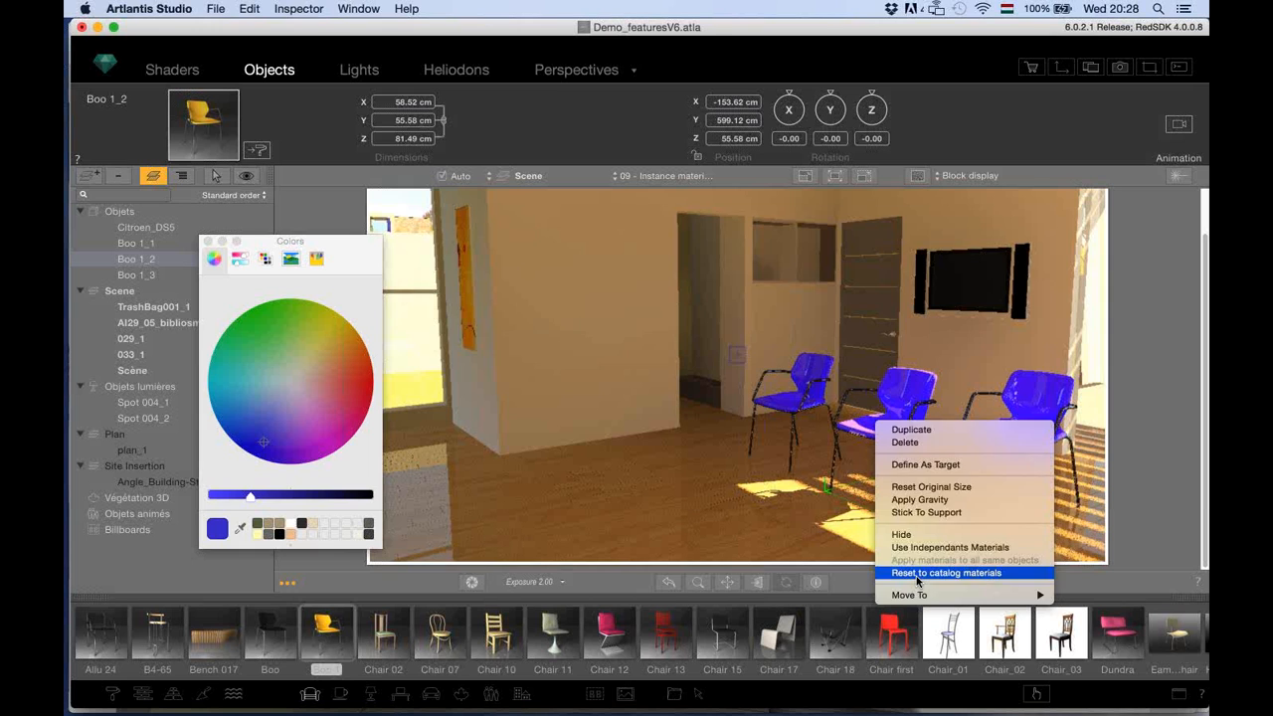
click(916, 575)
key(super+z)
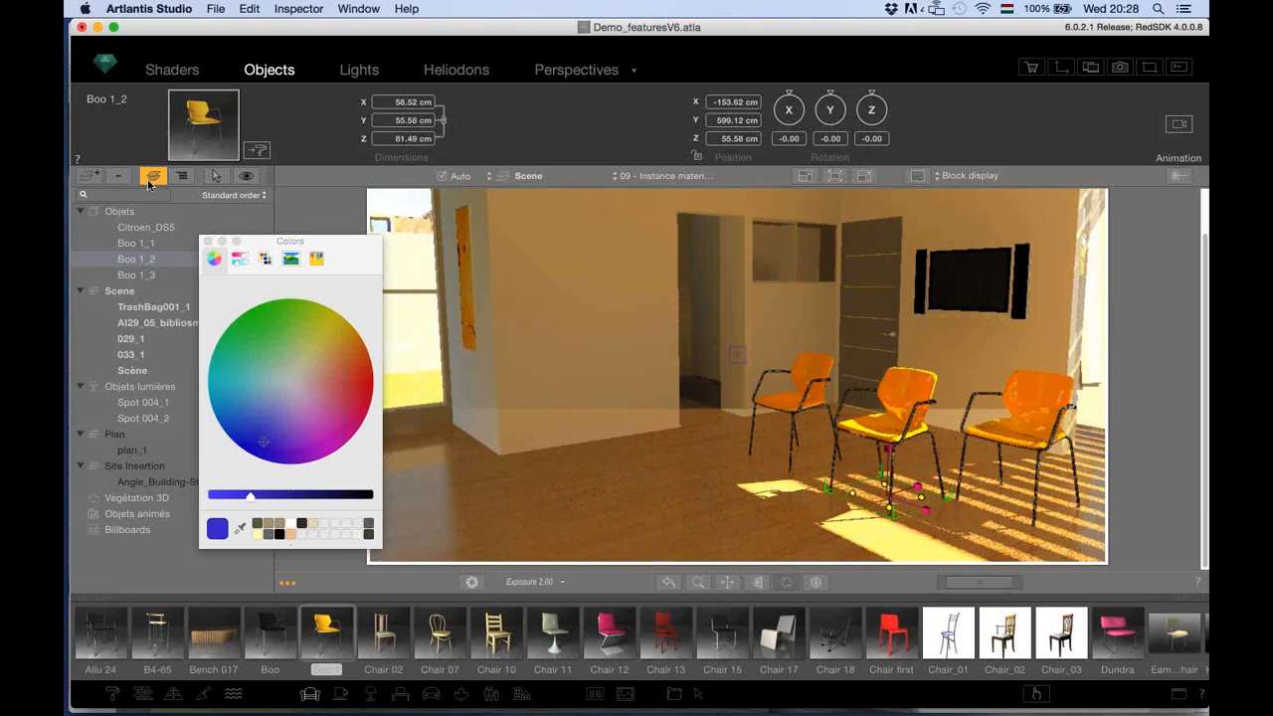
click(208, 241)
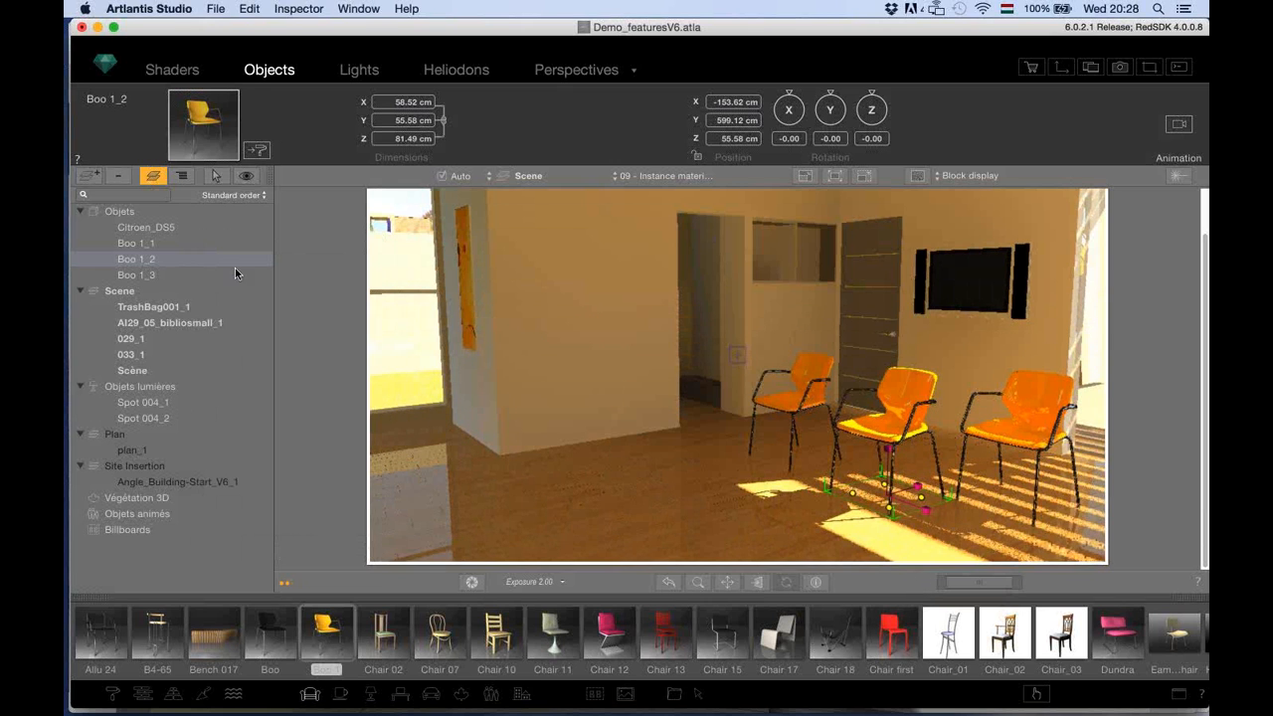
Switch to the 10 - Laser_1 perspective and fit the whole image in the preview.
click(684, 176)
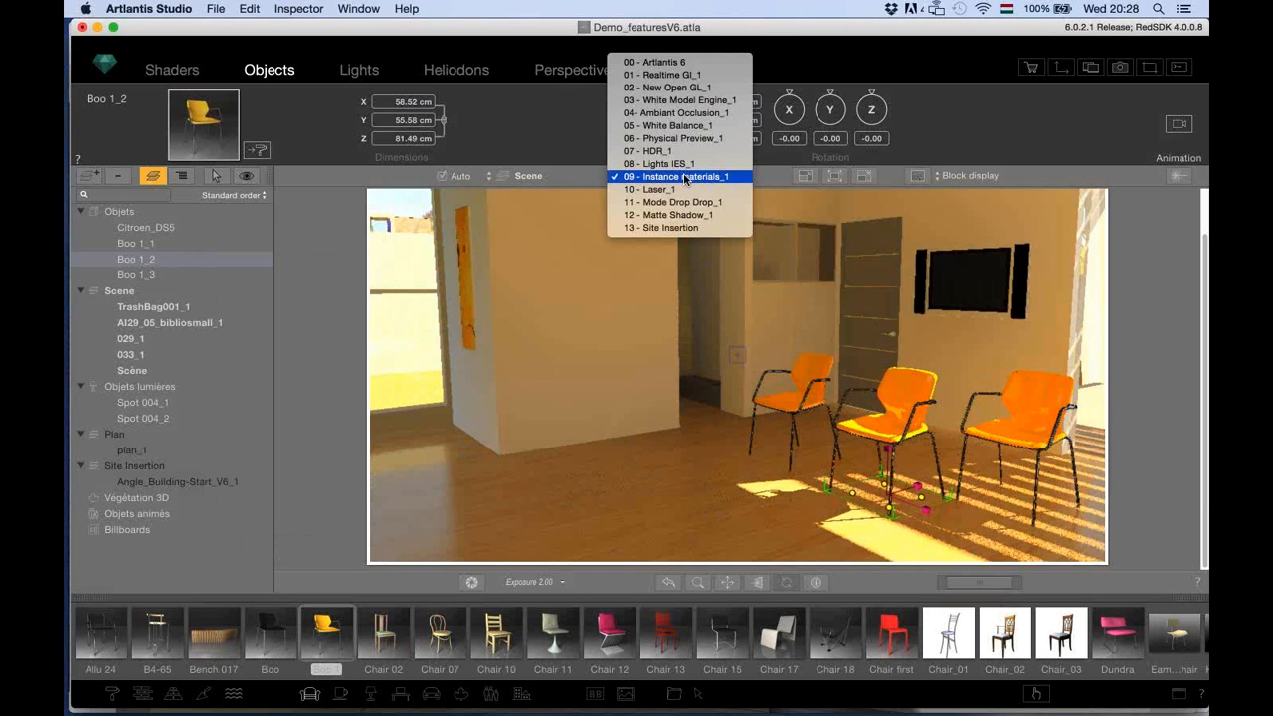
key(Return)
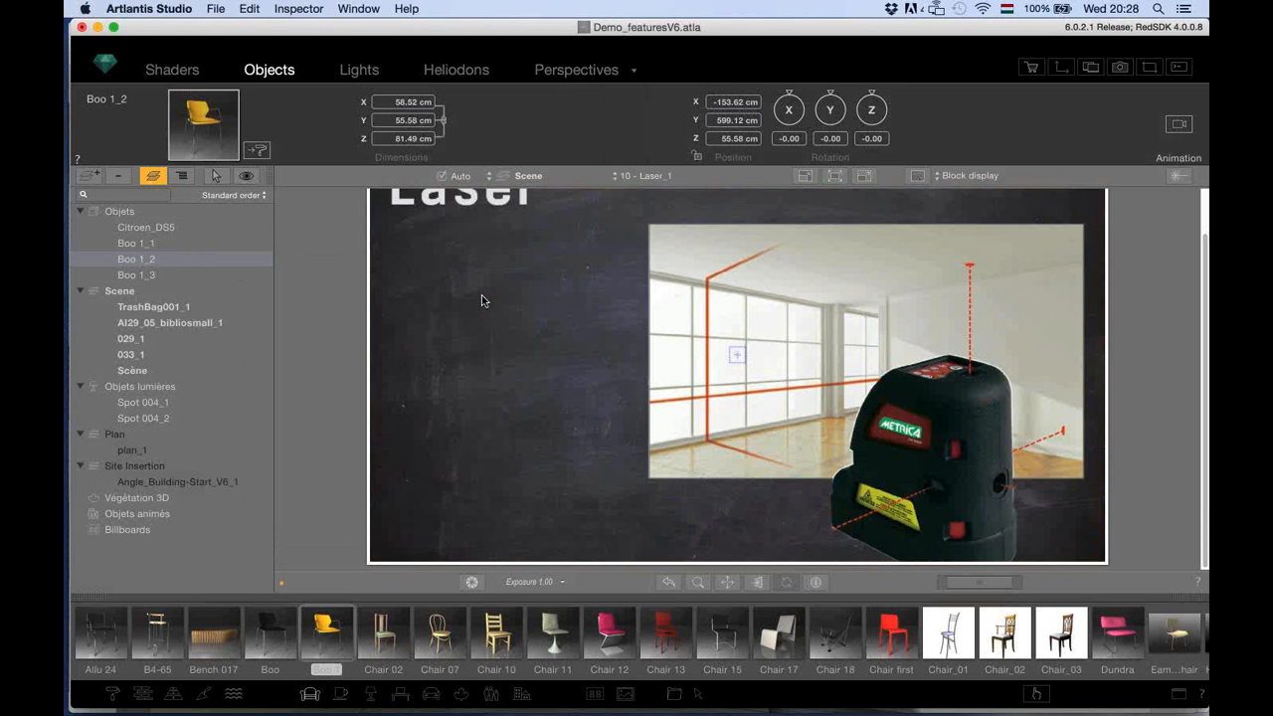
click(835, 176)
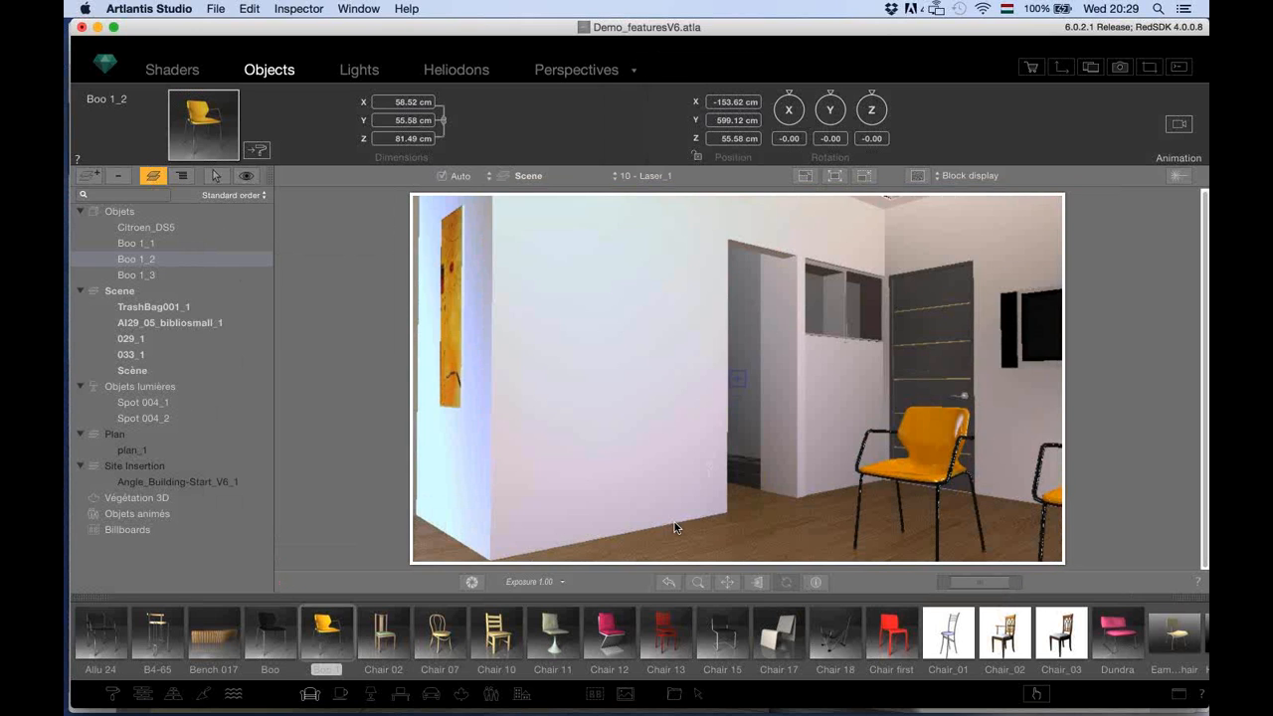
Activate the laser for this perspective, using the wooden floor as reference surface and a distance of 100 cm.
click(605, 74)
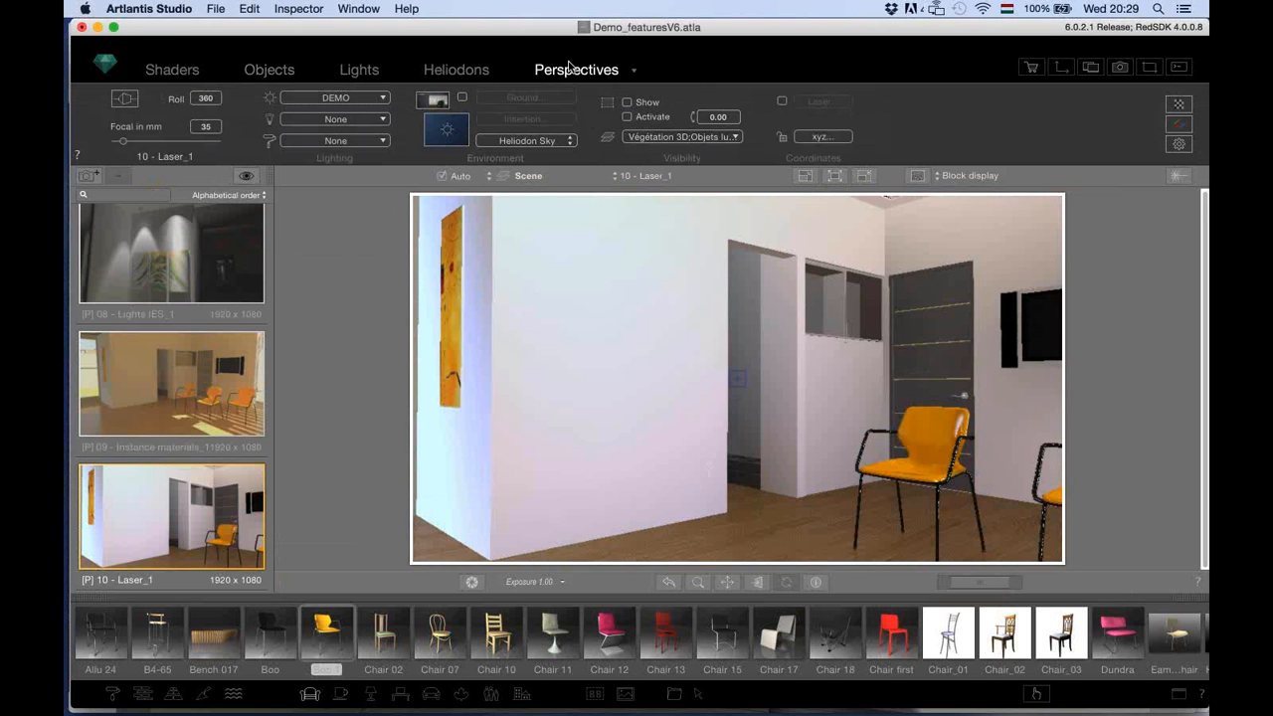
click(783, 101)
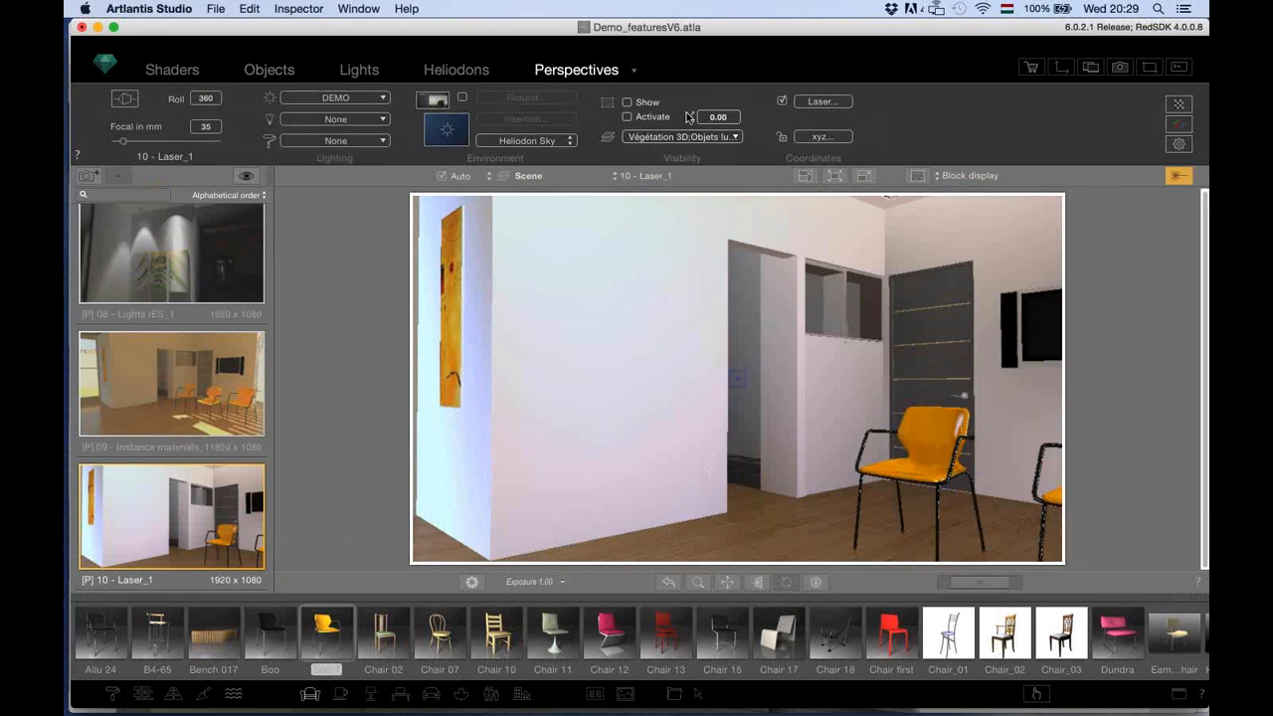
click(823, 101)
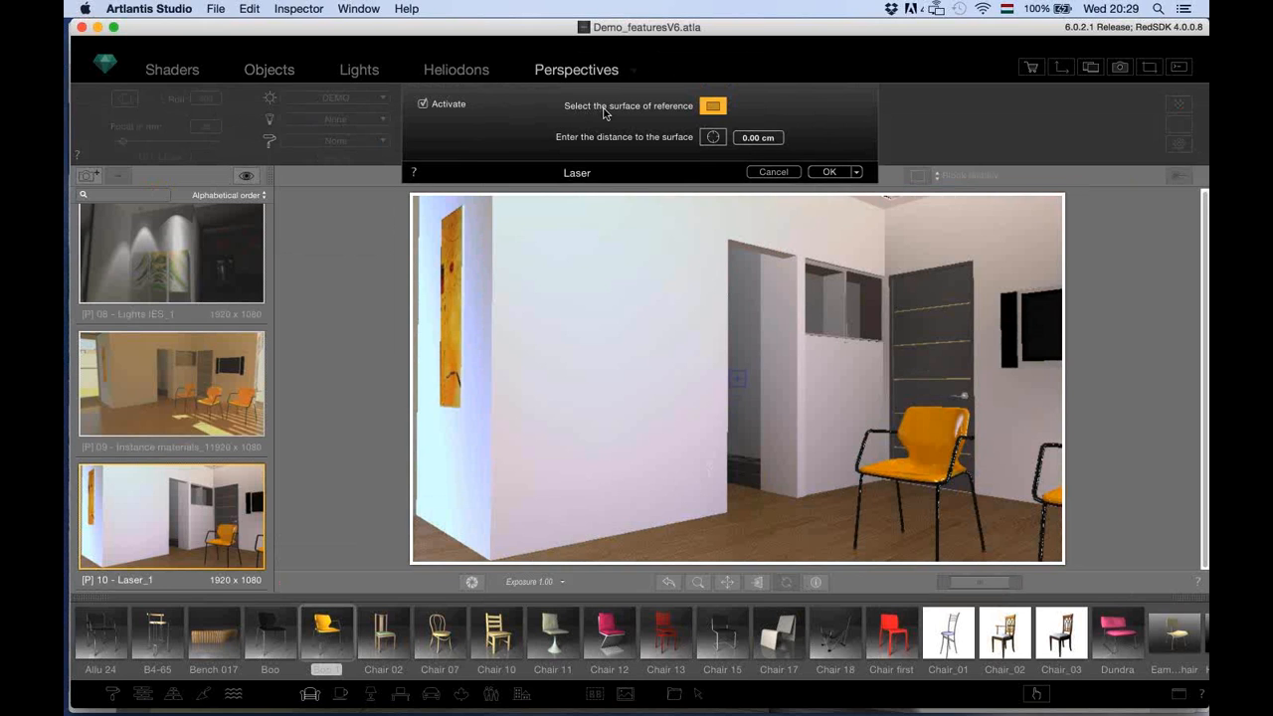
click(749, 523)
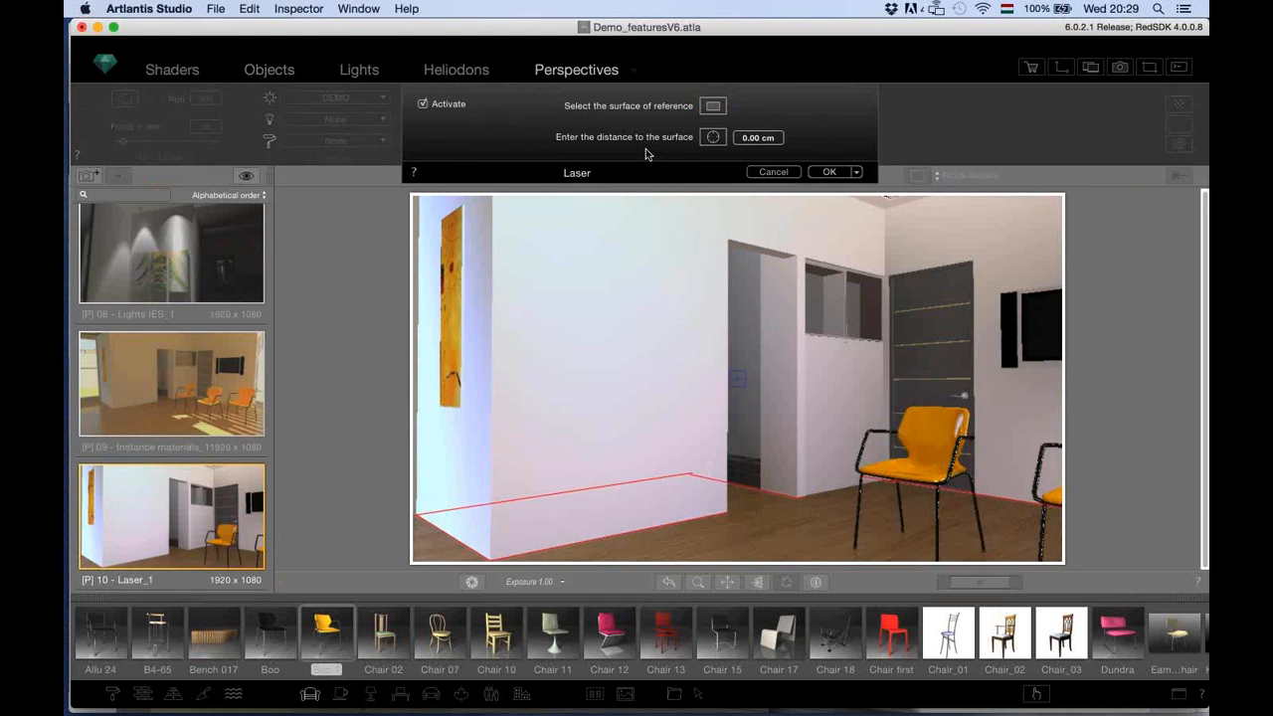
click(743, 138)
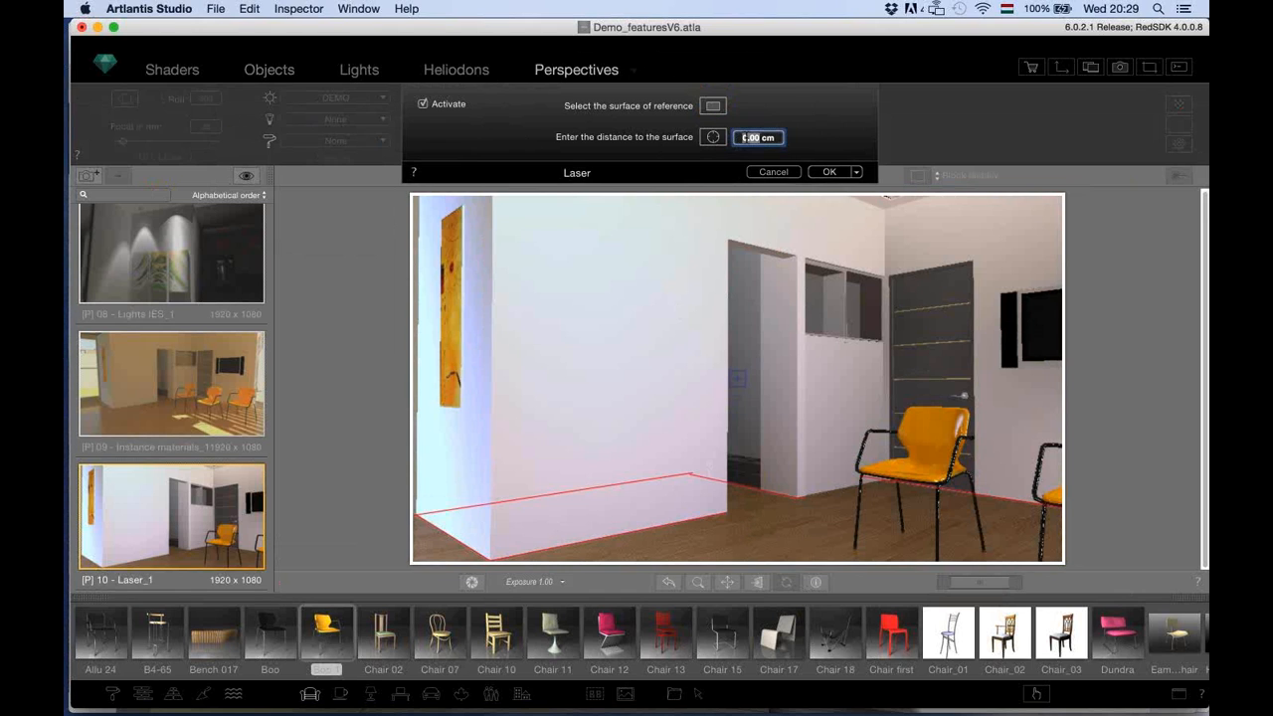
text(100)
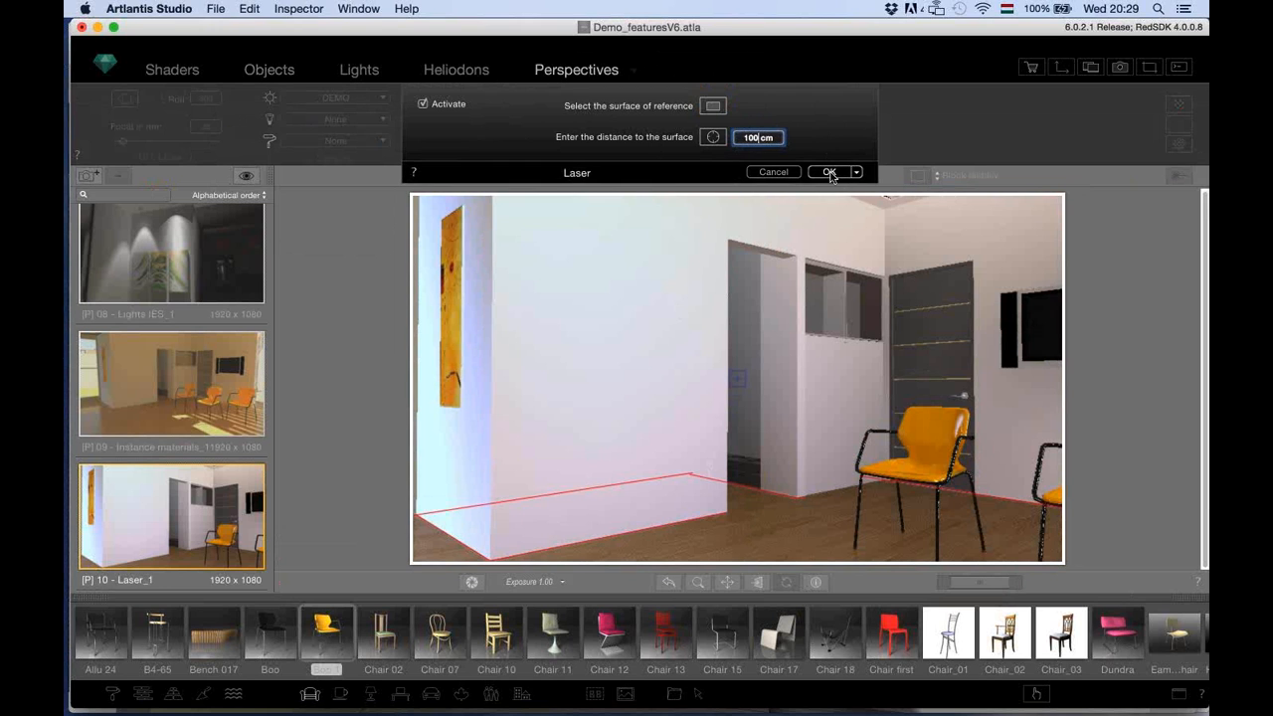
click(829, 173)
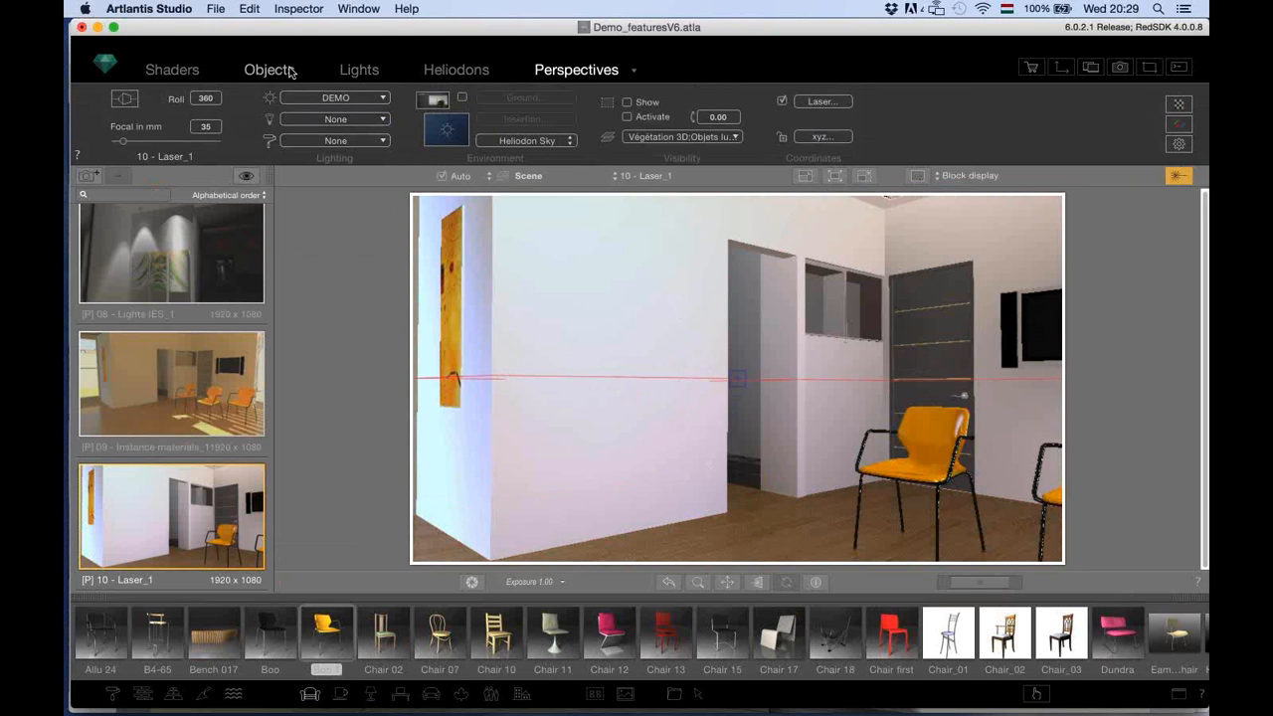
Place the Bangorejo panel from the catalog's Frames category on the white wall, with its lower edge aligned to the laser line.
click(271, 69)
click(338, 695)
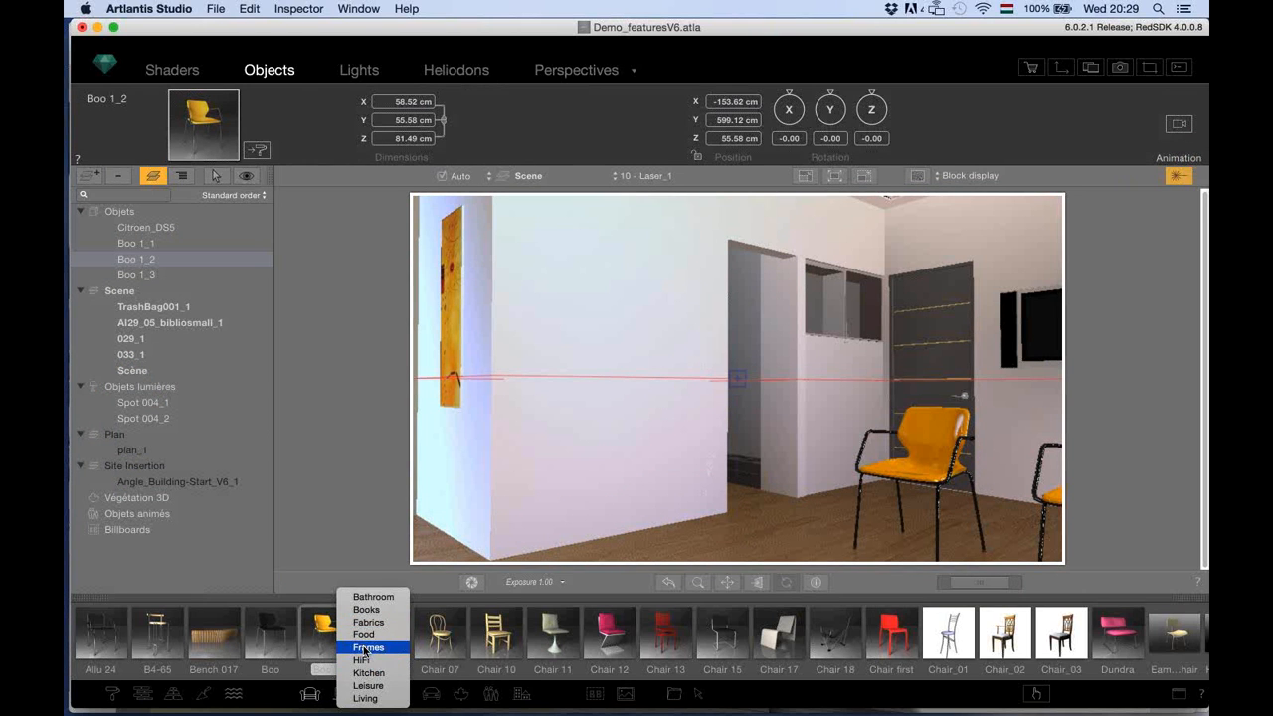
click(366, 647)
drag(215, 635, 591, 436)
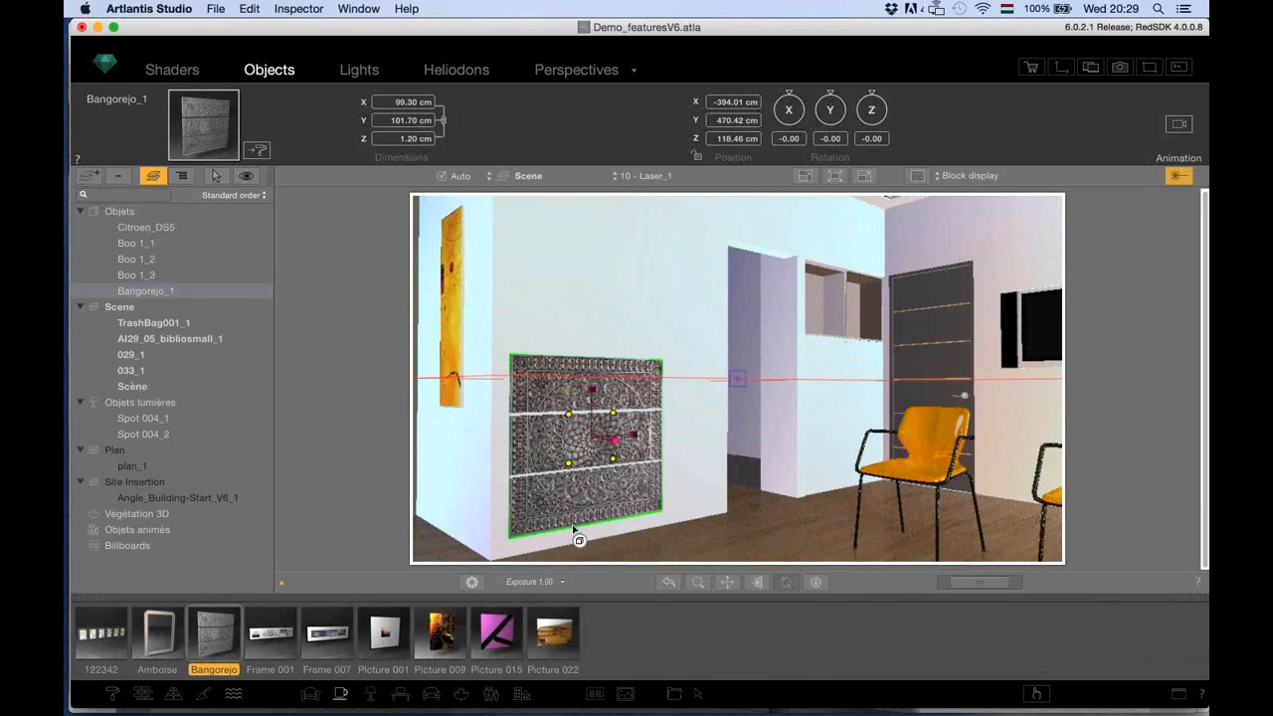
mouse_move(577, 526)
mouse_down()
mouse_move(611, 379)
mouse_move(579, 379)
mouse_move(622, 378)
mouse_move(609, 379)
mouse_up()
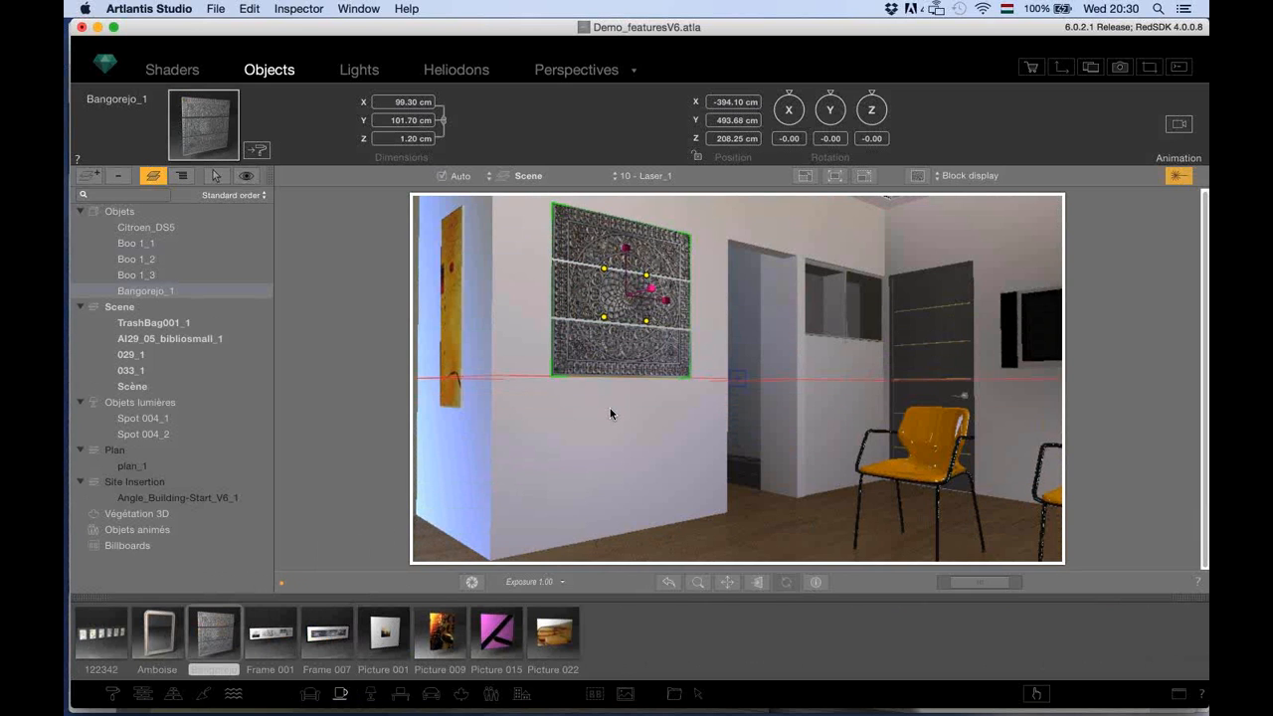
Redefine the perspective's laser using the dark door as reference surface, with its distance picked at the Bangorejo panel's near vertical edge (341.44 cm).
click(590, 74)
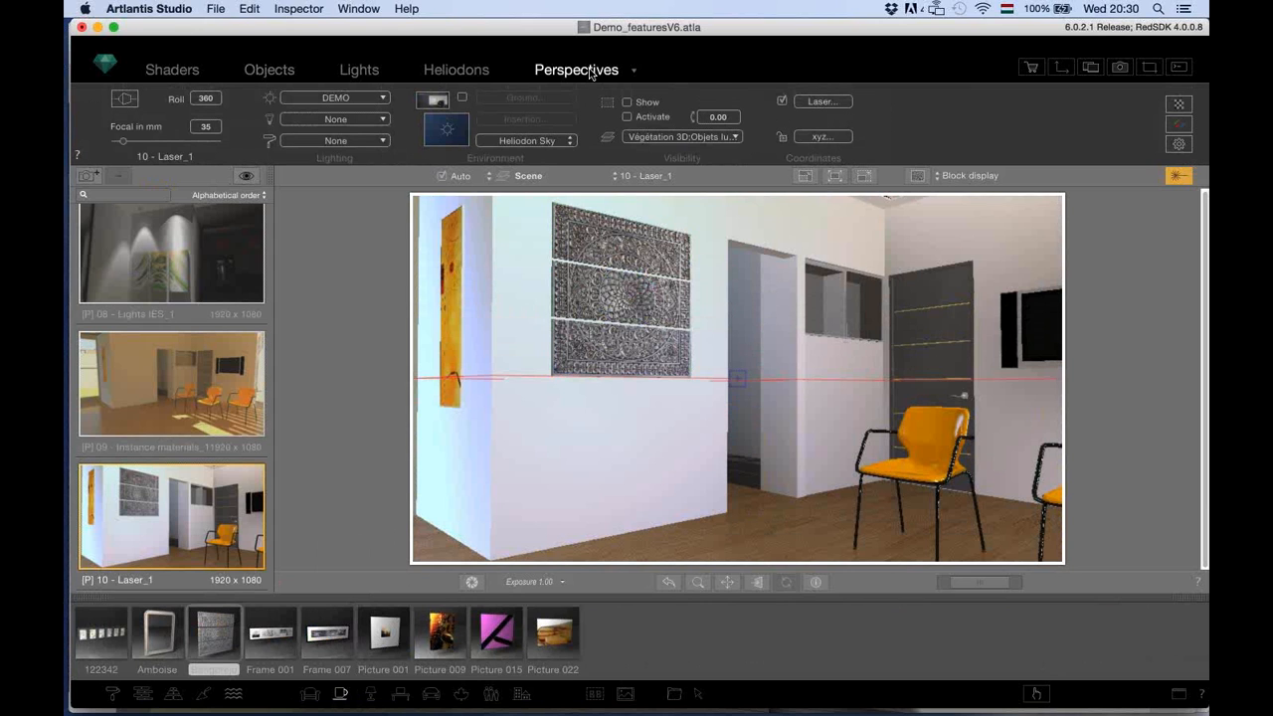
click(821, 104)
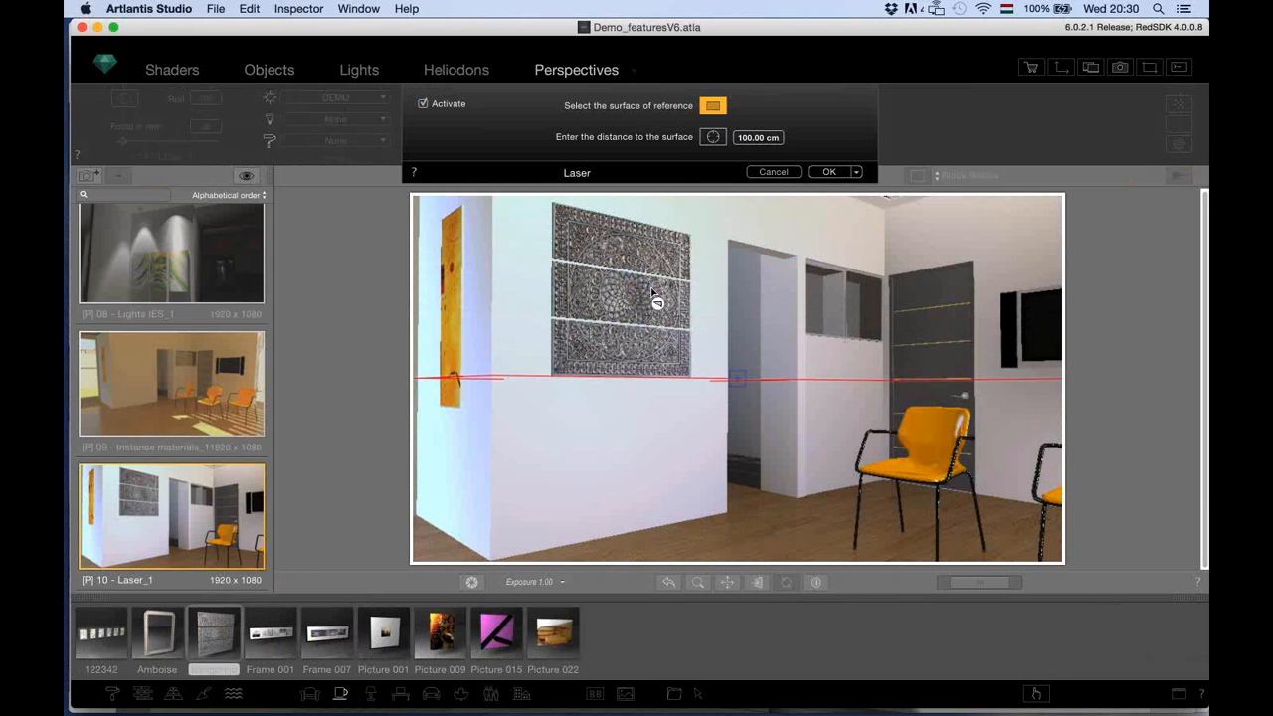
click(956, 236)
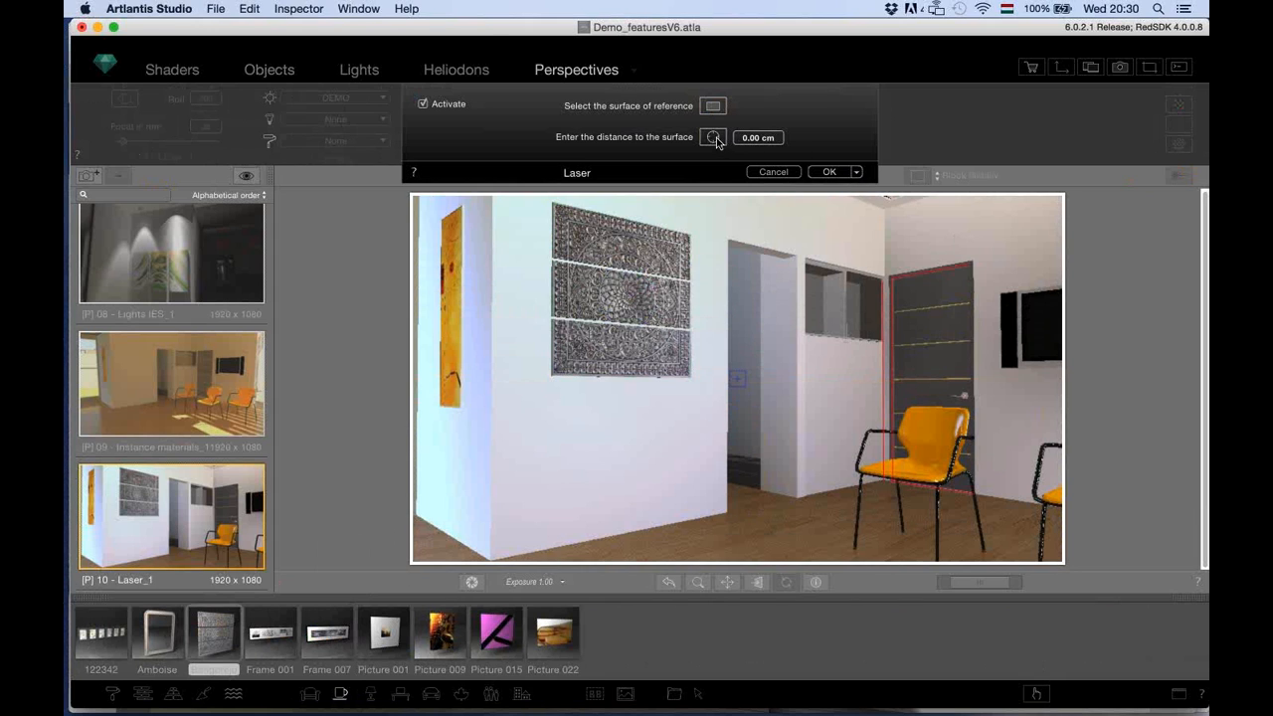
click(549, 350)
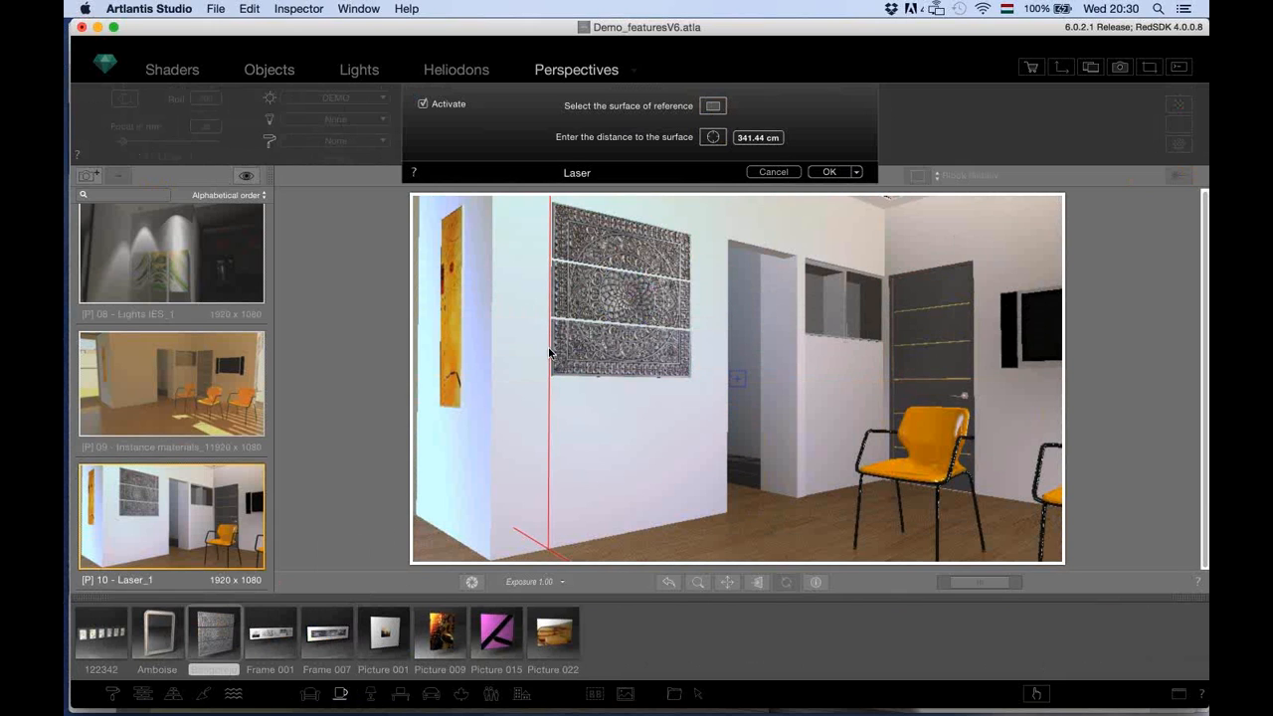
click(834, 173)
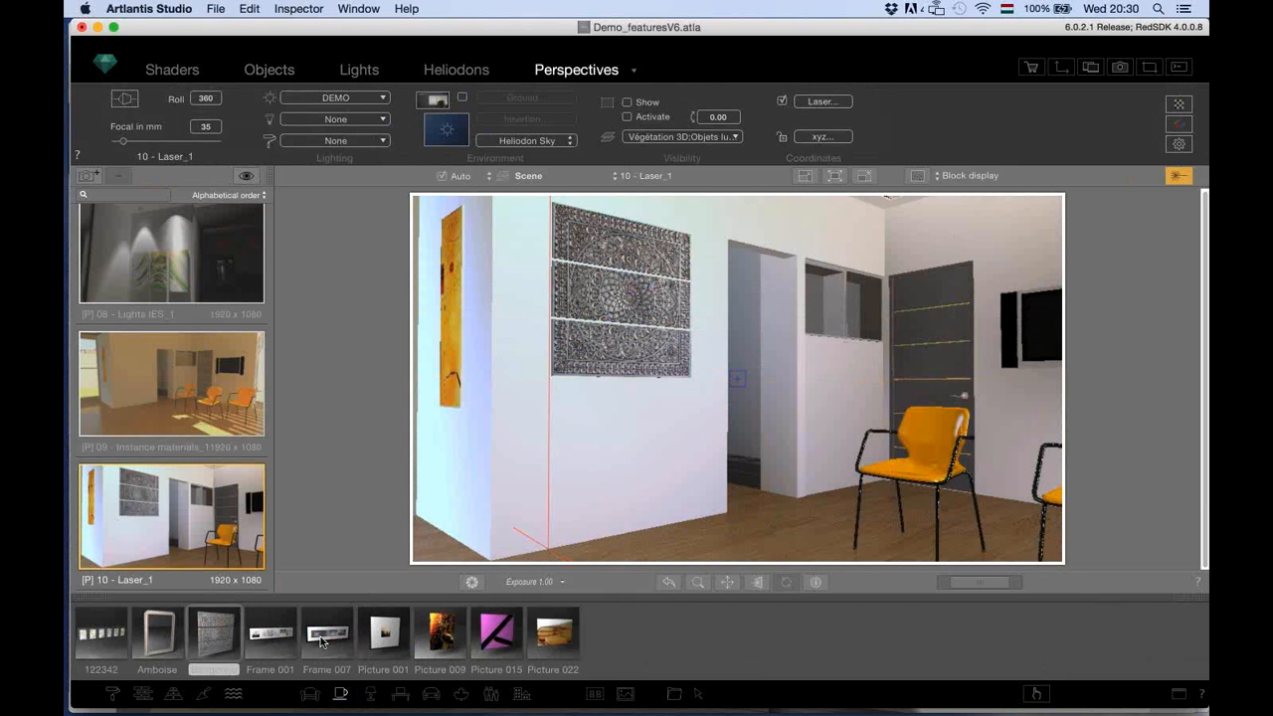
Place Frame 007 from the catalog on the white wall below the panel, aligning its vertical edge to the laser line.
drag(323, 637, 614, 472)
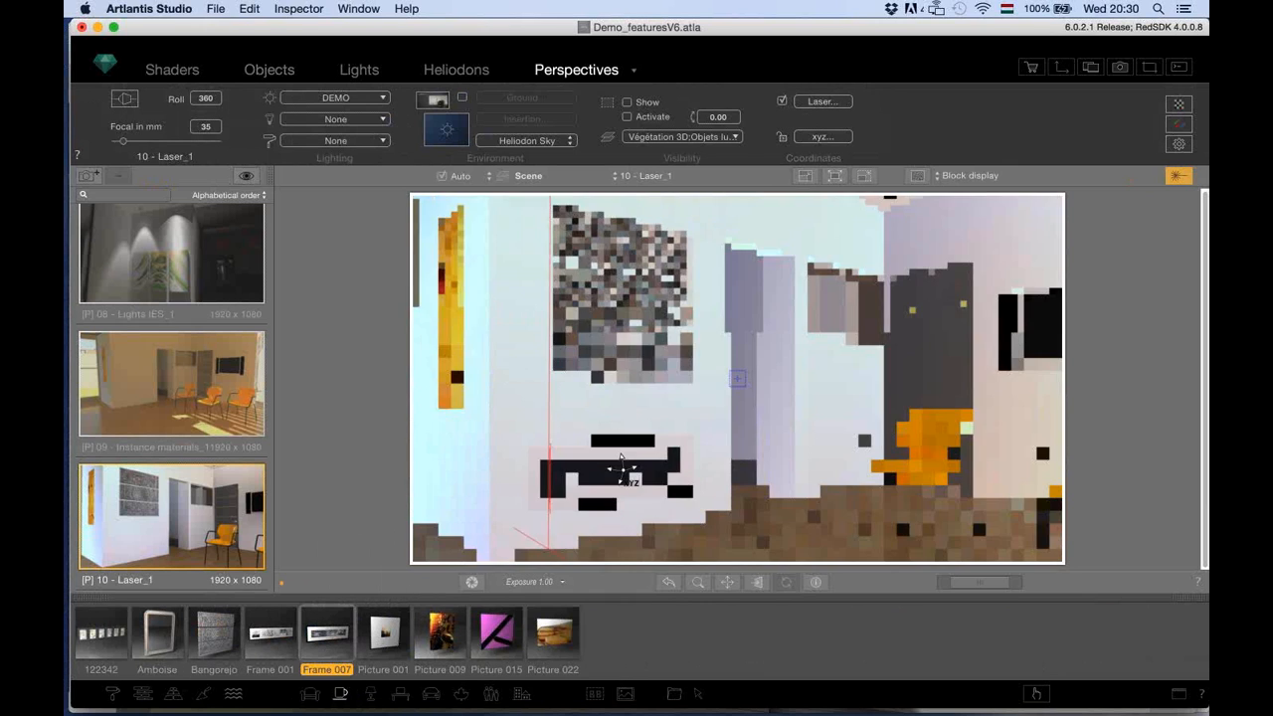
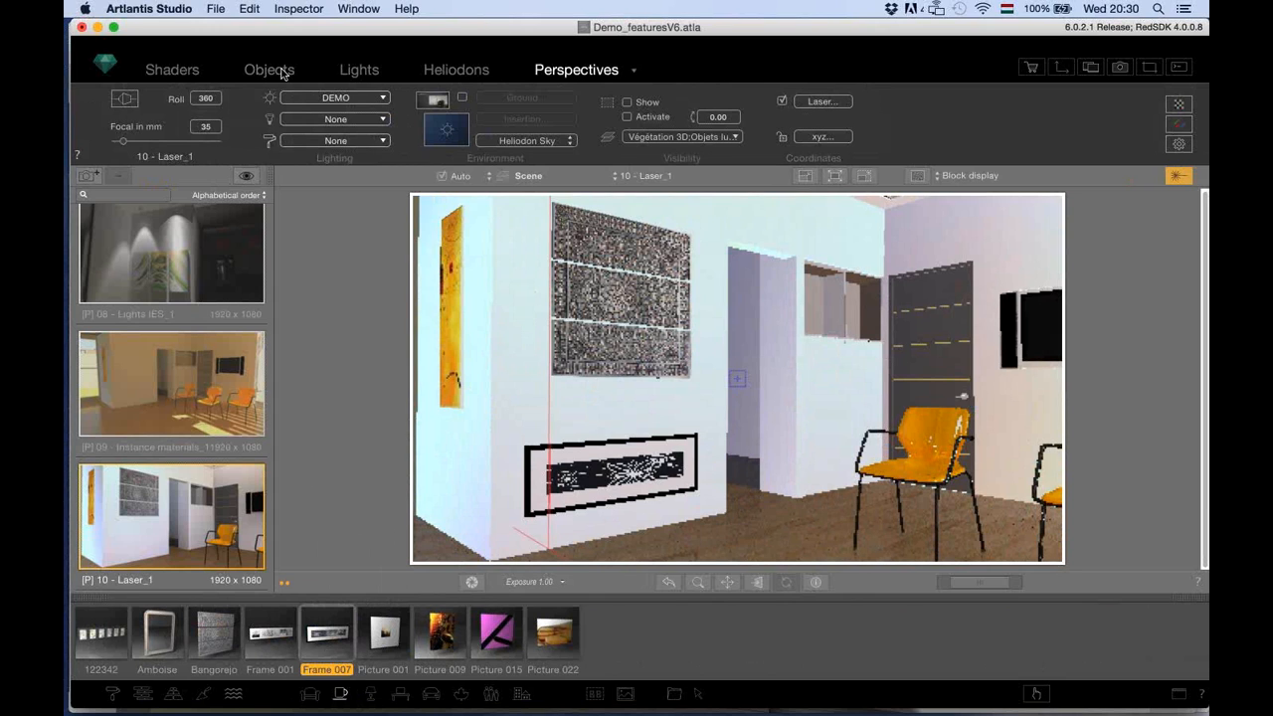
click(282, 73)
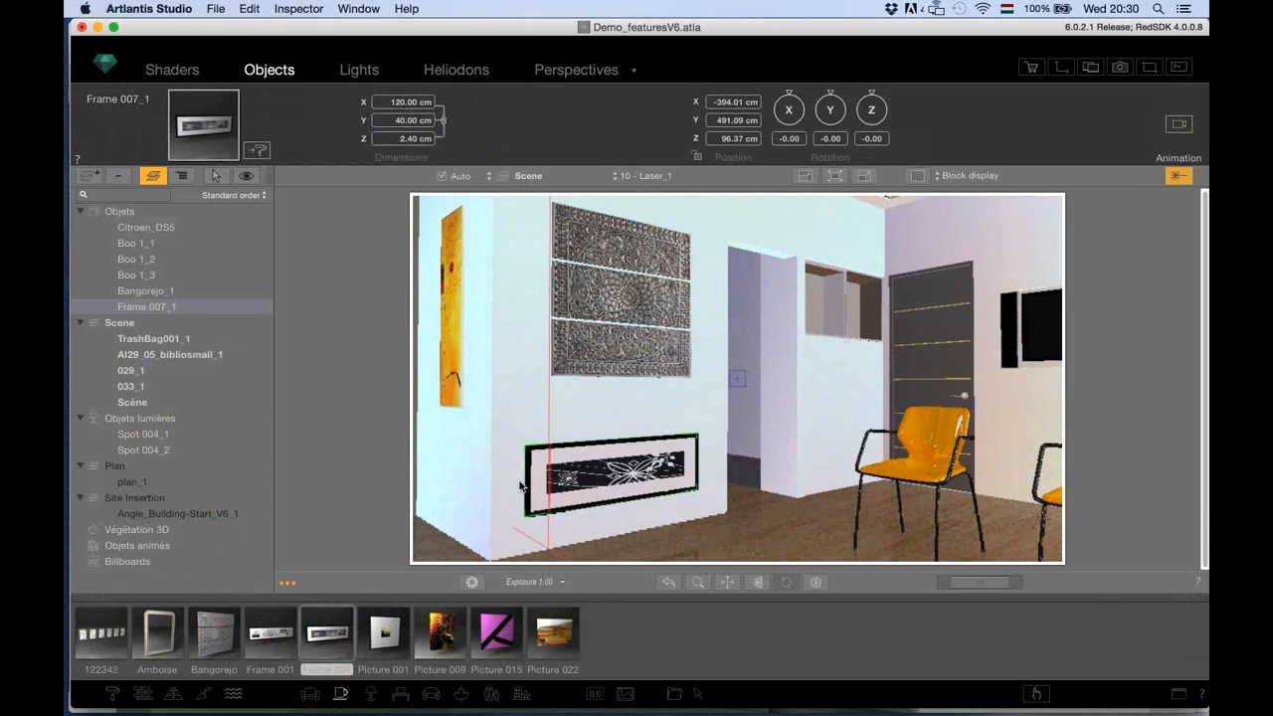
click(524, 486)
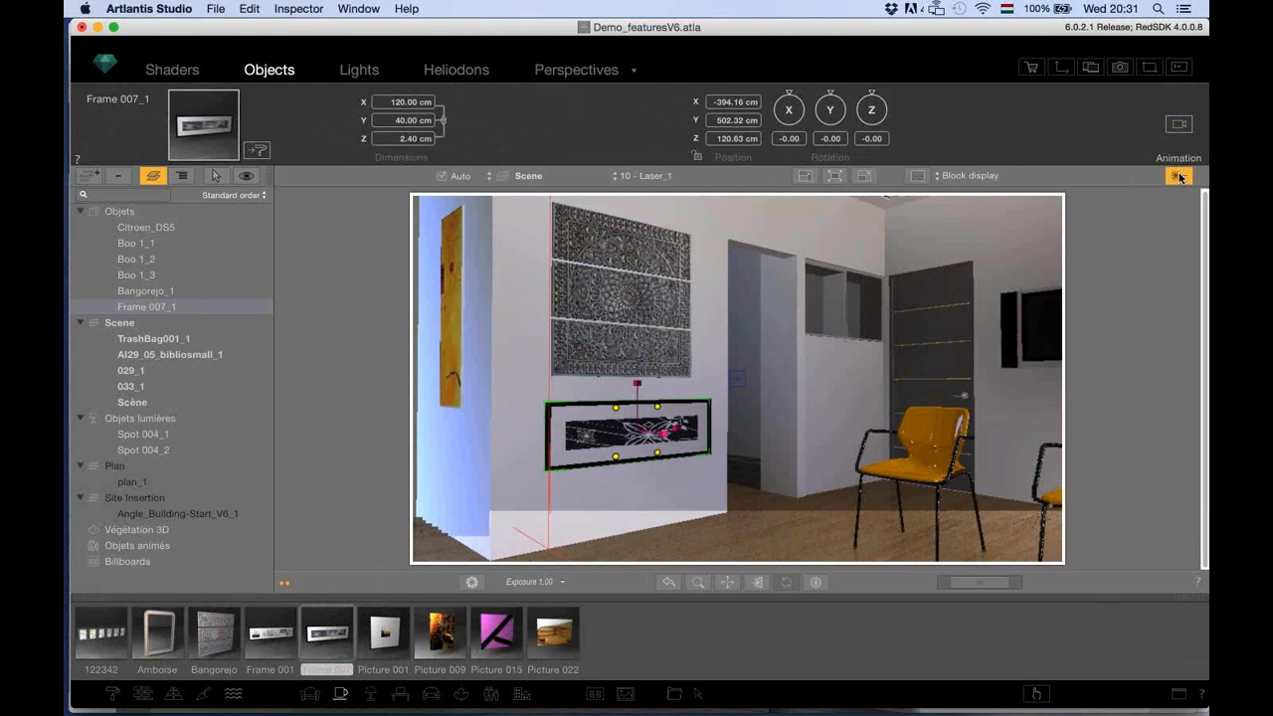
Switch the preview to the 11 - Mode Drop Drop_1 perspective, showing the fenced lawn bordered by paving.
click(642, 175)
click(676, 189)
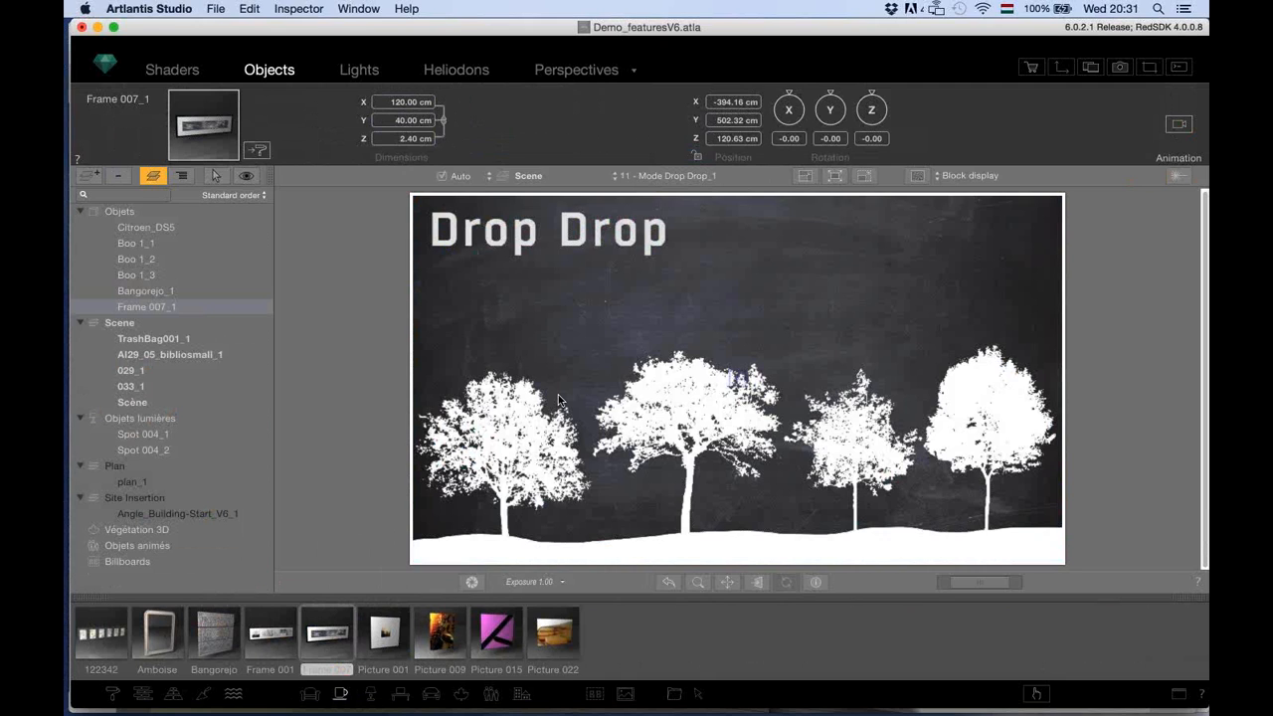
key(Down)
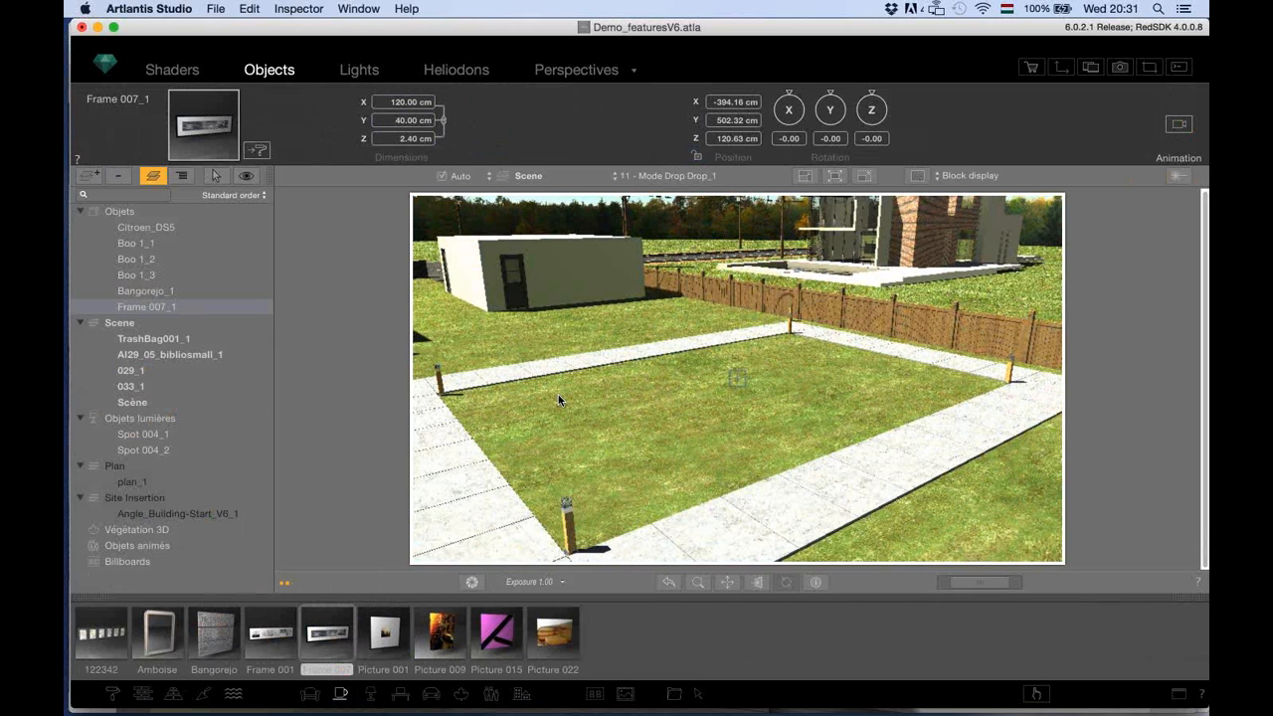
Add Ardisia crenata 5, Ardisia japonica 5, Camellia japonica 20, Clerodendrum trichotonum 5 and Cotosneaster franchetti 15 from the plant catalog to the selection.
click(460, 694)
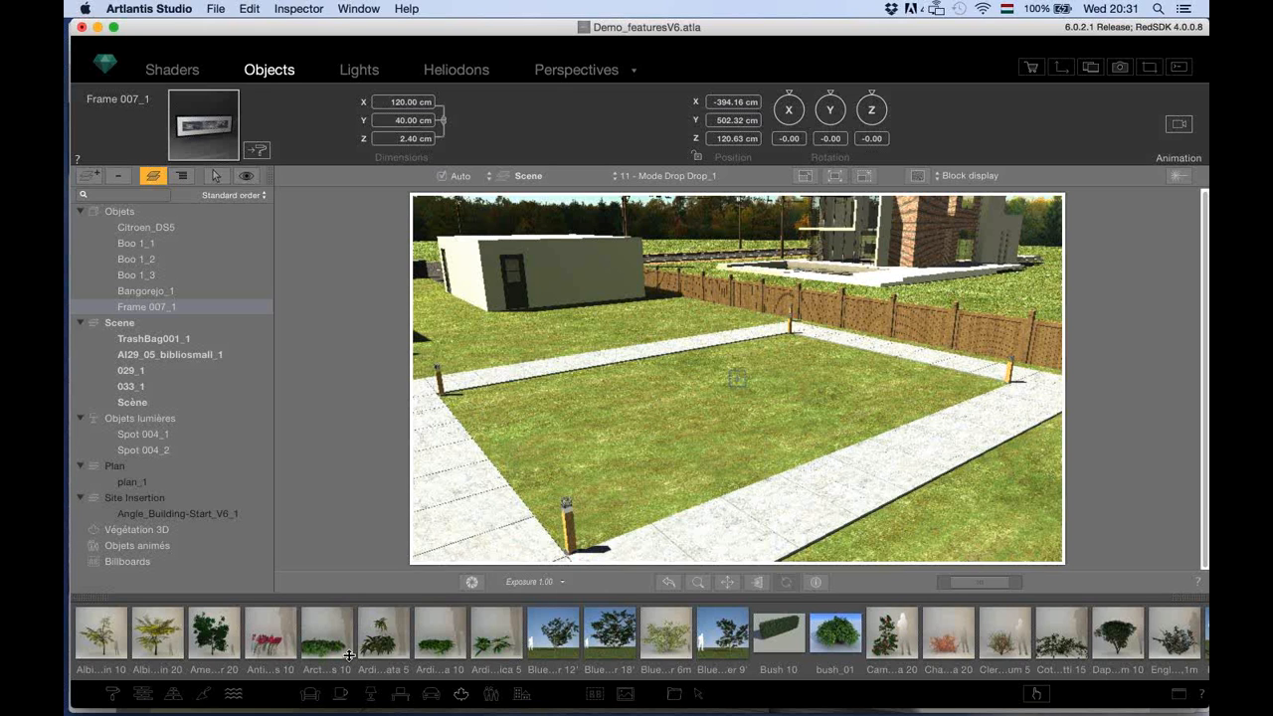
click(384, 648)
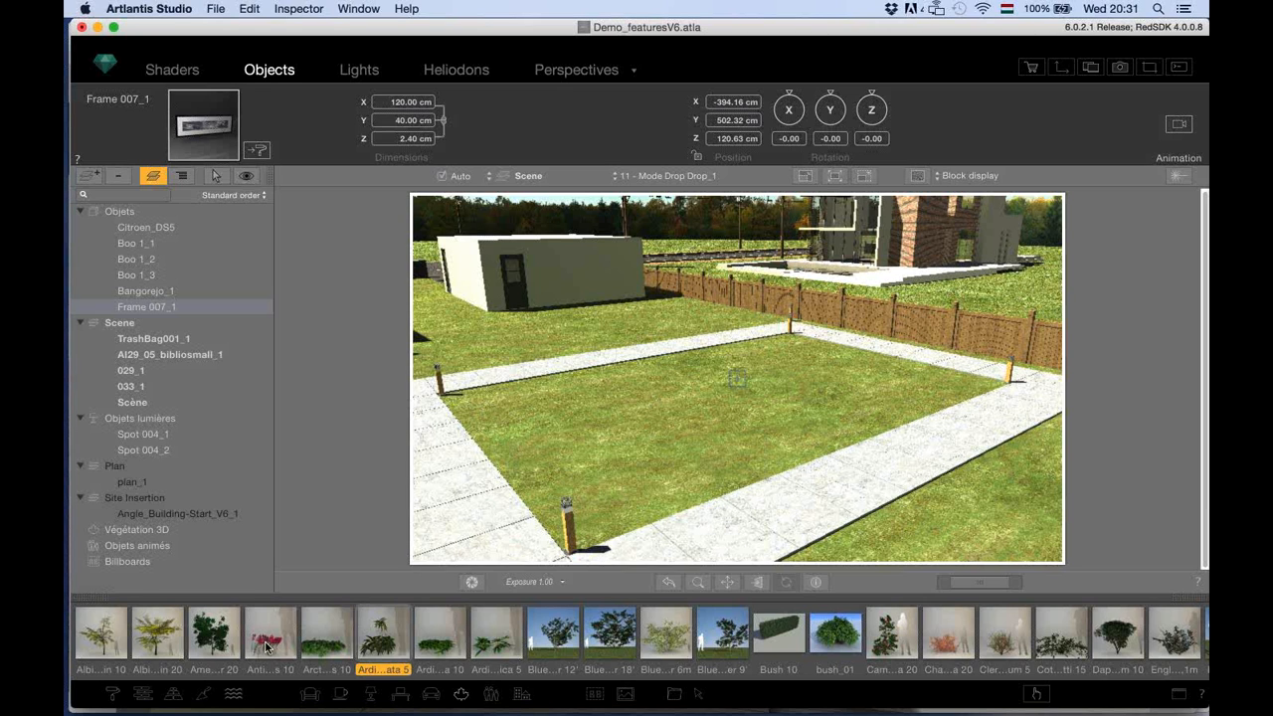
super+click(498, 644)
super+click(890, 648)
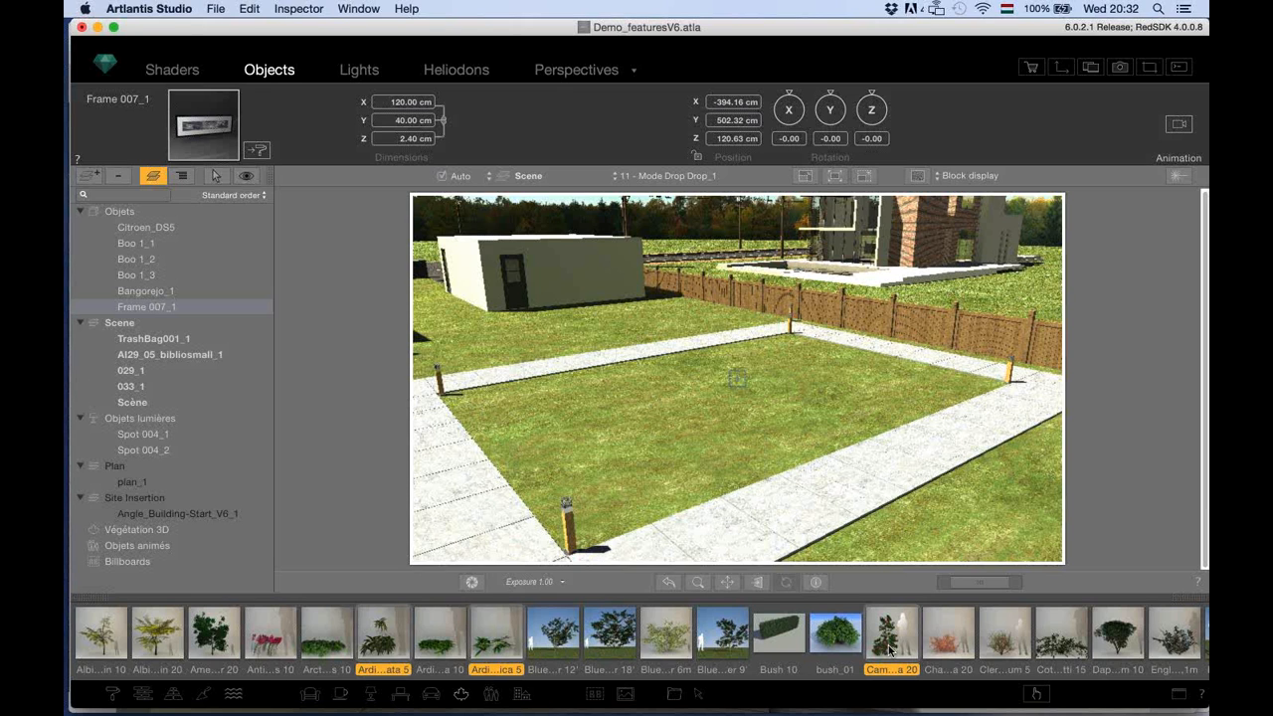
super+click(1004, 651)
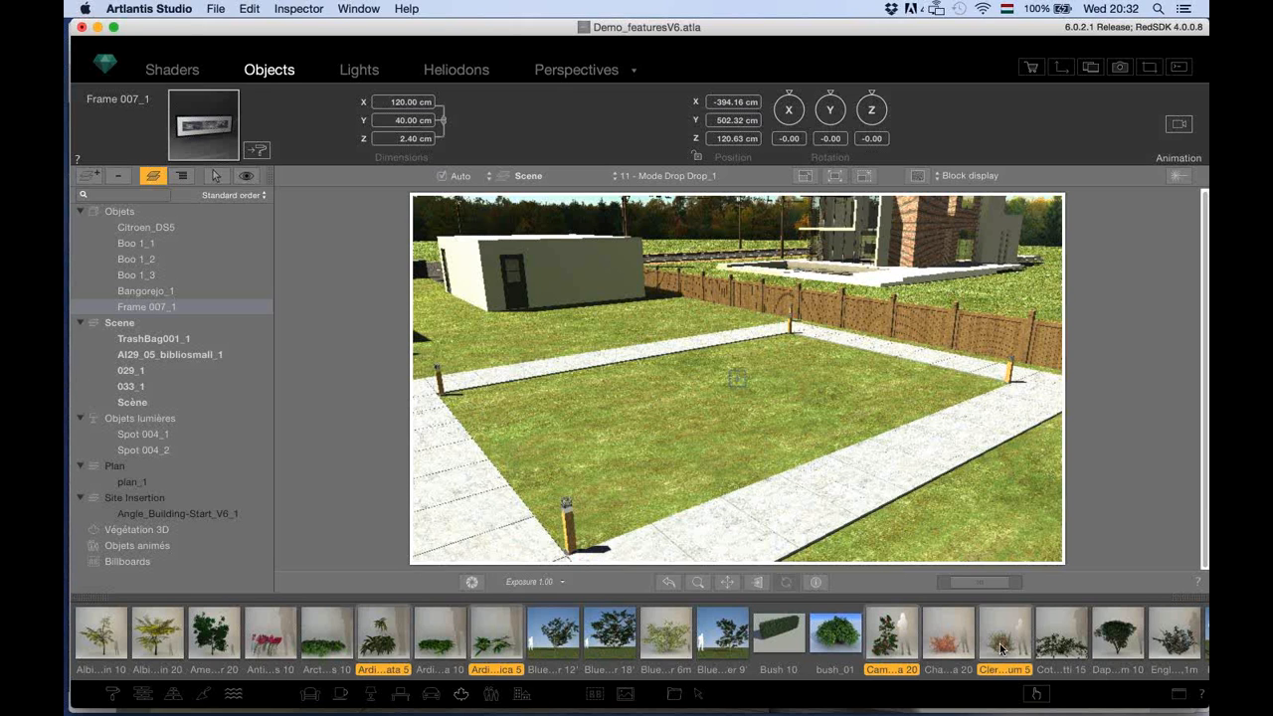
super+click(1060, 651)
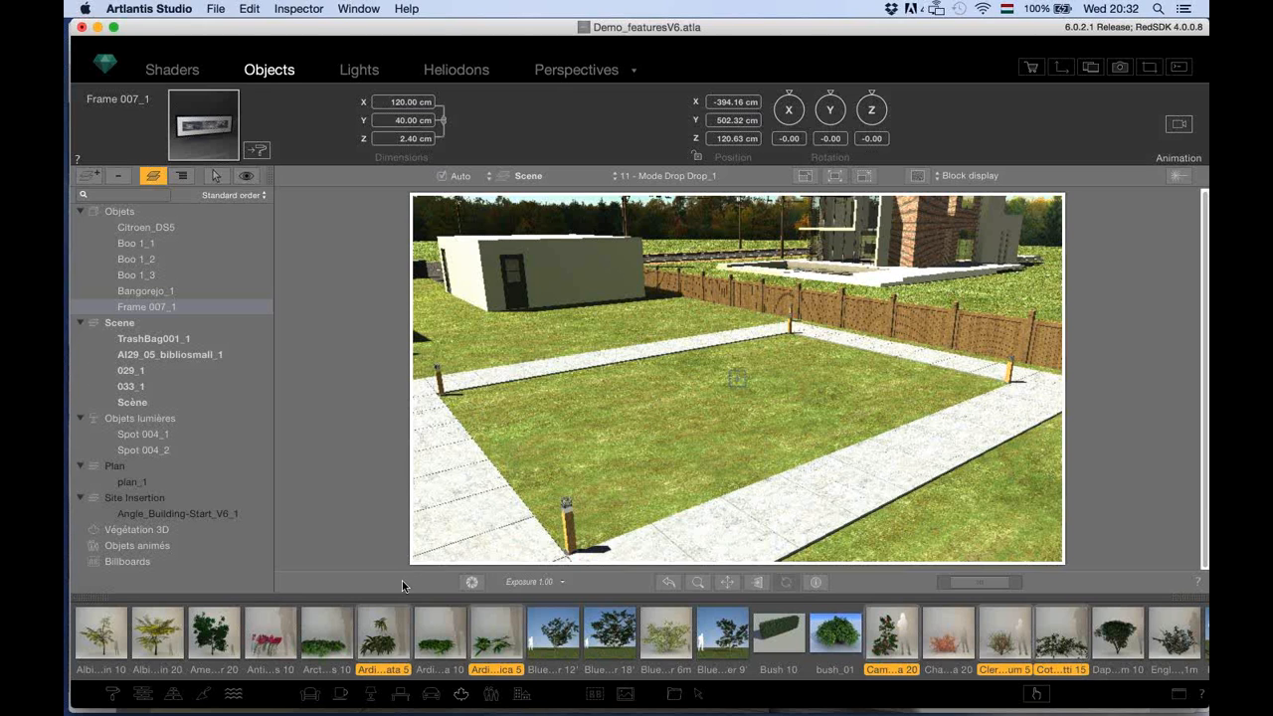
right_click(500, 654)
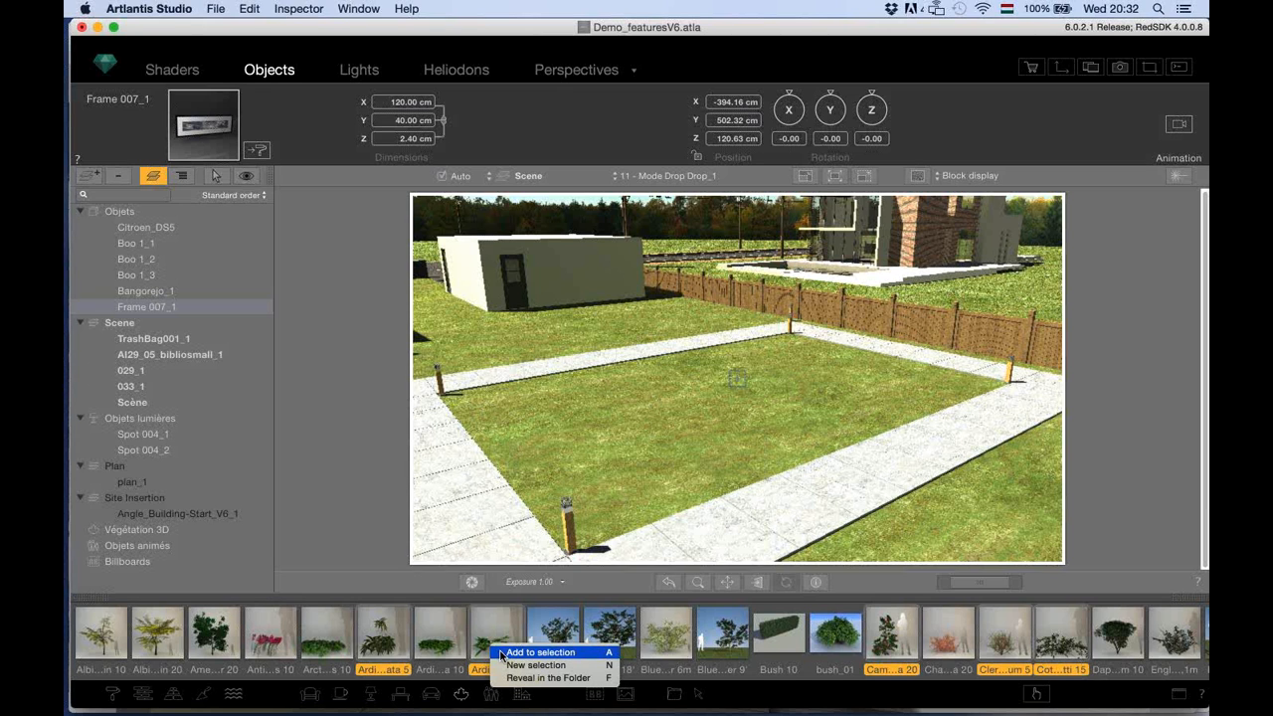
click(505, 653)
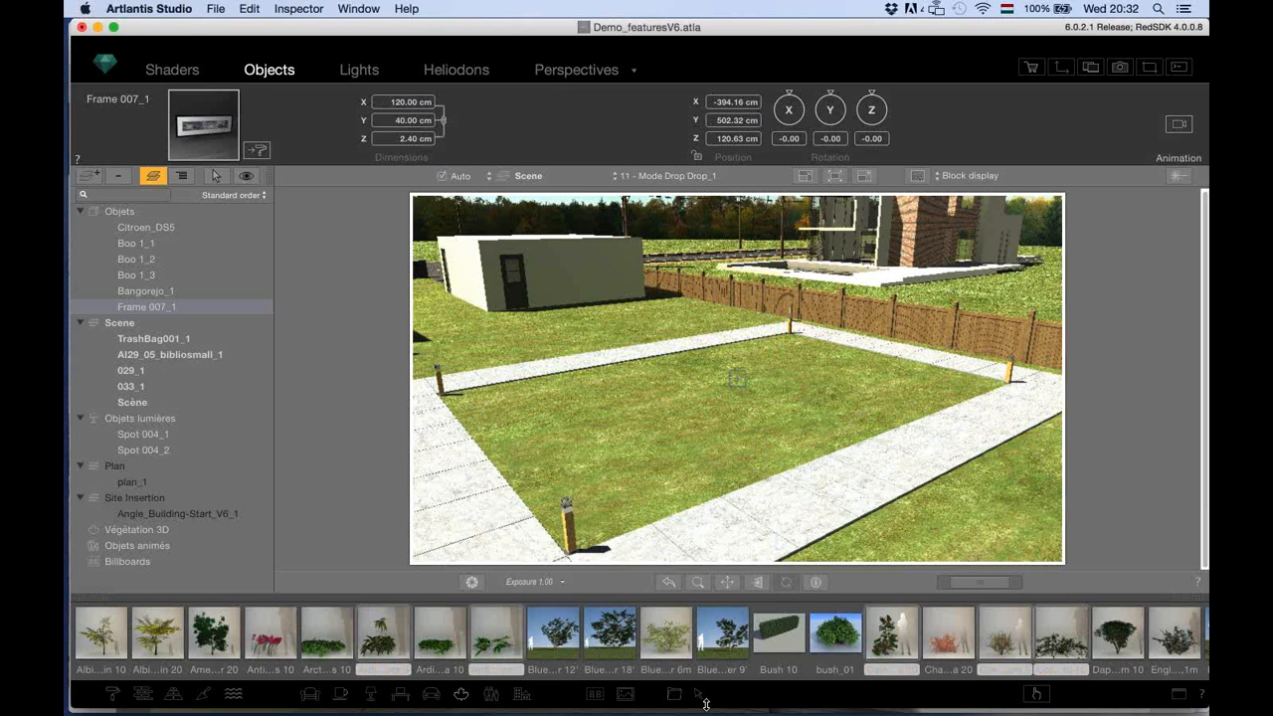
Show only the saved selection of media in the catalog and turn on the Drop Drop placement mode.
click(699, 693)
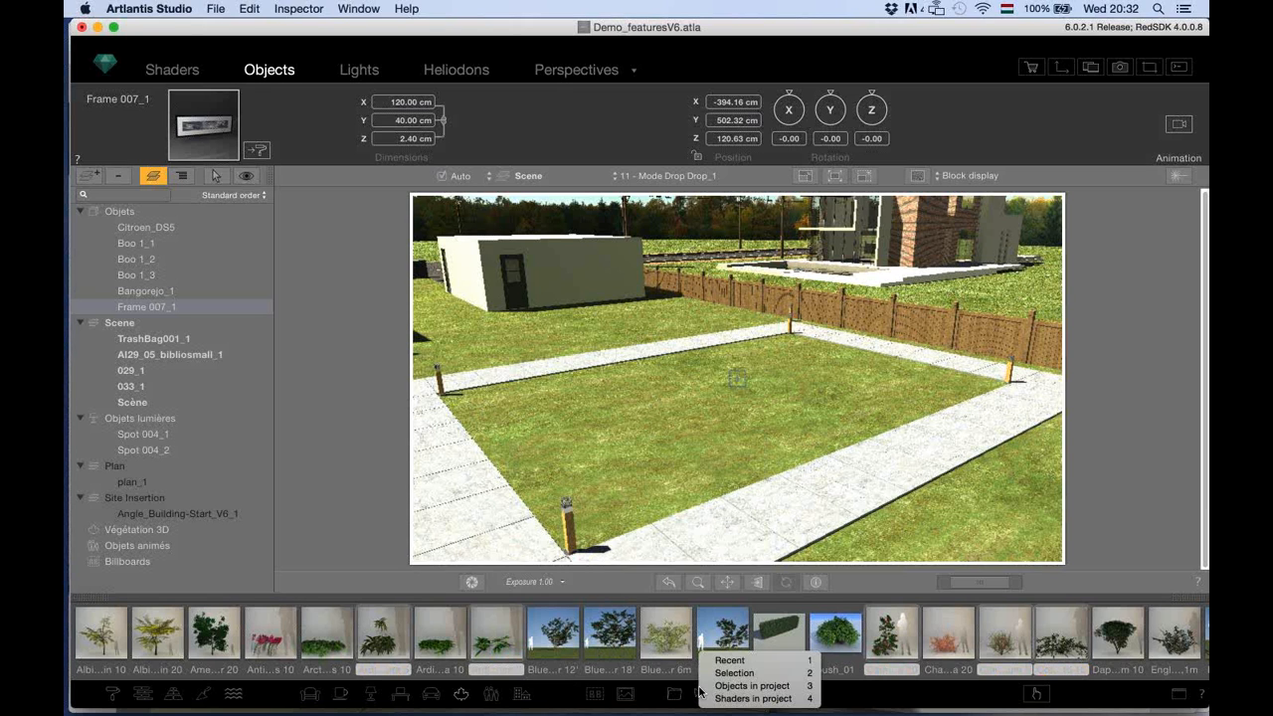
click(712, 674)
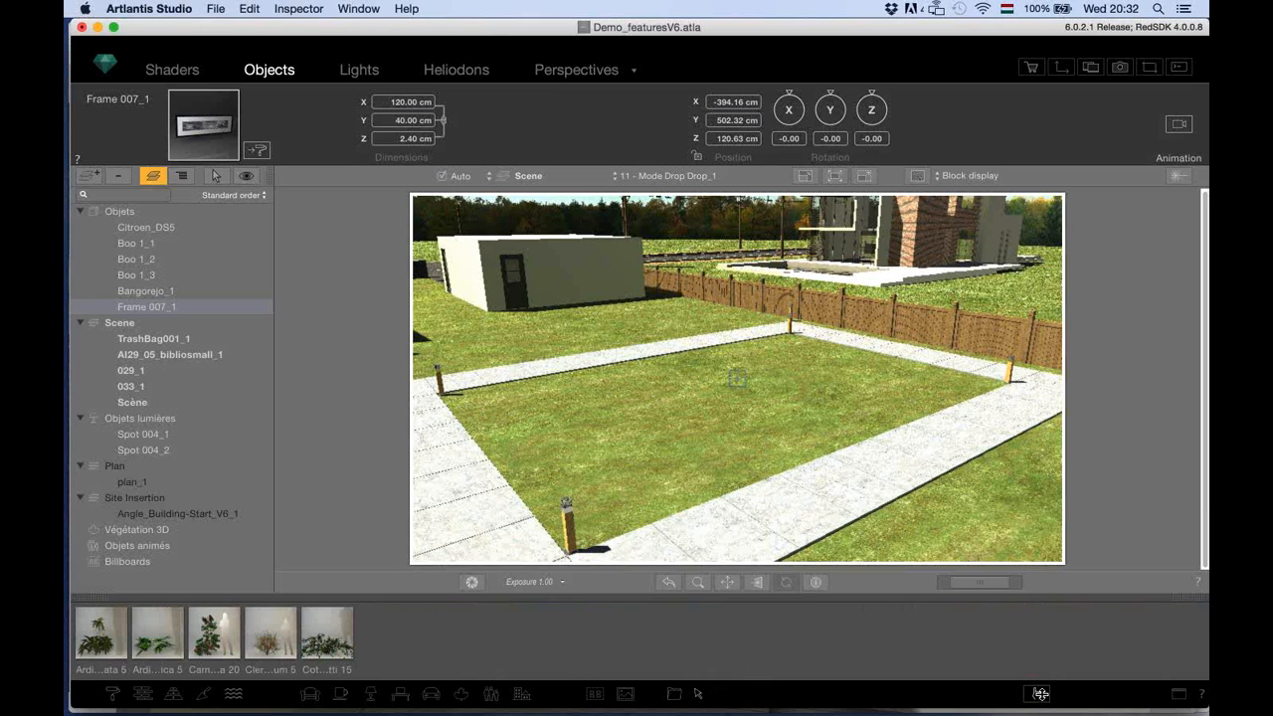
click(1038, 693)
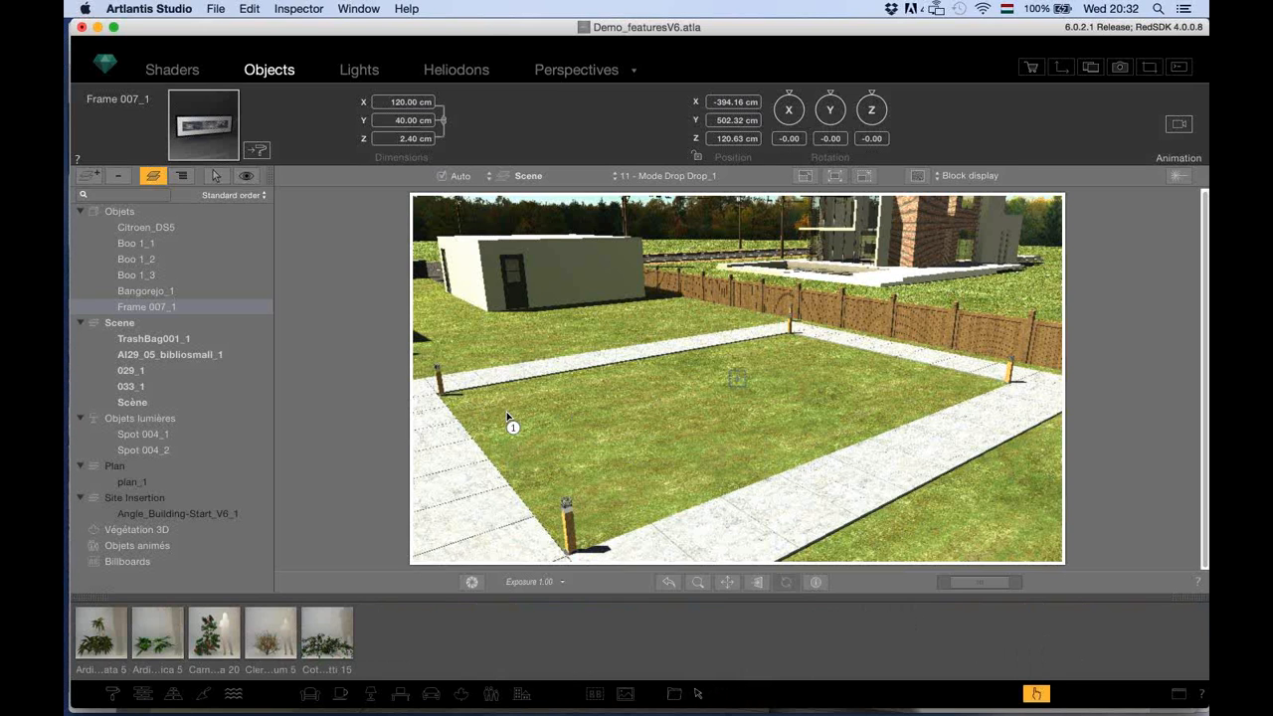
Scatter random plants from the selection across the paved-in lawn to fill it with a mixed shrub bed.
click(553, 416)
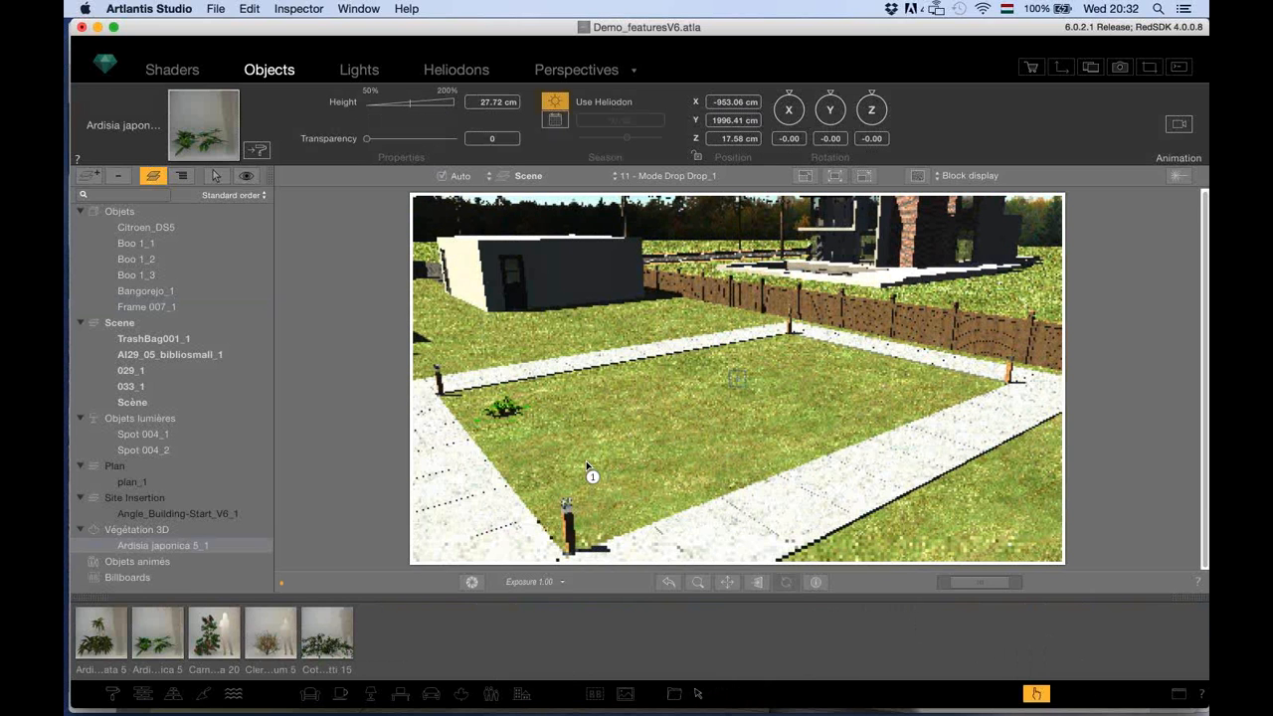
click(638, 403)
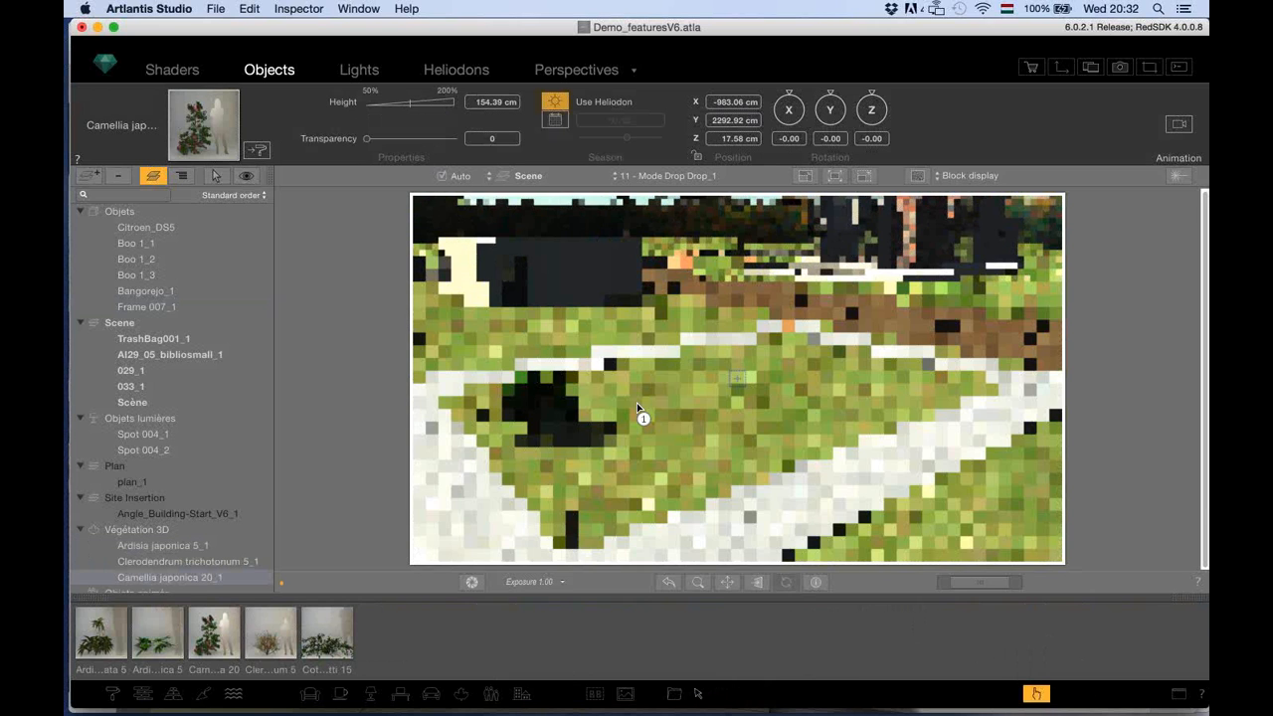
click(706, 384)
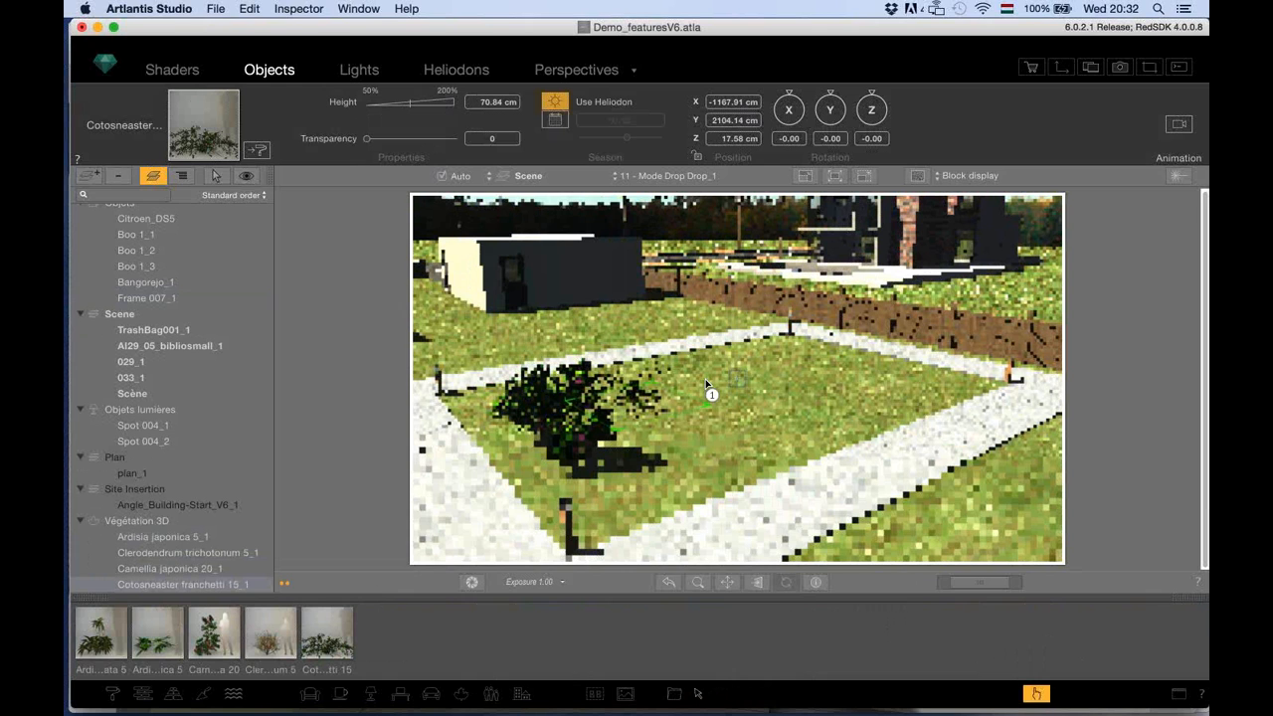
click(705, 384)
click(768, 411)
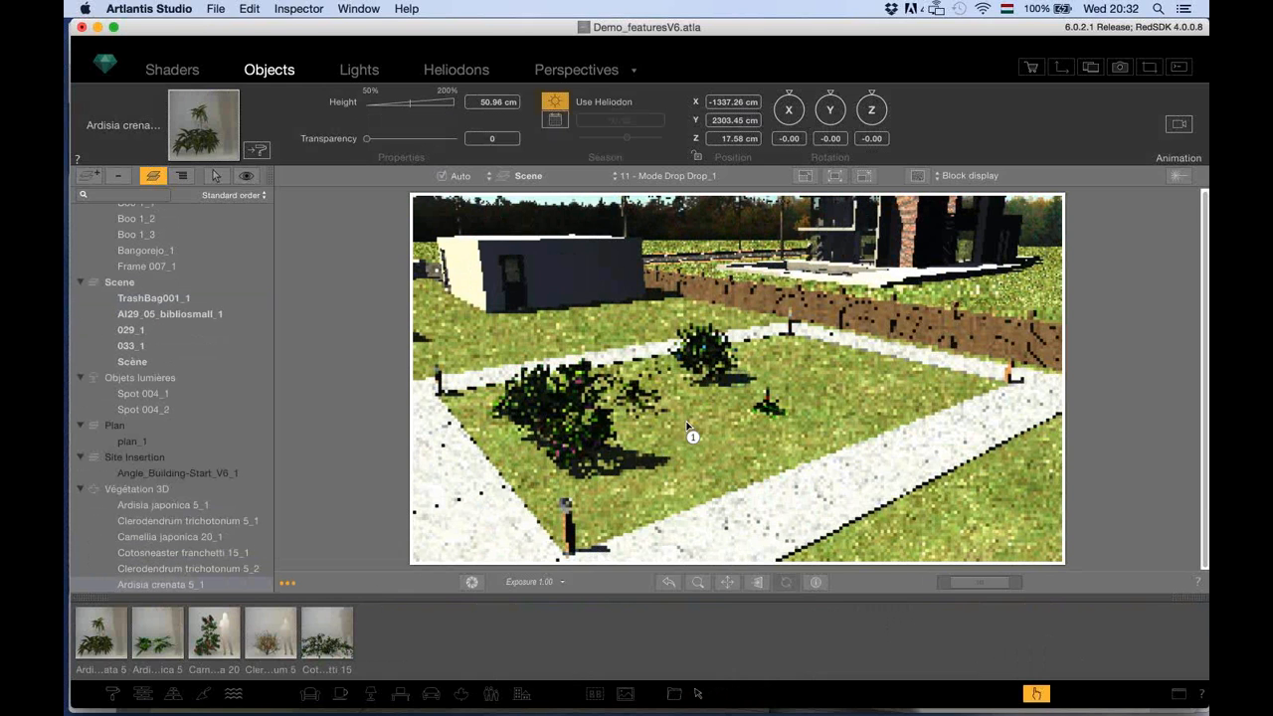
click(686, 427)
click(626, 492)
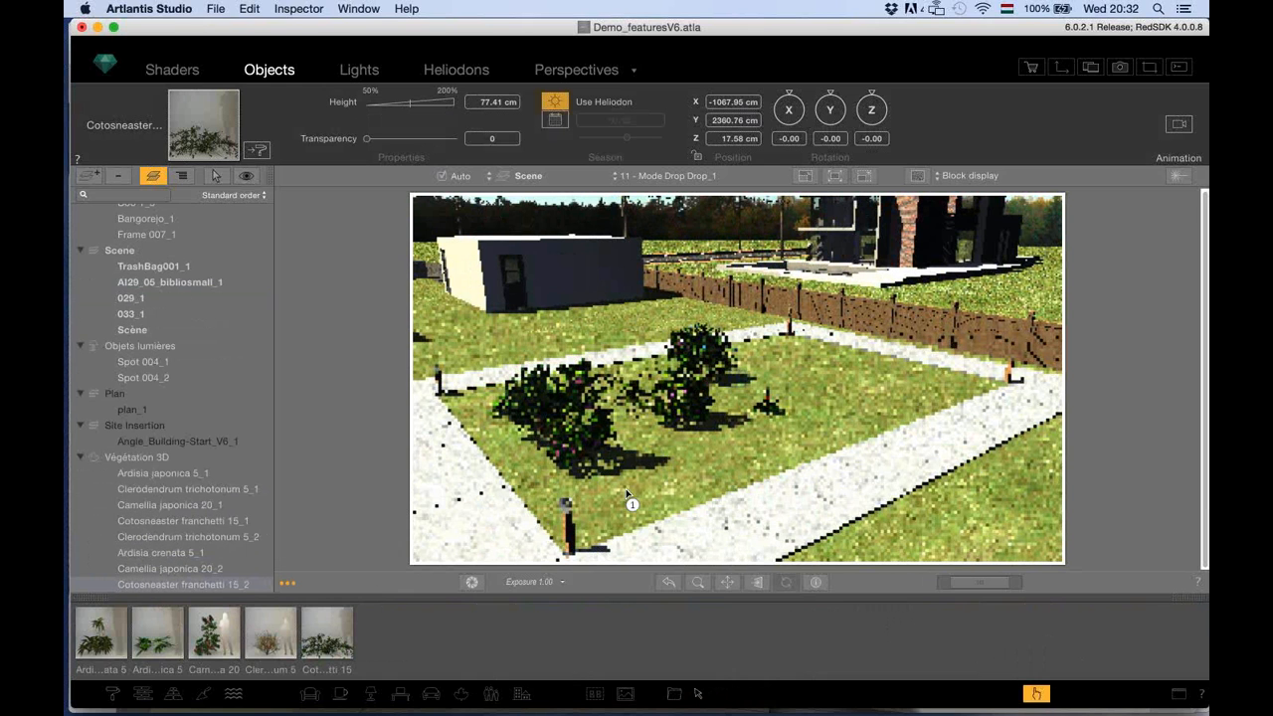
click(627, 493)
click(809, 438)
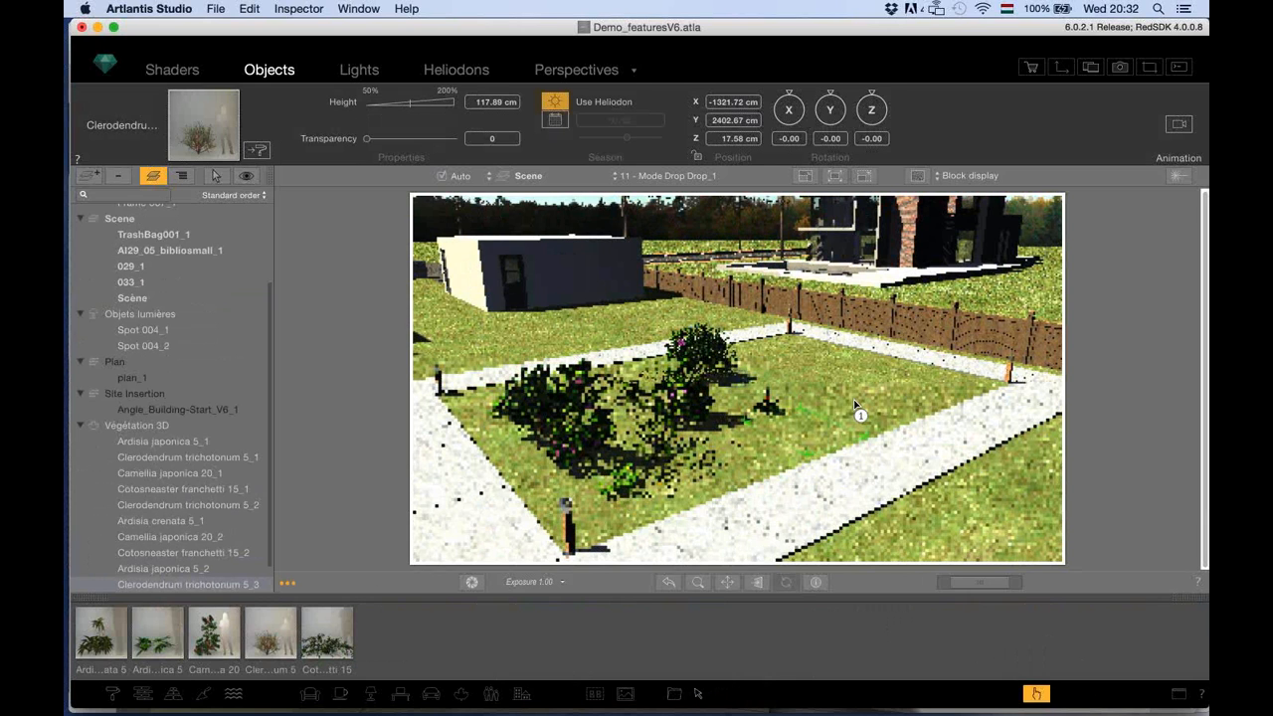
click(855, 405)
click(823, 355)
click(837, 372)
click(767, 440)
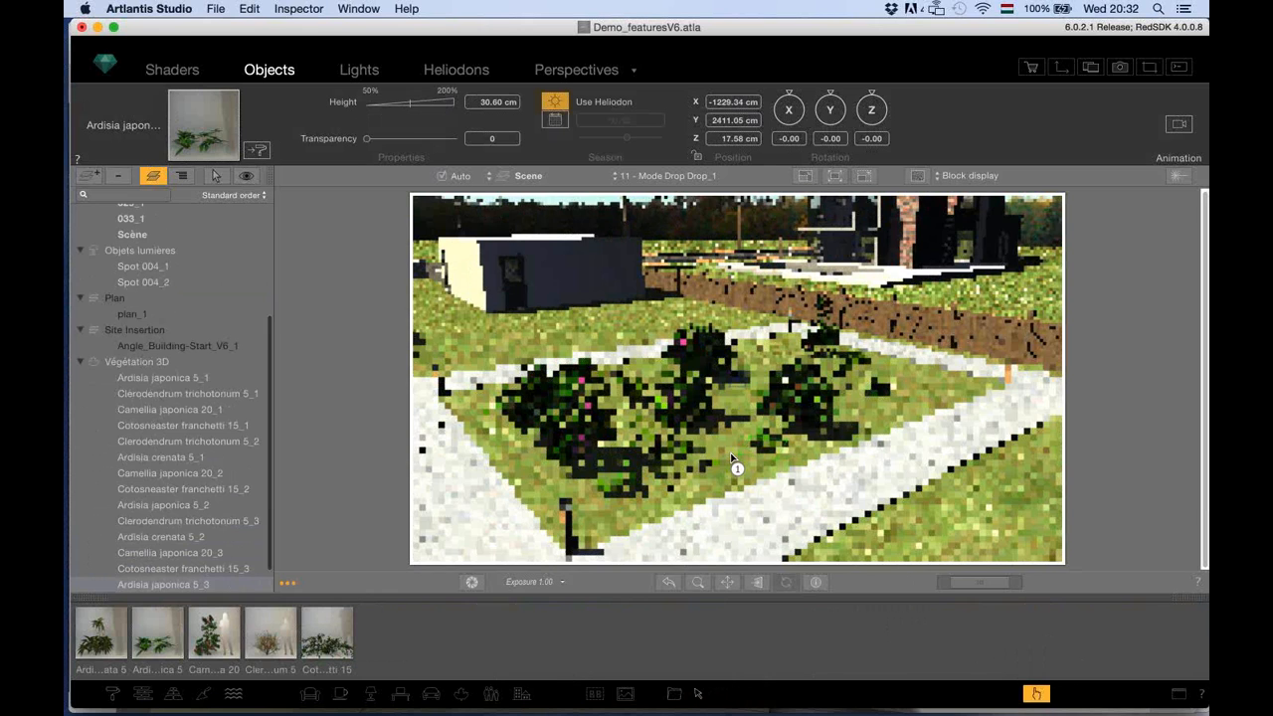
click(733, 459)
click(652, 496)
click(529, 489)
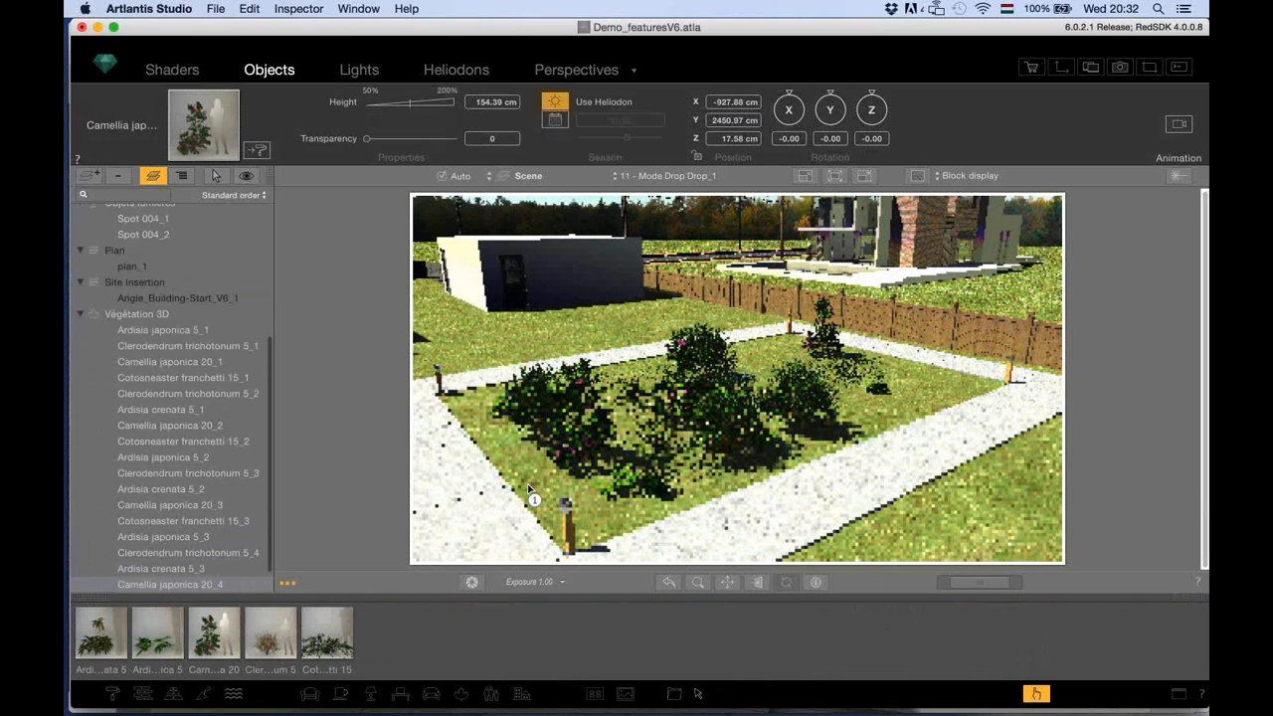
click(696, 443)
click(867, 398)
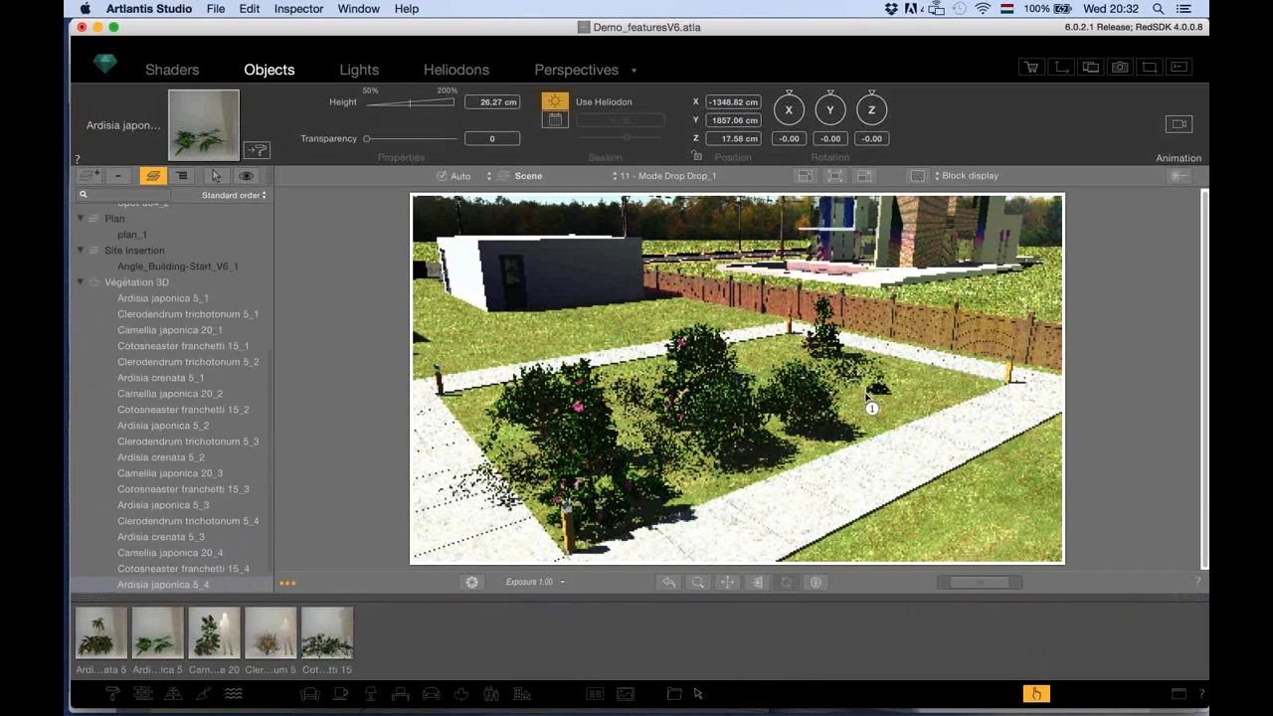
click(898, 392)
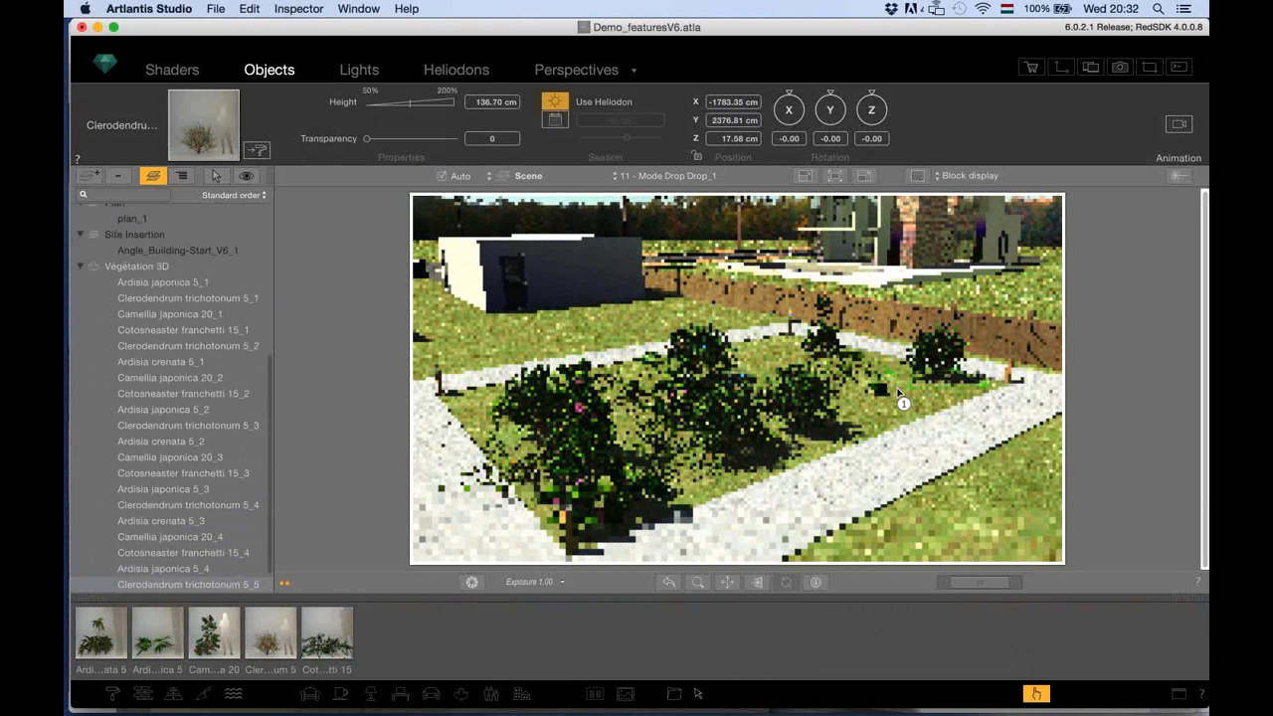
click(898, 392)
click(871, 409)
click(687, 466)
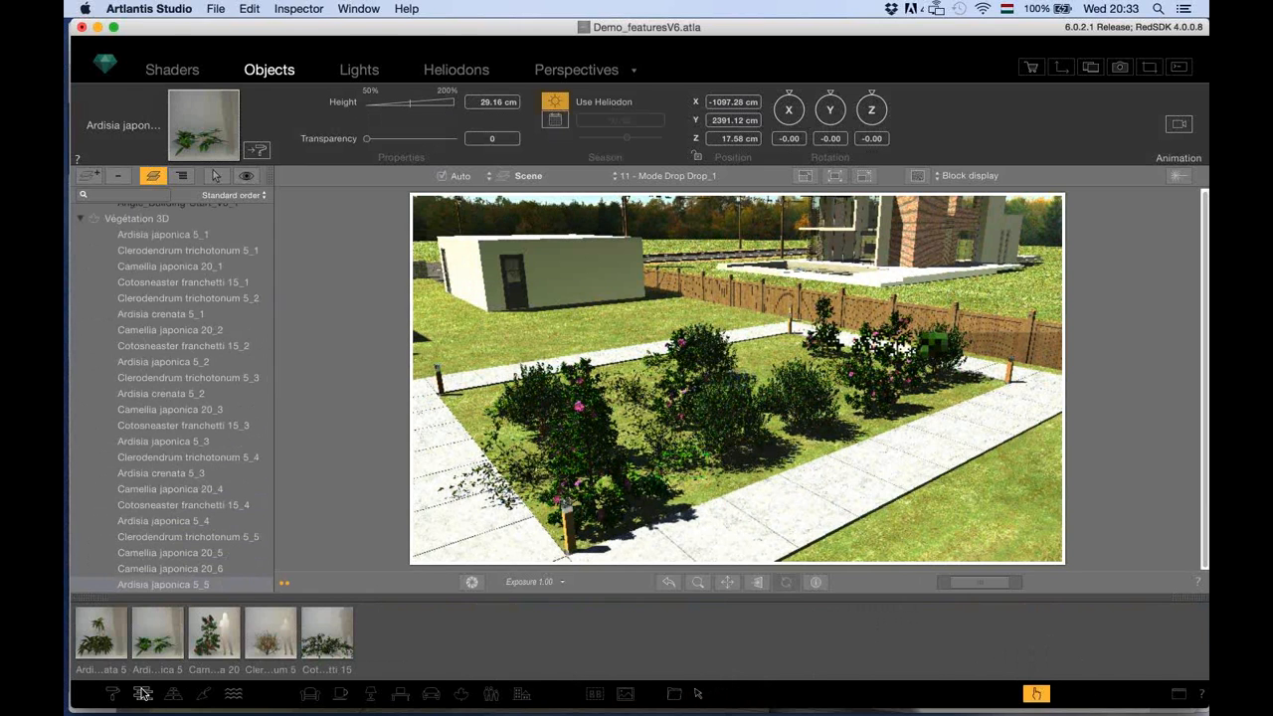
Make a new catalog selection from the BrickWall 006, 009 and 108 shaders and show only that selection.
click(142, 693)
click(447, 631)
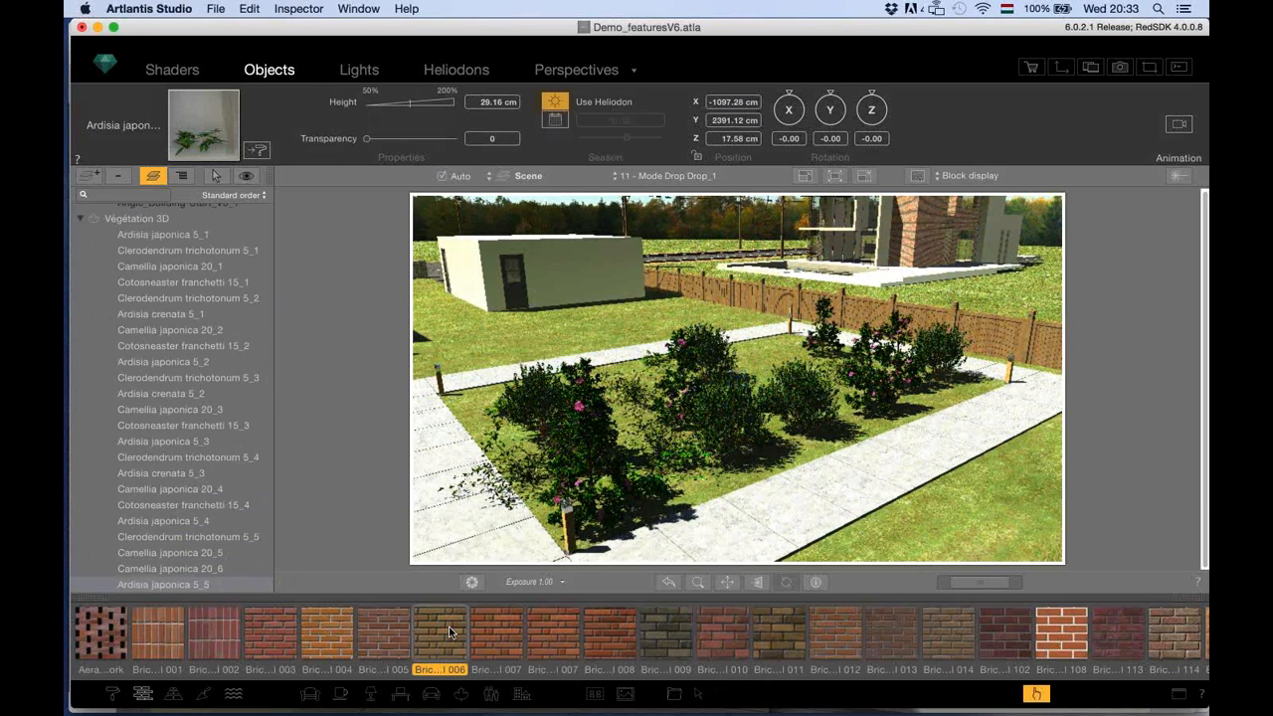
click(651, 632)
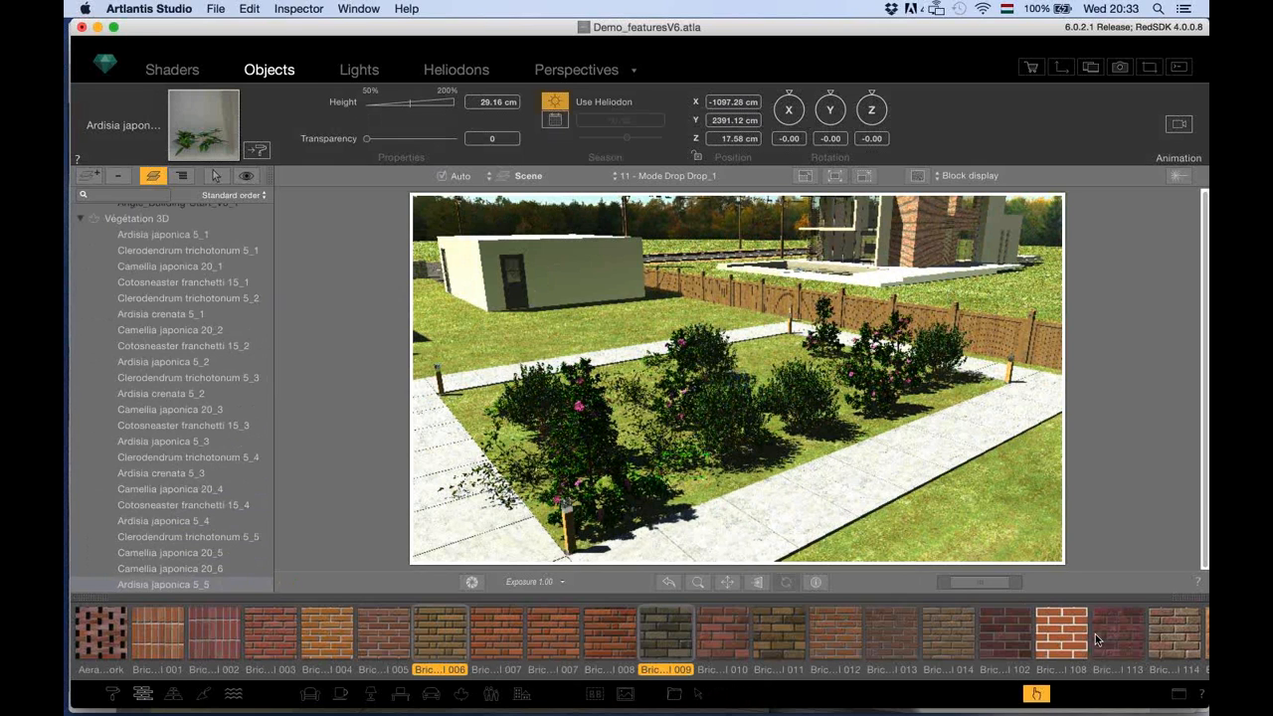
right_click(1063, 636)
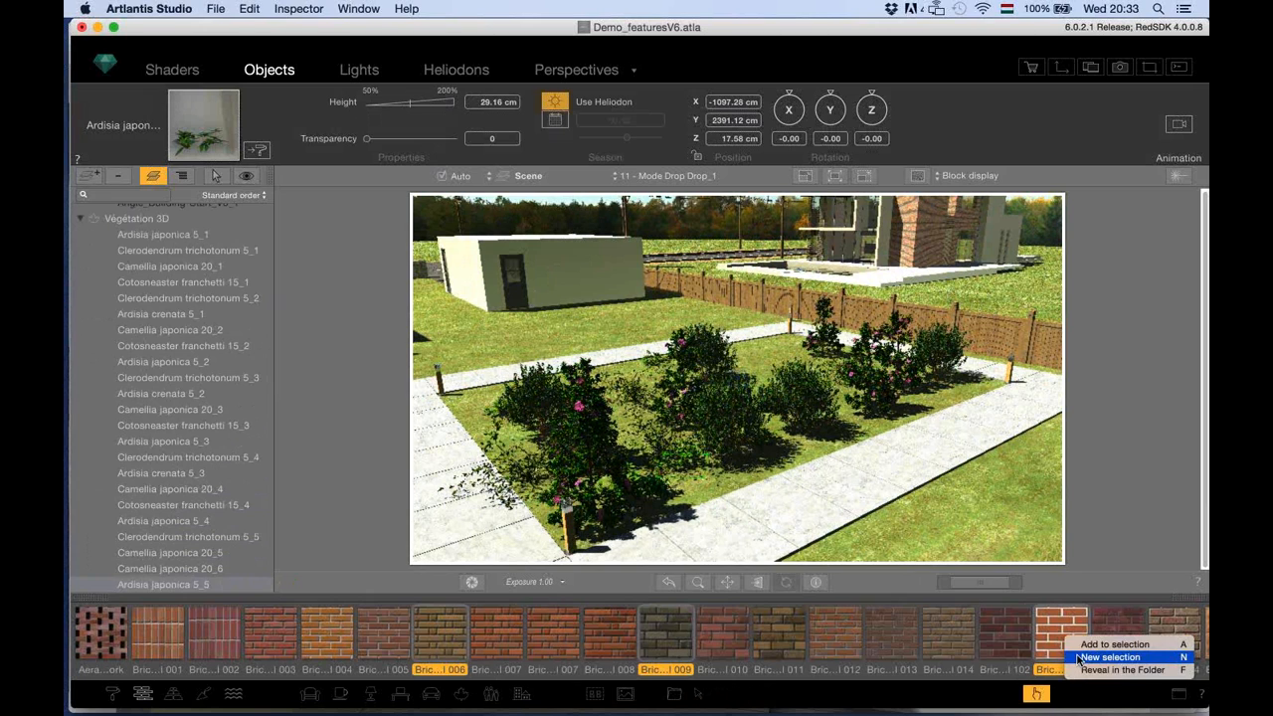
click(1084, 655)
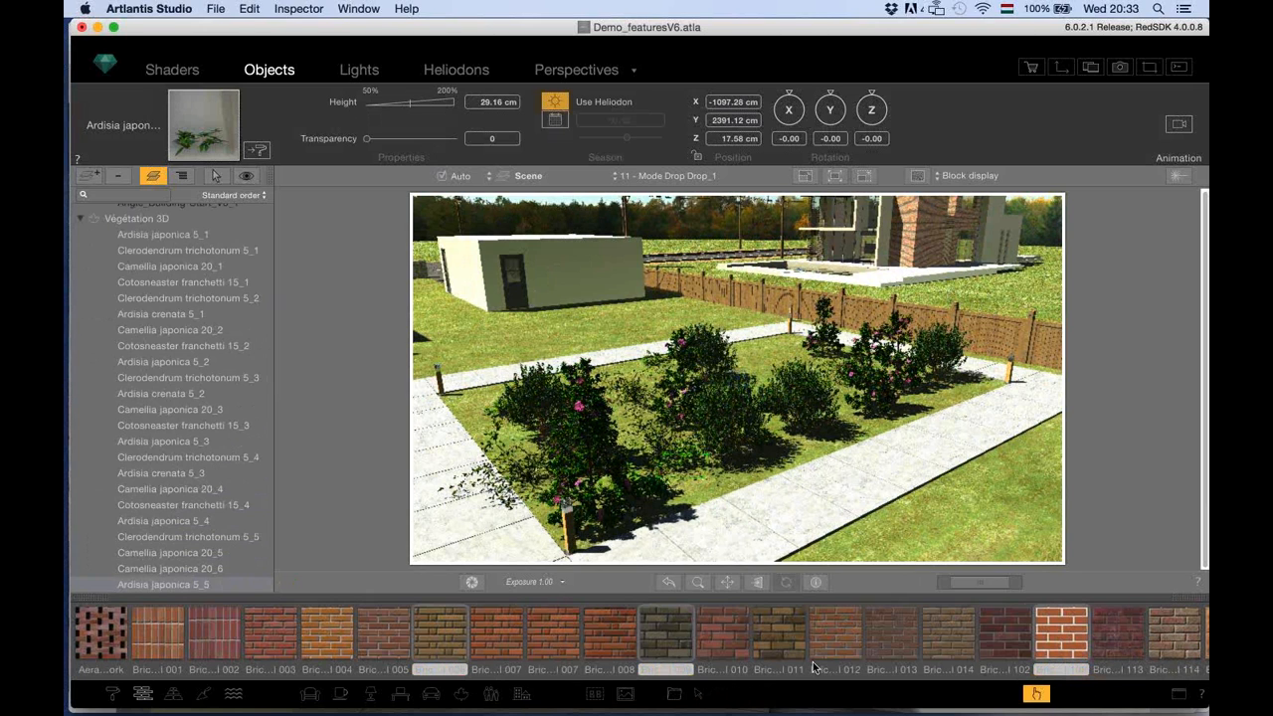
click(700, 692)
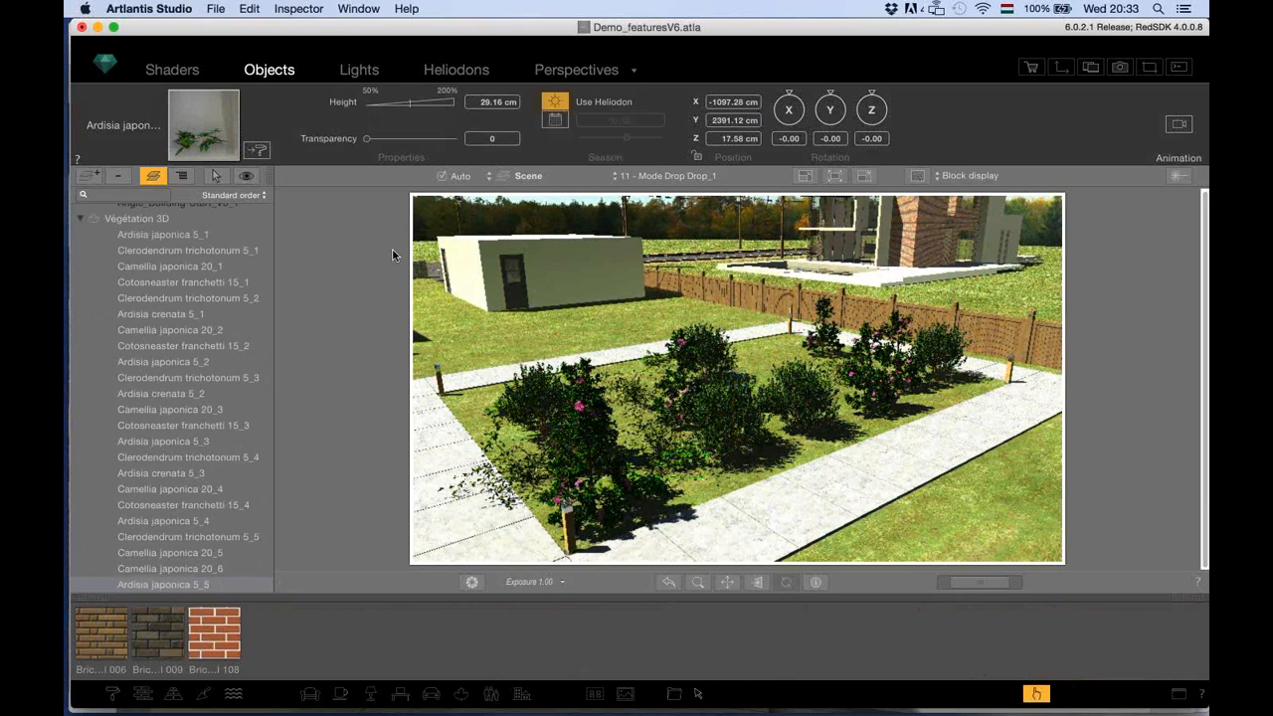
Turn off the Drop Drop mode and reframe the 11 - Mode Drop Drop_1 perspective to look down on the small outbuilding.
click(558, 71)
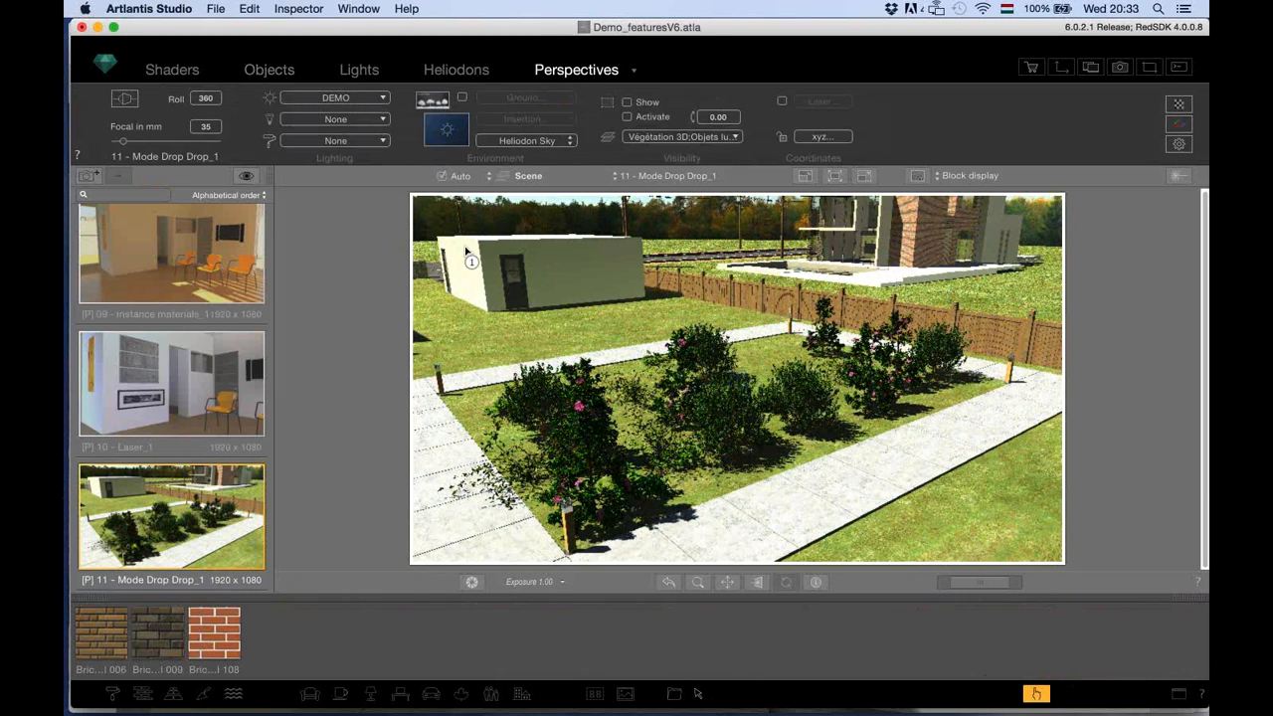
click(1035, 693)
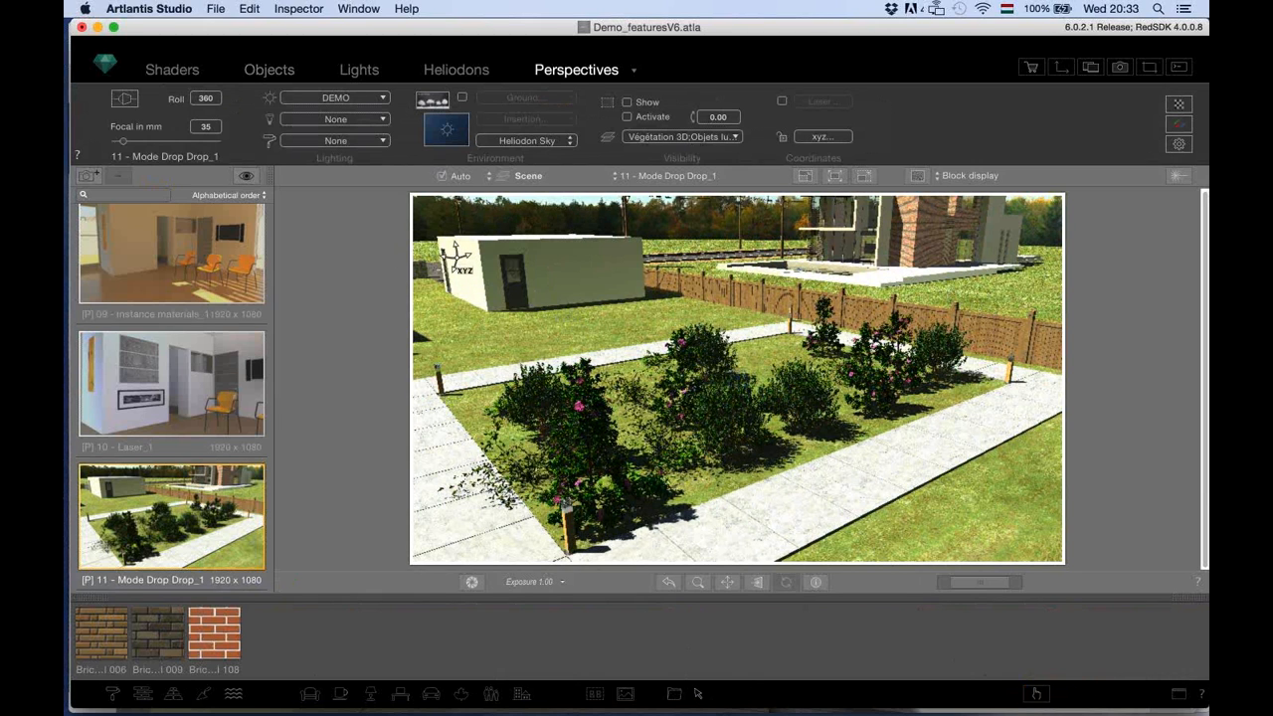
scroll(455, 257, up, 3)
scroll(455, 257, up, 2)
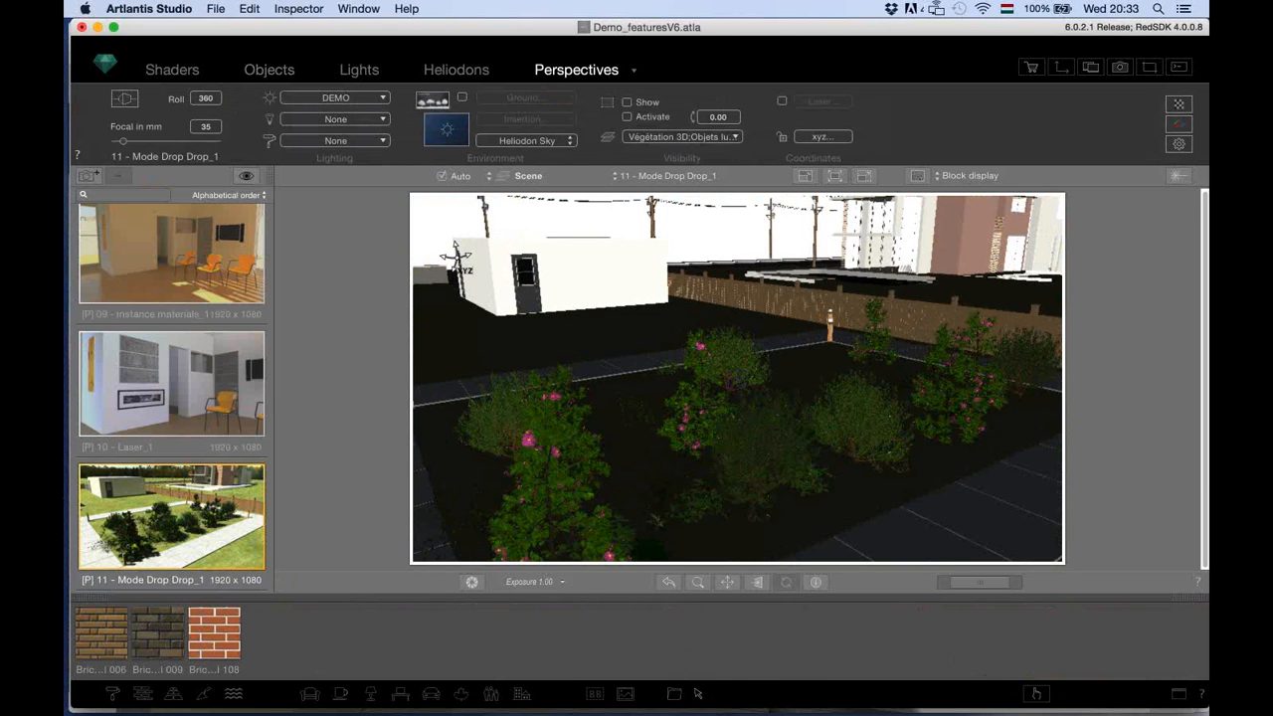
scroll(456, 257, up, 5)
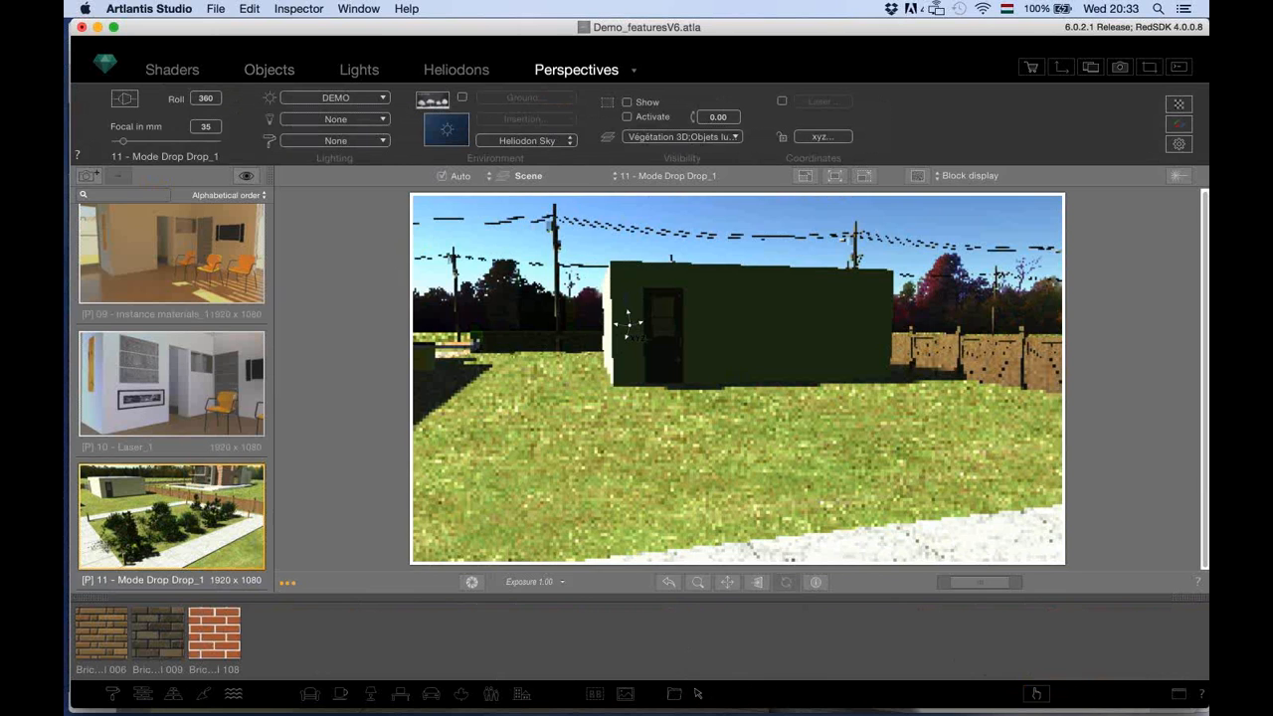
drag(628, 324, 676, 268)
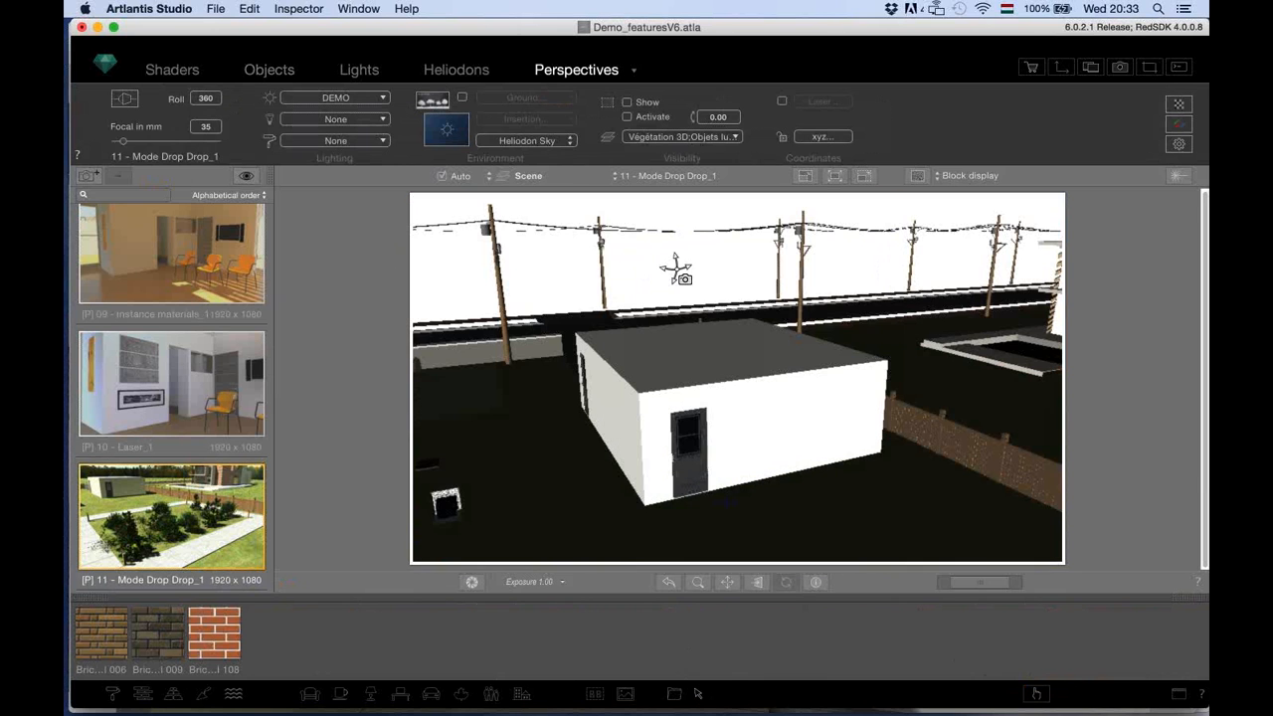
Turn the Drop Drop mode back on and drop random brick shaders from the selection onto the outbuilding.
click(1035, 696)
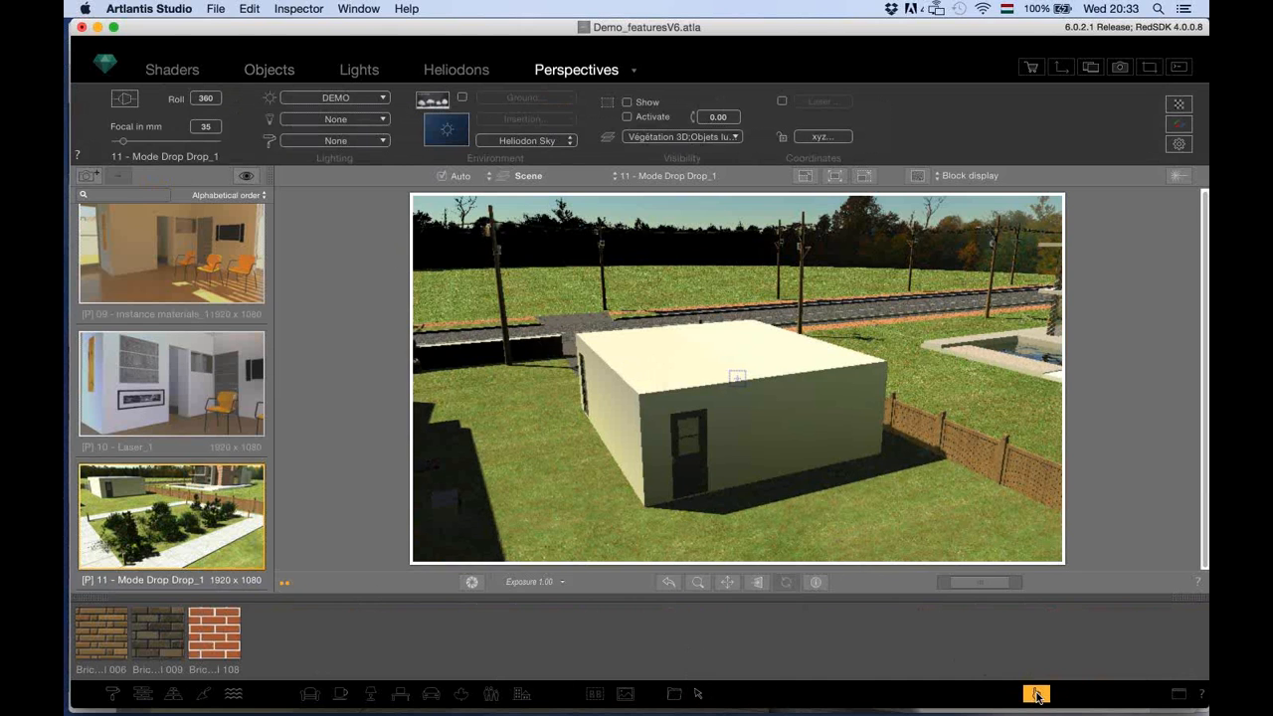
click(694, 374)
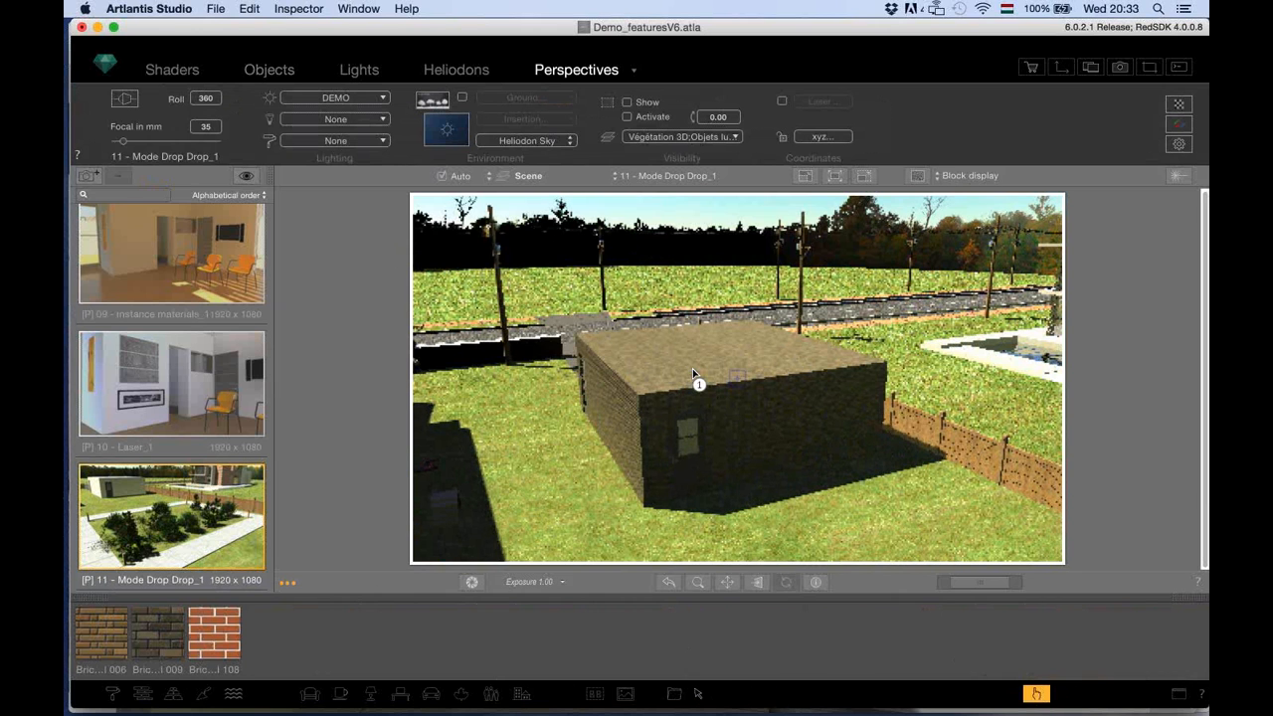
click(694, 374)
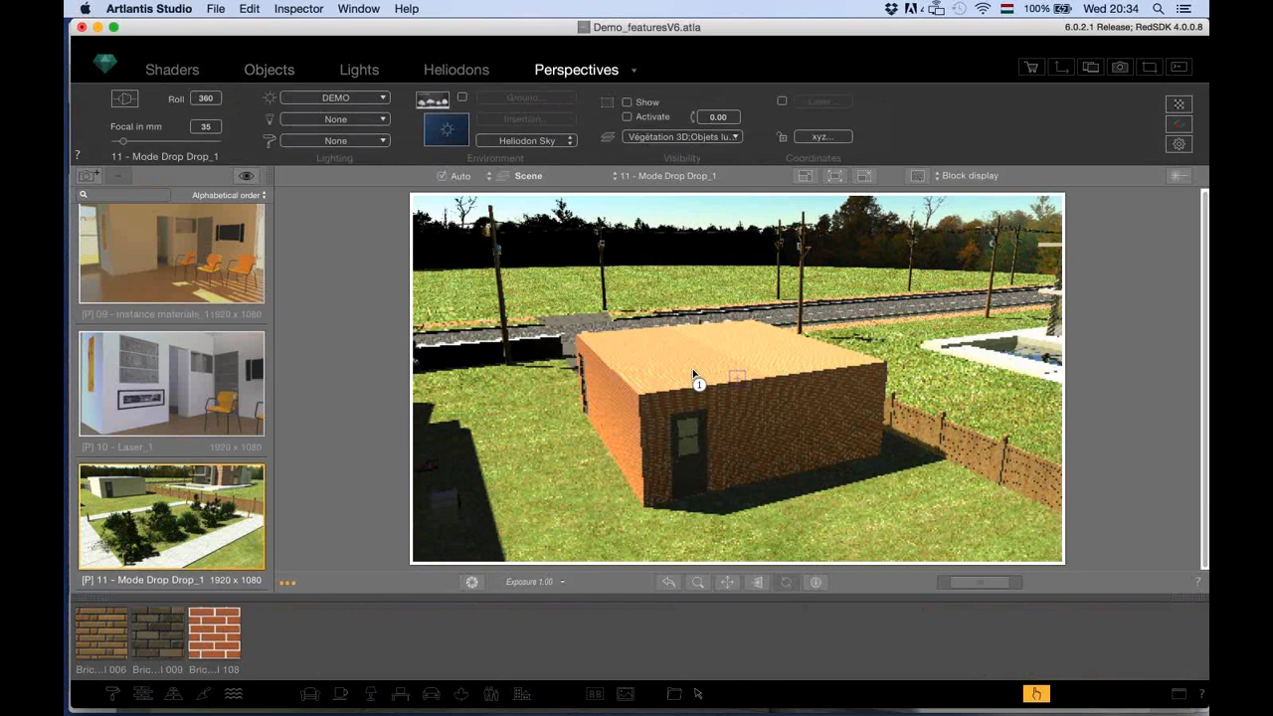
click(694, 374)
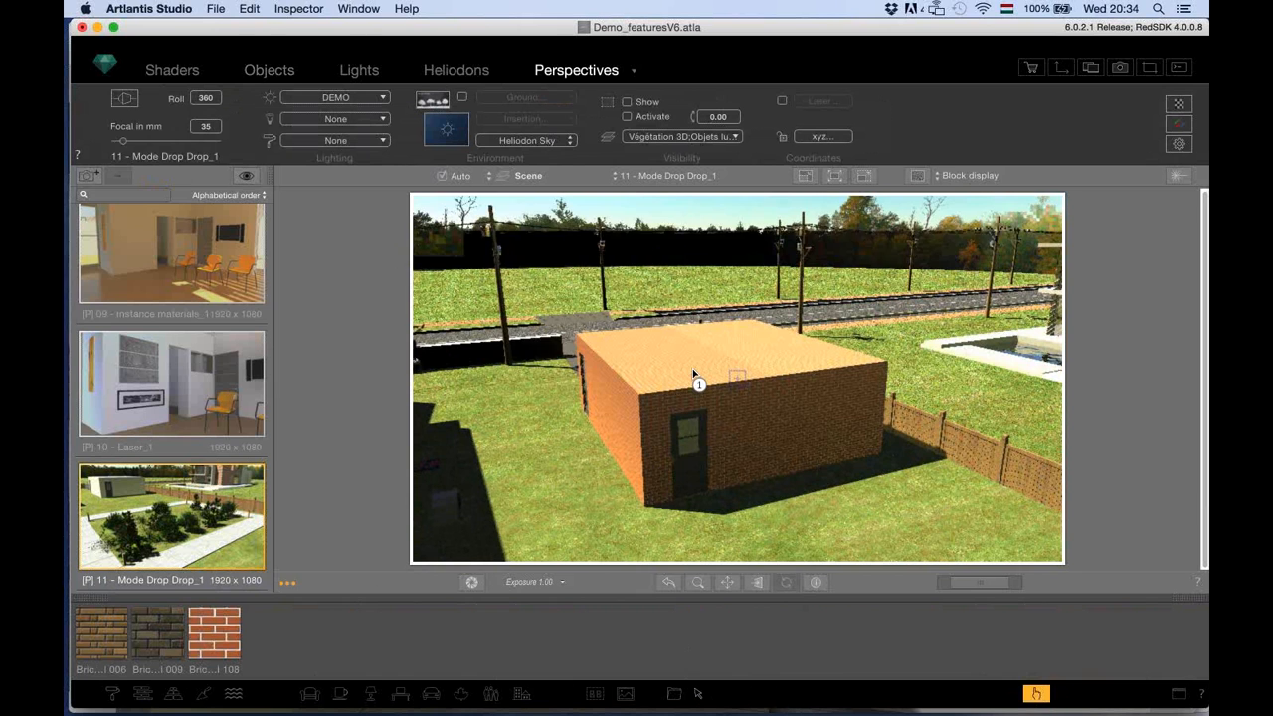
Switch the preview to the 12 - Matte Shadow_1 perspective.
click(690, 175)
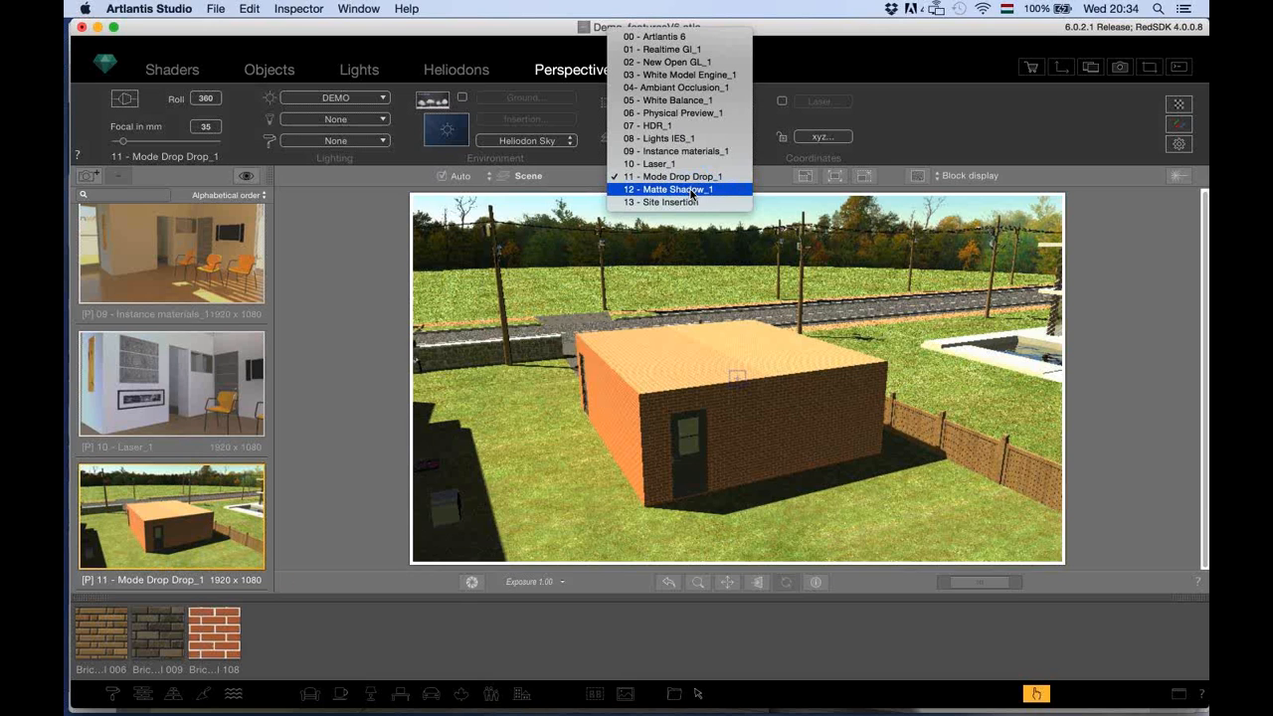
key(Escape)
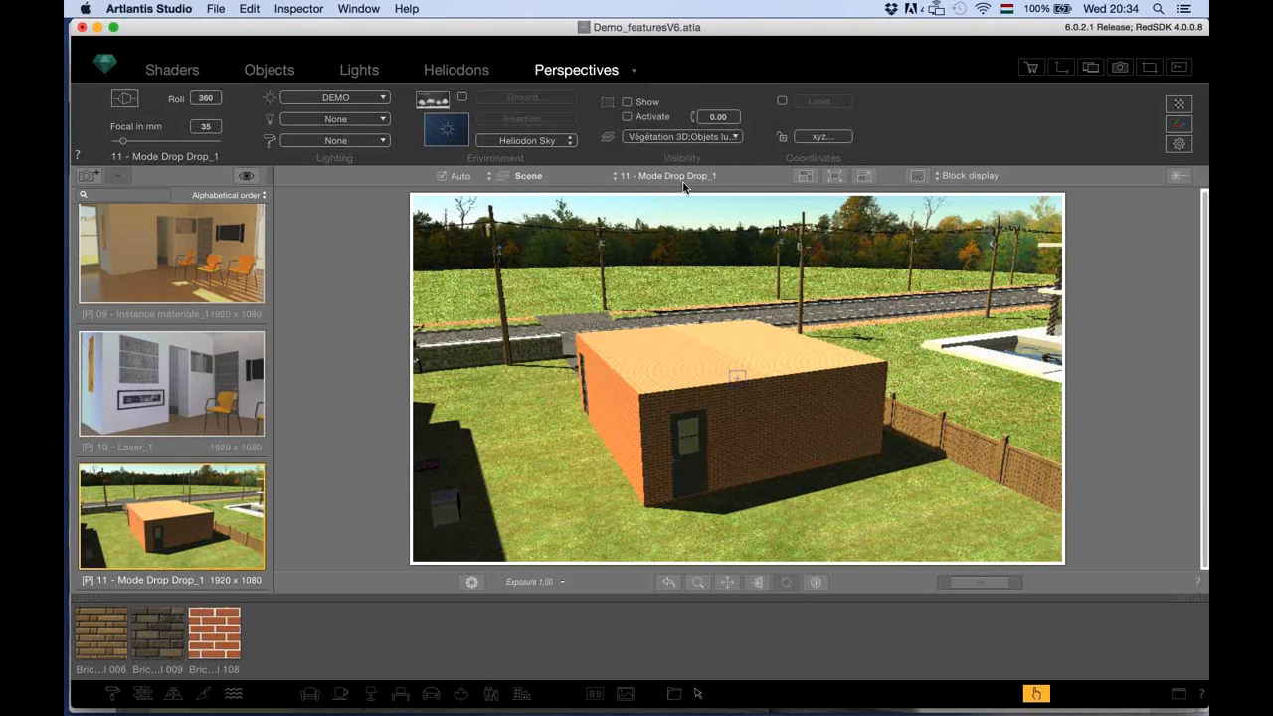
click(683, 178)
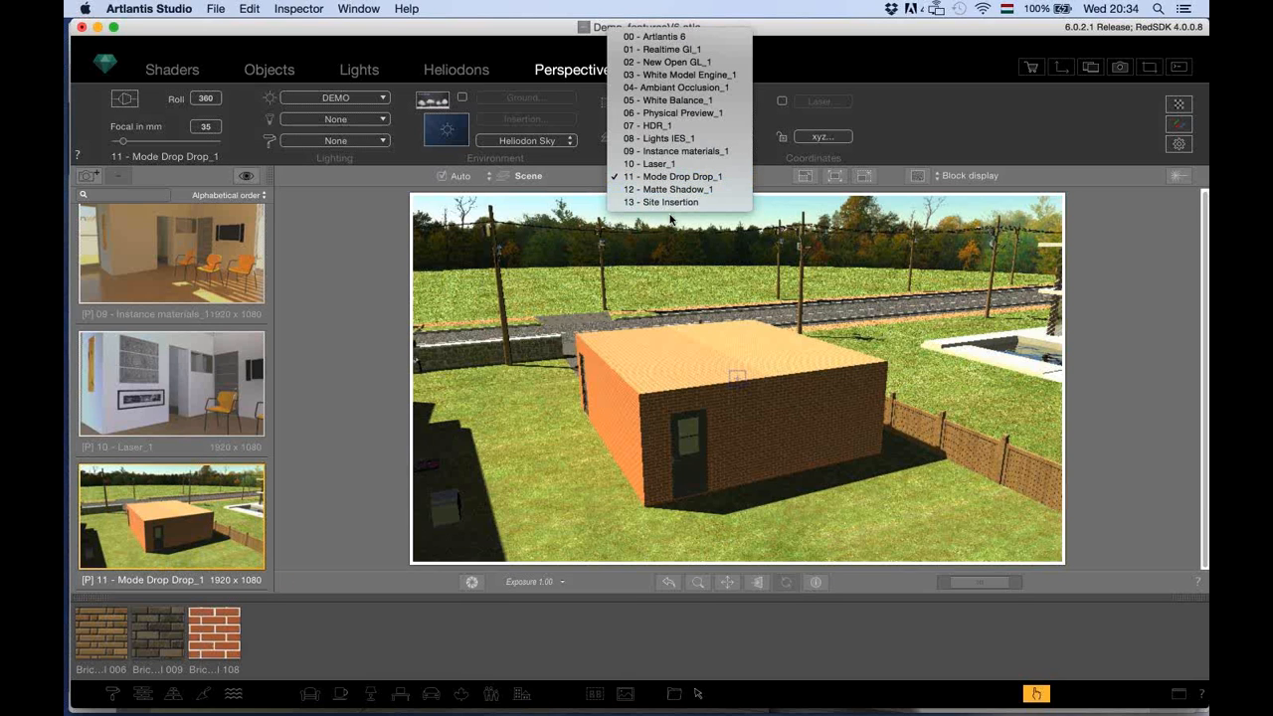
click(627, 280)
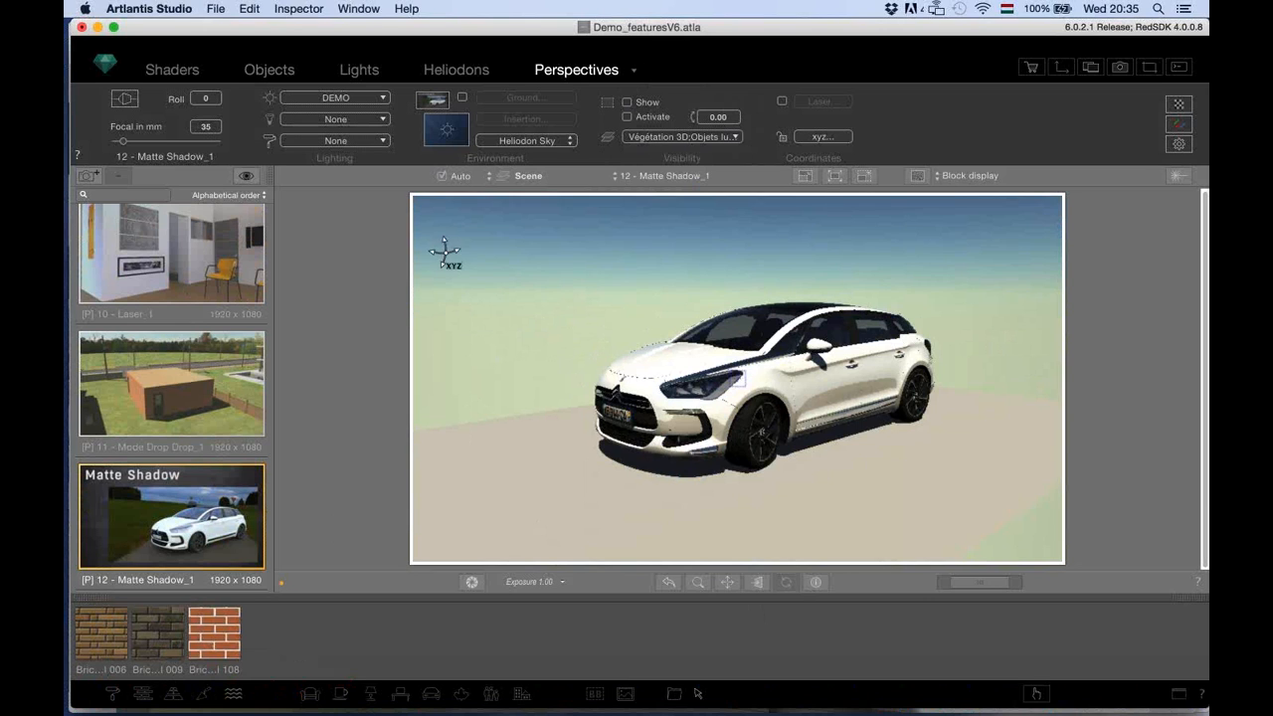
Set the heliodon of the Matte Shadow perspective to None.
click(443, 133)
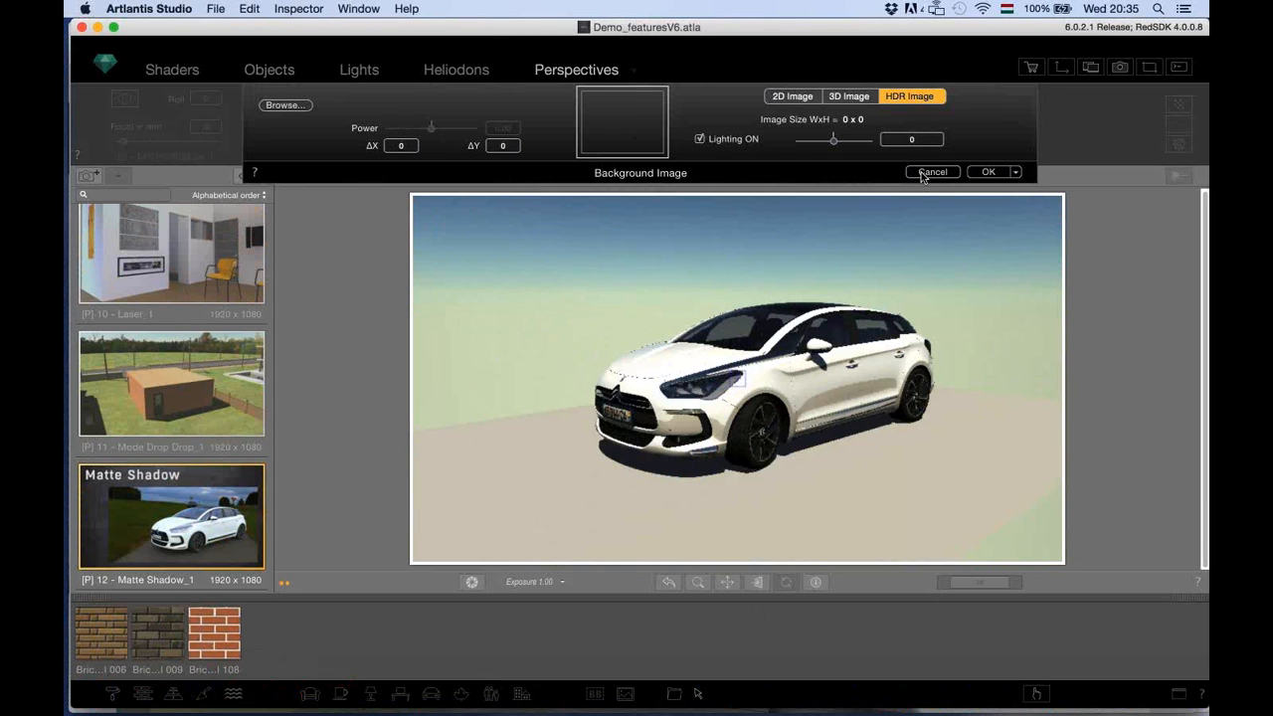
click(930, 172)
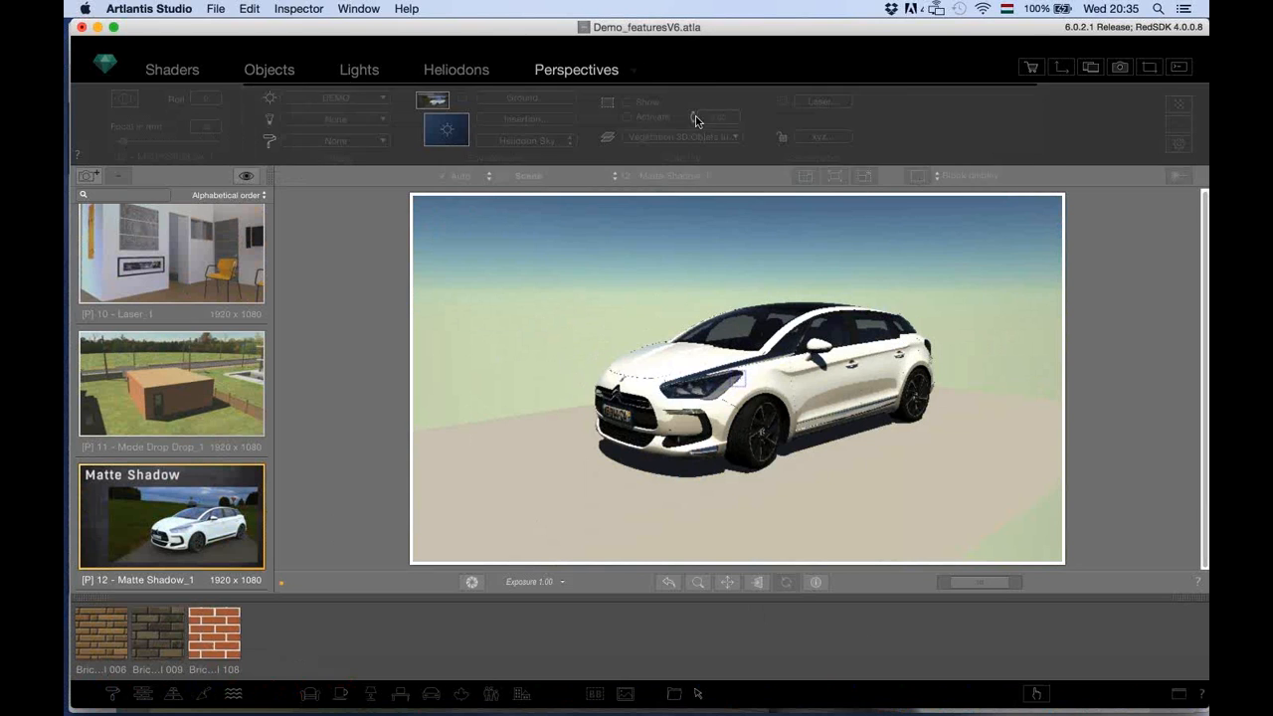
click(371, 98)
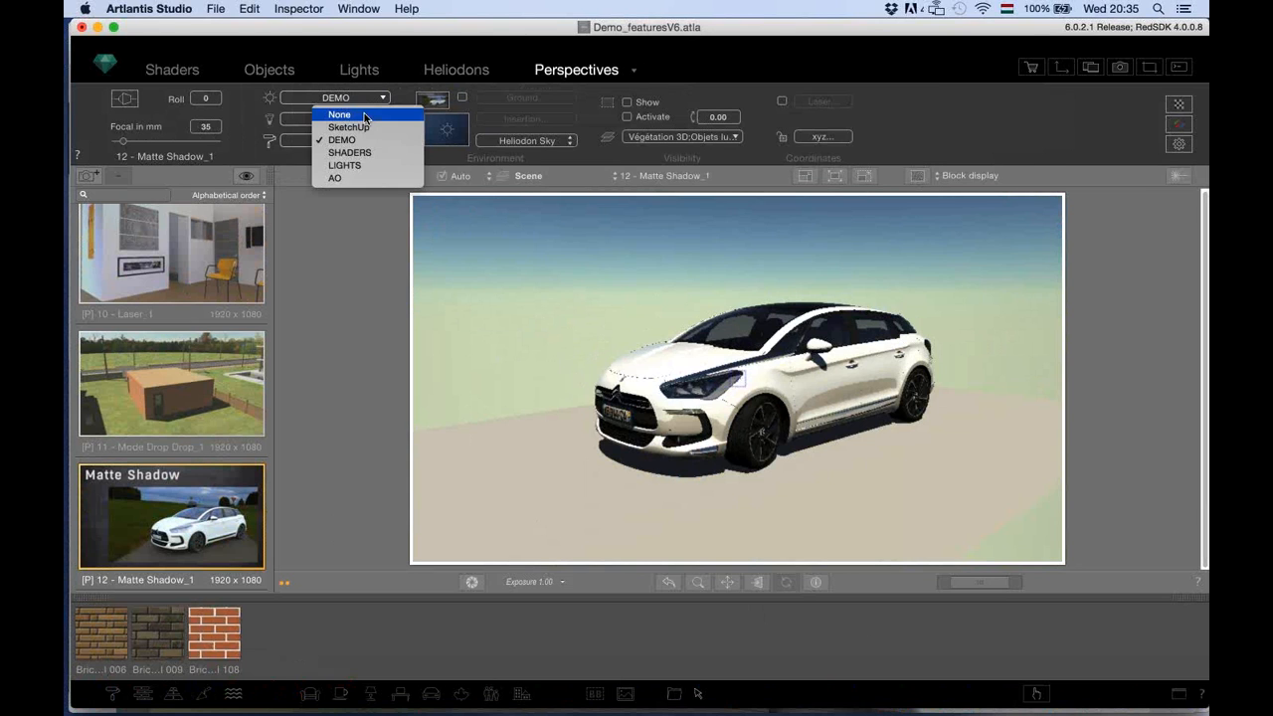
click(365, 116)
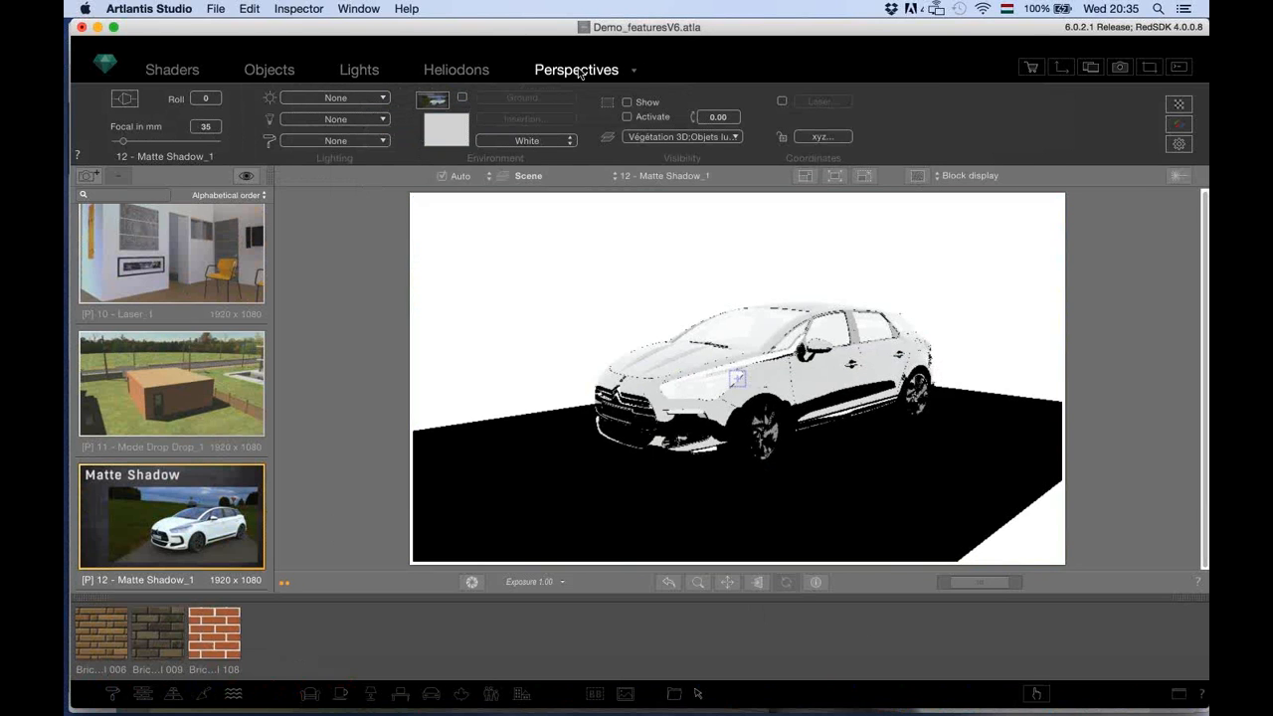
Load HDR_111_Parking_Lot_2_Ref.hdr from the desktop's ATL6_demo folder as the perspective's HDR background image, keeping its lighting on.
click(448, 135)
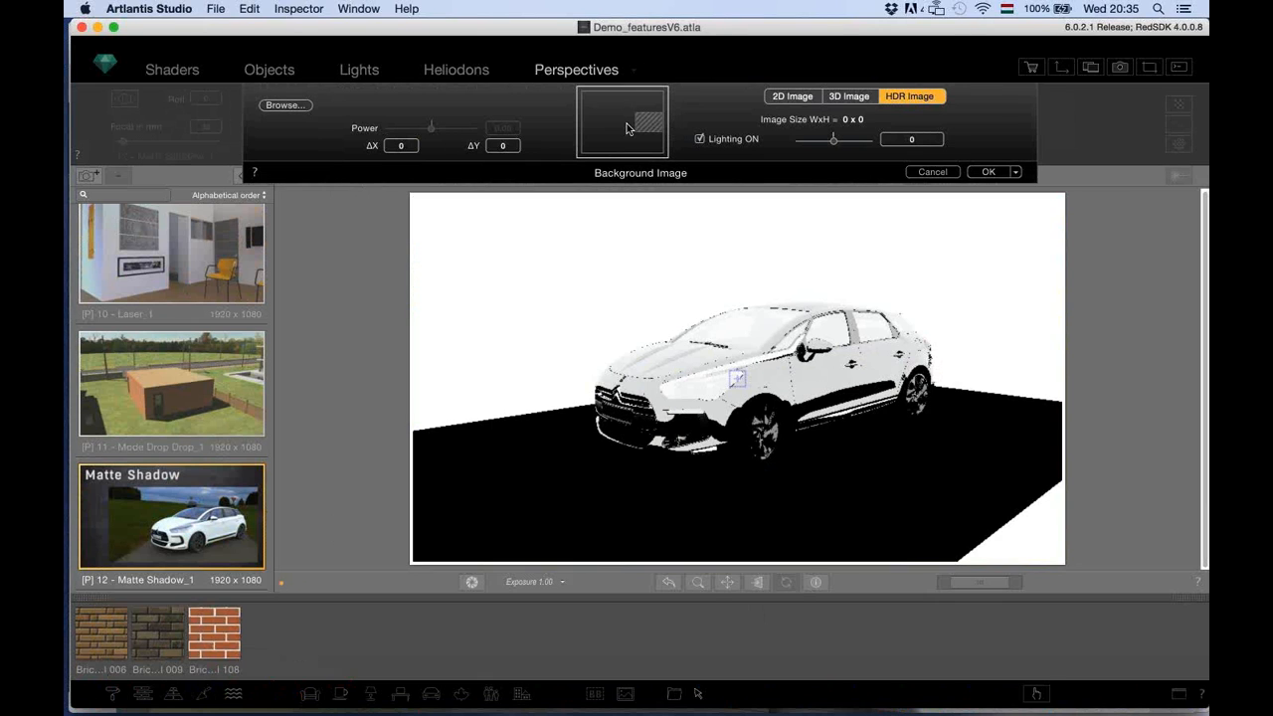
click(627, 128)
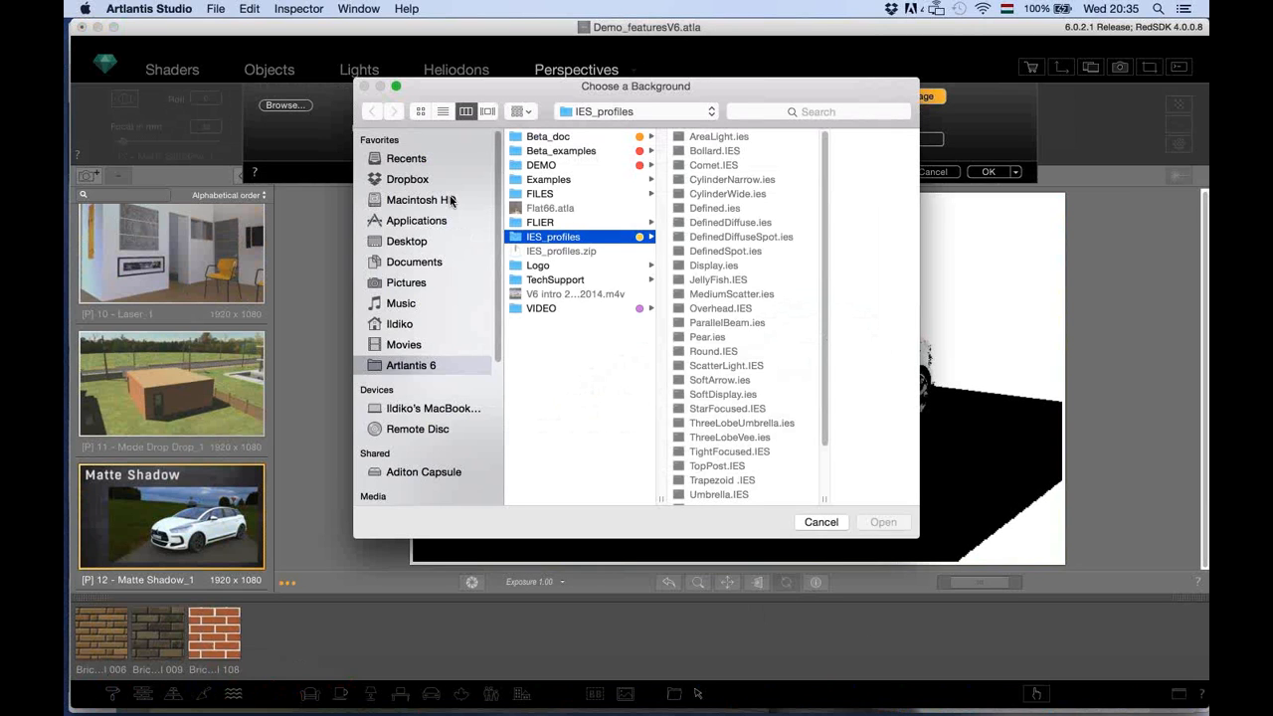
click(438, 240)
click(547, 151)
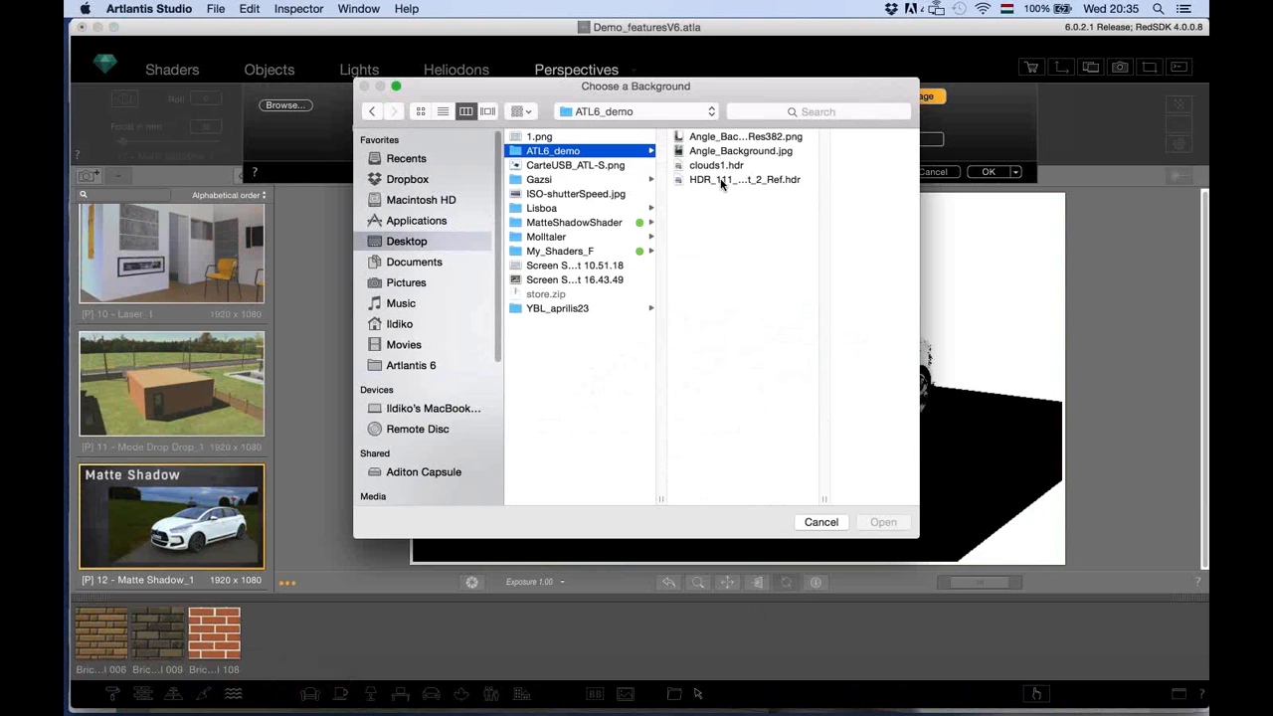
click(722, 180)
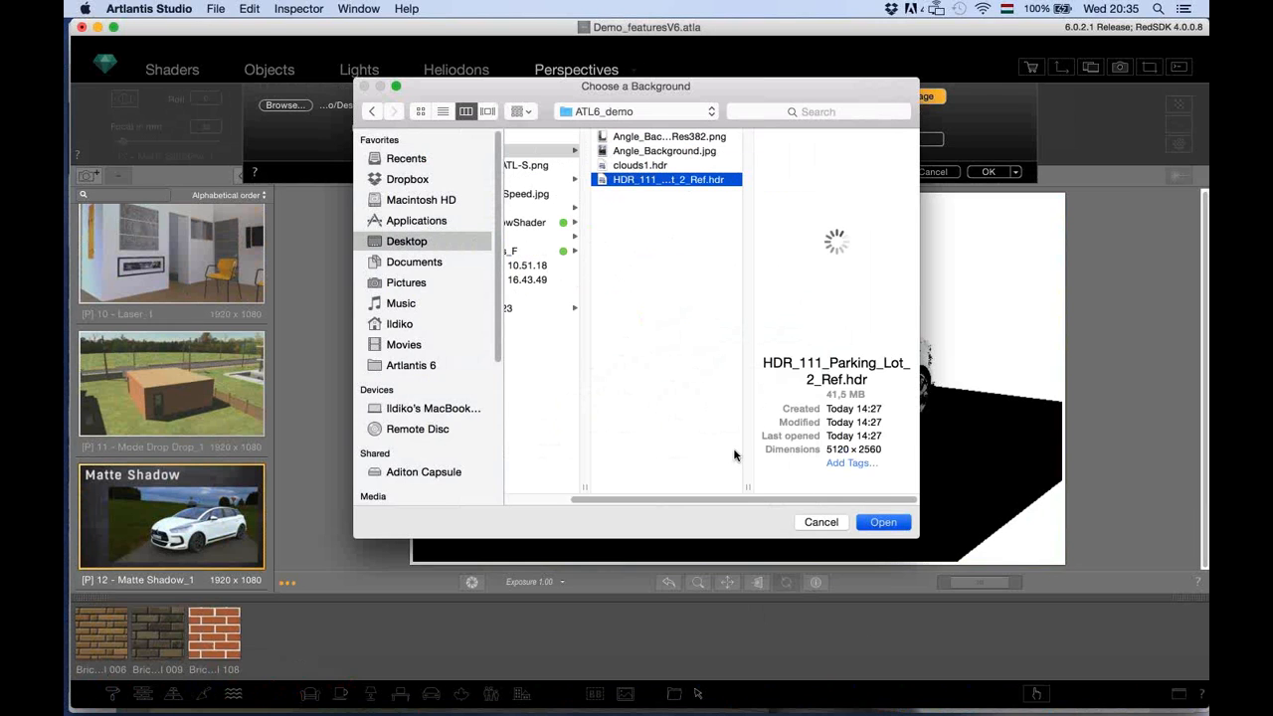
key(Return)
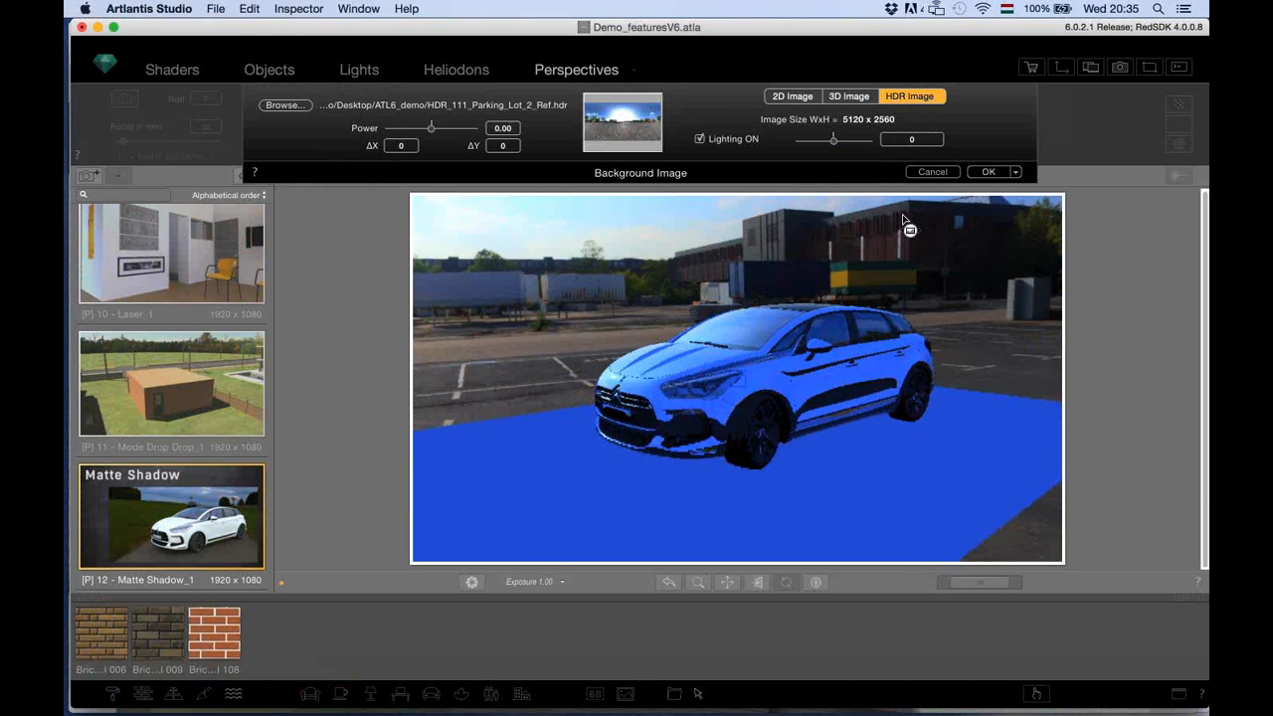
click(989, 172)
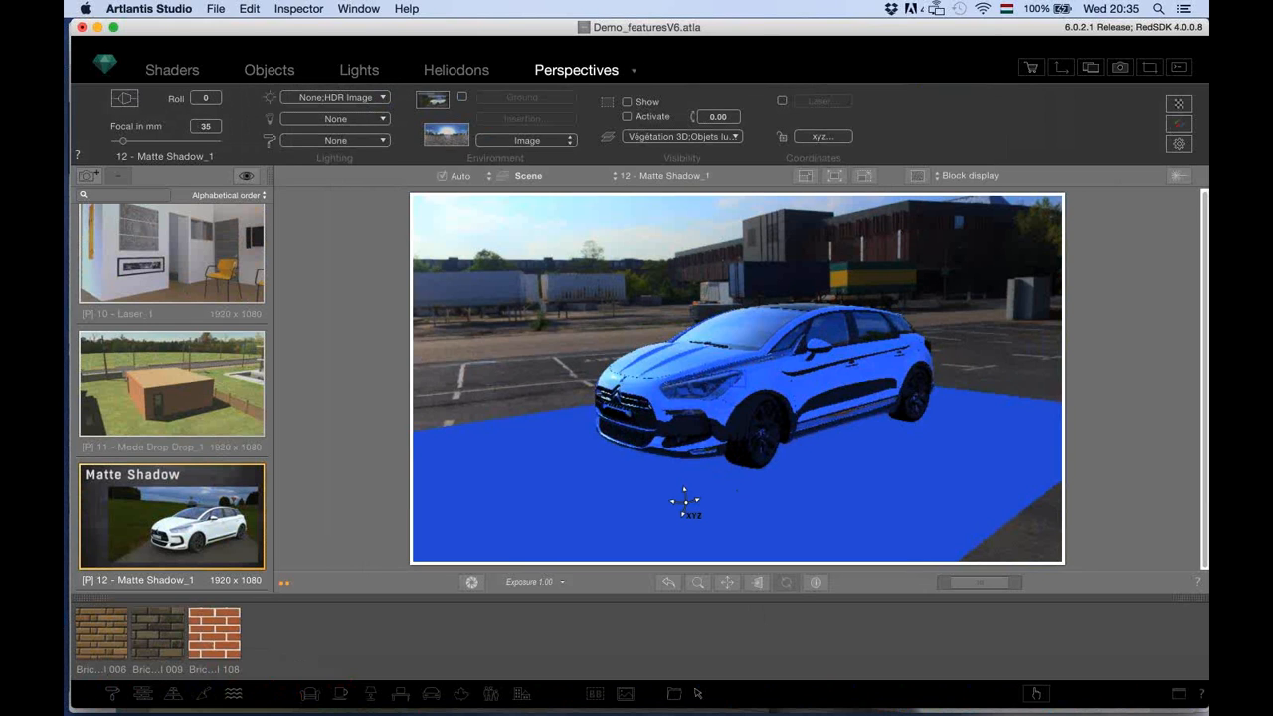
Hide the Plan material of the ground plane under the car and make it visible again.
click(173, 70)
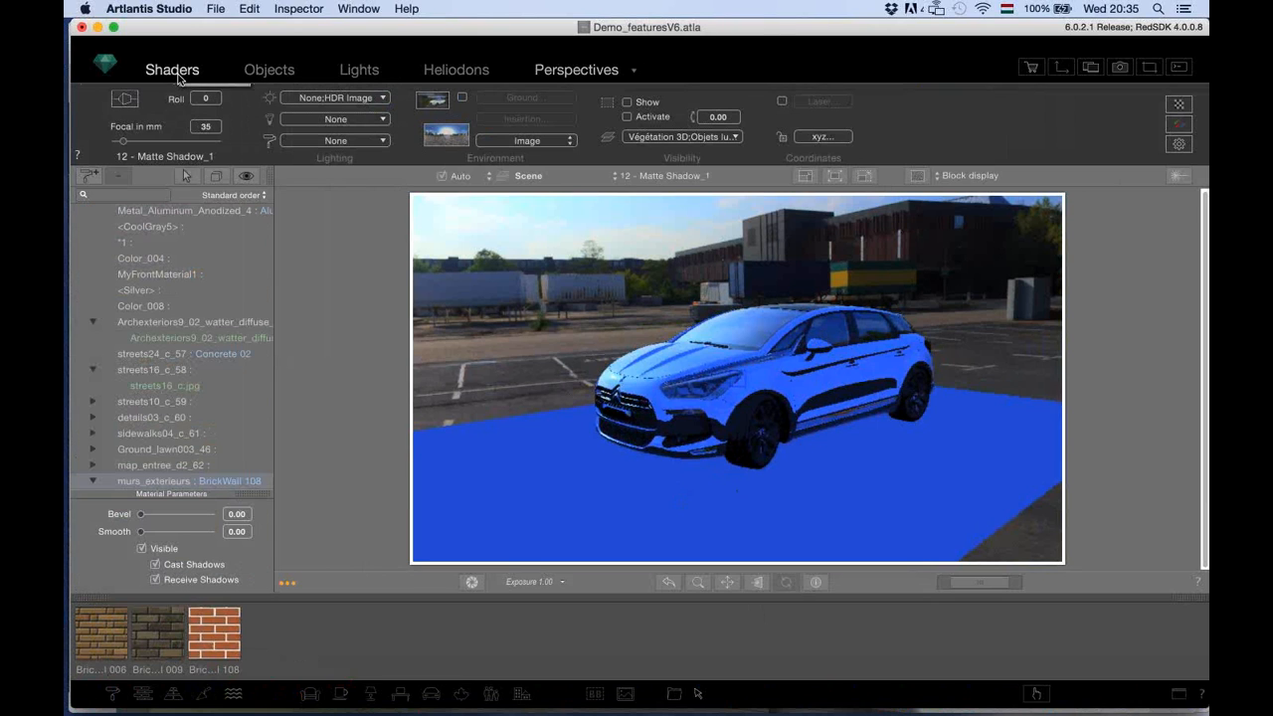
click(478, 470)
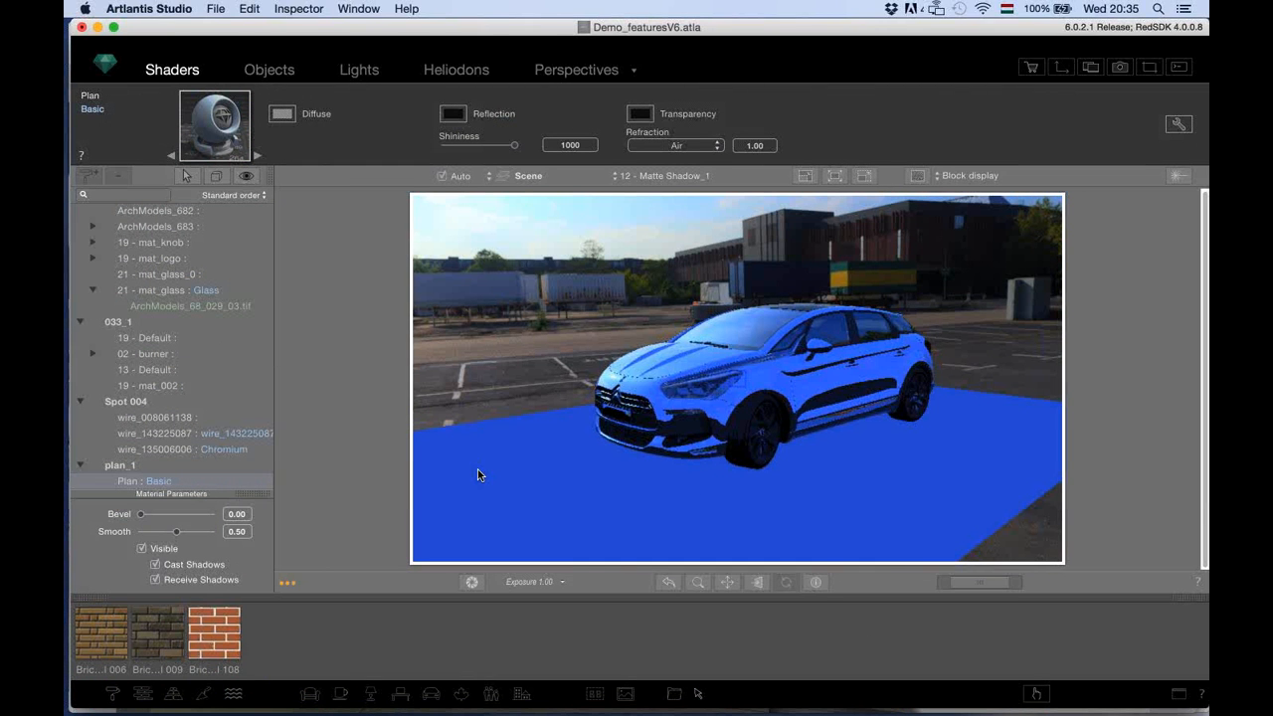
click(140, 549)
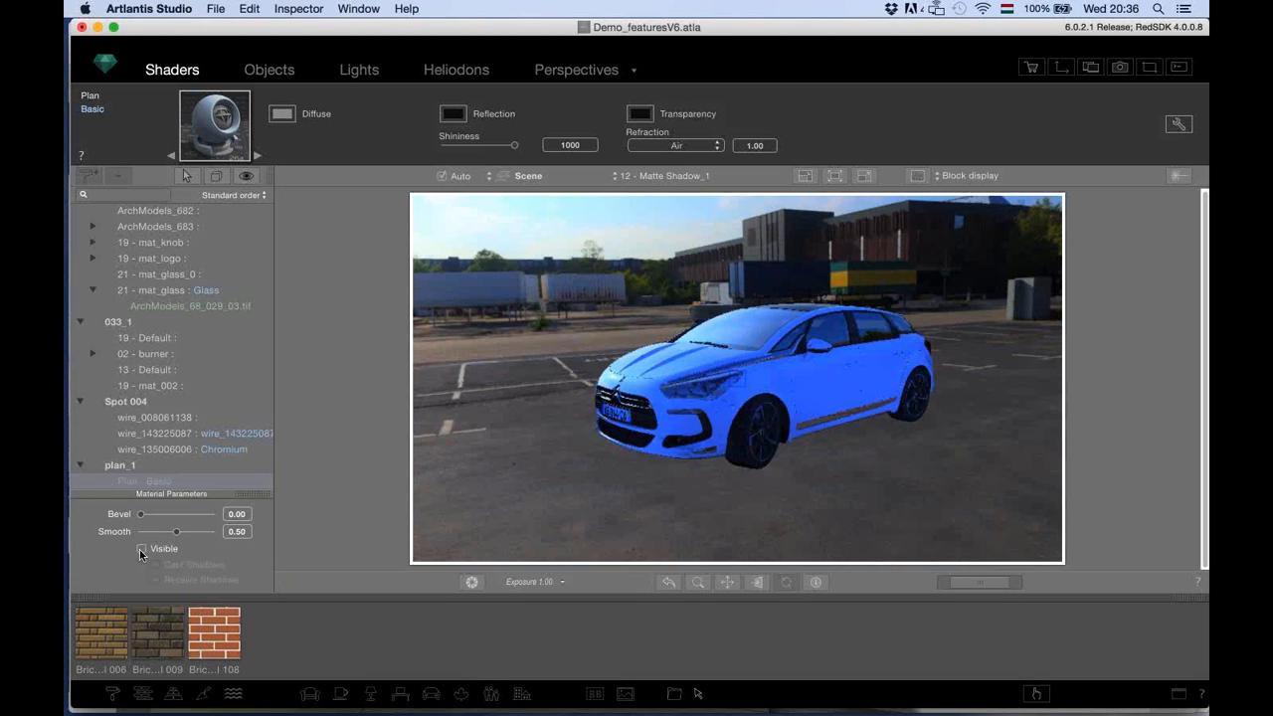
click(141, 549)
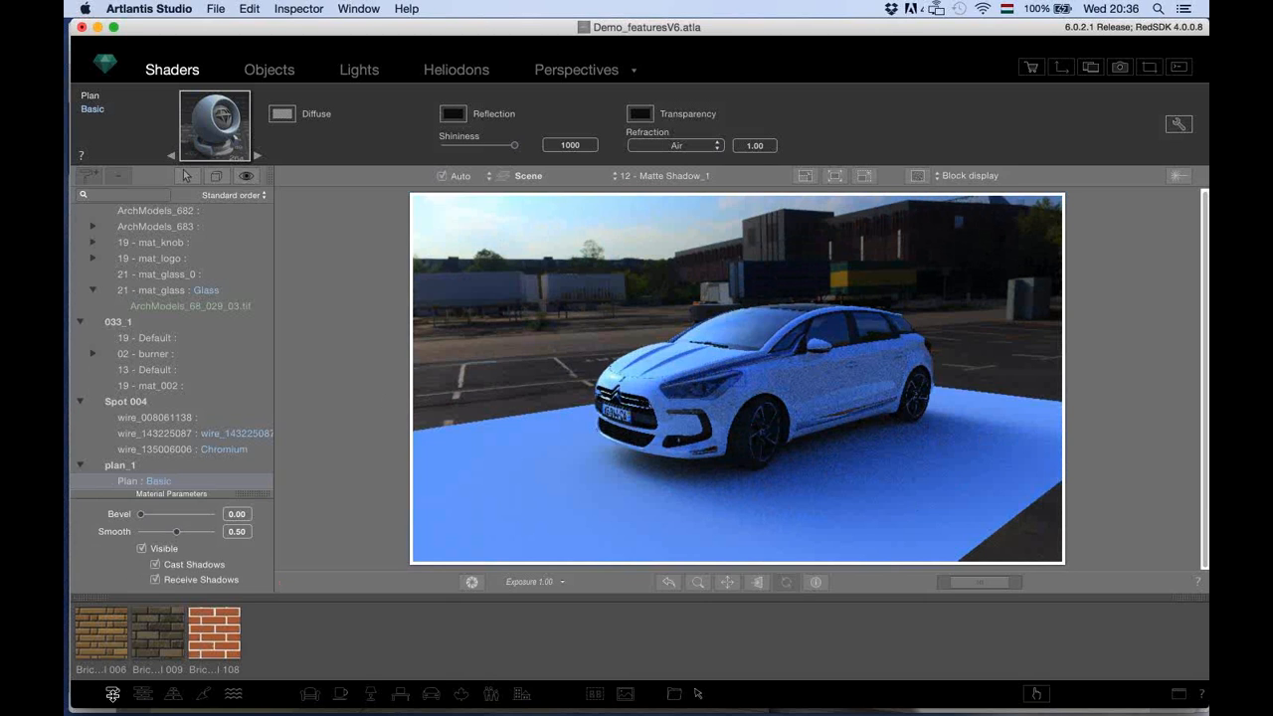
Apply the MatteShadowShader from the shader catalog to the ground plane under the car.
click(112, 696)
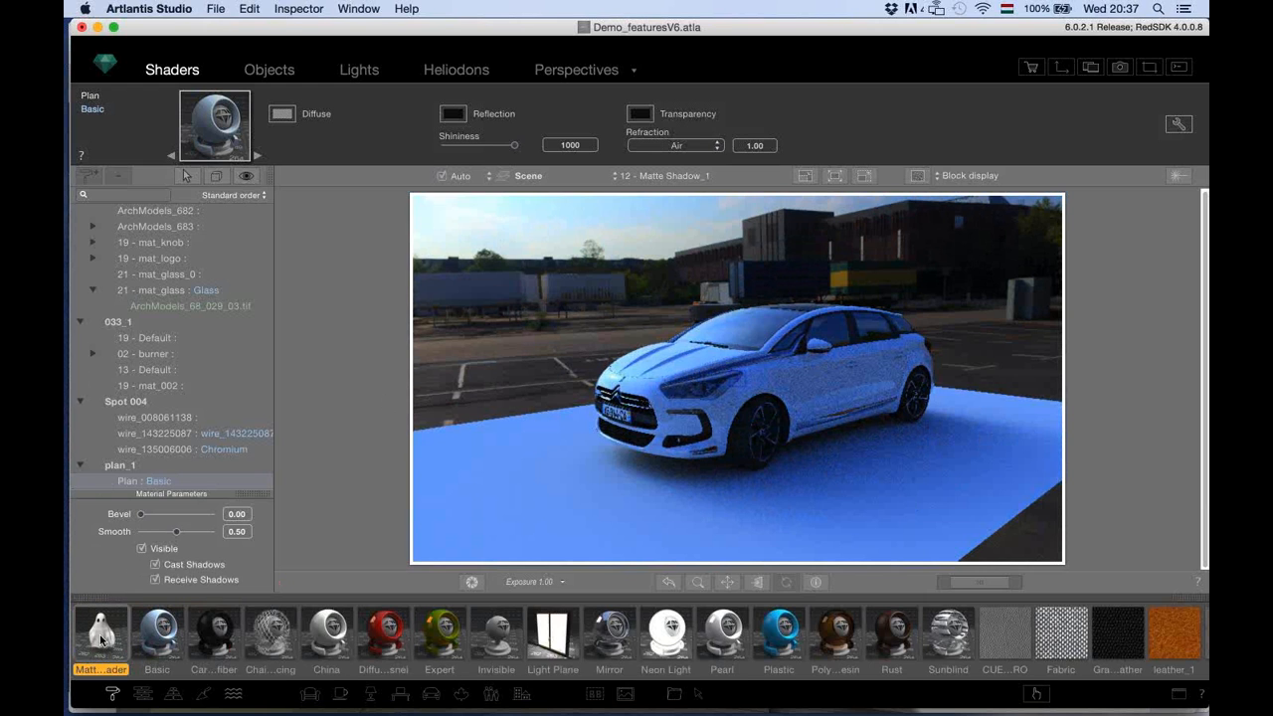
drag(100, 639, 514, 503)
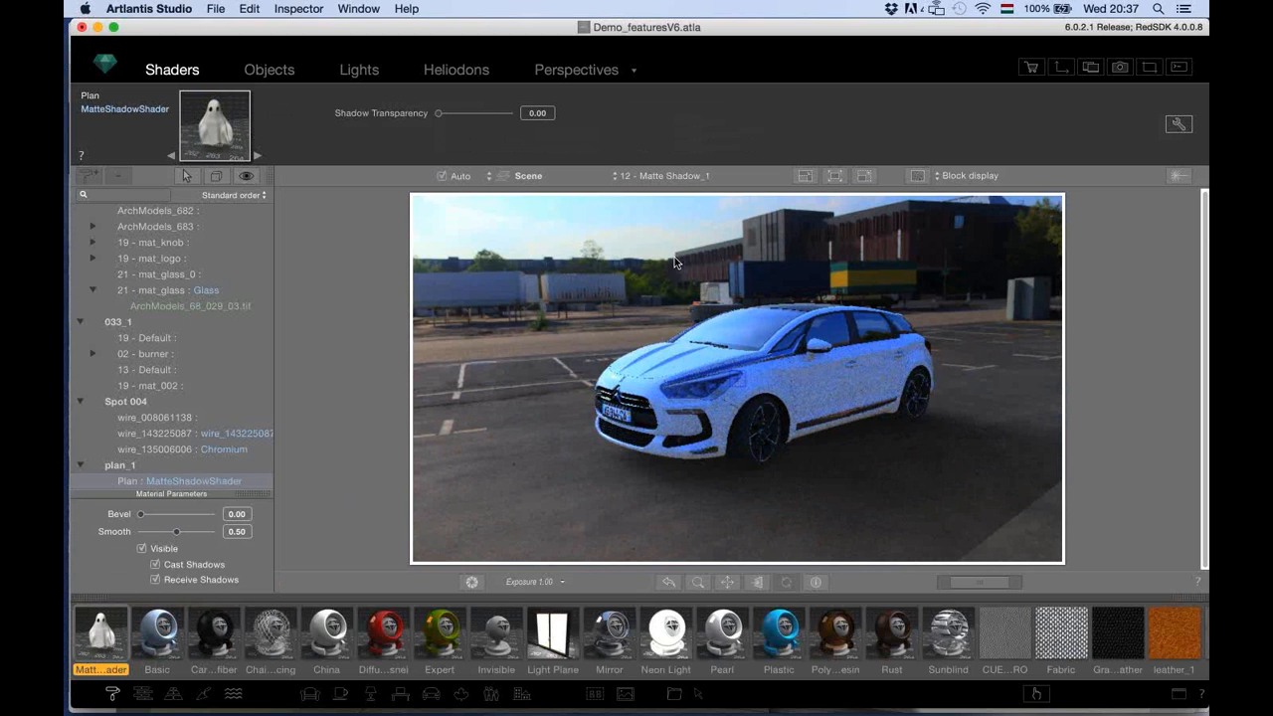
Switch the preview to the 13 - Site Insertion perspective and bring up its building model.
click(691, 177)
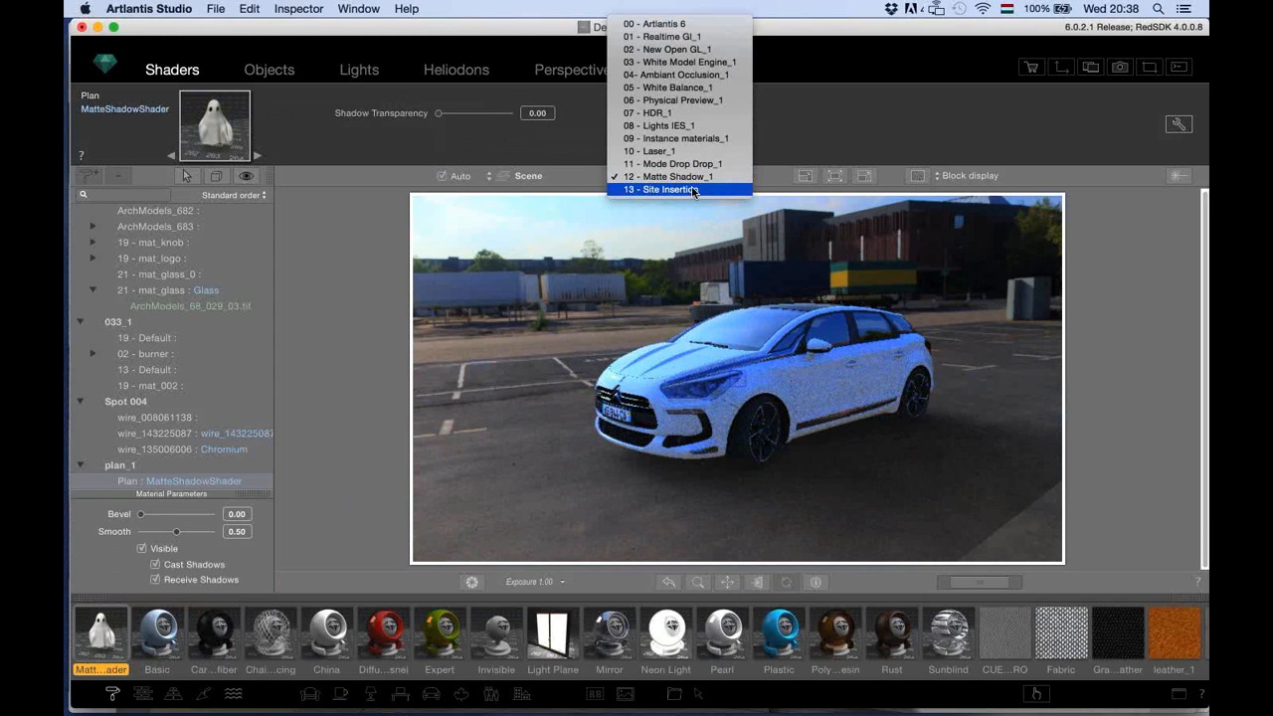
click(692, 190)
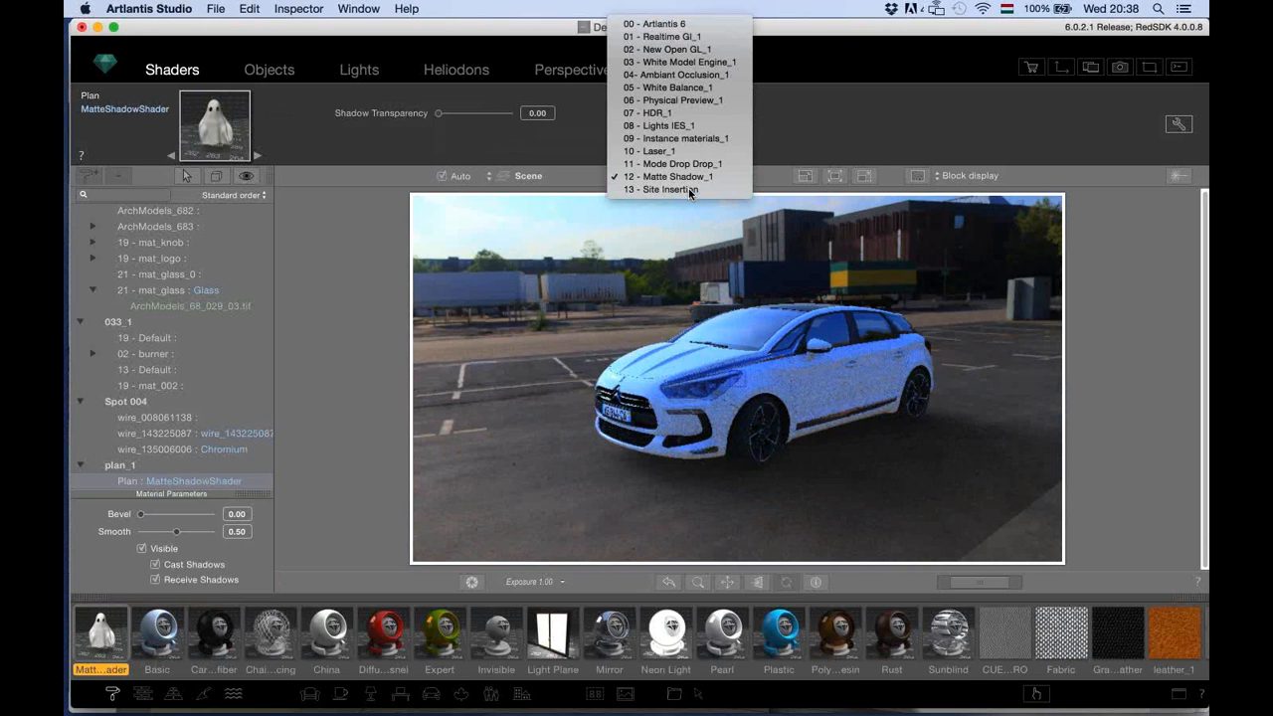
click(472, 472)
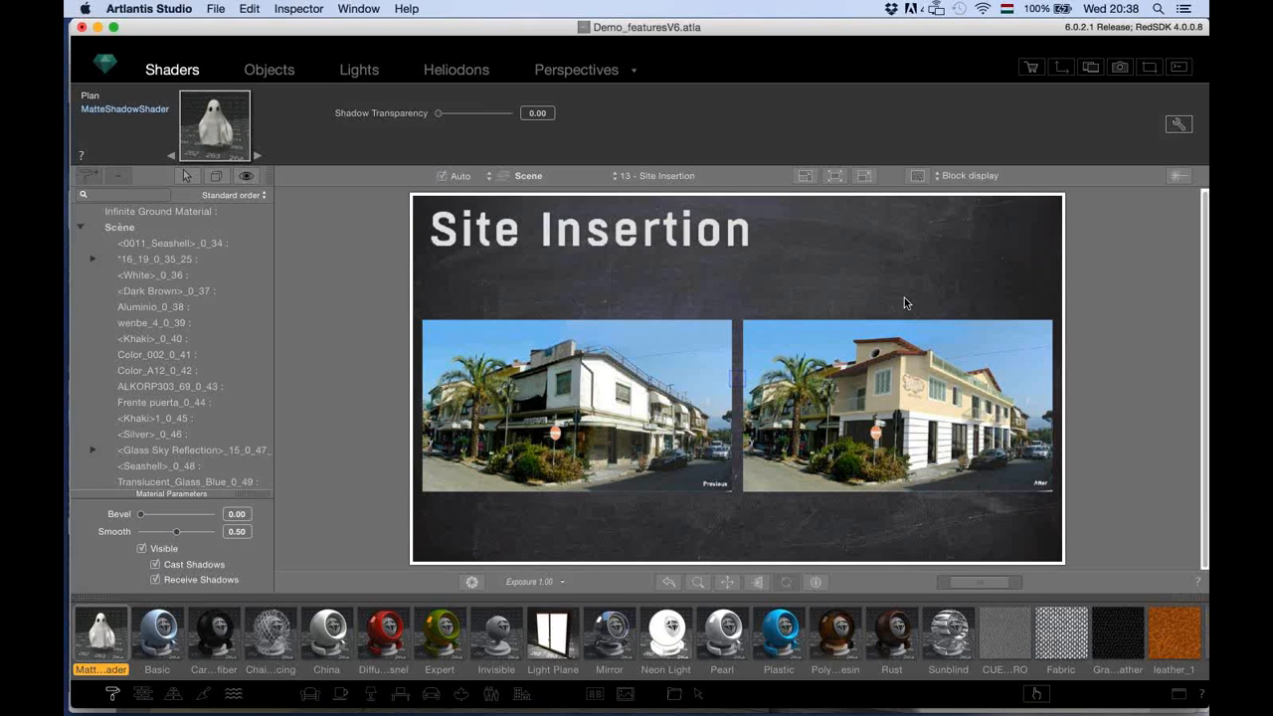
click(641, 440)
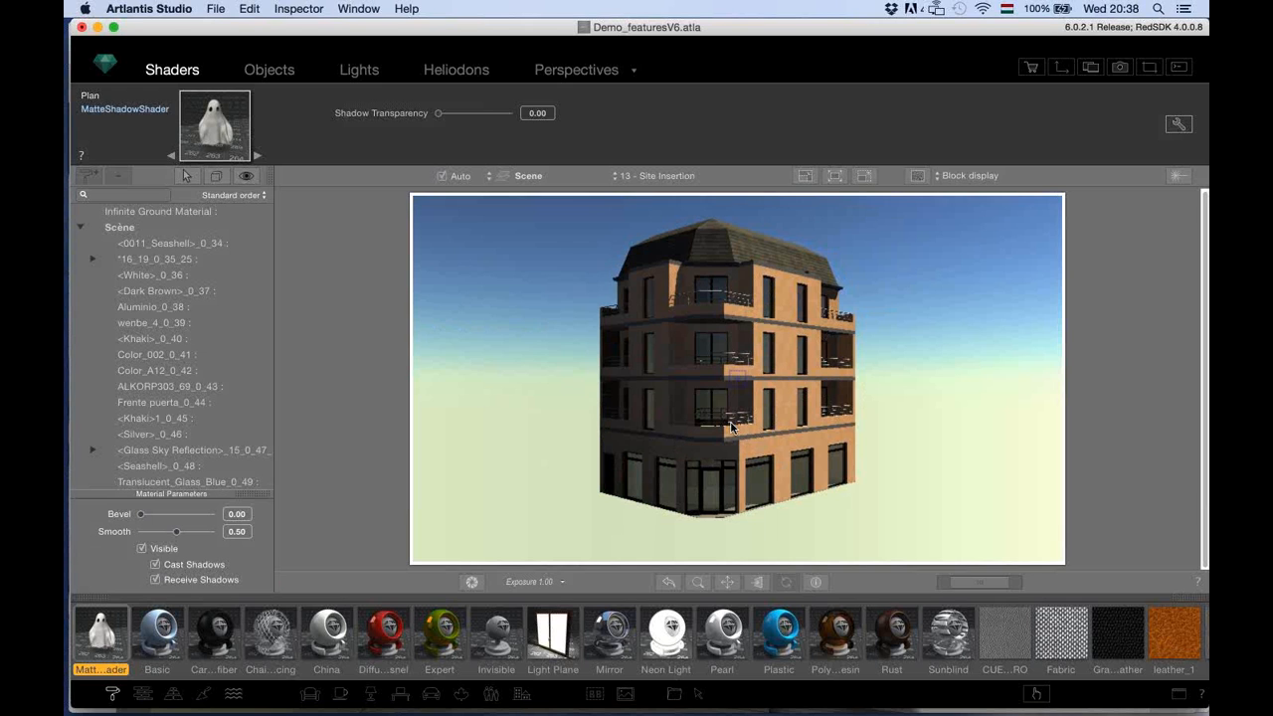
Select the building's wall material, open the Site Insertion perspective's settings and move the camera farther away from the building.
click(732, 429)
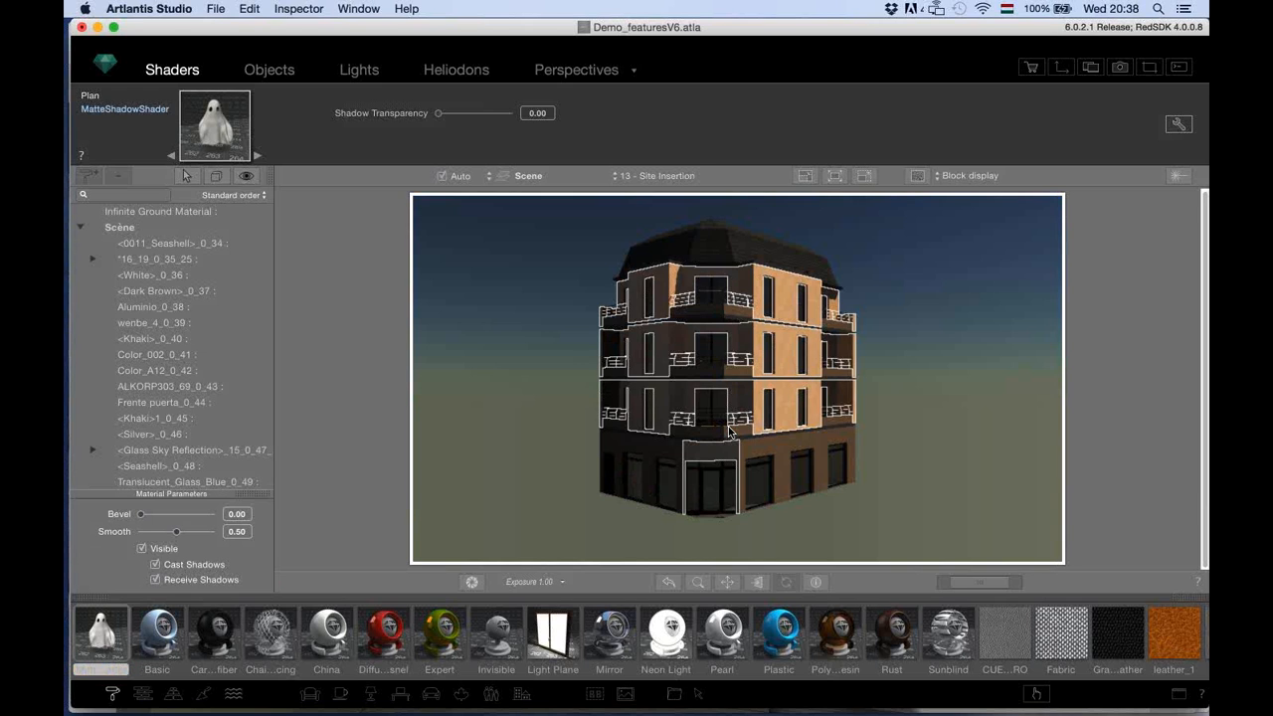
click(732, 429)
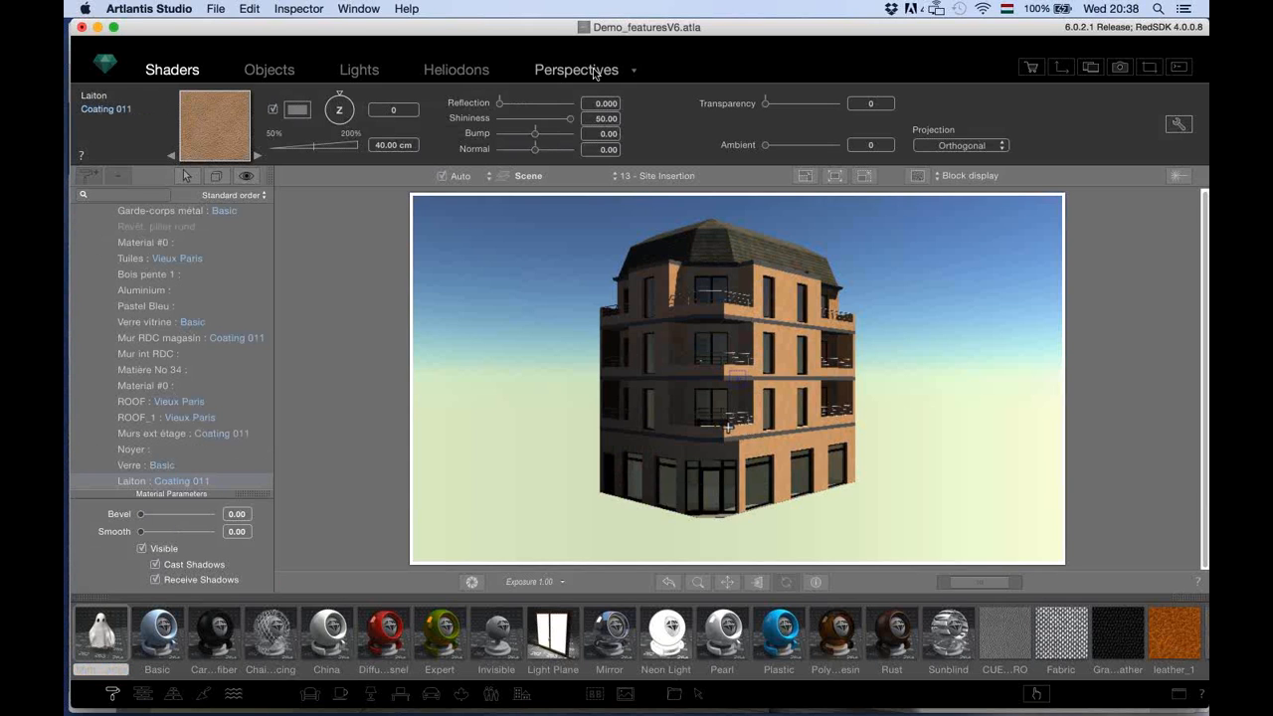
click(578, 70)
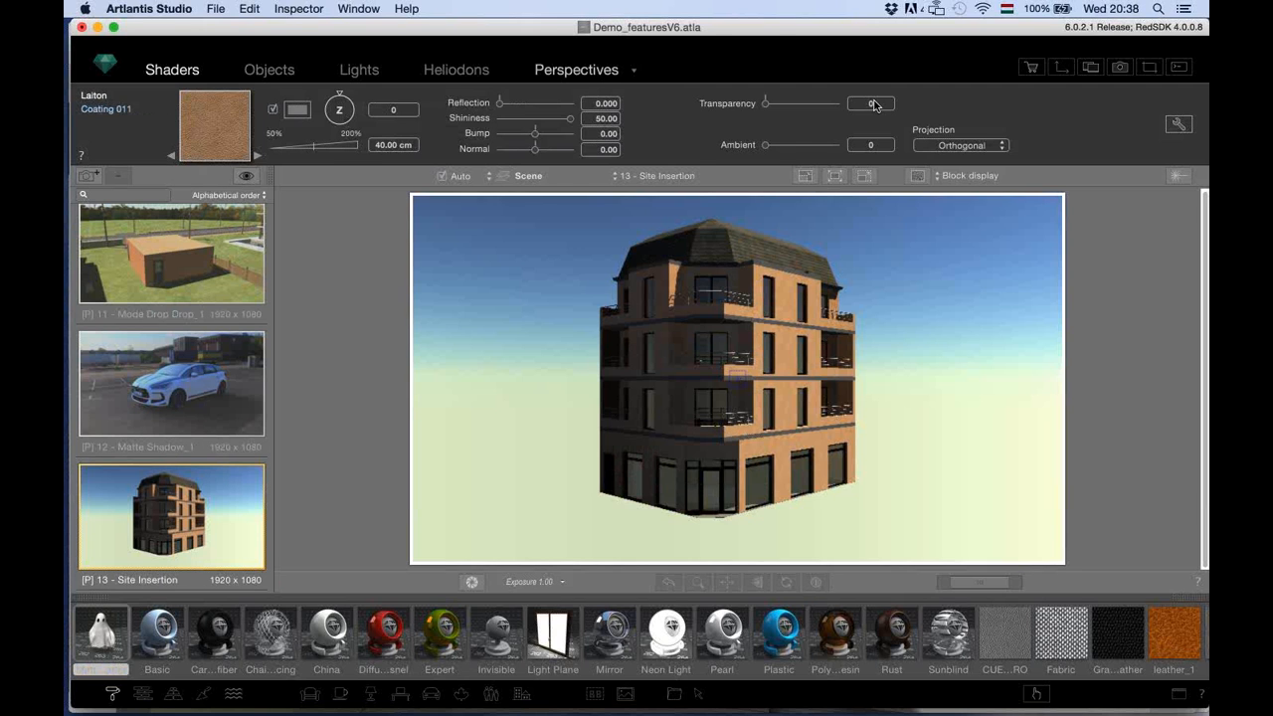
drag(727, 396, 756, 397)
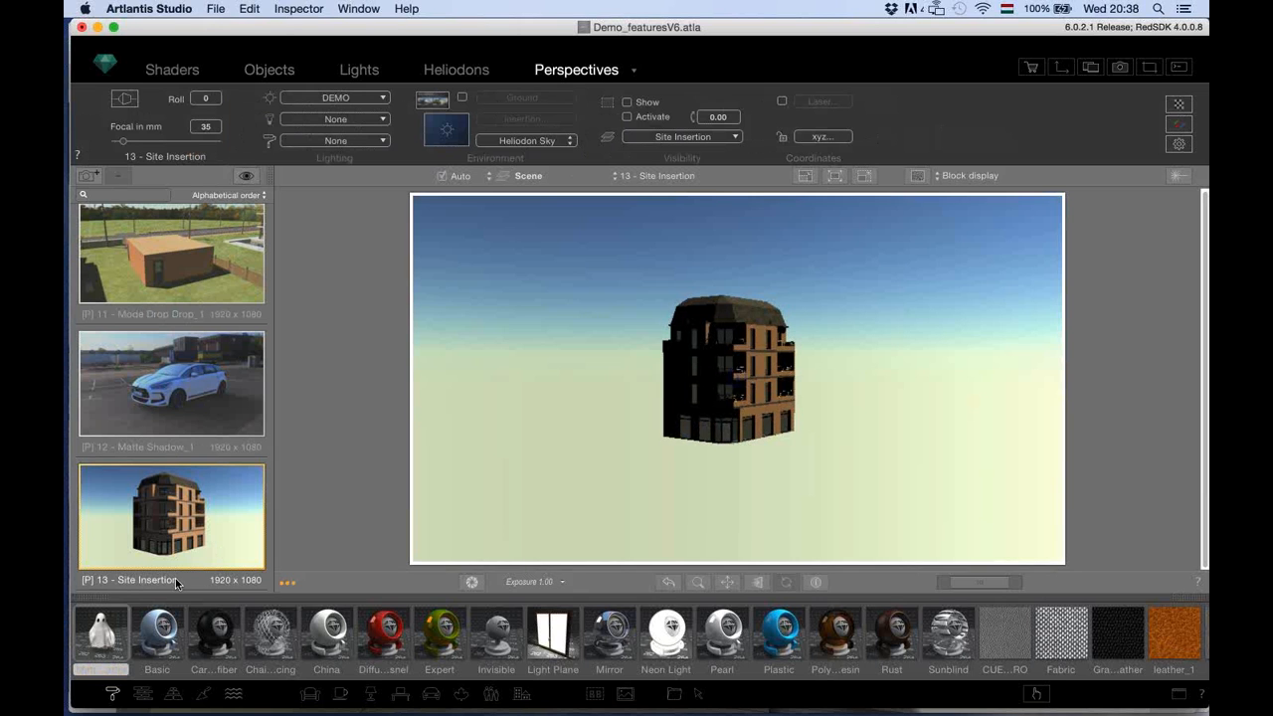
click(99, 600)
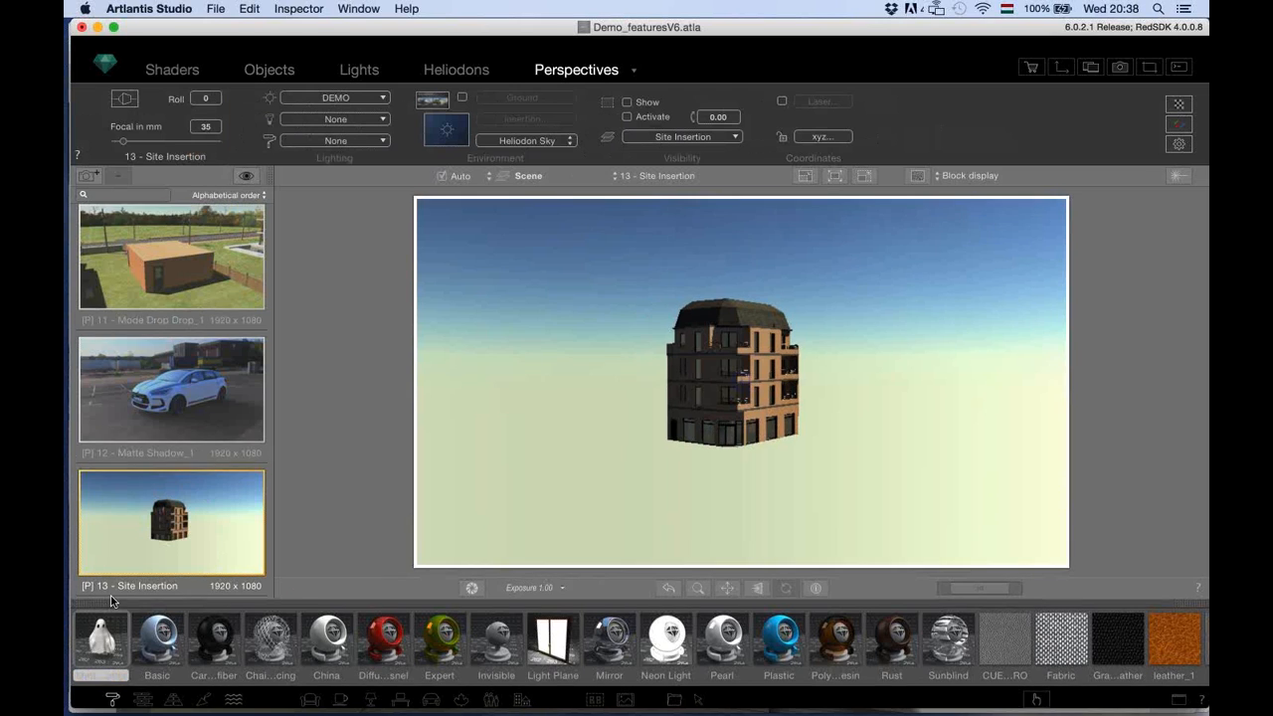
Load Angle_Background.jpg from the ATL6_demo folder as the perspective's 2D background image.
double_click(445, 129)
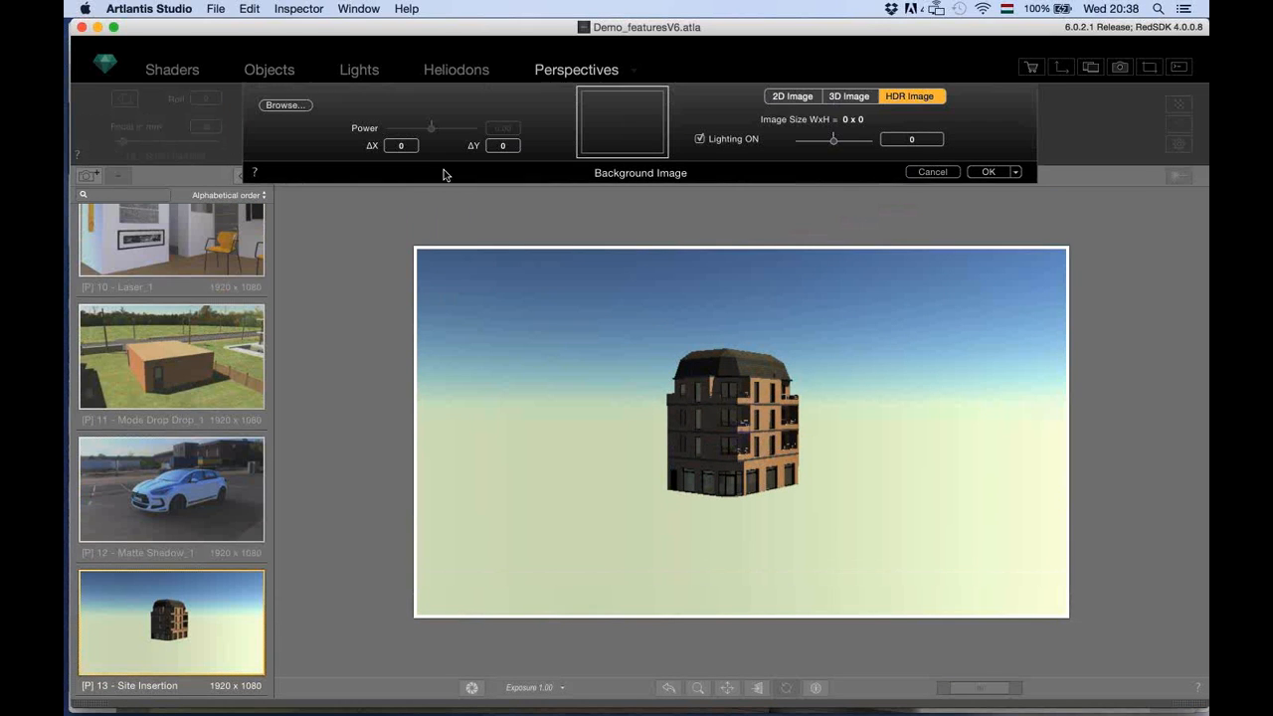
click(622, 131)
double_click(623, 131)
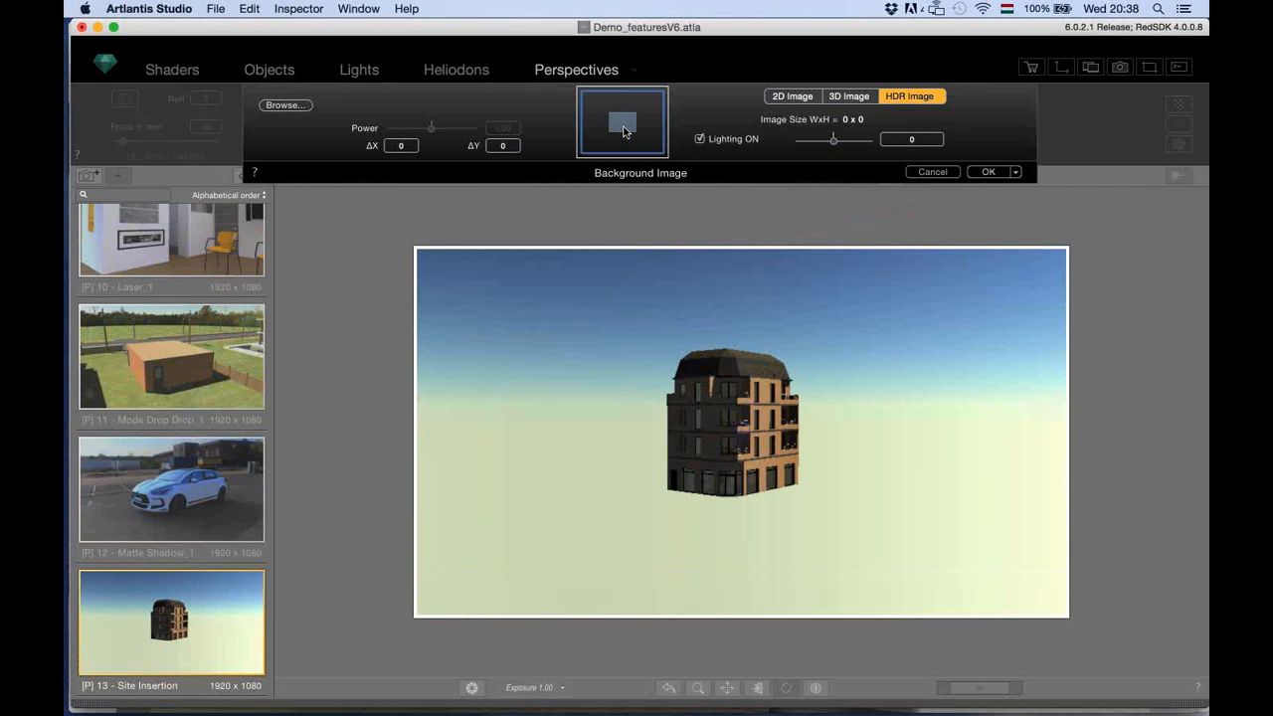
double_click(623, 130)
click(711, 150)
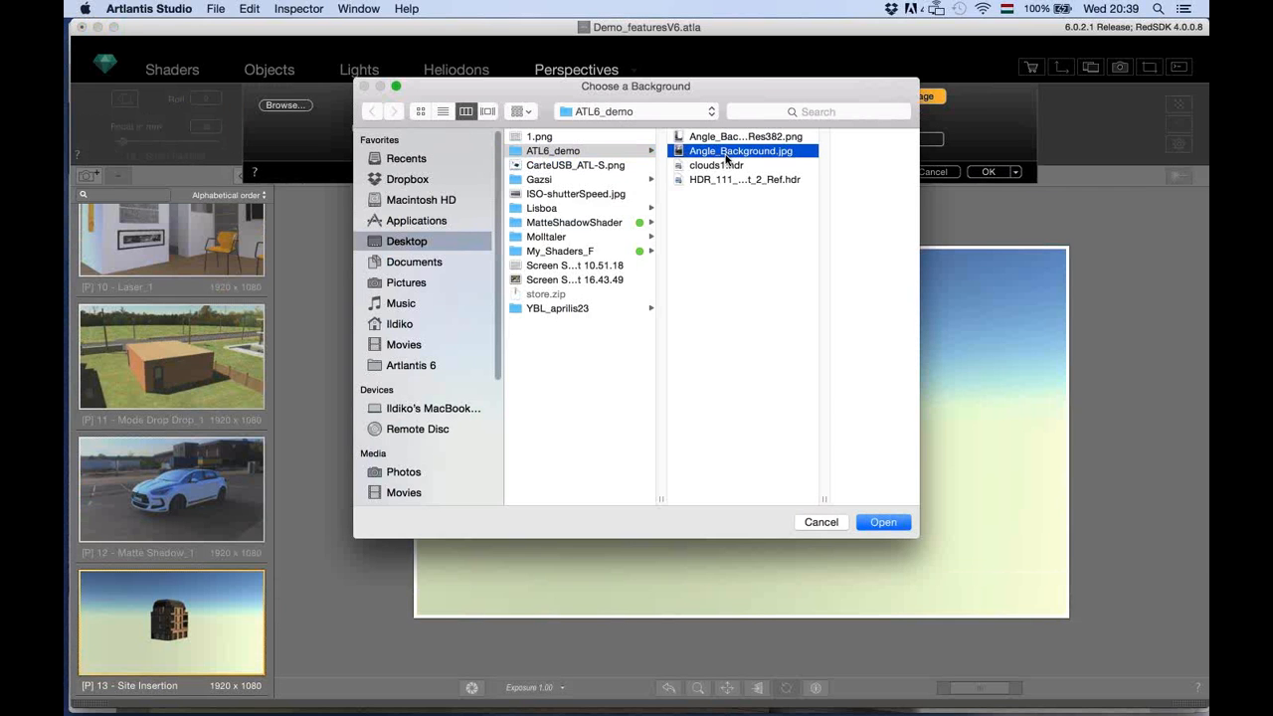
click(869, 523)
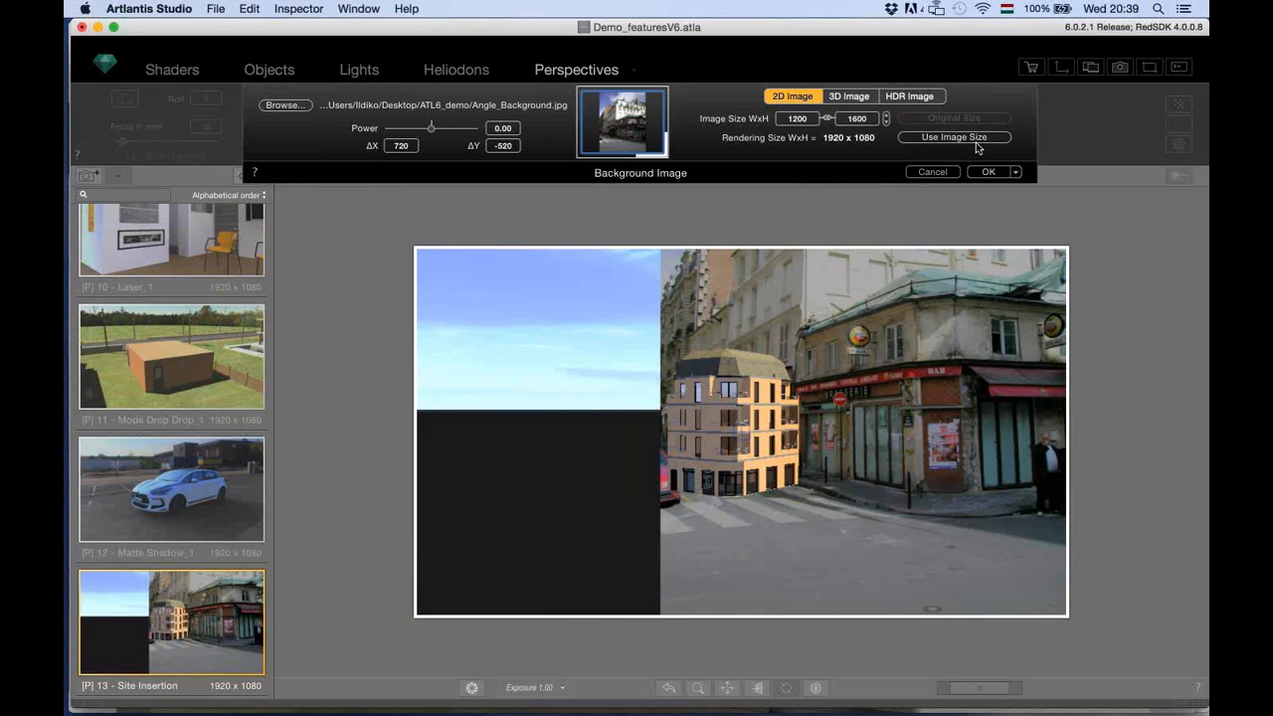
Match the rendering size to the background image, 1200 x 1600, and fit the whole perspective in the preview.
click(960, 137)
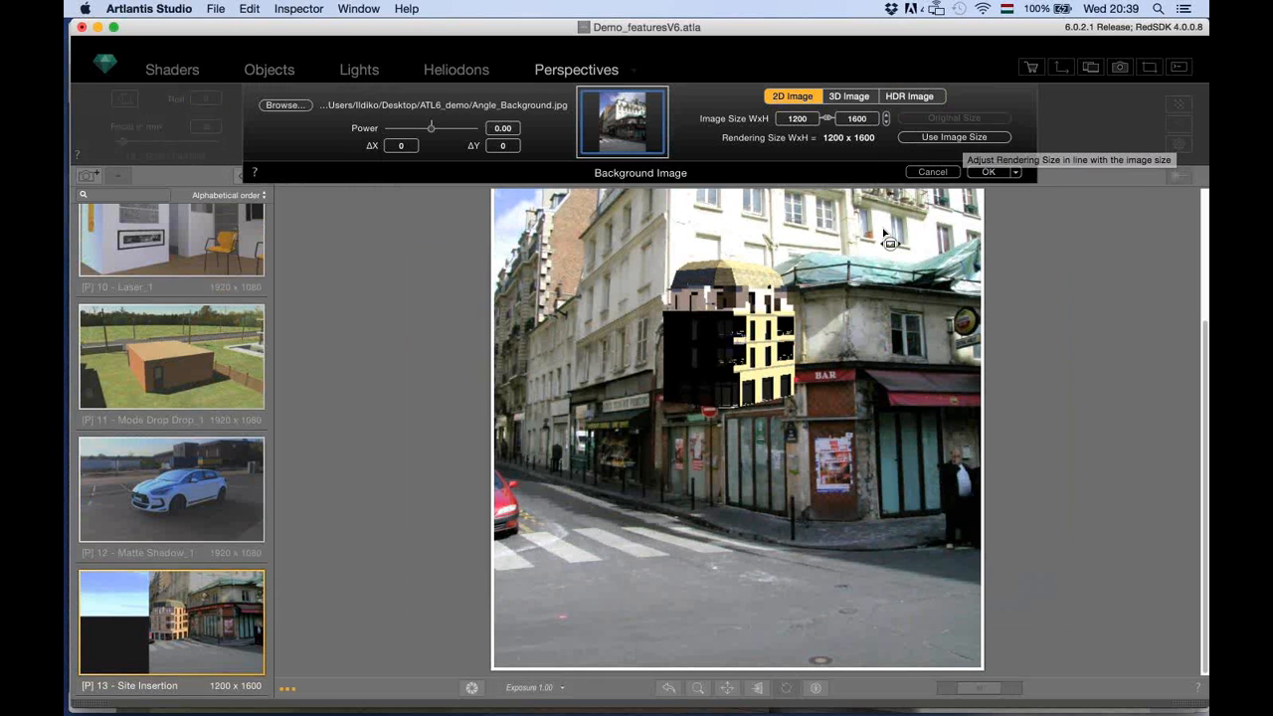
click(987, 172)
click(837, 178)
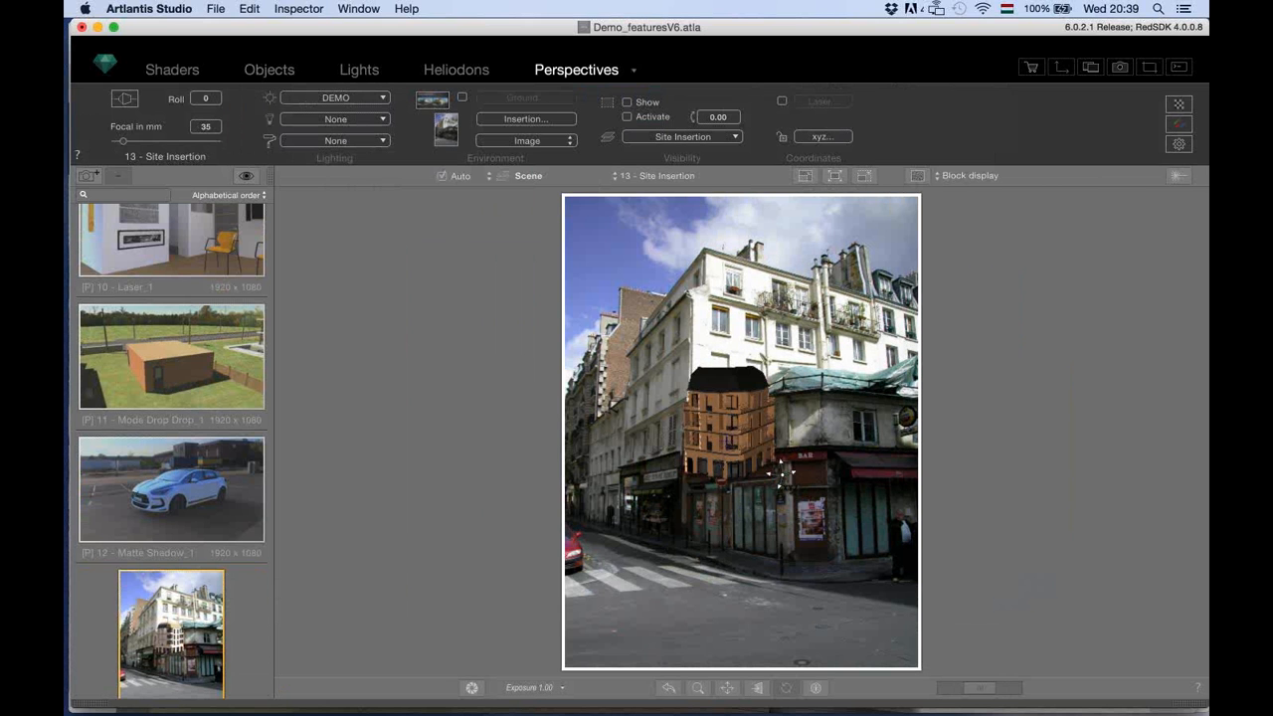
Try to place the building on the street corner in the photo by moving the camera freely.
drag(787, 455, 823, 438)
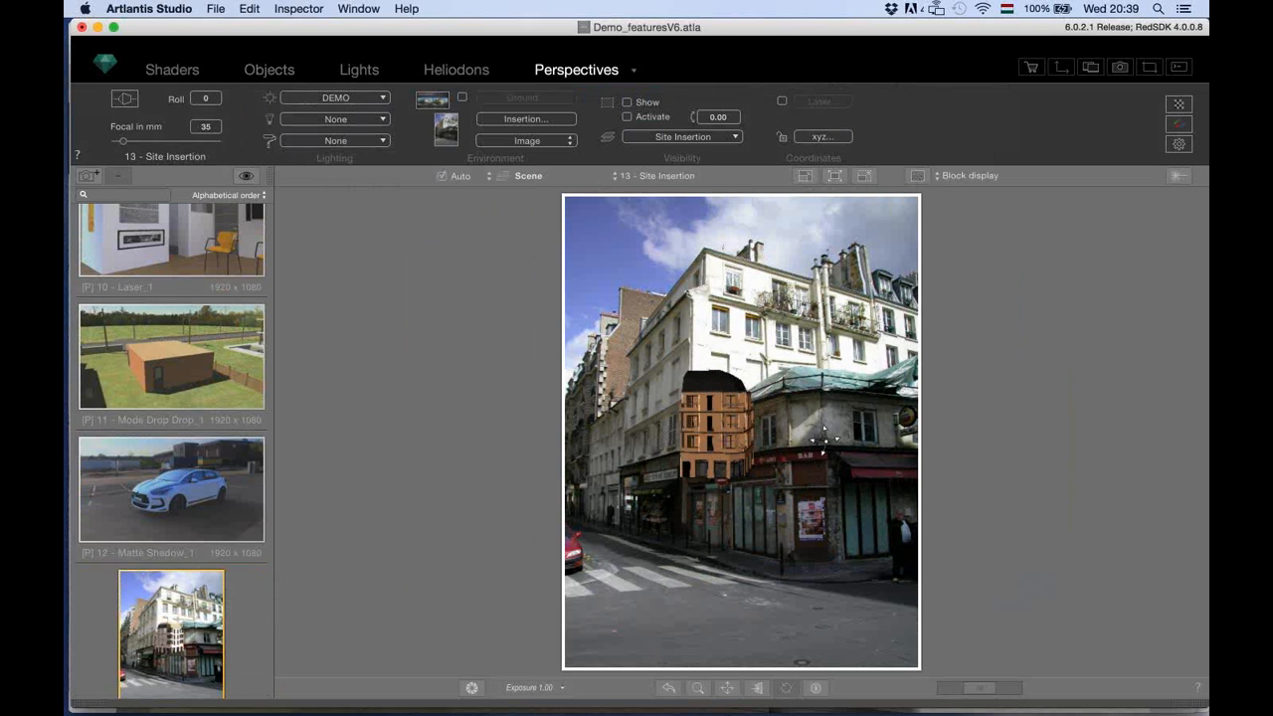
drag(838, 368, 740, 437)
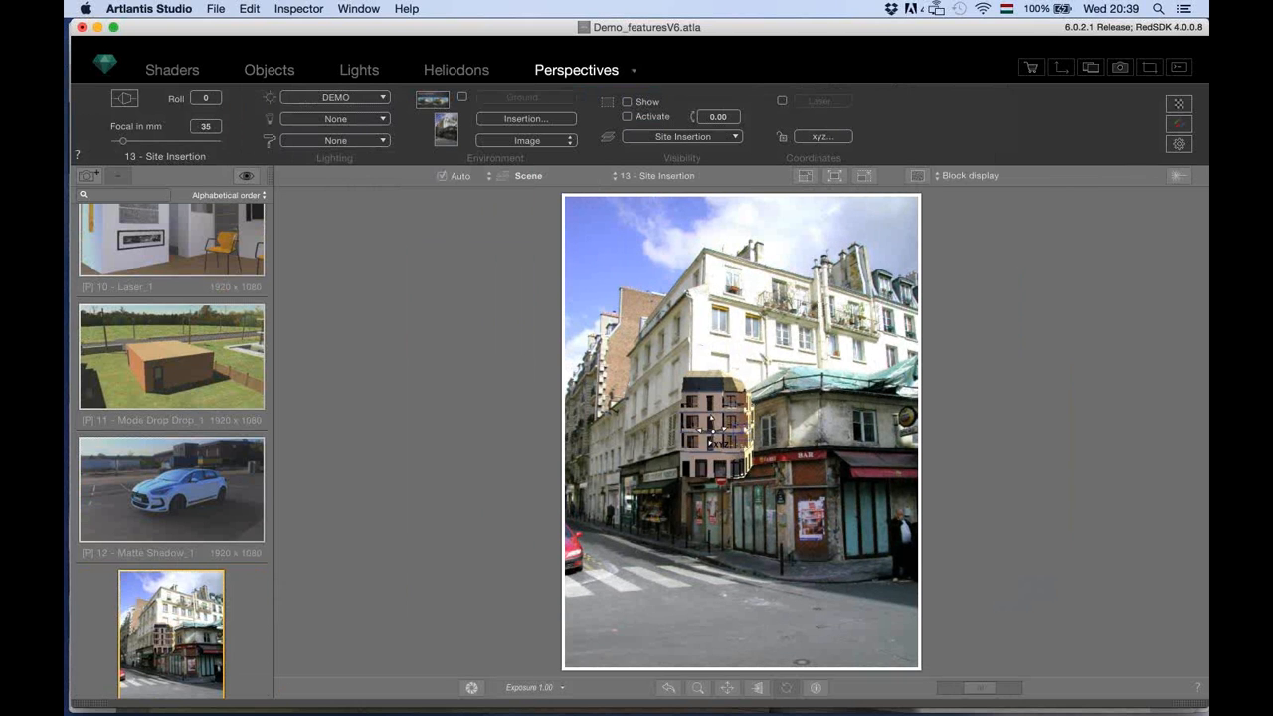
drag(611, 449, 628, 439)
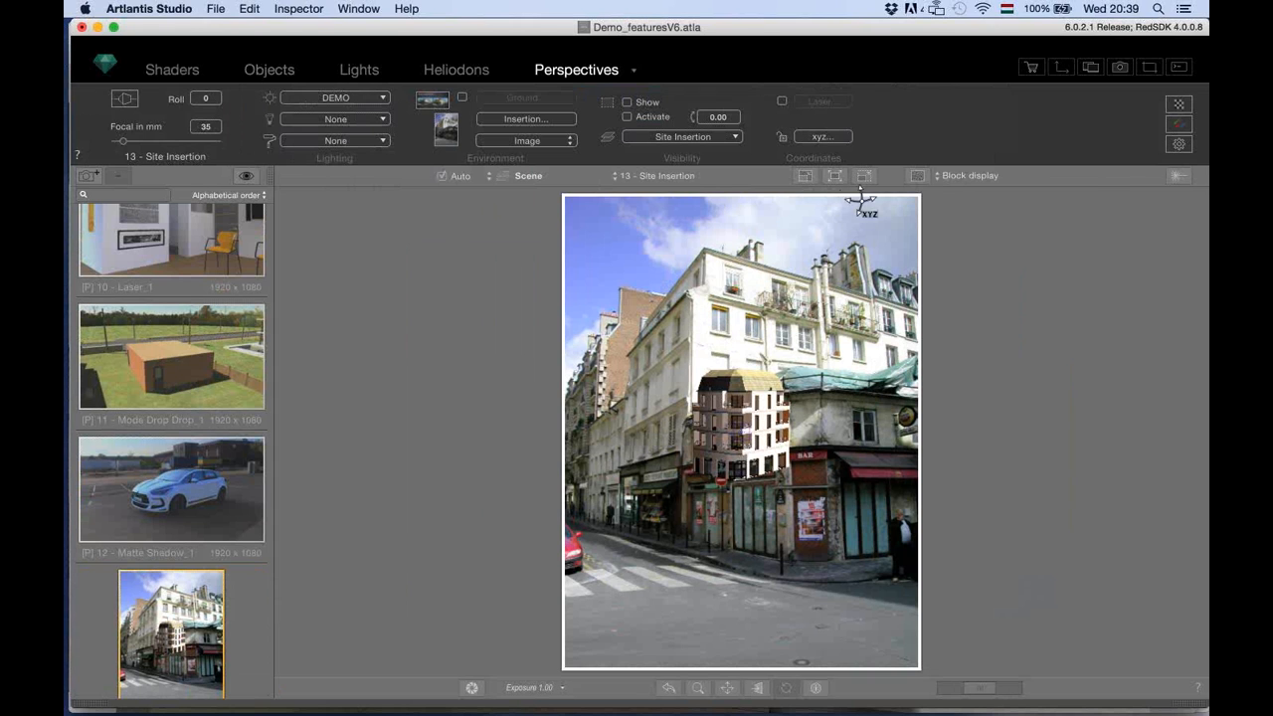
Start the site Insertion and place the origin at the foot of the bar's street corner in the photo.
click(510, 119)
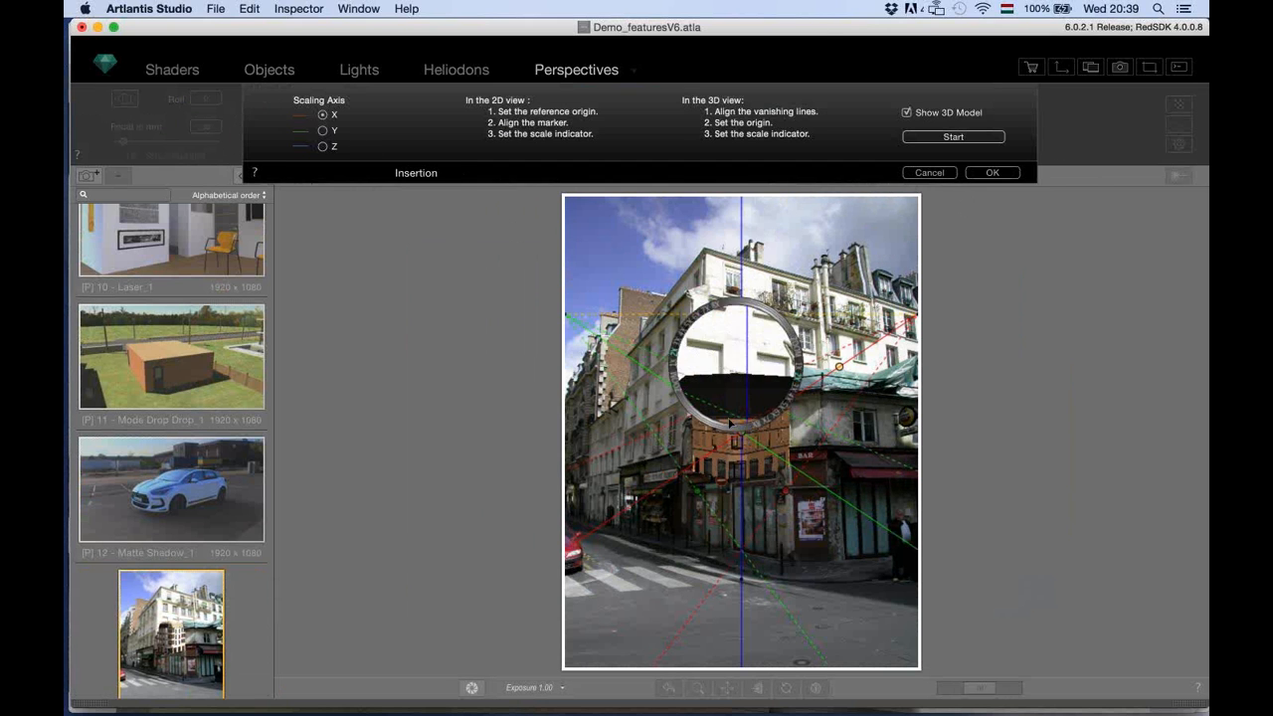
drag(731, 423, 729, 403)
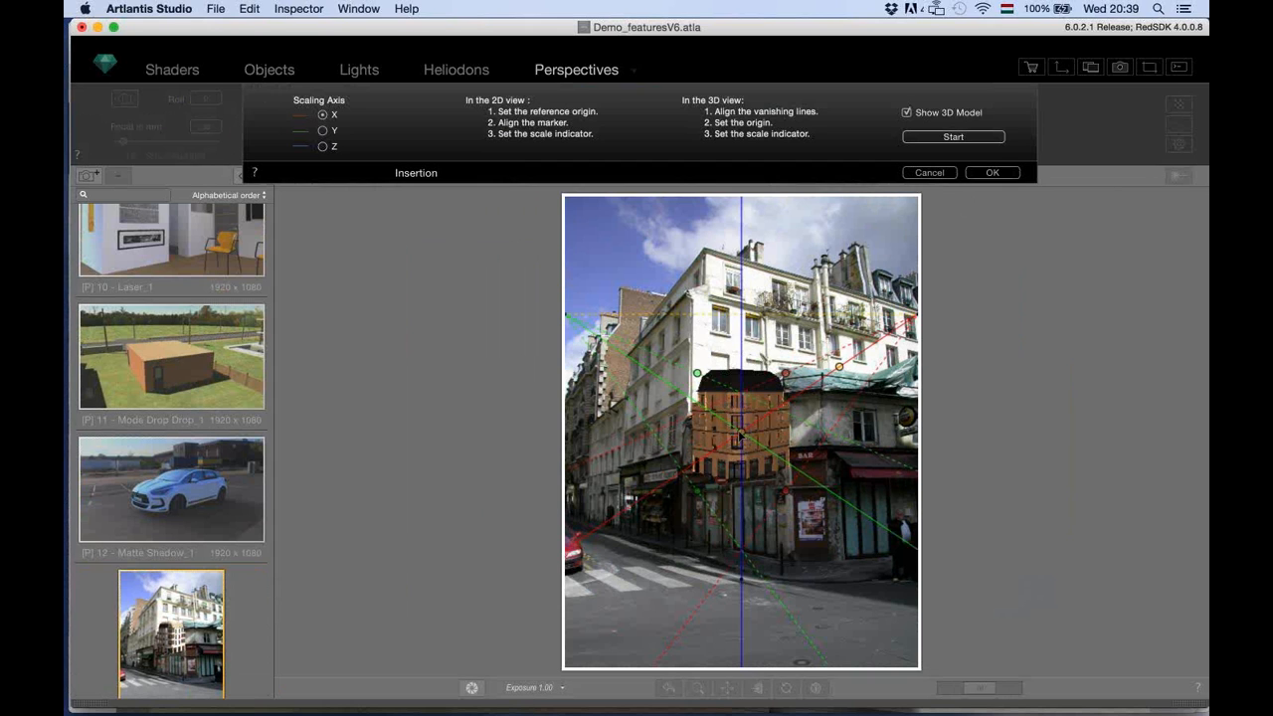
mouse_move(740, 434)
mouse_down()
mouse_move(744, 467)
mouse_move(673, 529)
mouse_up()
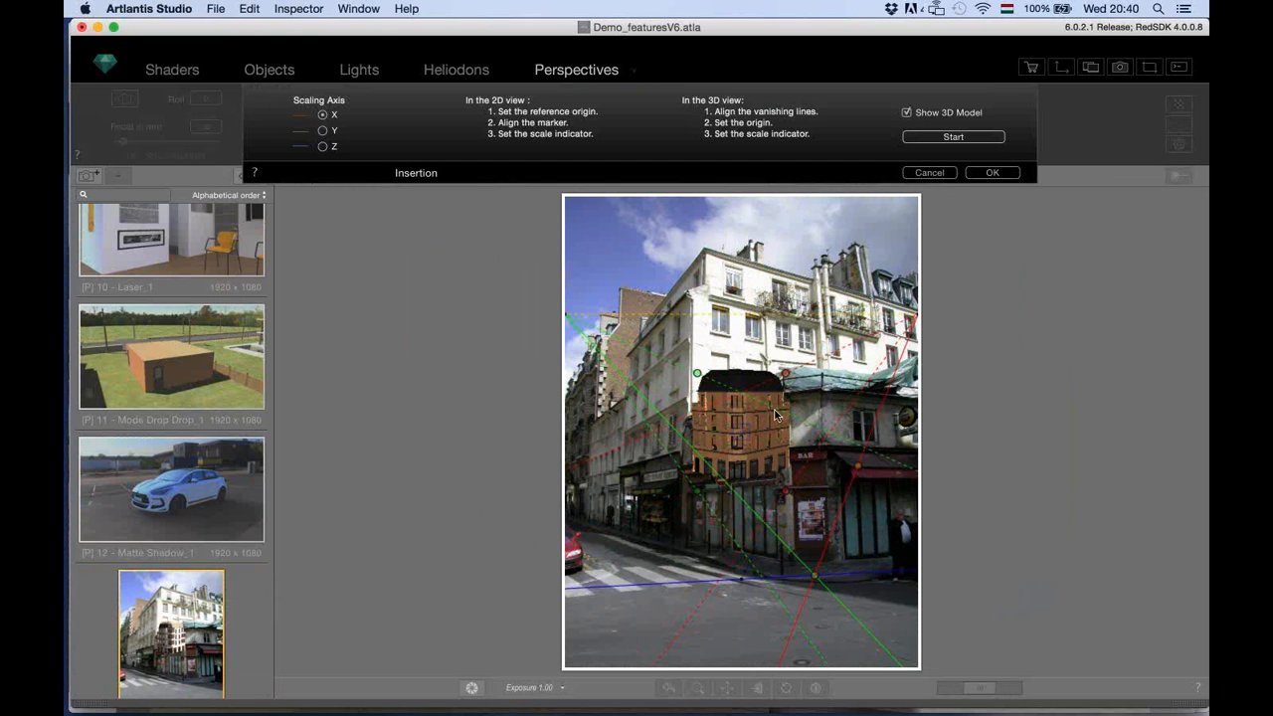
Align the two green vanishing lines with the receding roof edge and the sidewalk along the street with the crosswalk.
drag(696, 375, 686, 276)
drag(644, 421, 623, 392)
drag(653, 330, 642, 321)
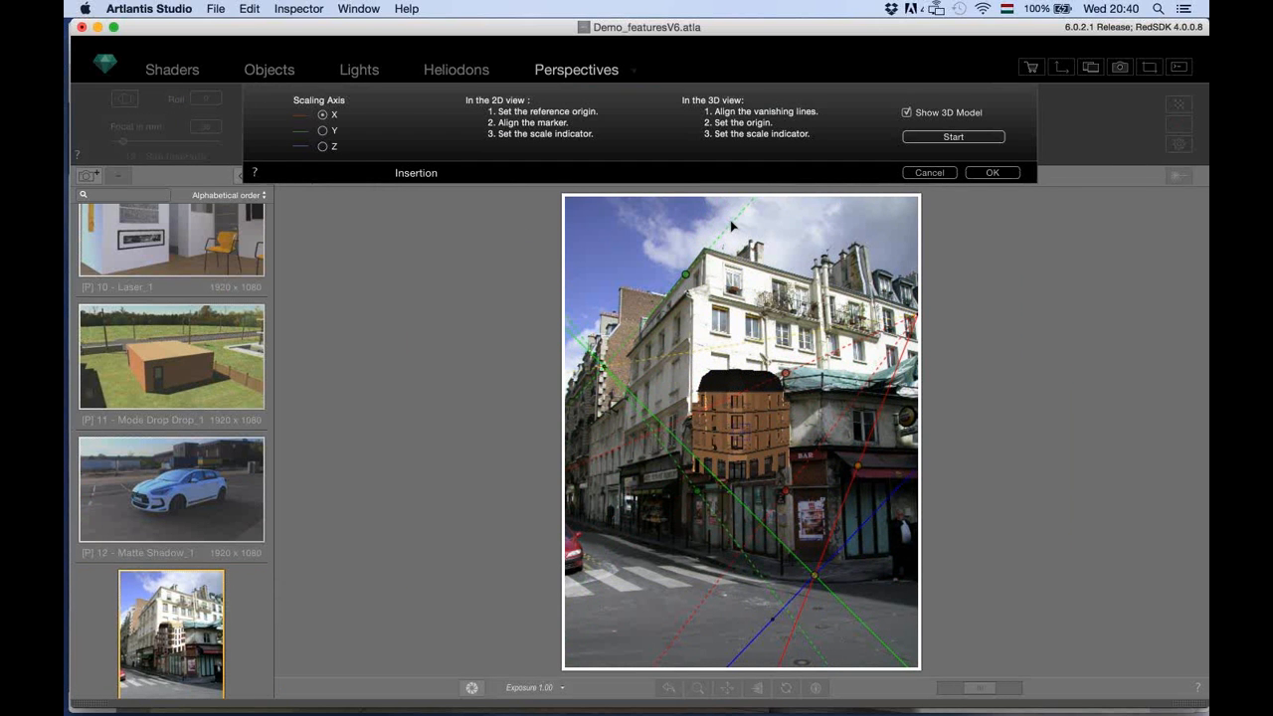
drag(729, 221, 725, 223)
drag(661, 462, 609, 533)
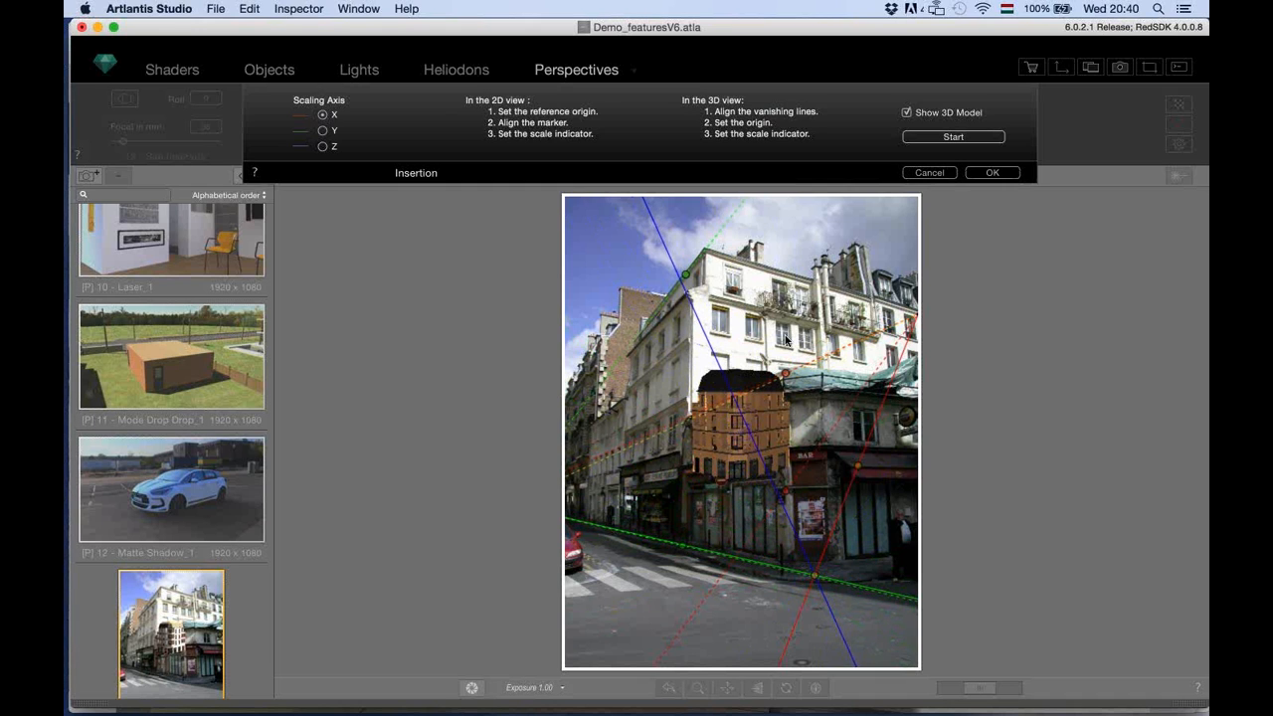
Align the two red vanishing lines with the white building's front roof edge and the base of the bar's other façade.
drag(786, 373, 788, 281)
drag(749, 232, 714, 260)
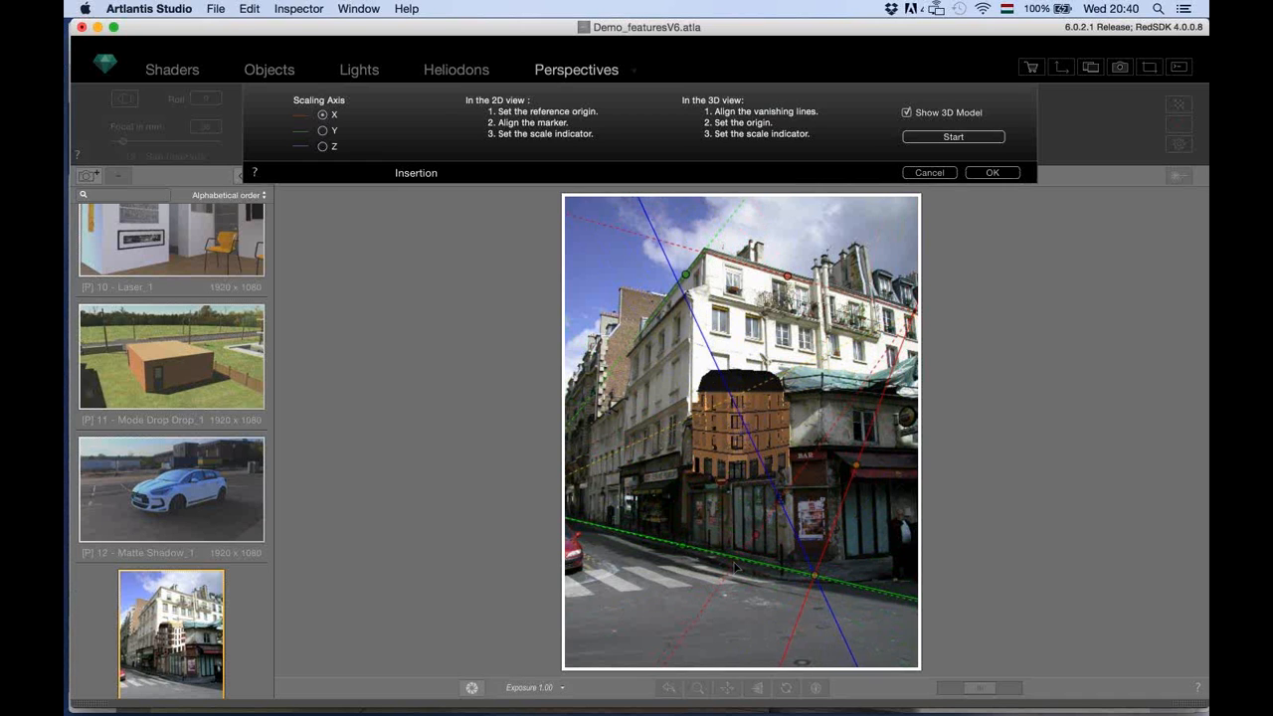
mouse_move(704, 590)
mouse_down()
mouse_move(635, 612)
mouse_move(611, 593)
mouse_up()
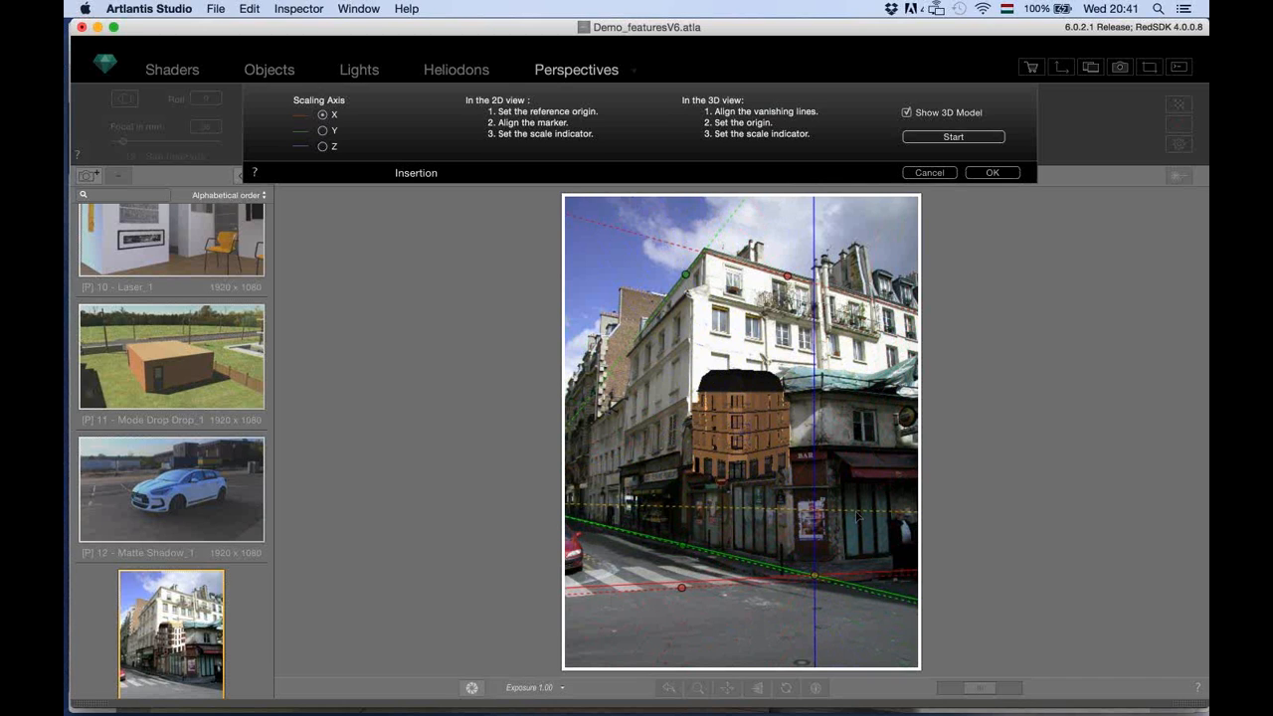
Hide the 3D model in the insertion preview and set the reference origin at the building's corner in the 2D top view.
click(906, 113)
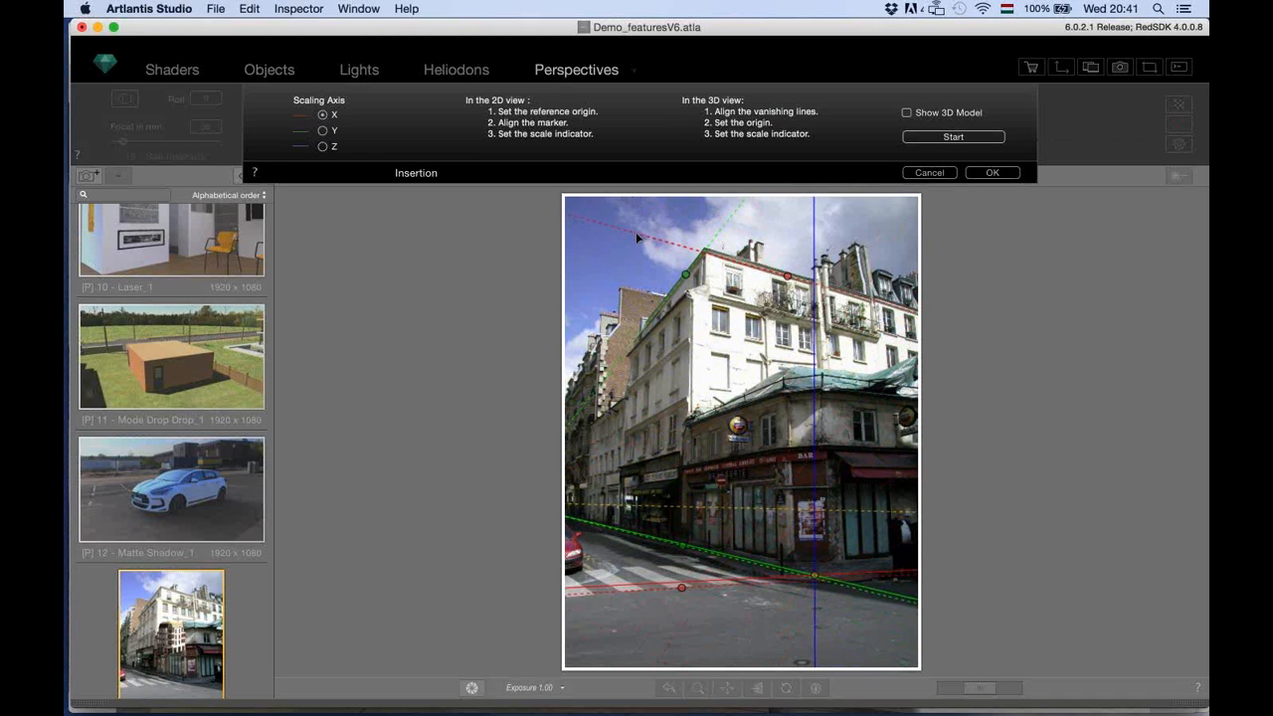
click(1061, 67)
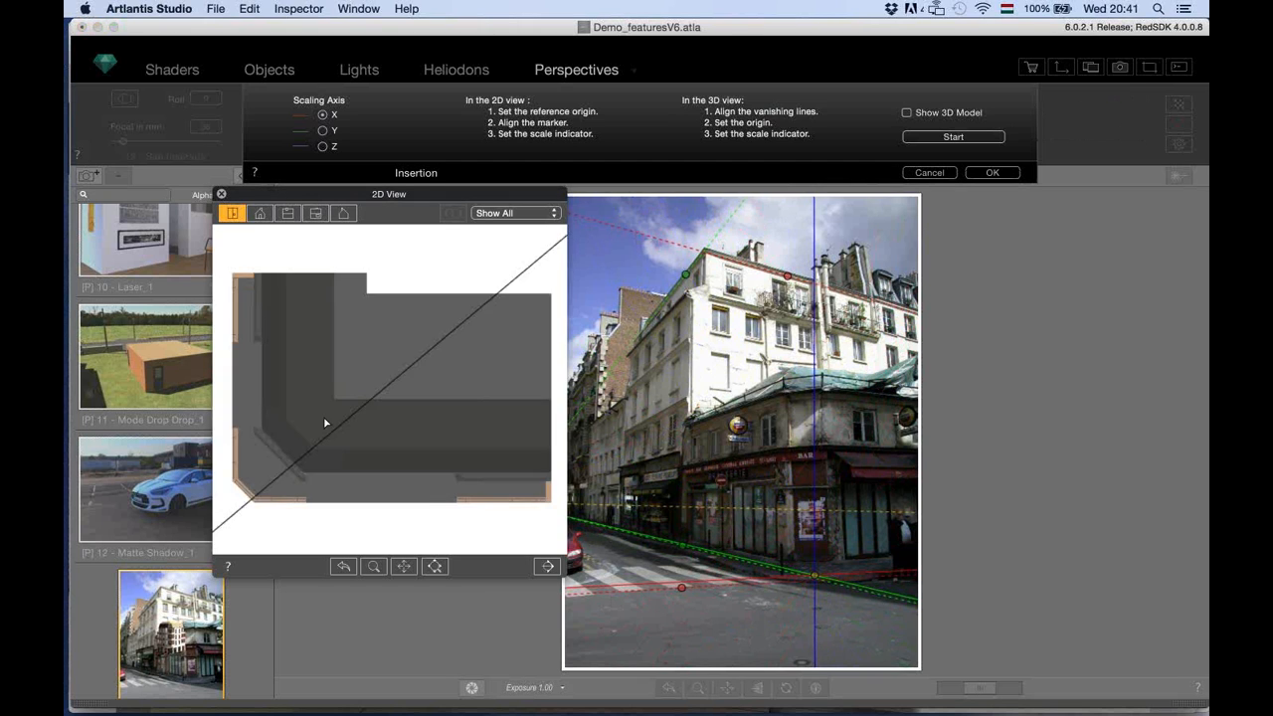
drag(279, 191, 251, 203)
drag(239, 475, 250, 475)
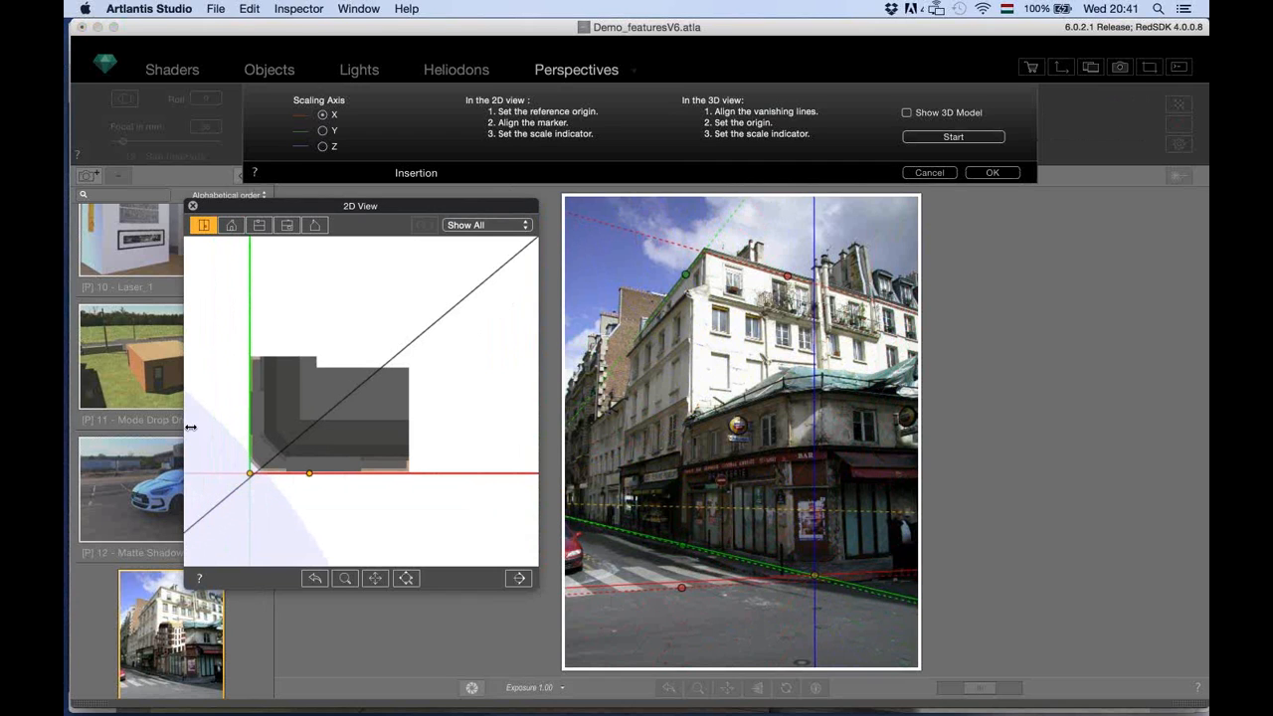
Set the height of the reference origin at the base of the building in the 2D front view.
click(232, 226)
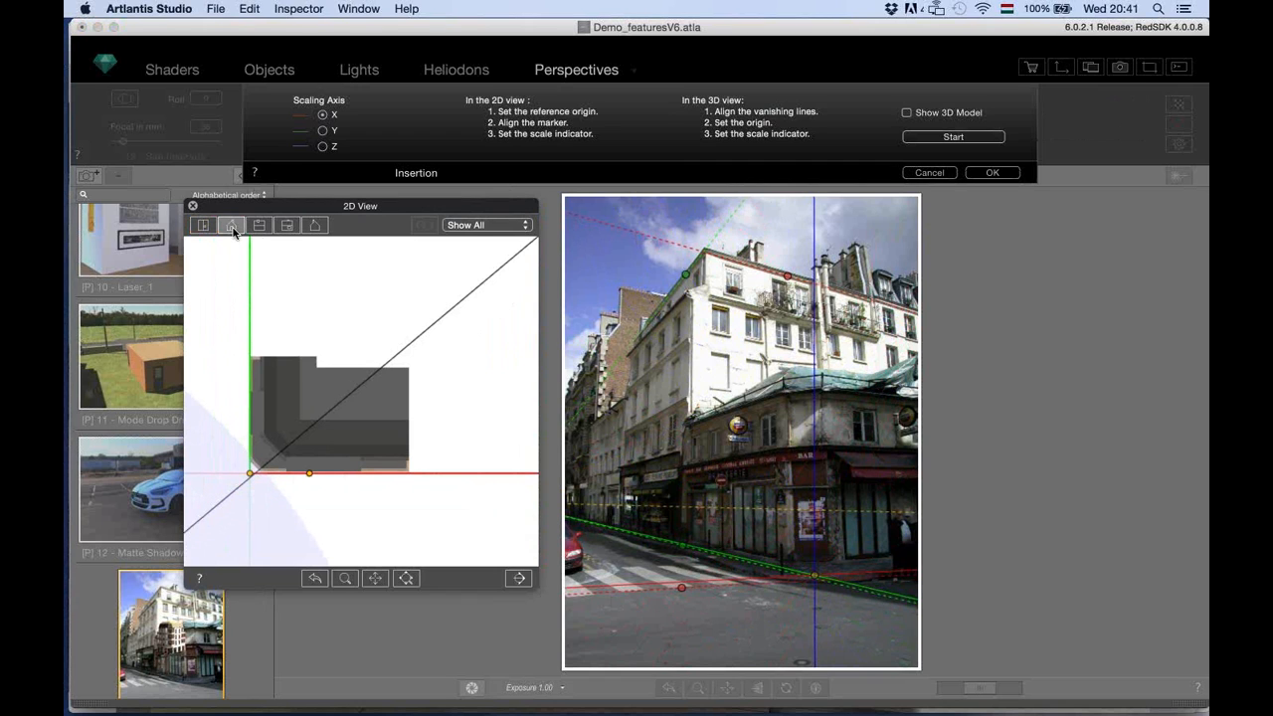
scroll(416, 431, up, 5)
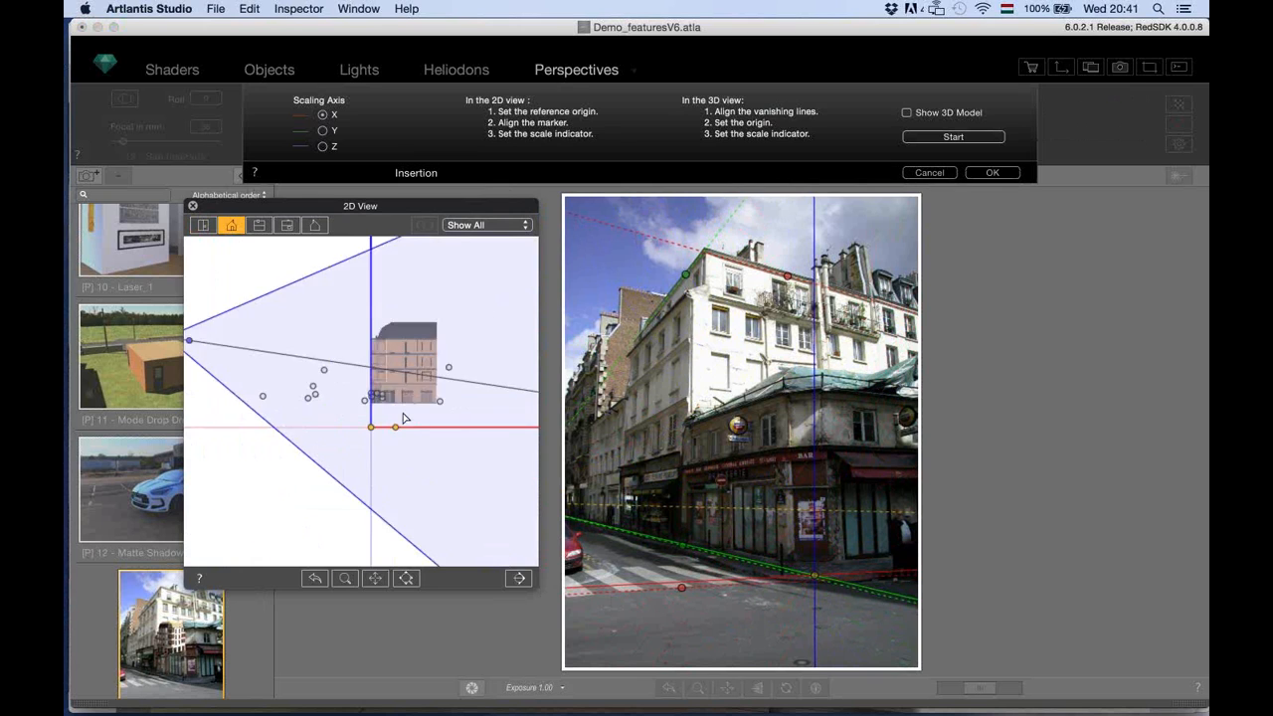
drag(331, 403, 331, 385)
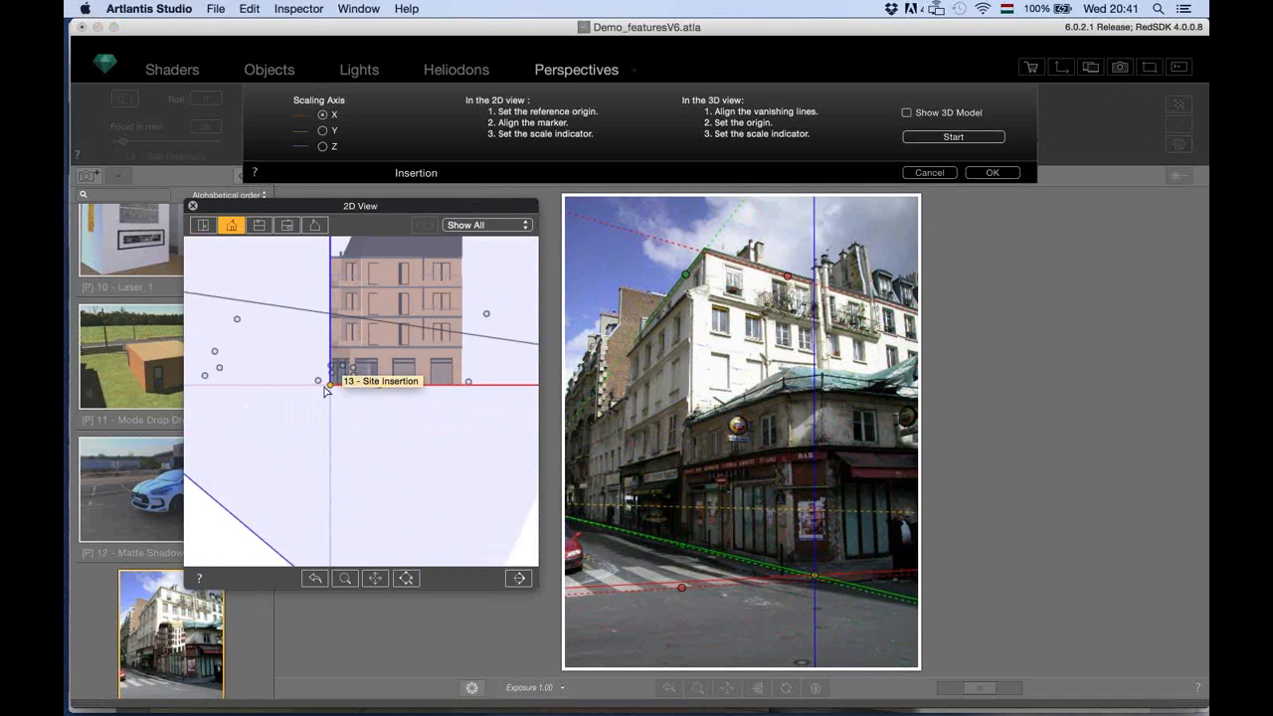
Check the reference origin in the 2D side view and fine-tune it on the building's corner in the top view.
click(257, 227)
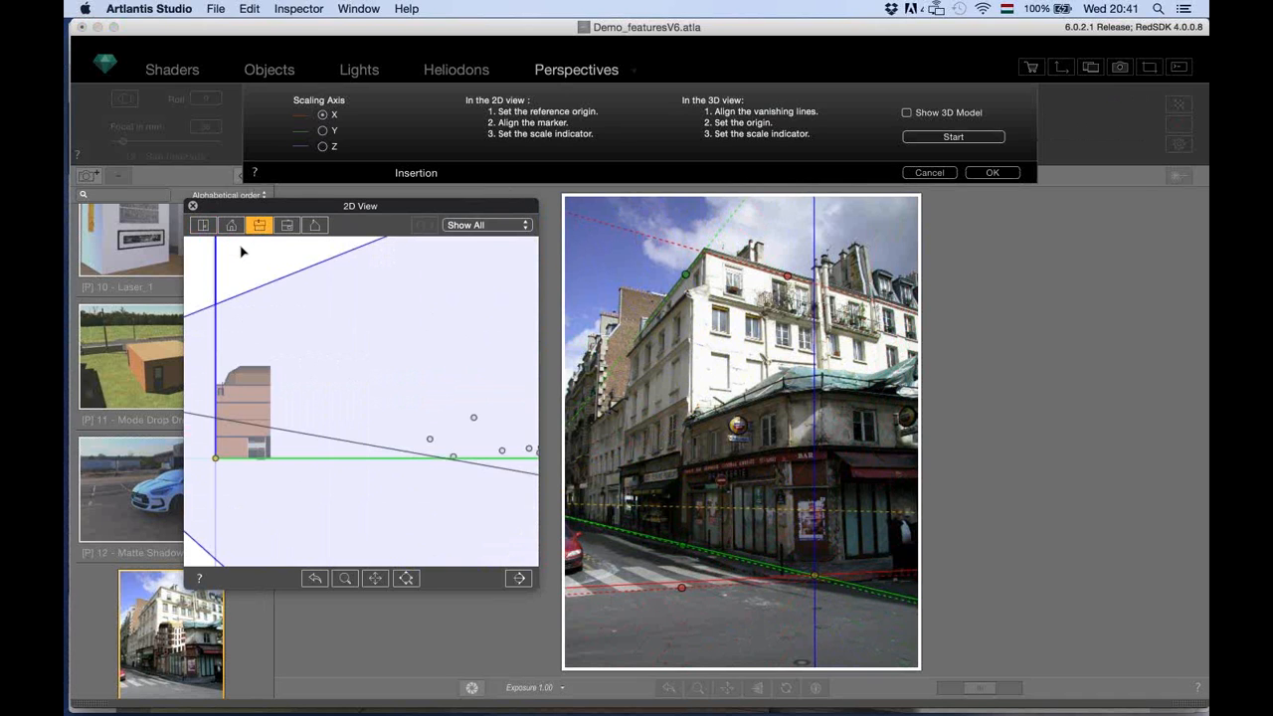
click(202, 226)
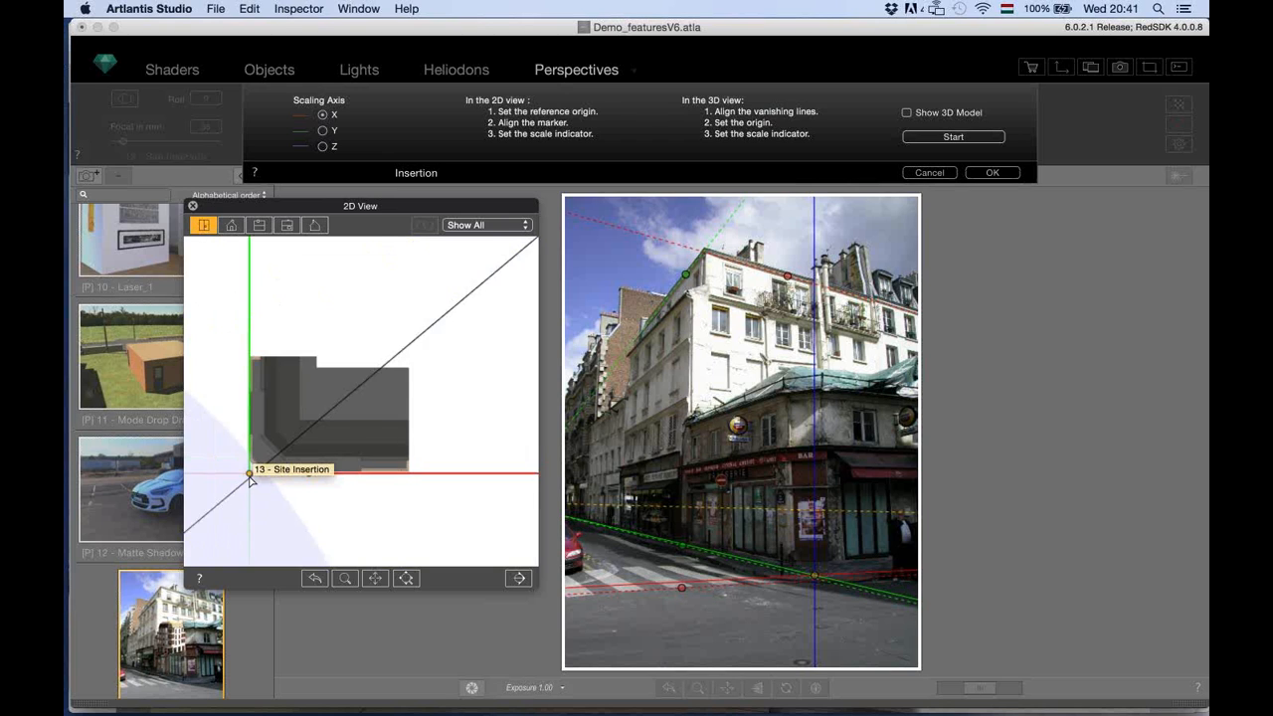
scroll(250, 470, up, 3)
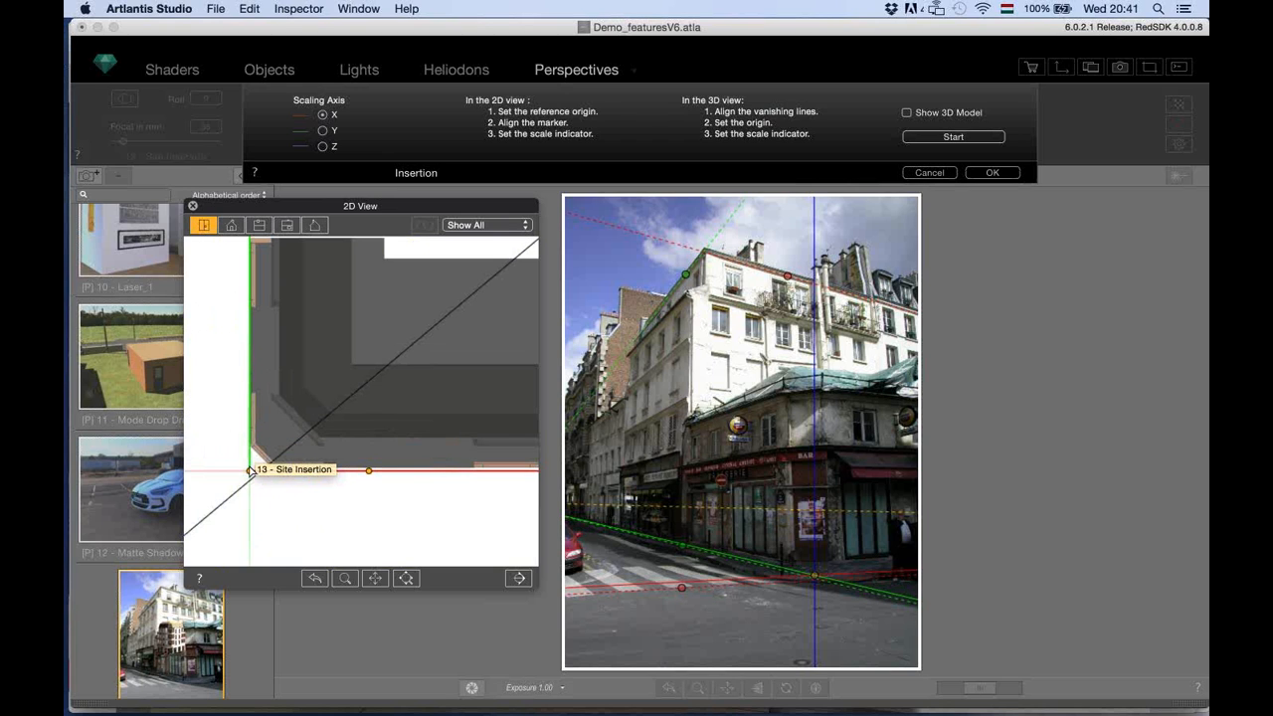
drag(250, 470, 249, 466)
scroll(257, 510, down, 3)
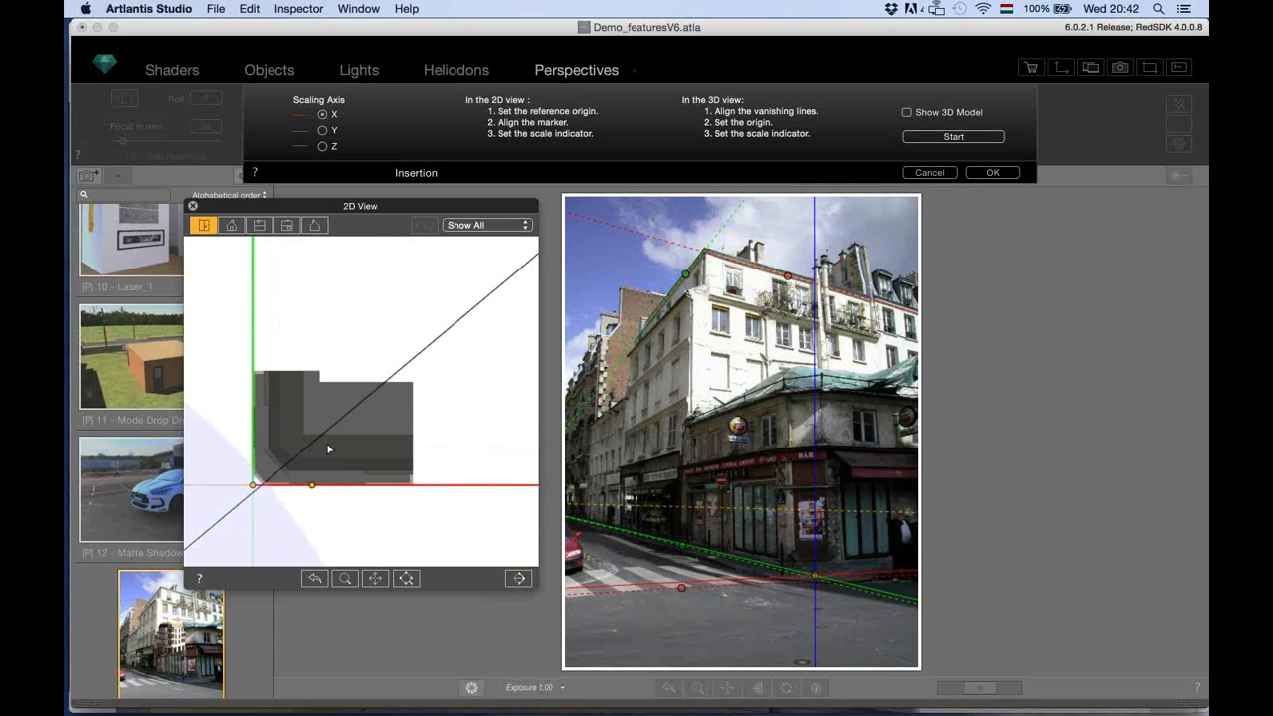
Make Y the scaling axis, fine-tune the scale indicator at the far base of the corner façade in the photo, and close the 2D view.
click(295, 142)
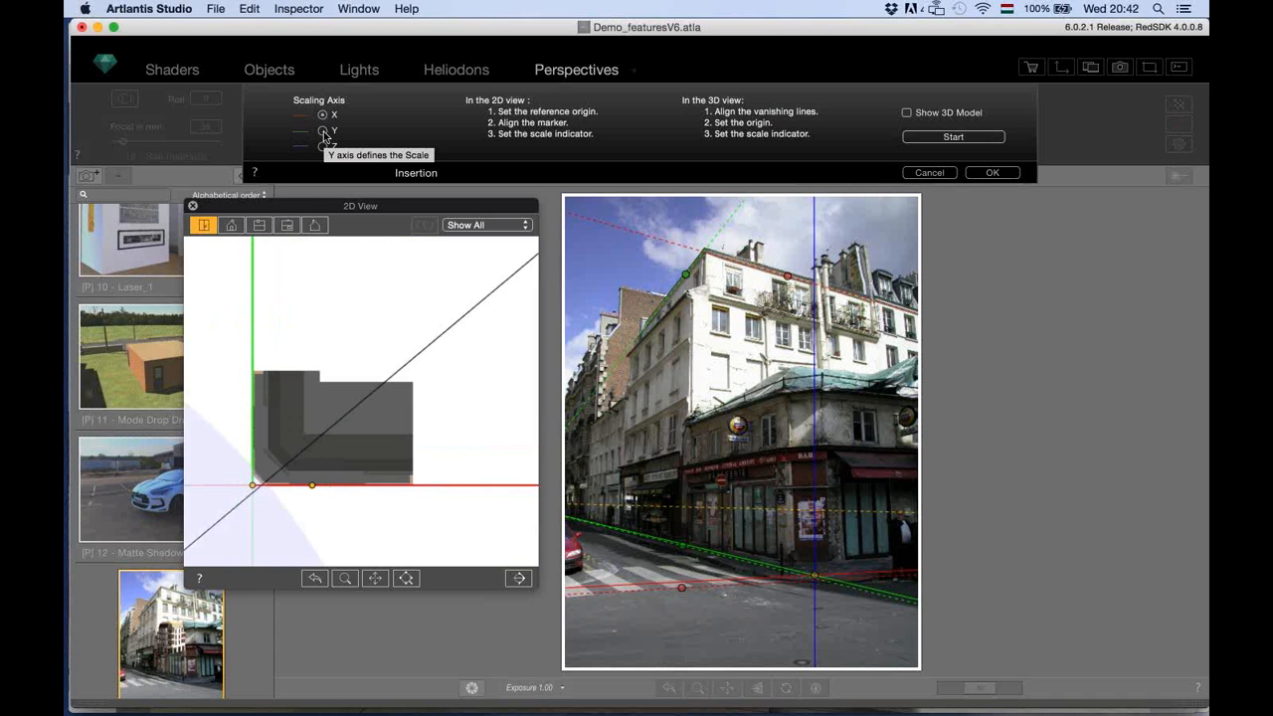
click(323, 133)
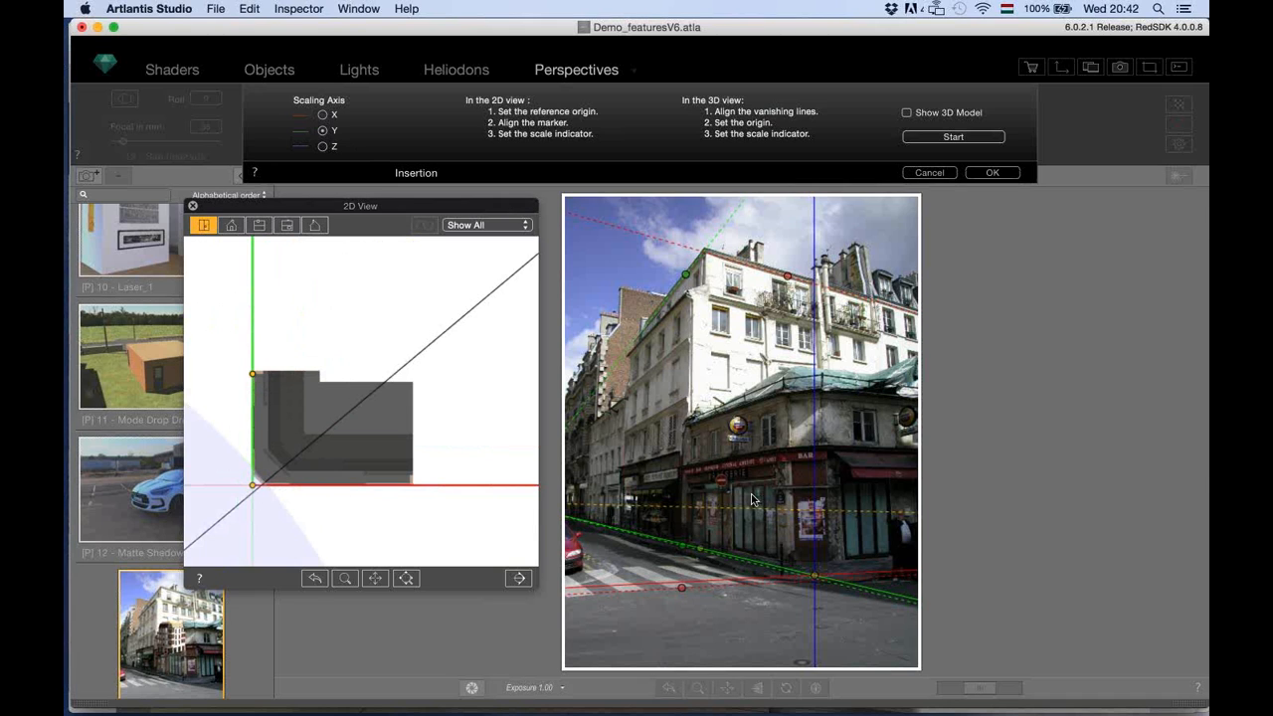
mouse_move(705, 563)
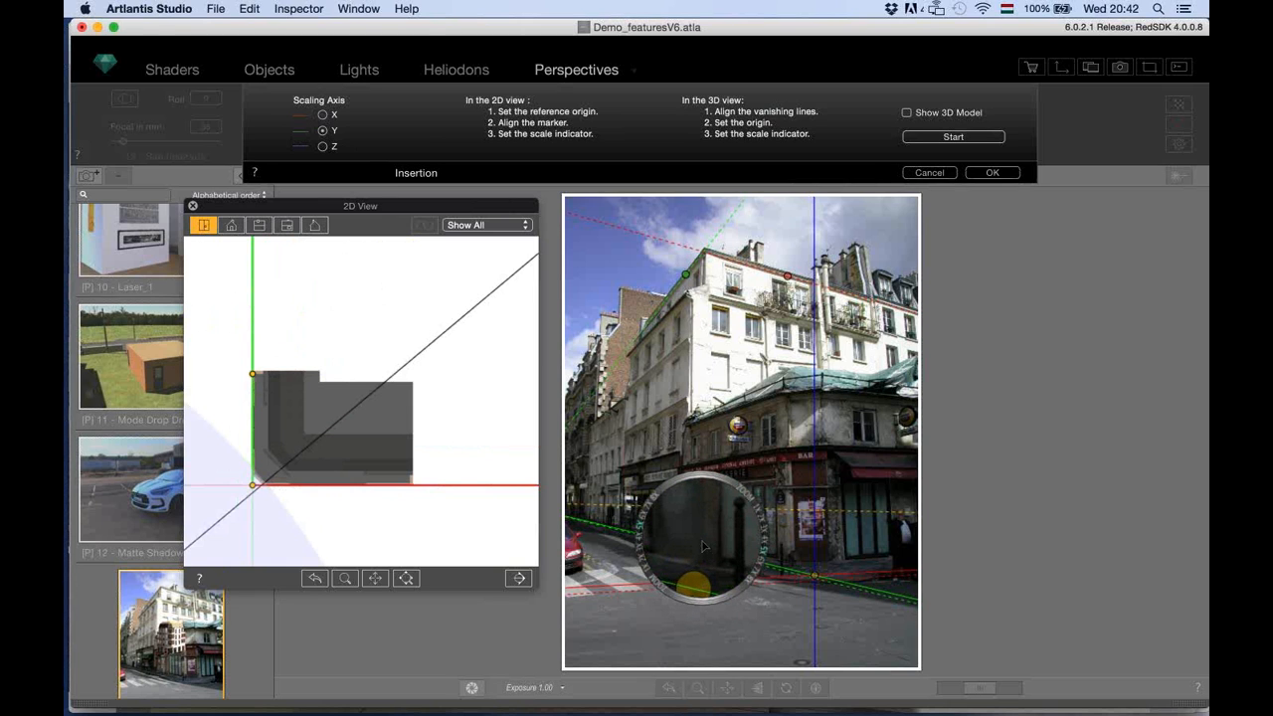
mouse_move(699, 552)
mouse_down()
mouse_move(680, 548)
mouse_move(691, 552)
mouse_up()
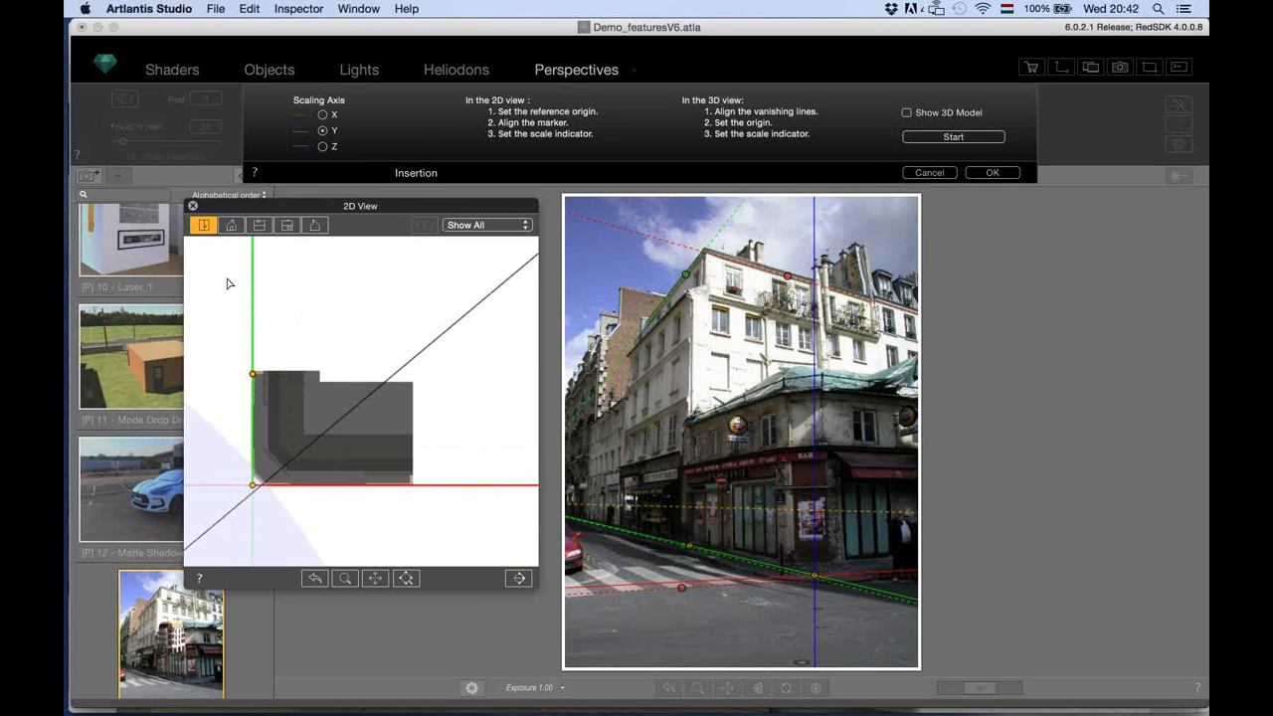
click(193, 206)
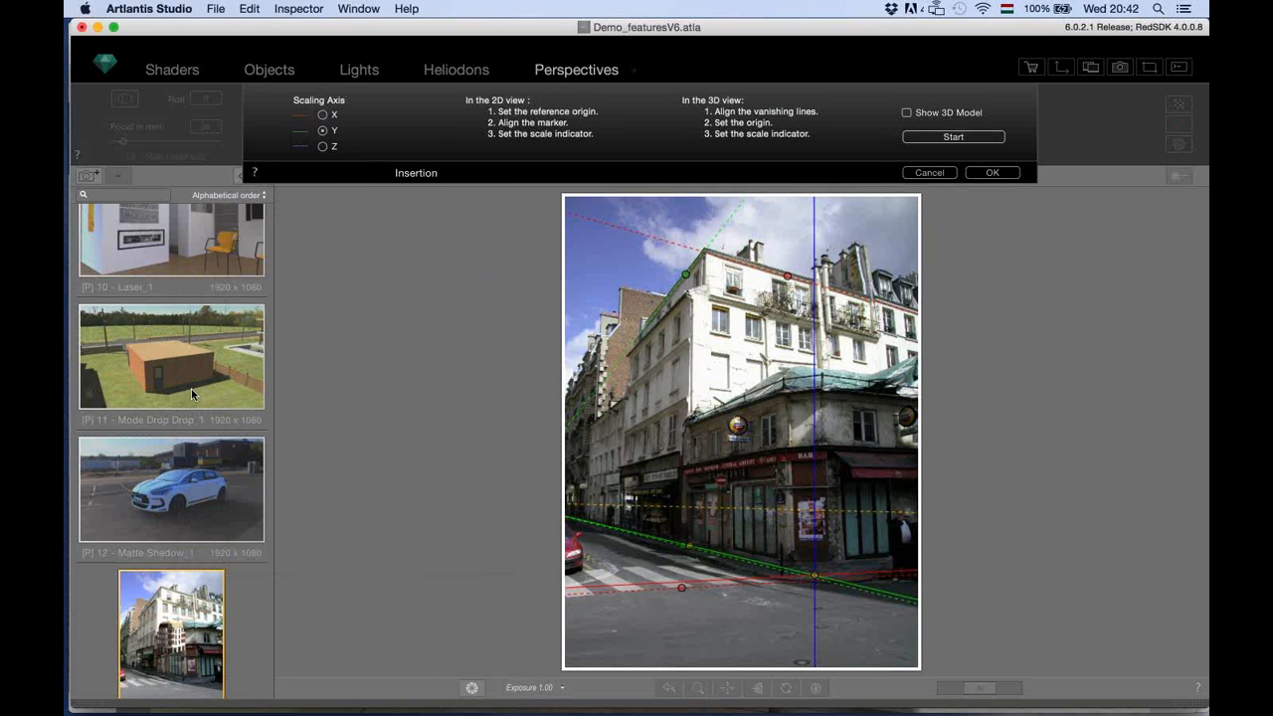
Show the 3D model, run the insertion calculation until the building fits the street corner, and validate the insertion.
click(907, 113)
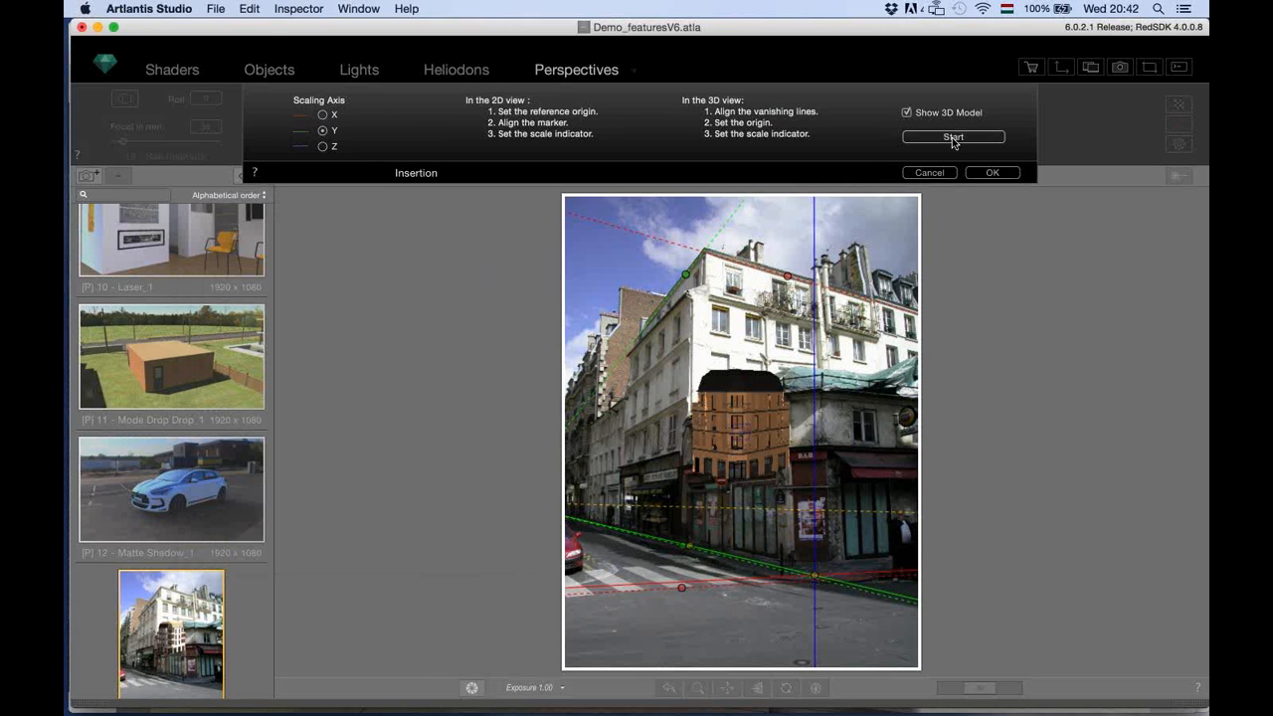
click(953, 138)
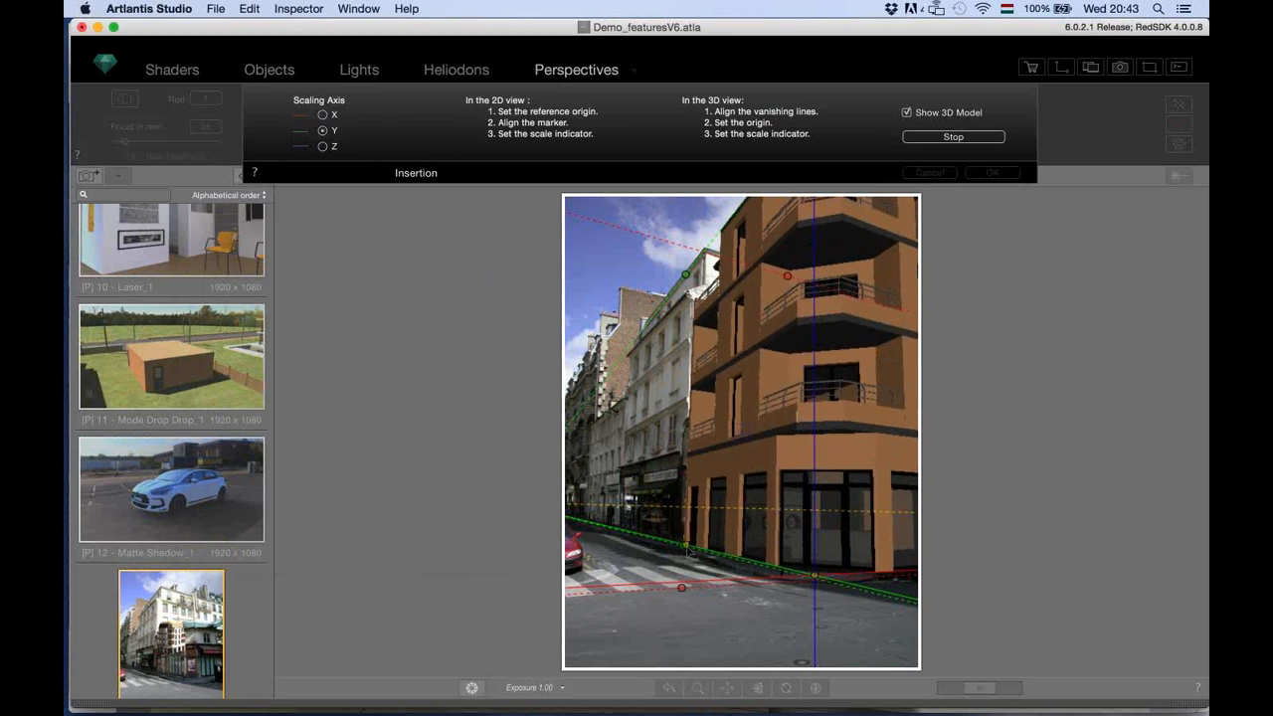
click(986, 141)
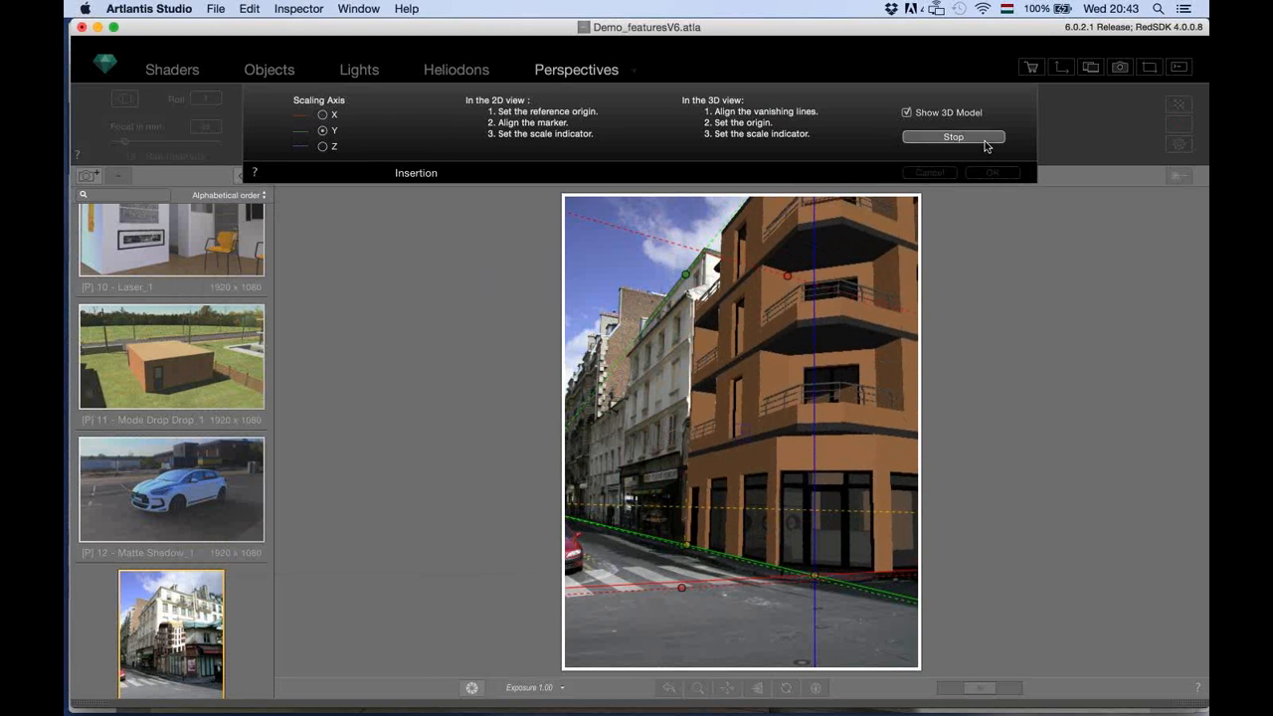
click(991, 173)
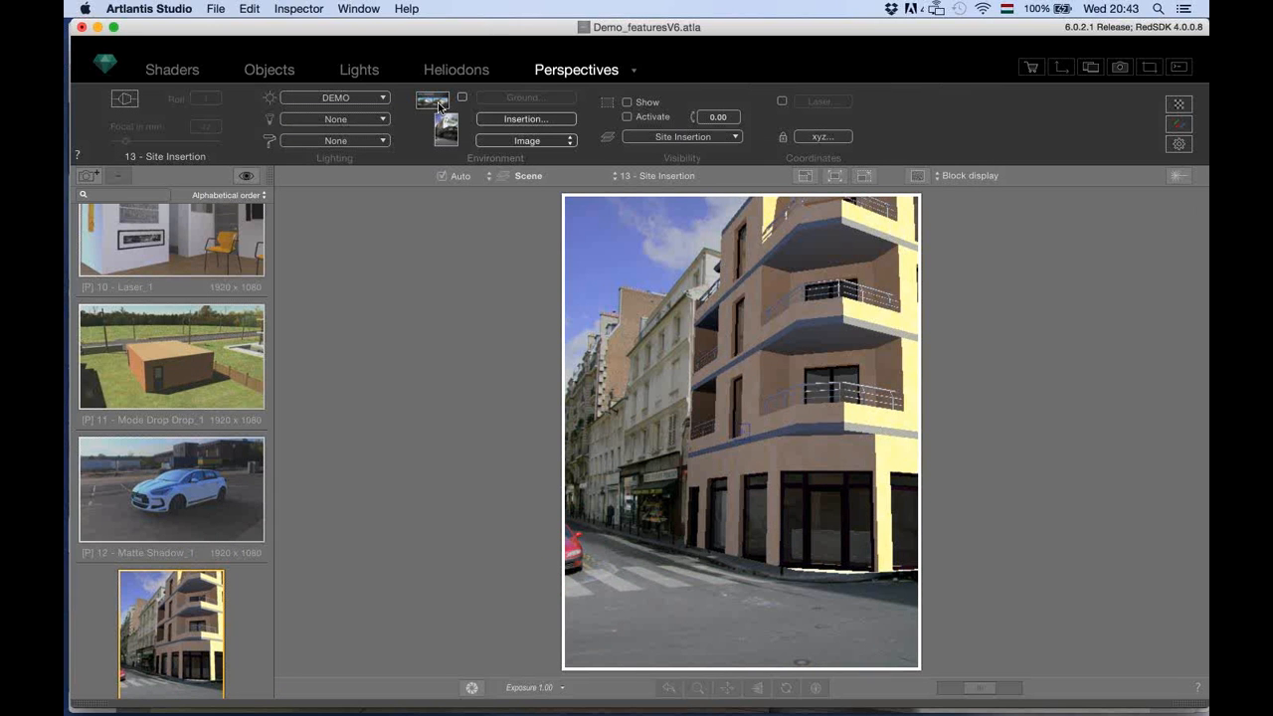
Replace the perspective's foreground image with Angle_Background.jpg from the ATL6_demo folder.
click(438, 101)
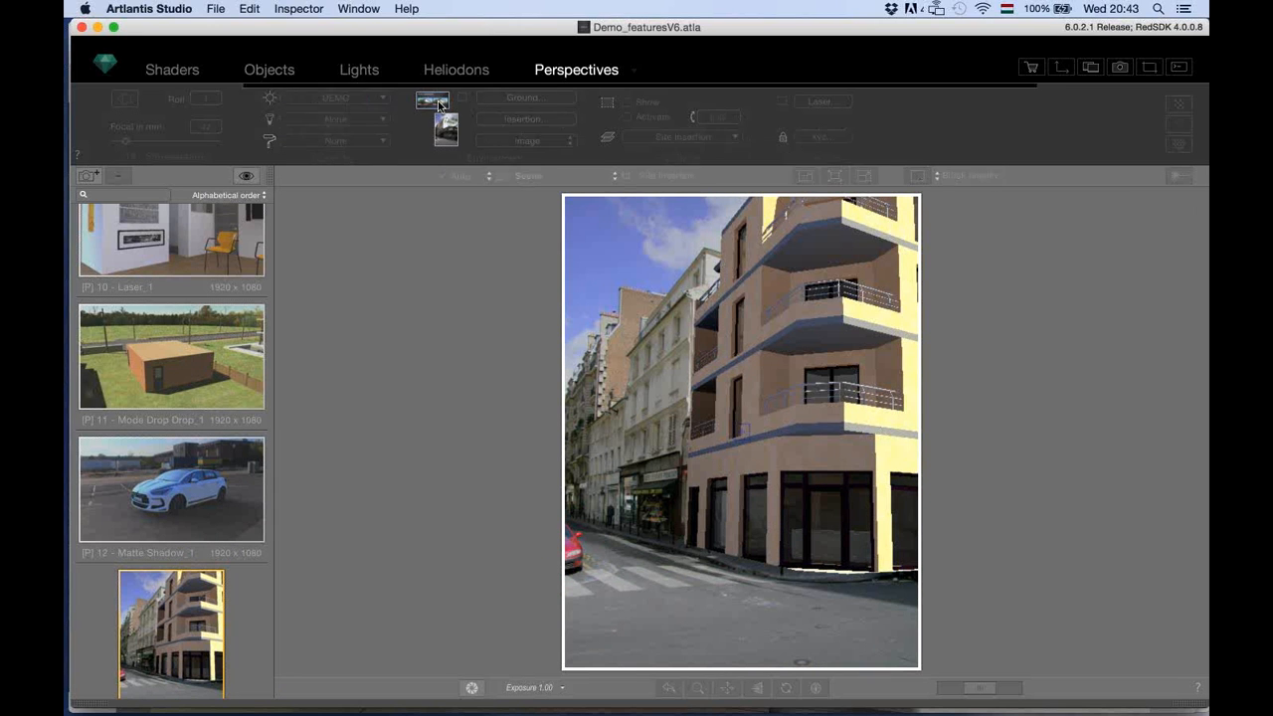
click(626, 135)
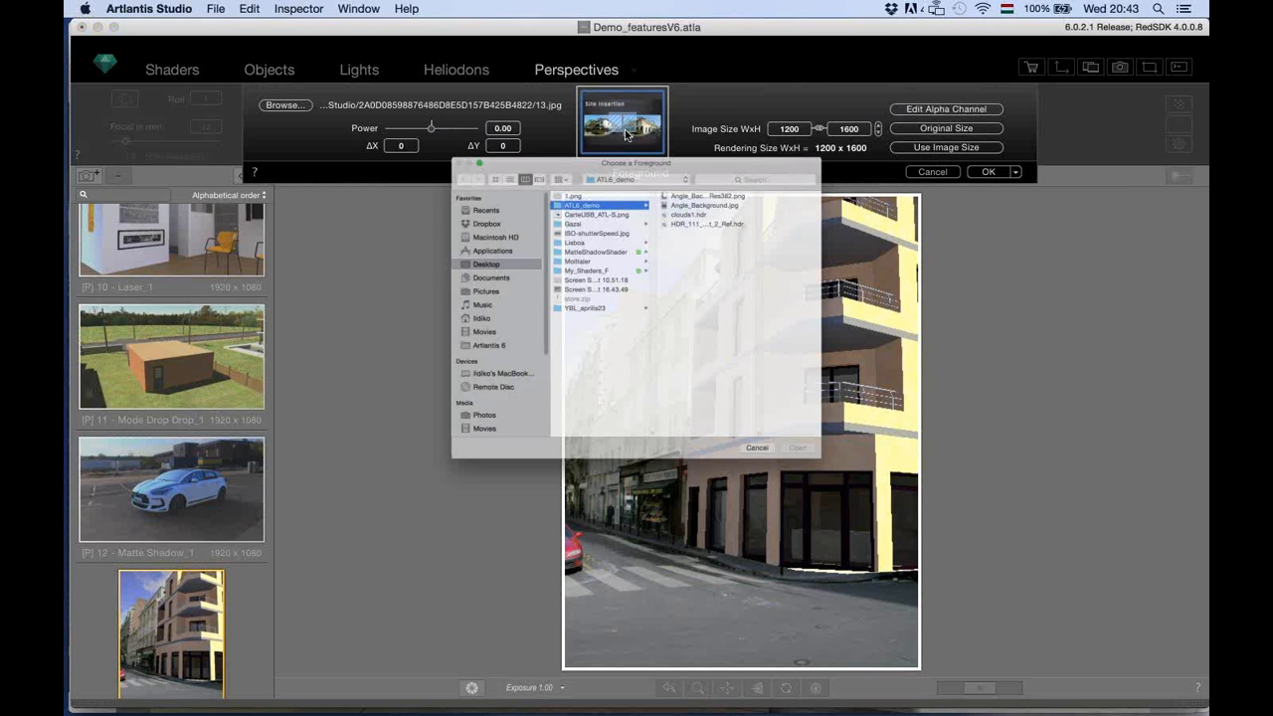
click(724, 152)
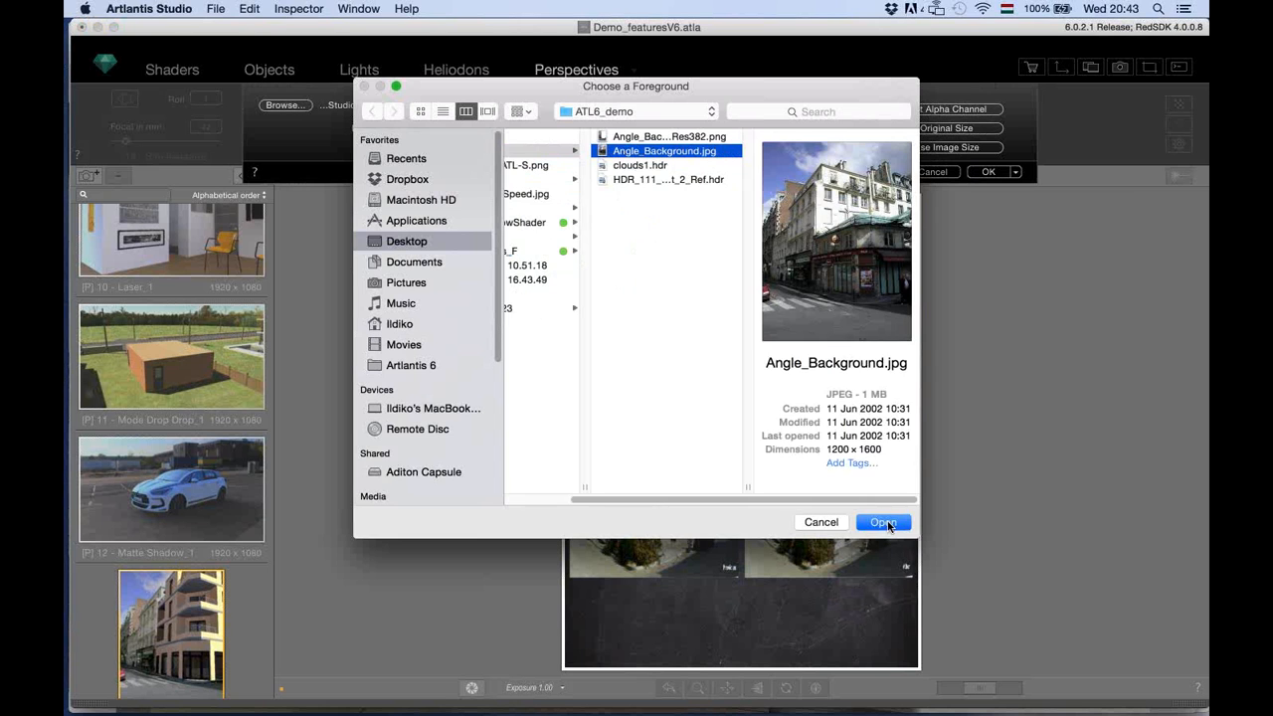
click(888, 523)
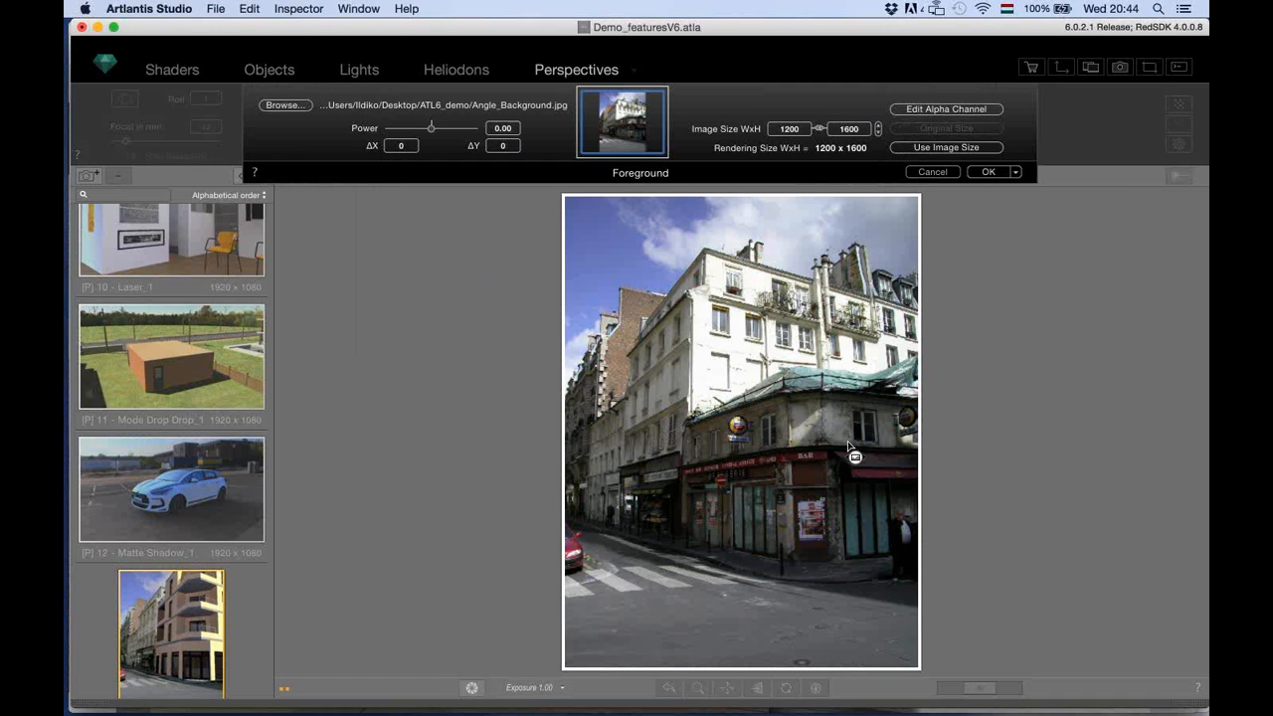
Open the foreground's alpha channel for editing and trace a Front line along the corner building's side edge and pavement up to the pedestrian.
click(969, 111)
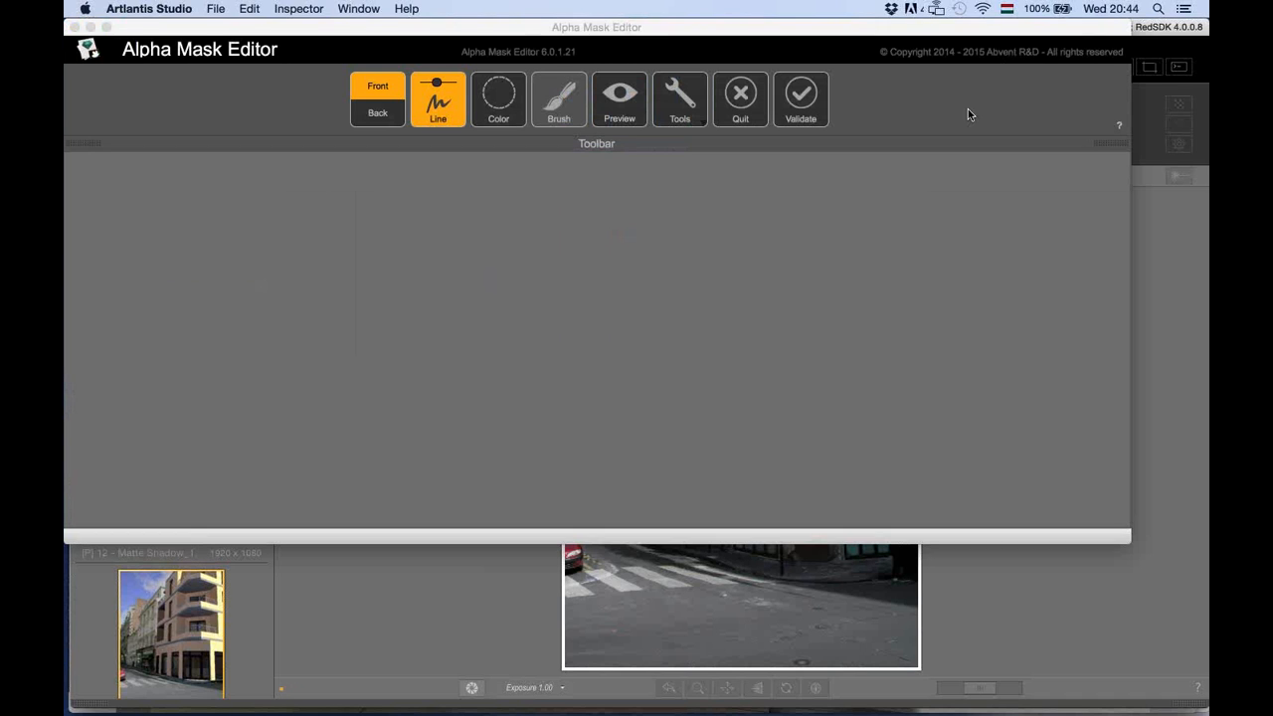
click(670, 46)
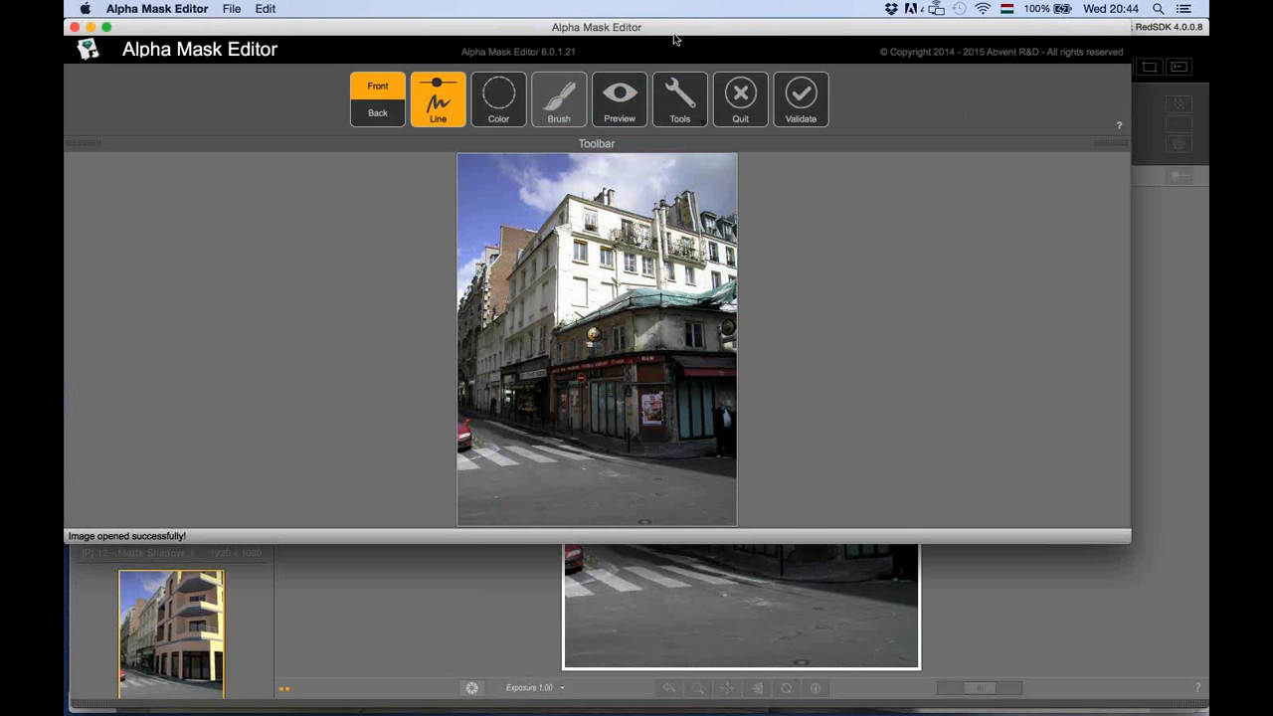
drag(674, 39, 687, 56)
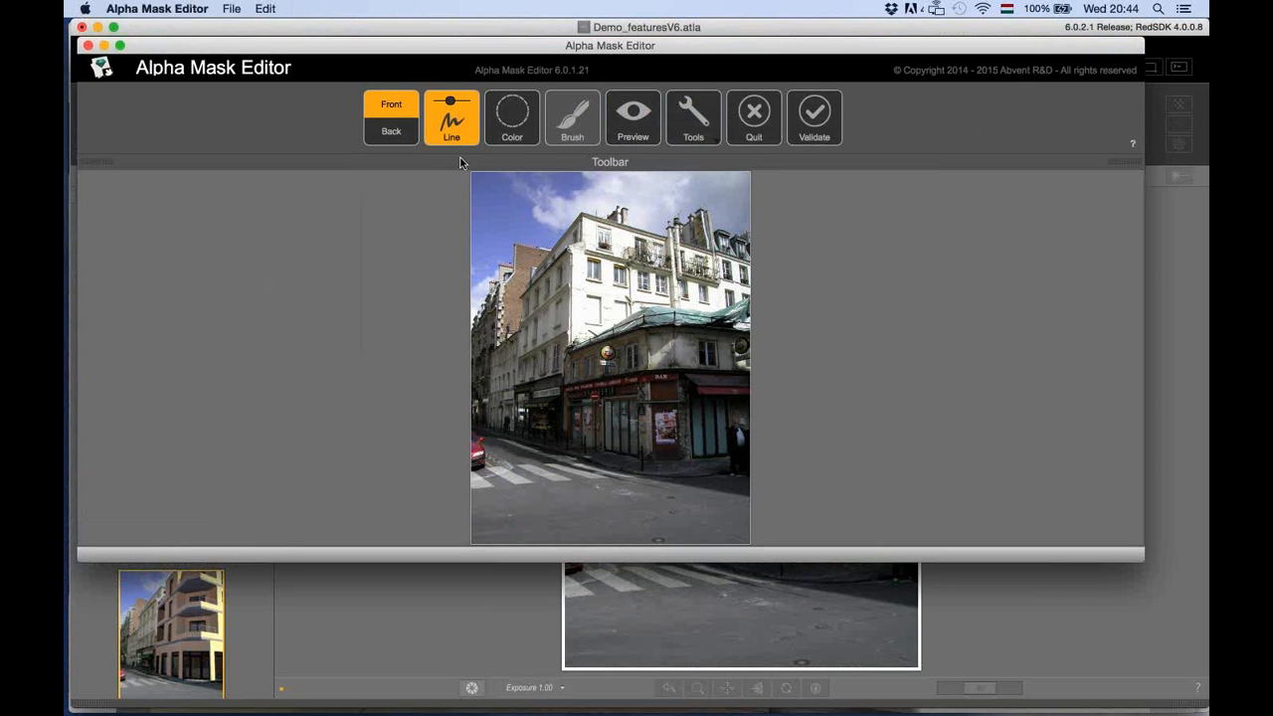
click(380, 148)
click(387, 104)
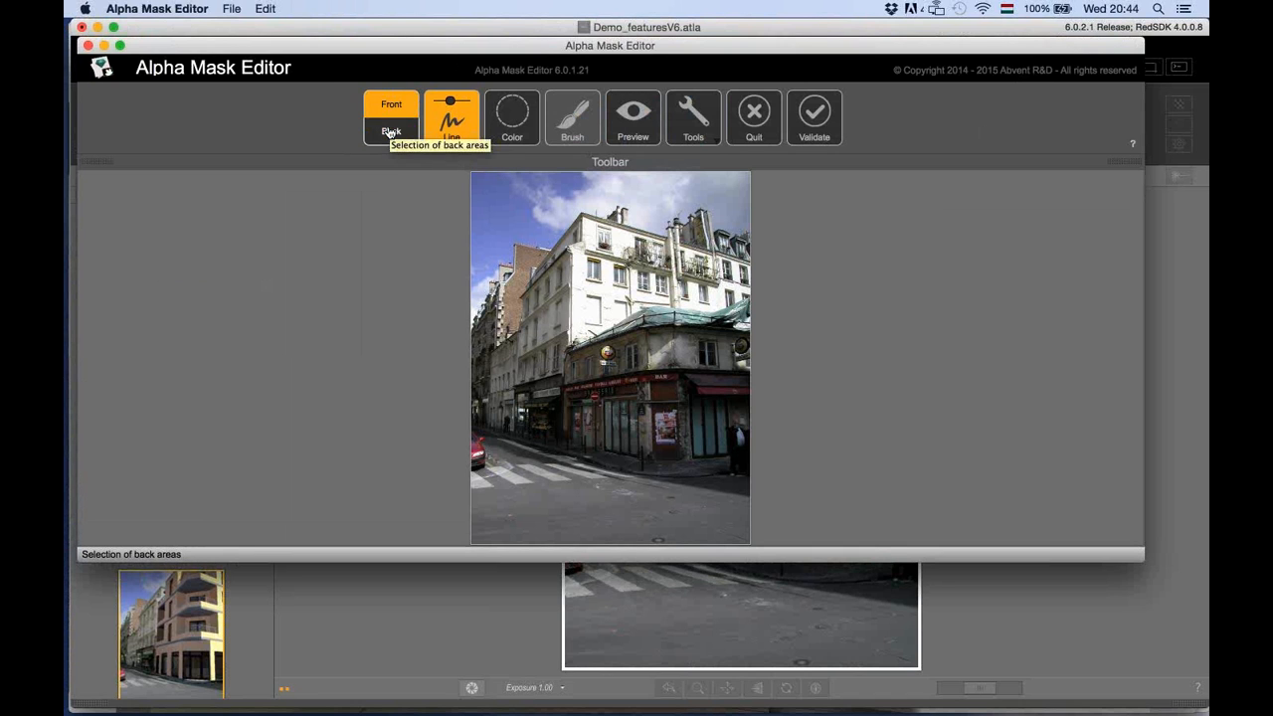
click(388, 137)
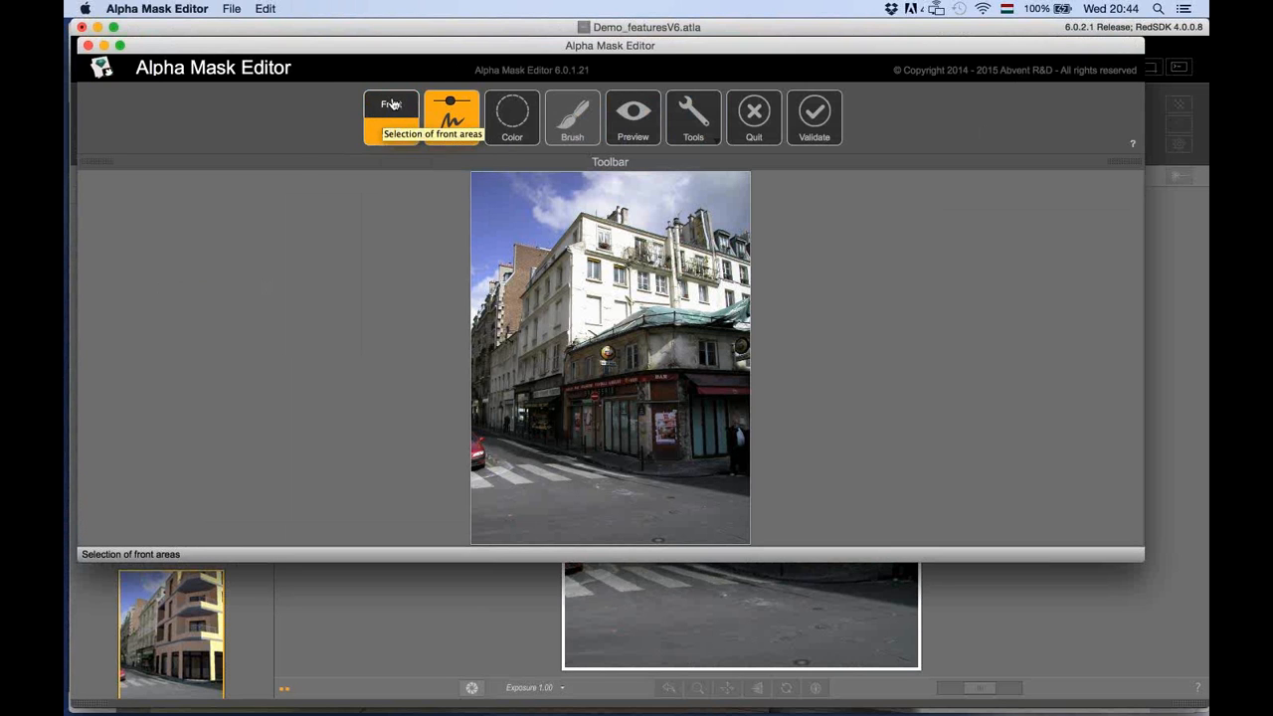
click(392, 103)
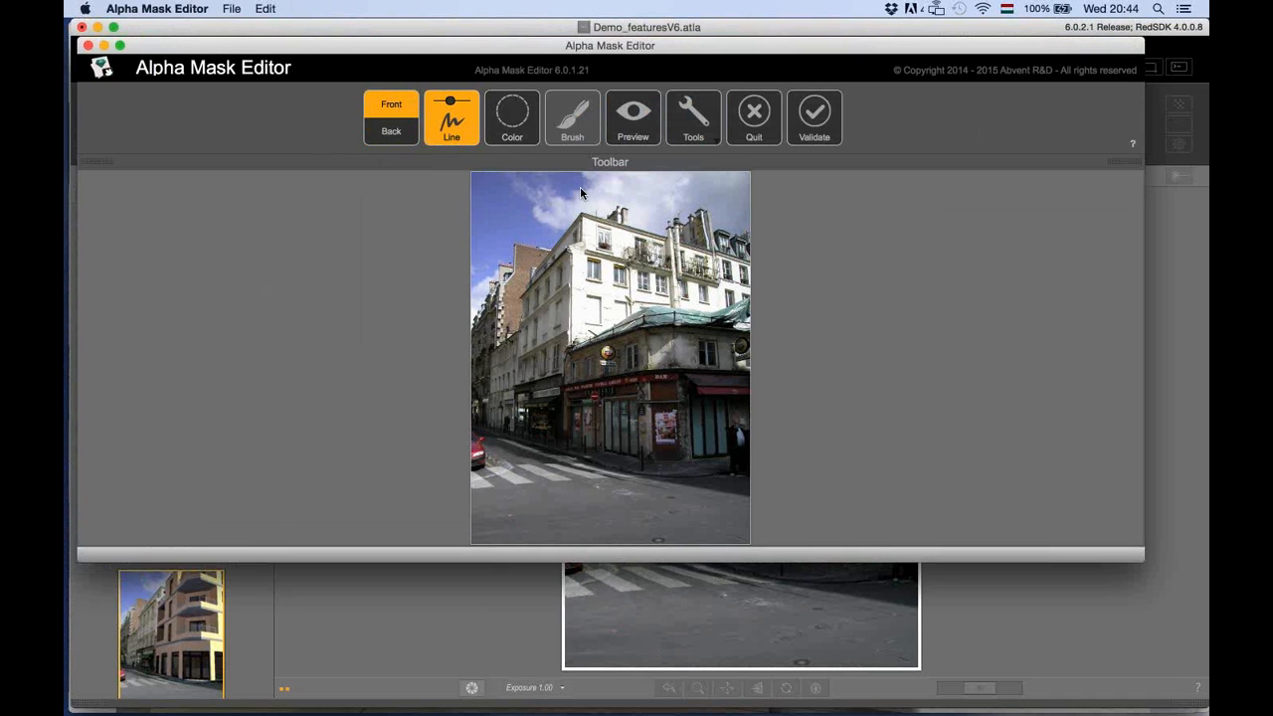
mouse_move(579, 184)
mouse_down()
mouse_move(553, 266)
mouse_move(557, 447)
mouse_move(688, 472)
mouse_move(740, 452)
mouse_move(737, 429)
mouse_up()
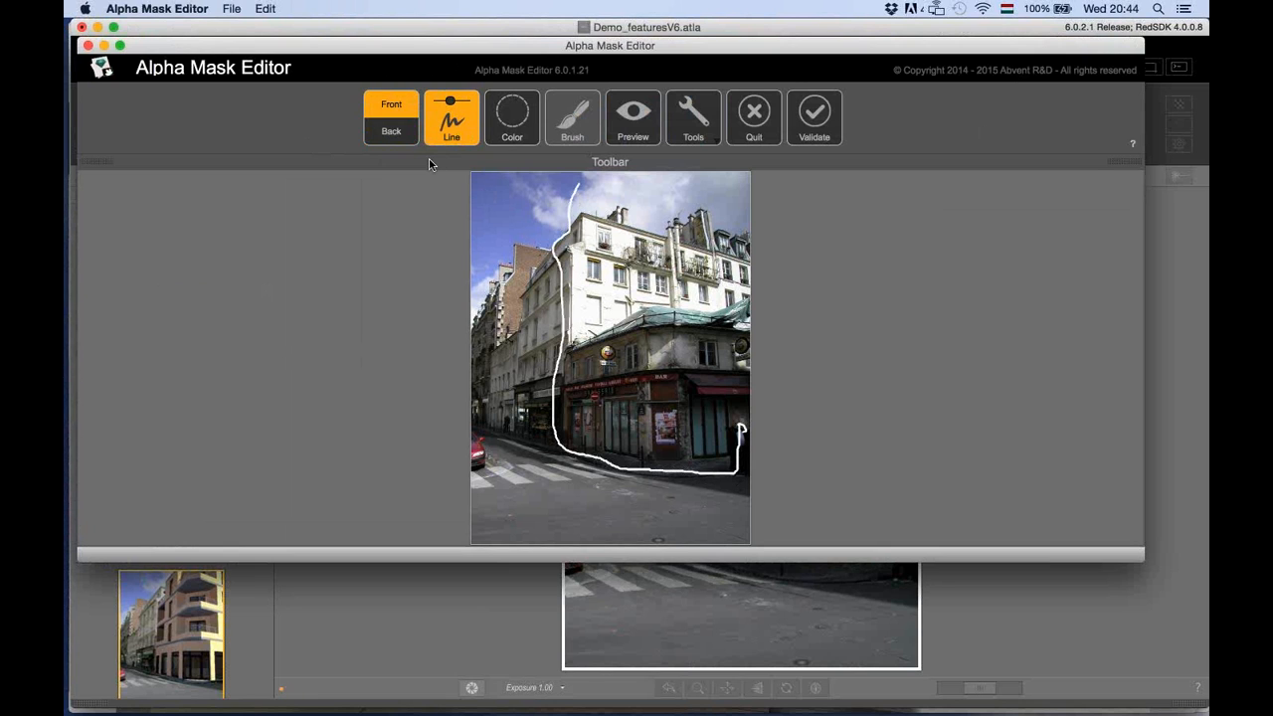
Mark the corner building as a Back area with a line inside its outline, plus a short stroke in the sky above its roof.
click(391, 131)
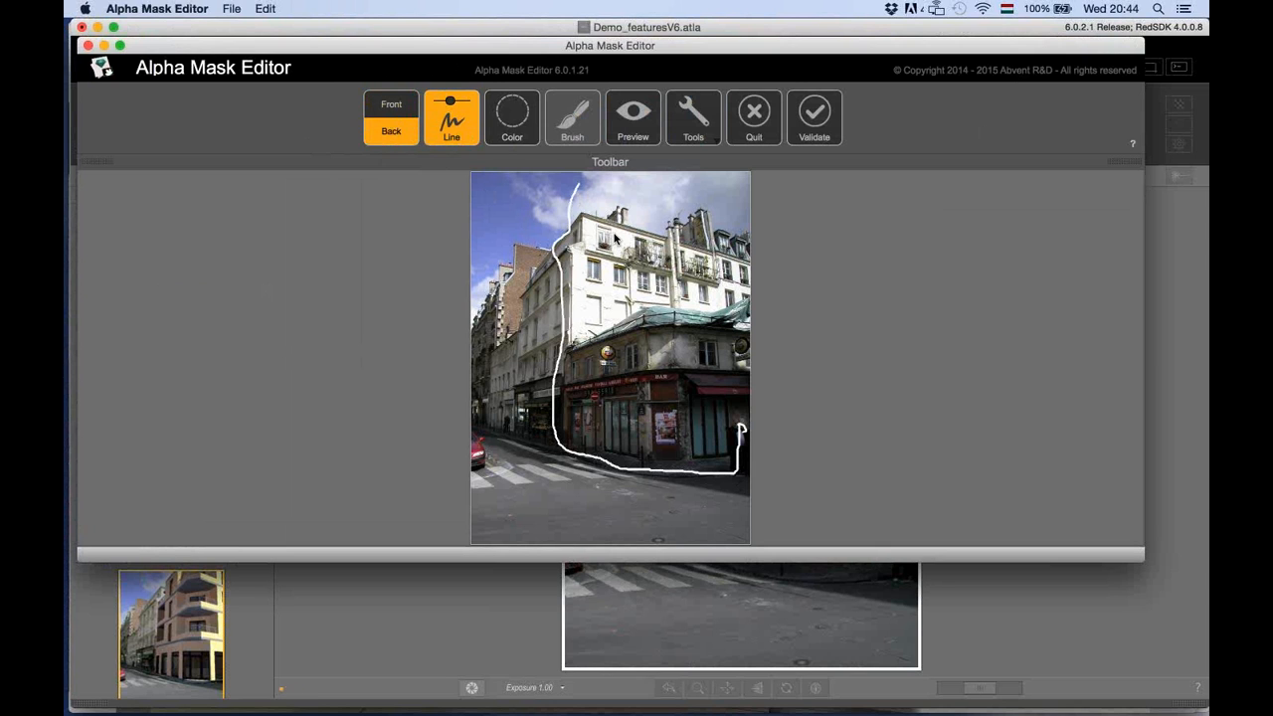
mouse_move(578, 281)
mouse_down()
mouse_move(588, 440)
mouse_move(619, 457)
mouse_move(645, 439)
mouse_move(671, 463)
mouse_move(718, 454)
mouse_move(744, 396)
mouse_move(736, 240)
mouse_move(682, 215)
mouse_move(617, 249)
mouse_up()
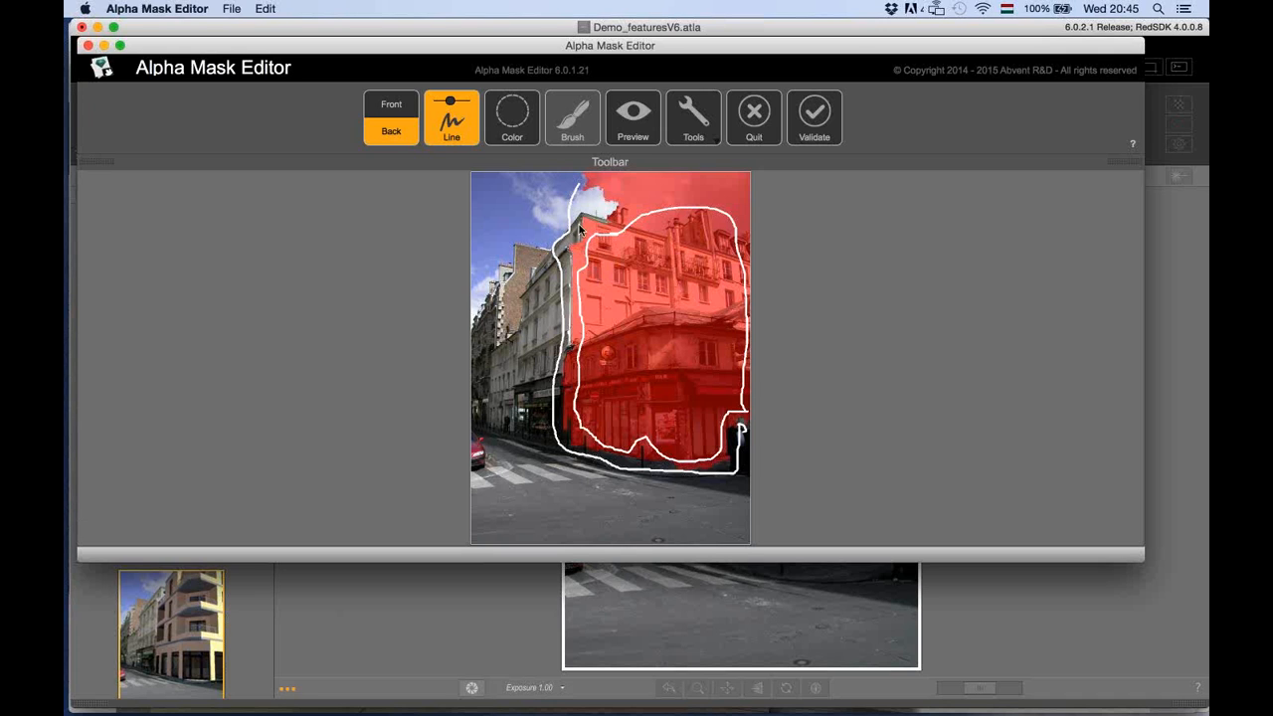
mouse_move(595, 221)
mouse_down()
mouse_move(598, 235)
mouse_move(607, 205)
mouse_move(590, 213)
mouse_up()
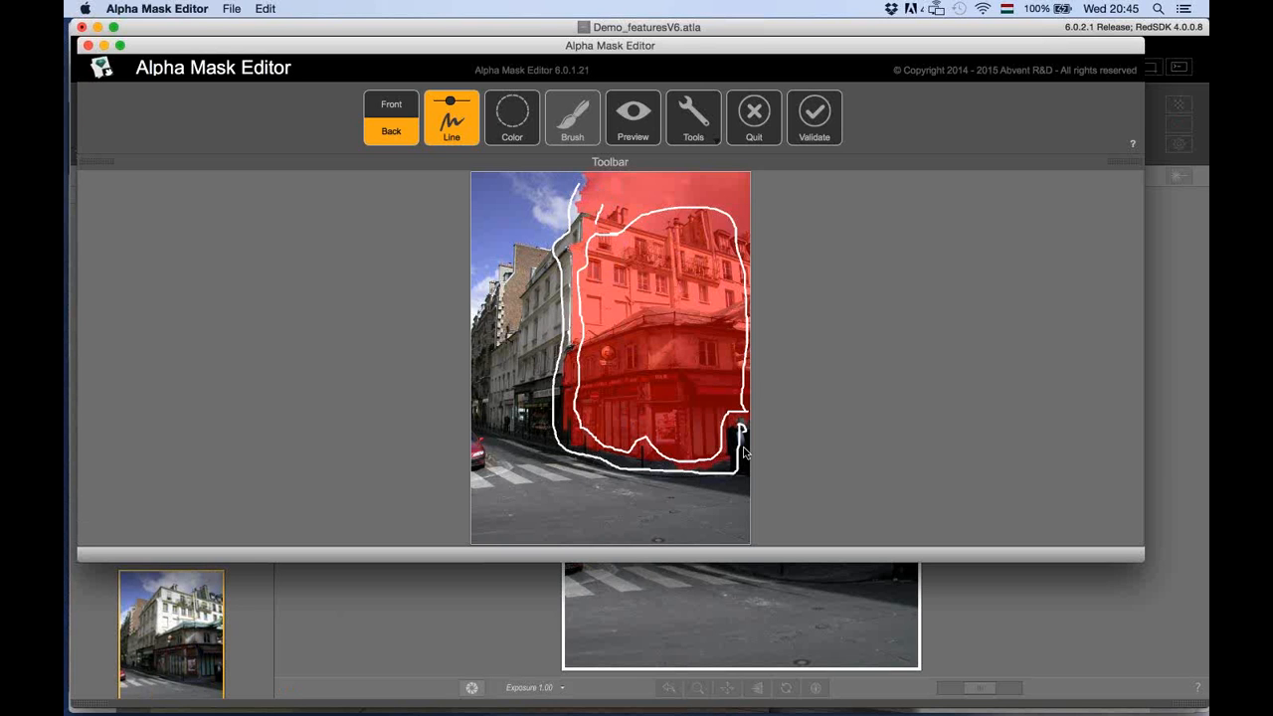
Add a Front stroke on the pedestrian's head beside the bar to keep the figure in the foreground mask.
scroll(744, 454, up, 2)
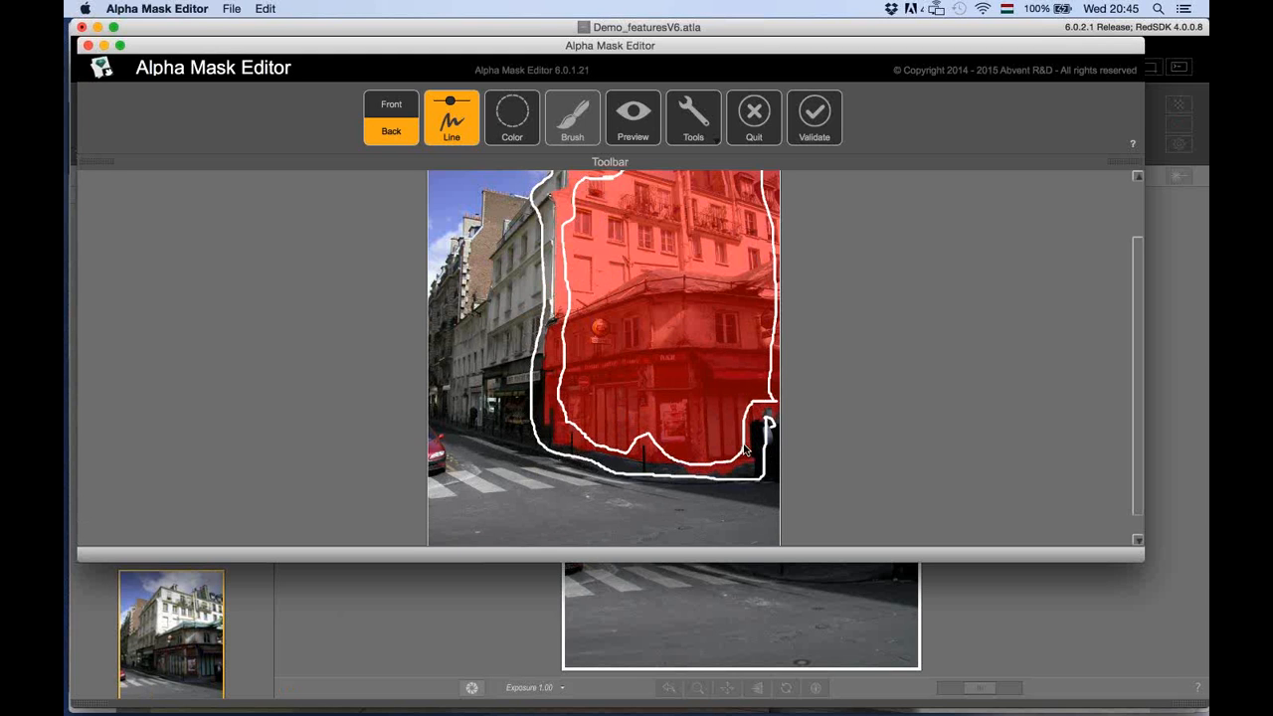
scroll(745, 449, up, 2)
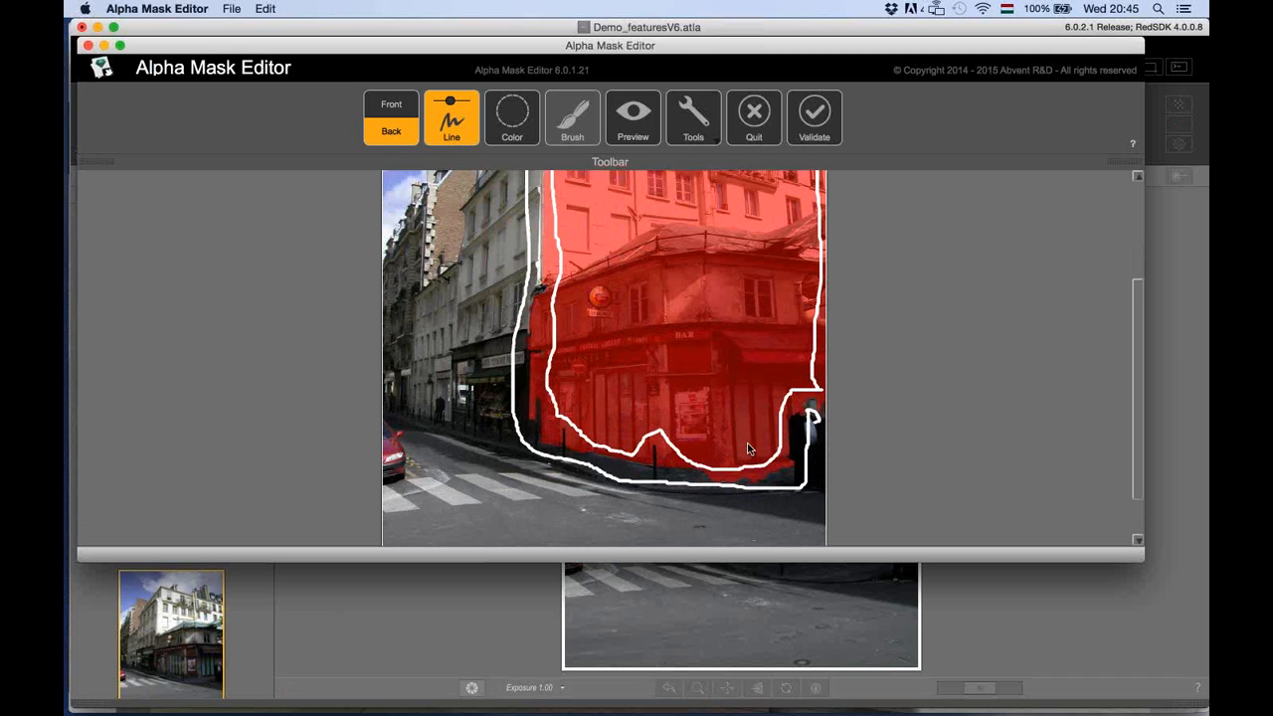
scroll(786, 444, up, 2)
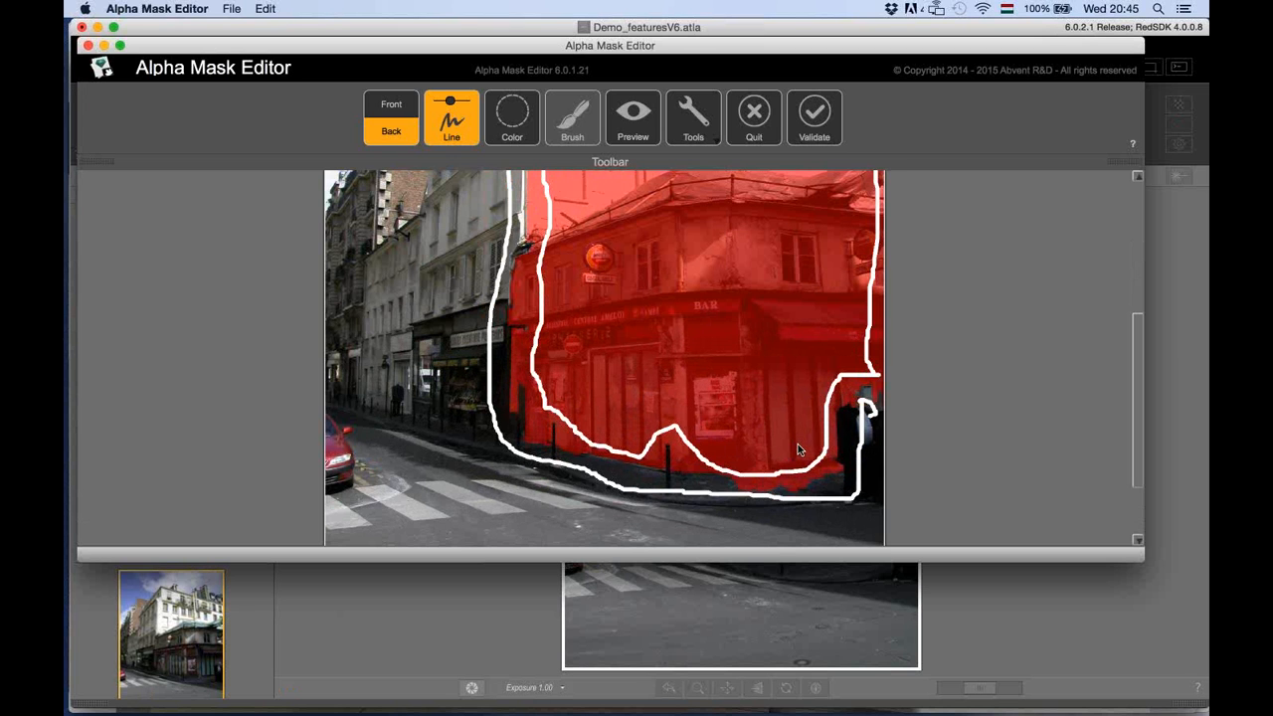
scroll(798, 446, up, 2)
click(391, 104)
drag(927, 392, 916, 411)
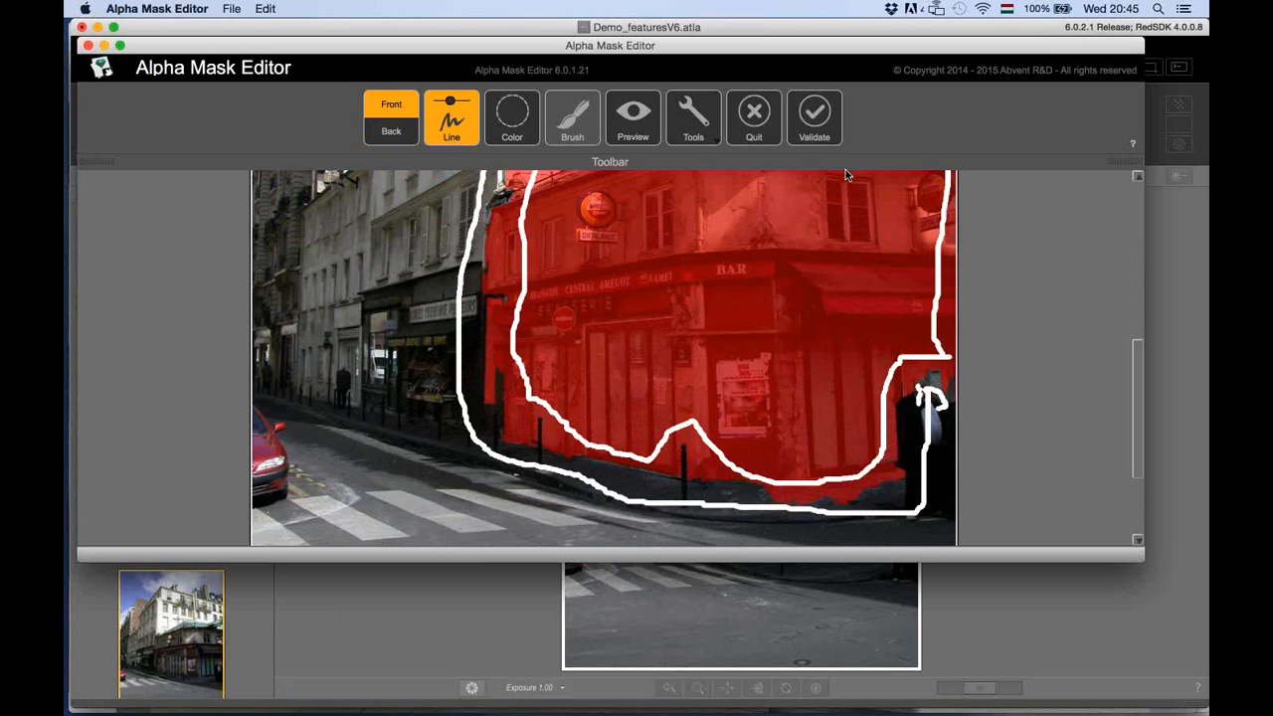
Validate the alpha mask and accept the masked foreground image for the Site Insertion perspective.
scroll(688, 373, down, 4)
click(815, 117)
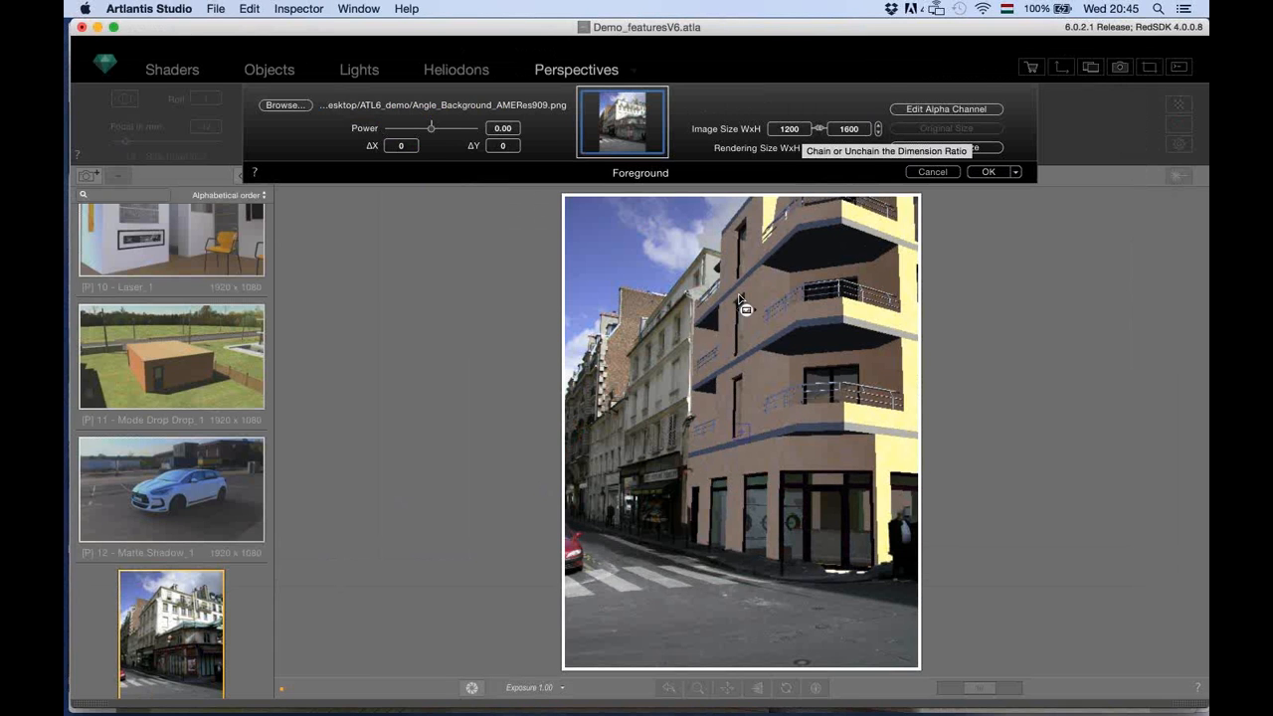
click(991, 173)
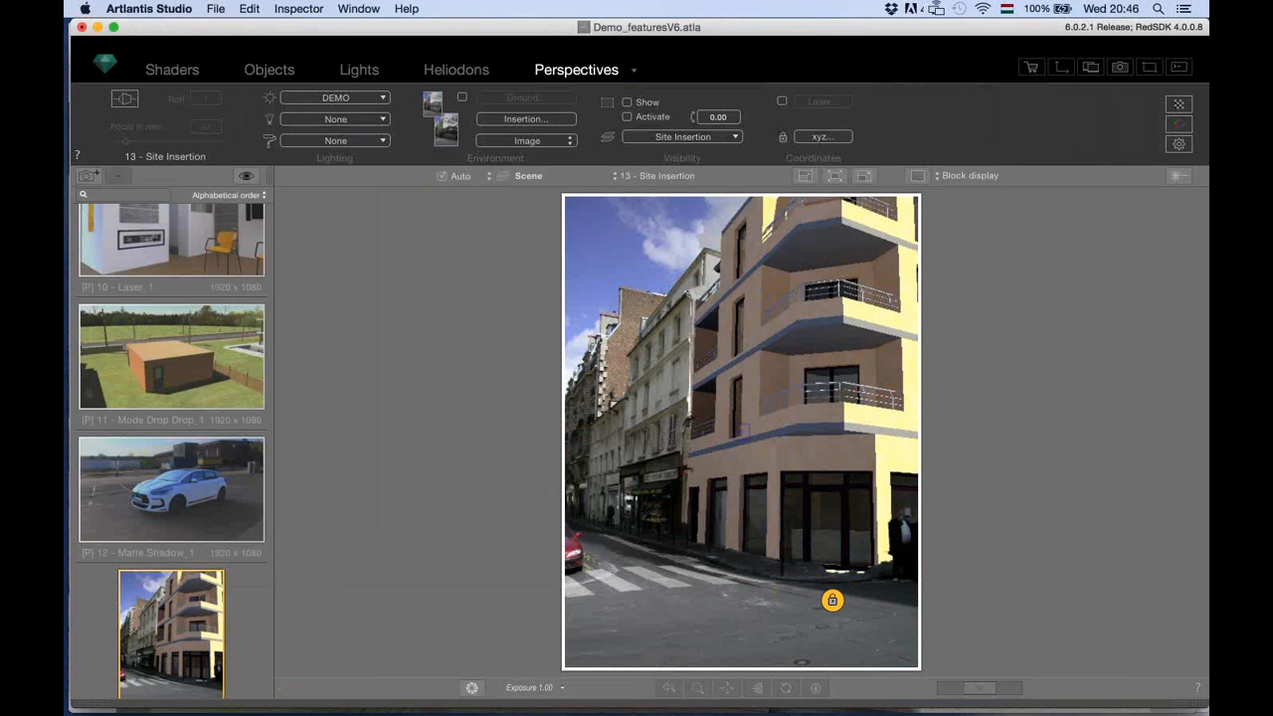
Switch to Preview and browse through the Artlantis sample renderings of kitchens and a living room.
key(super+Tab)
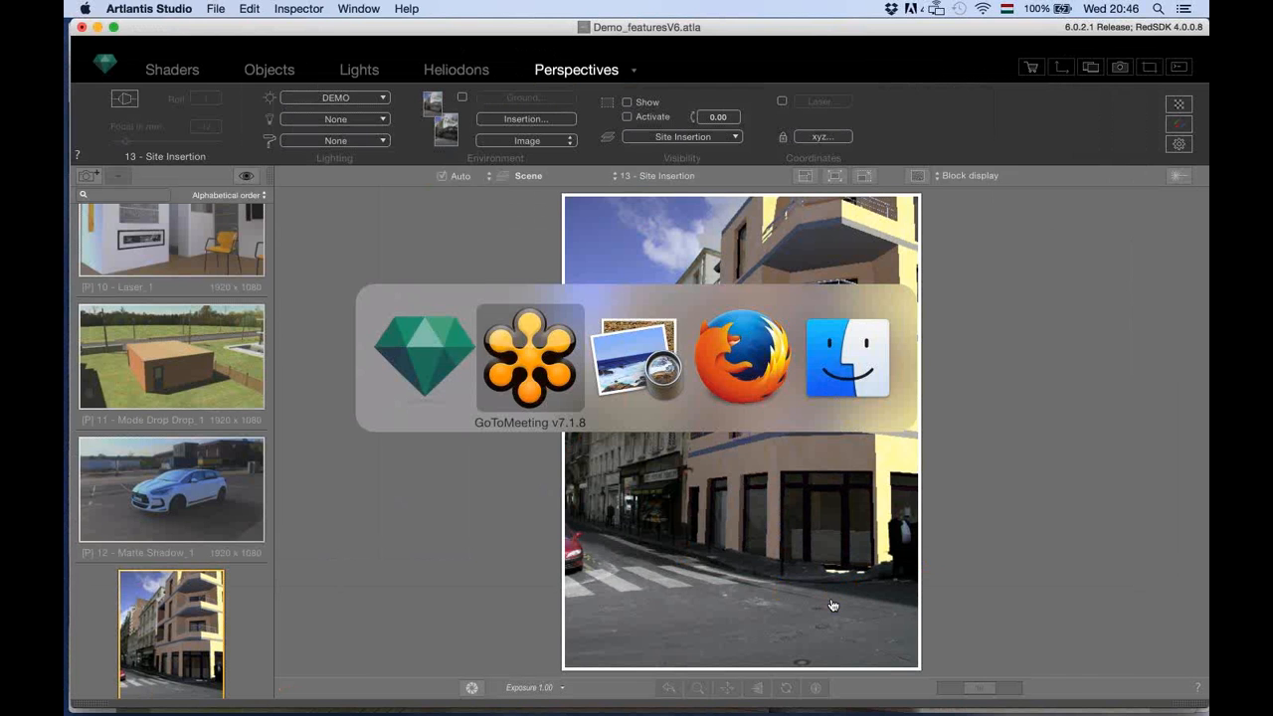
key(super+Tab)
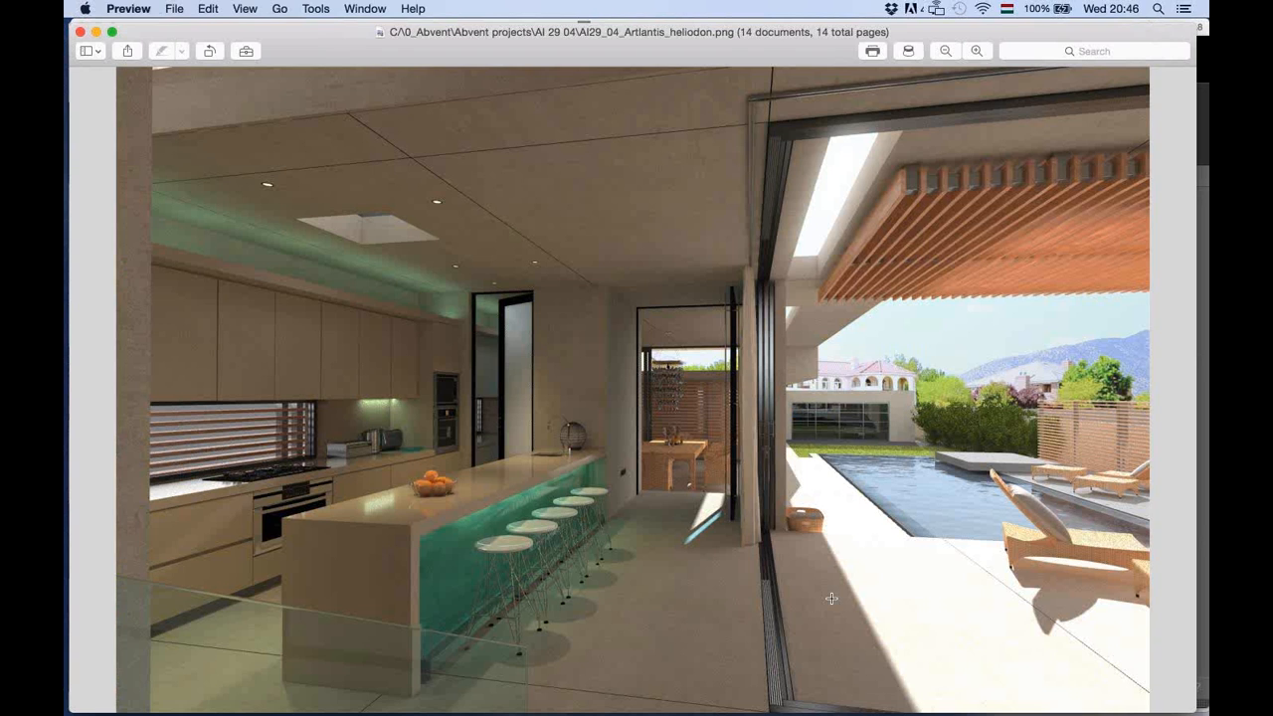
key(Down)
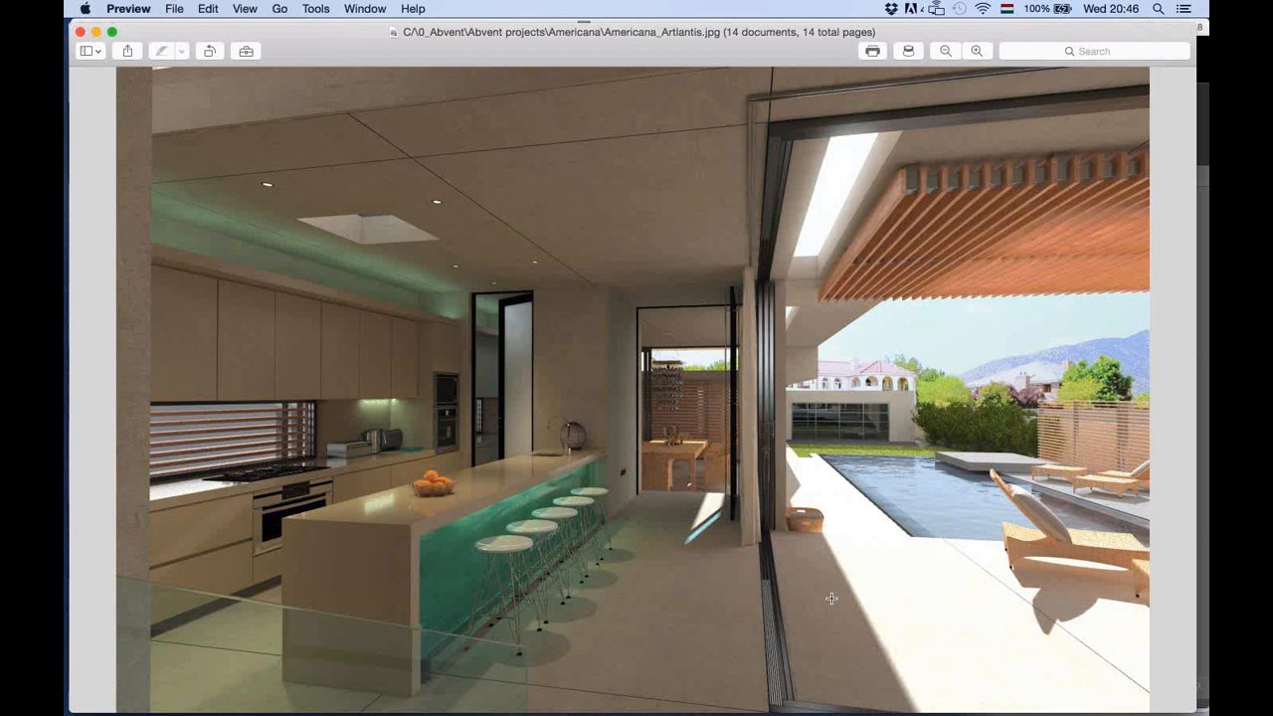
key(Down)
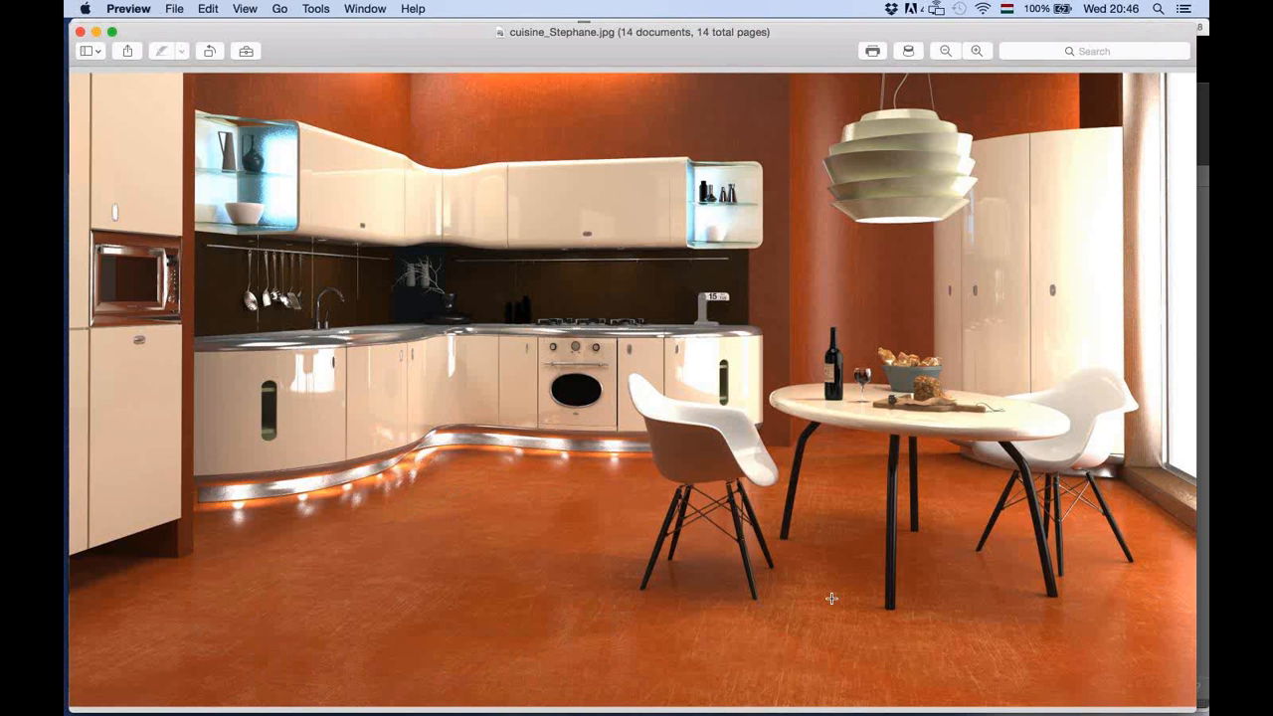
key(Down)
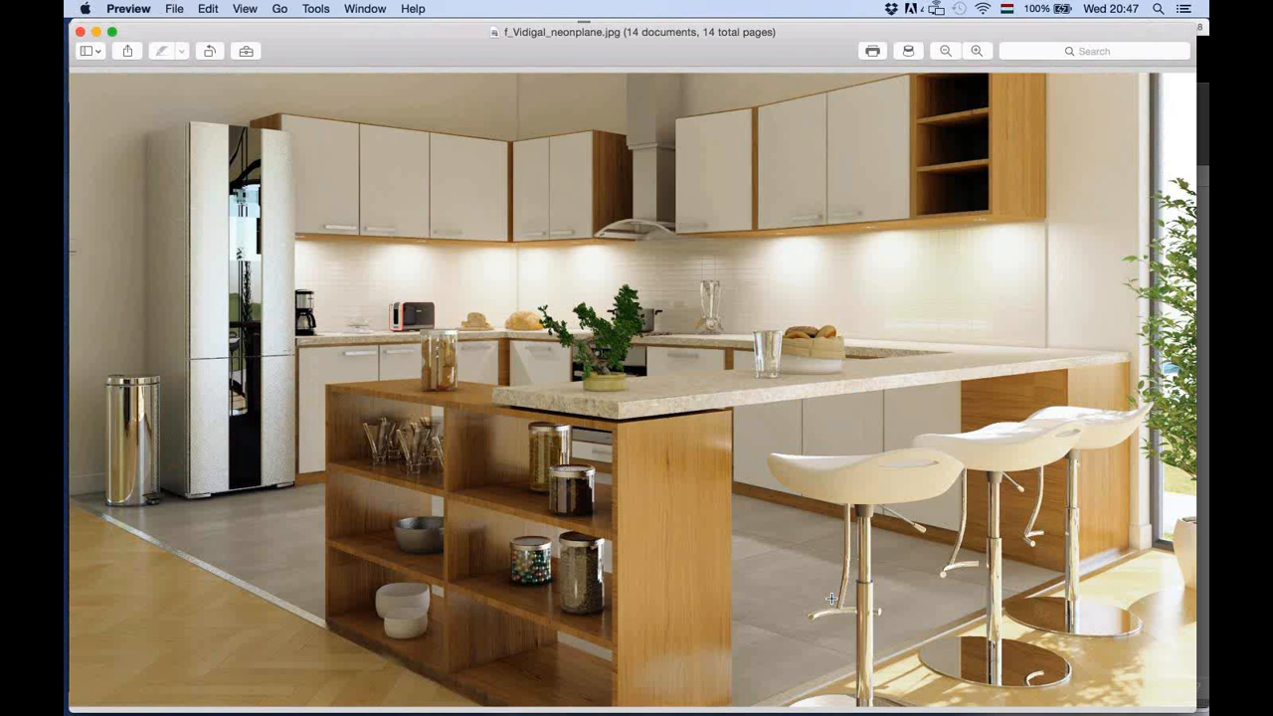
key(Down)
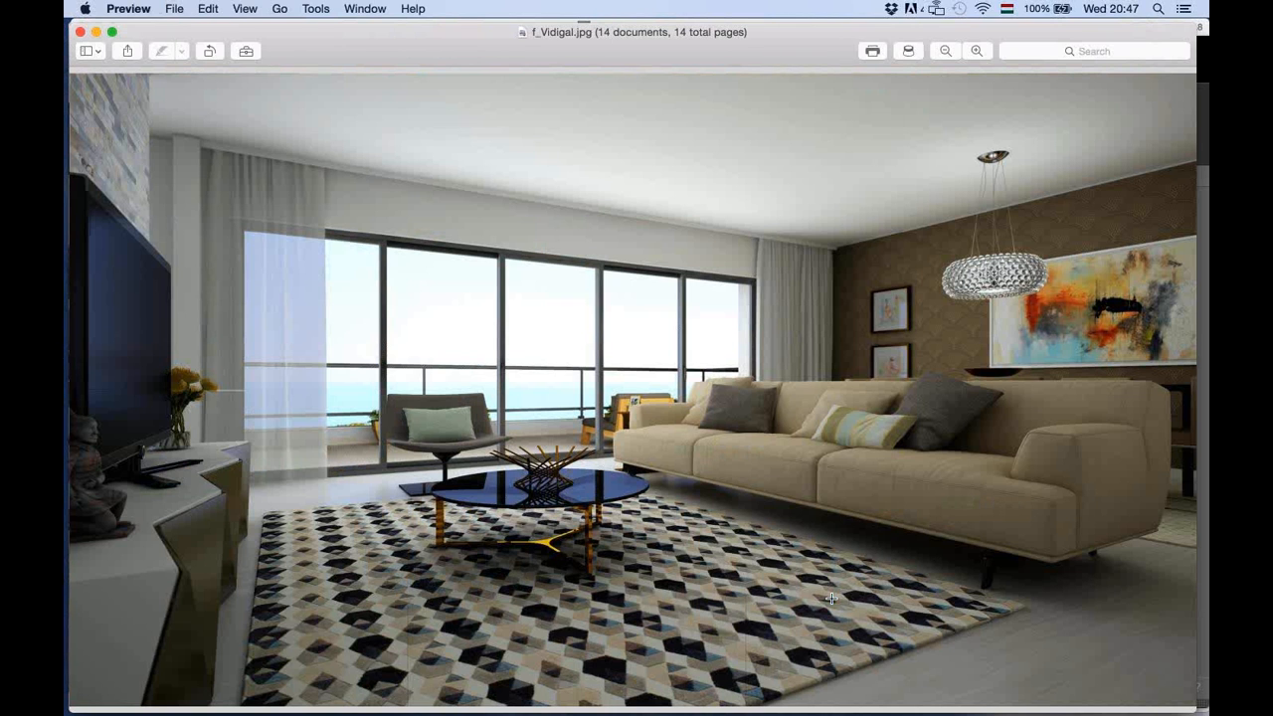
Browse the sample renderings of the living rooms, the modernist house at dusk and the toy car in front of the armchairs.
key(Down)
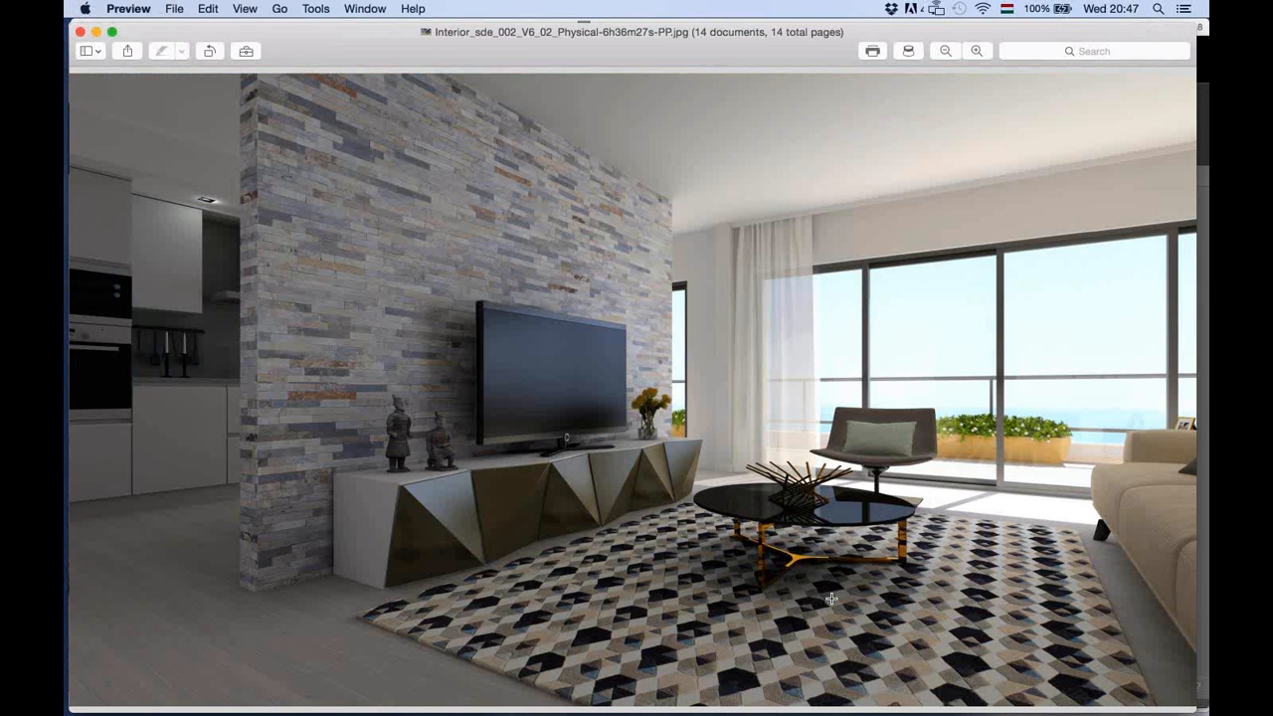
key(Down)
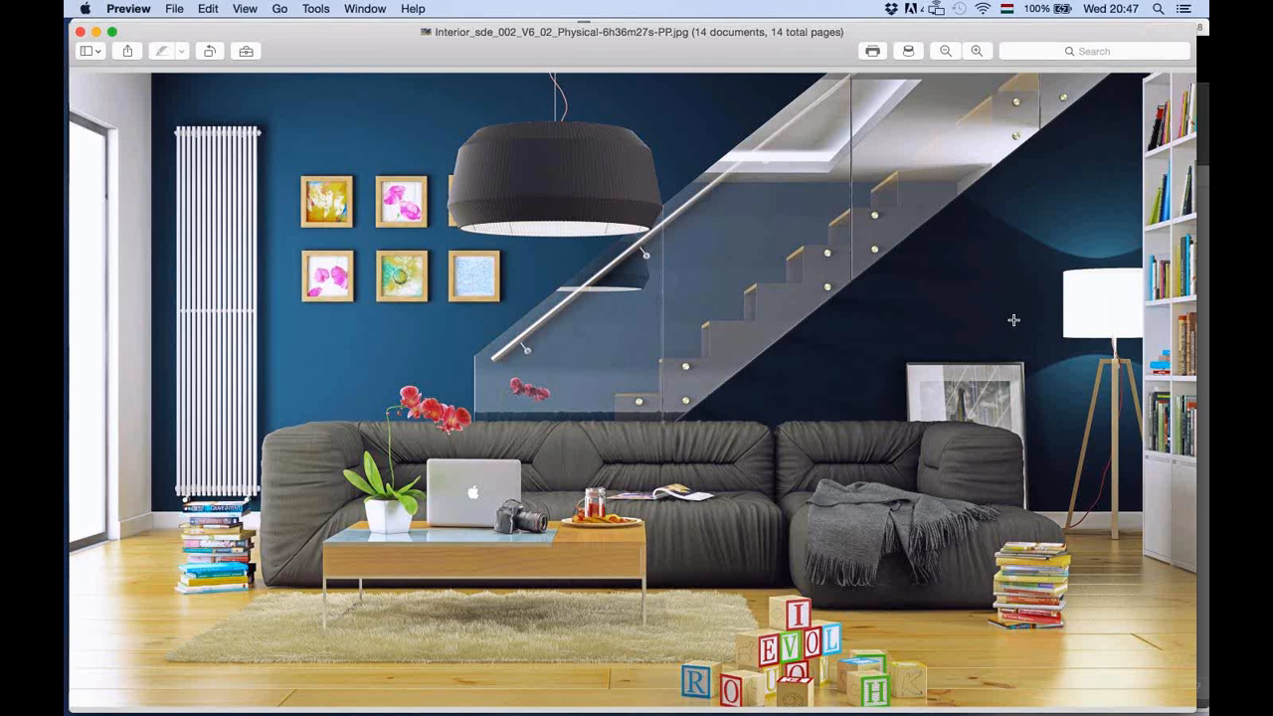
key(Down)
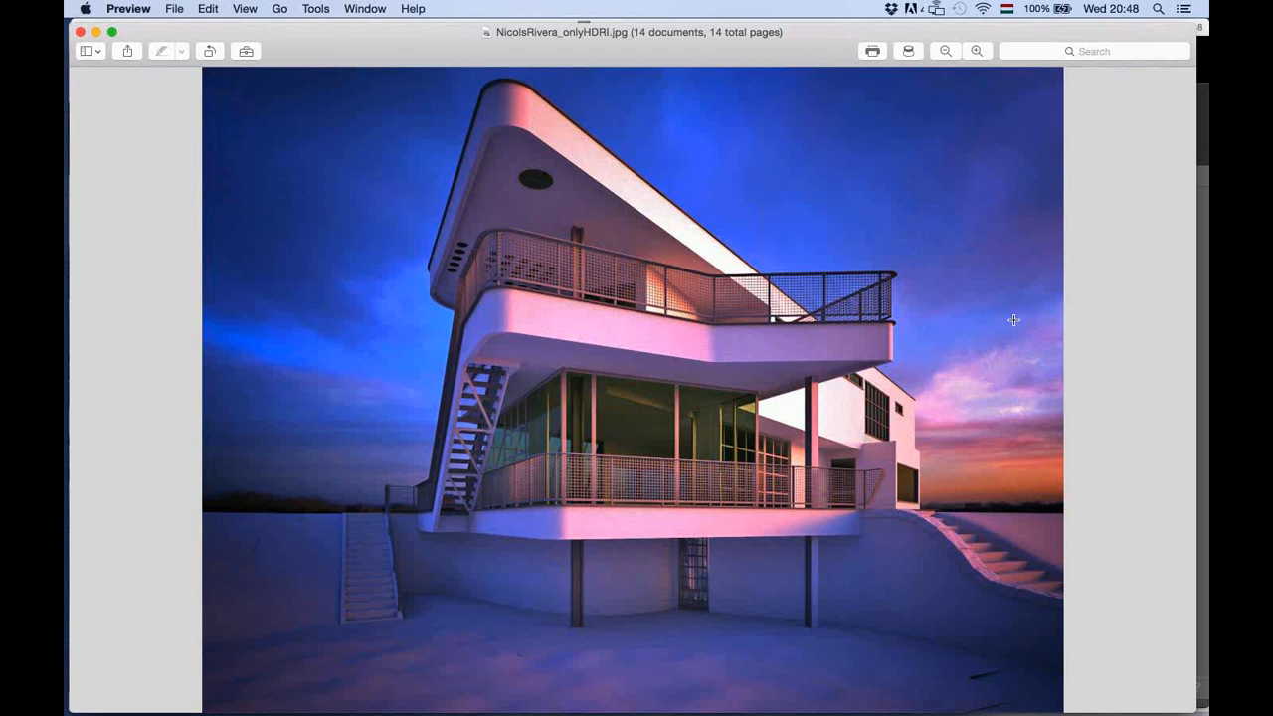
key(Right)
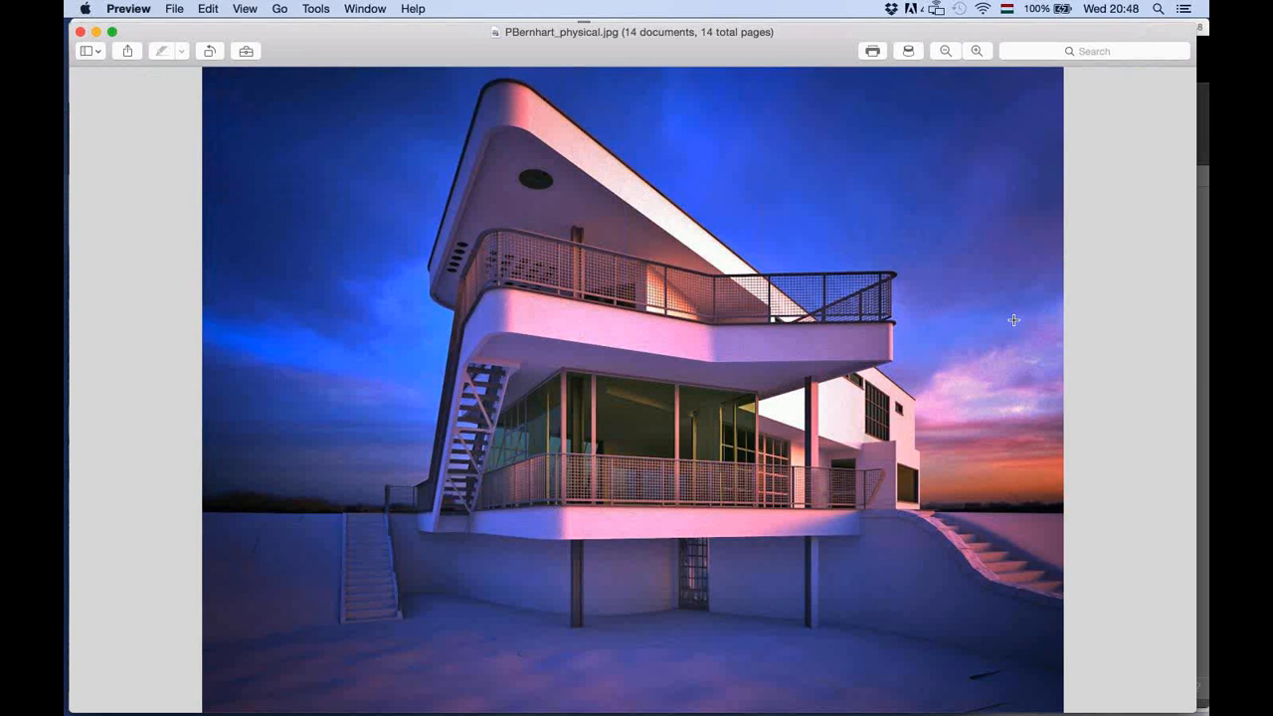
key(Right)
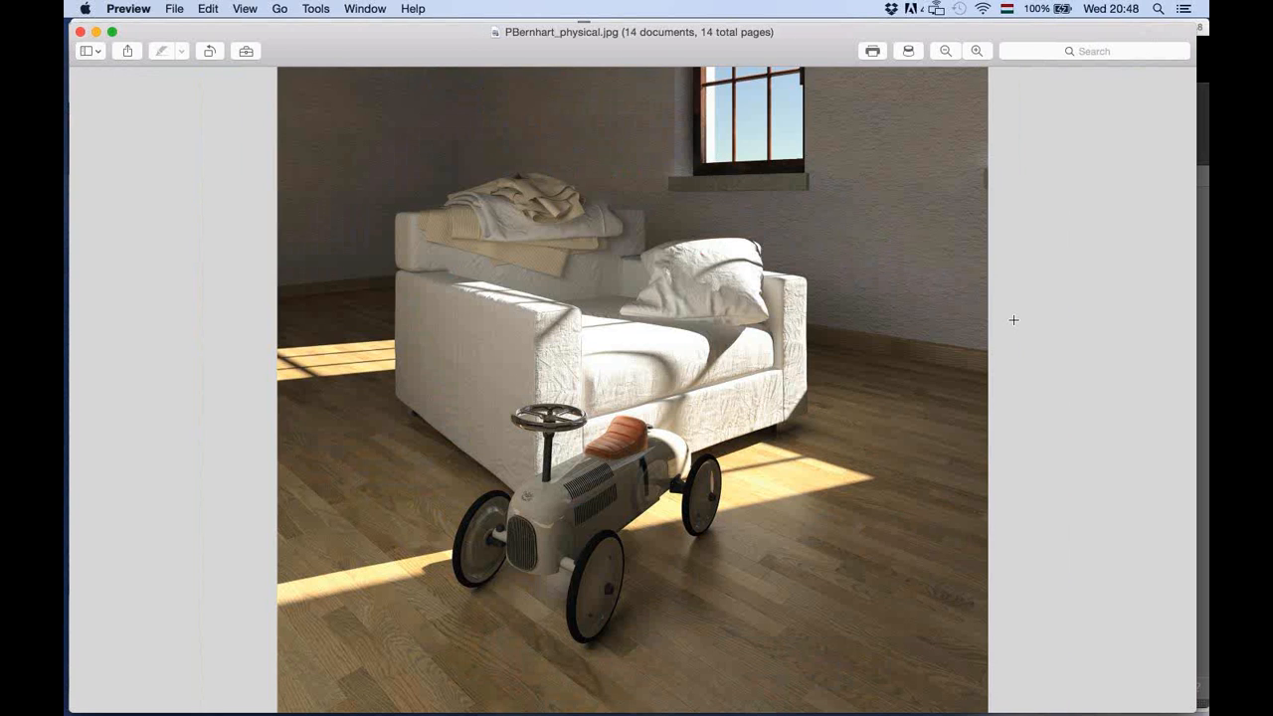
key(Right)
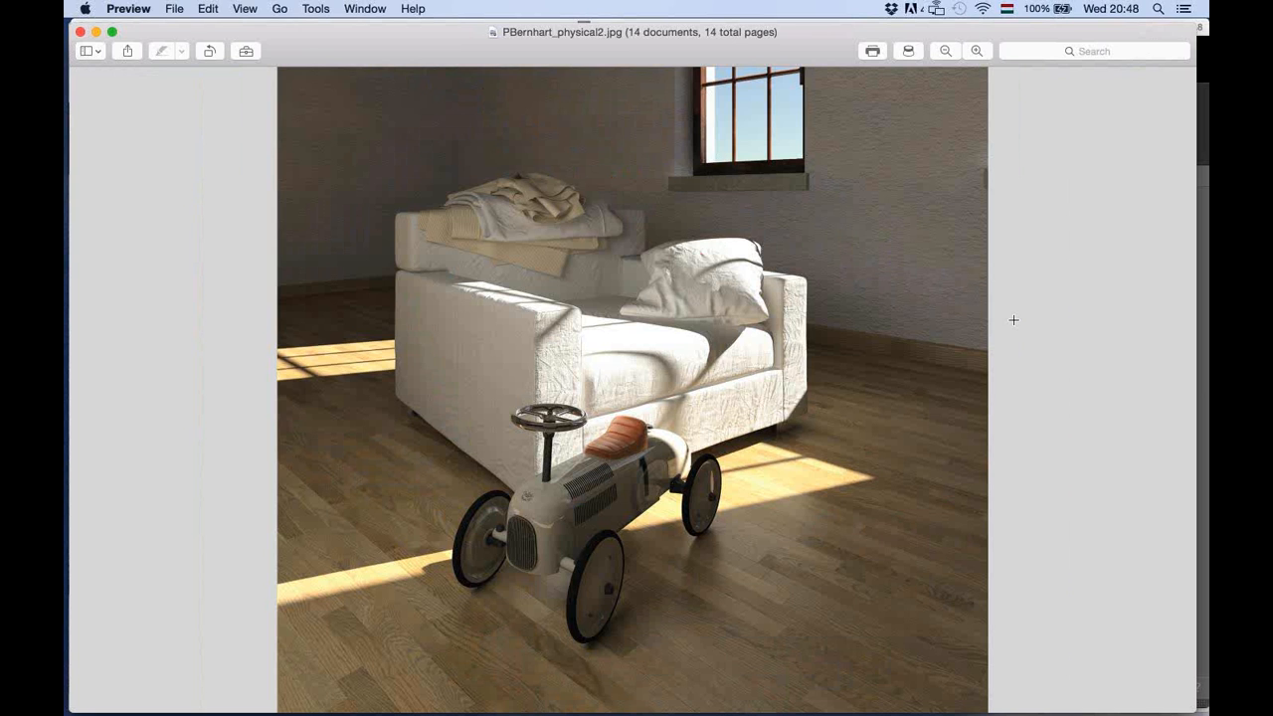
key(Right)
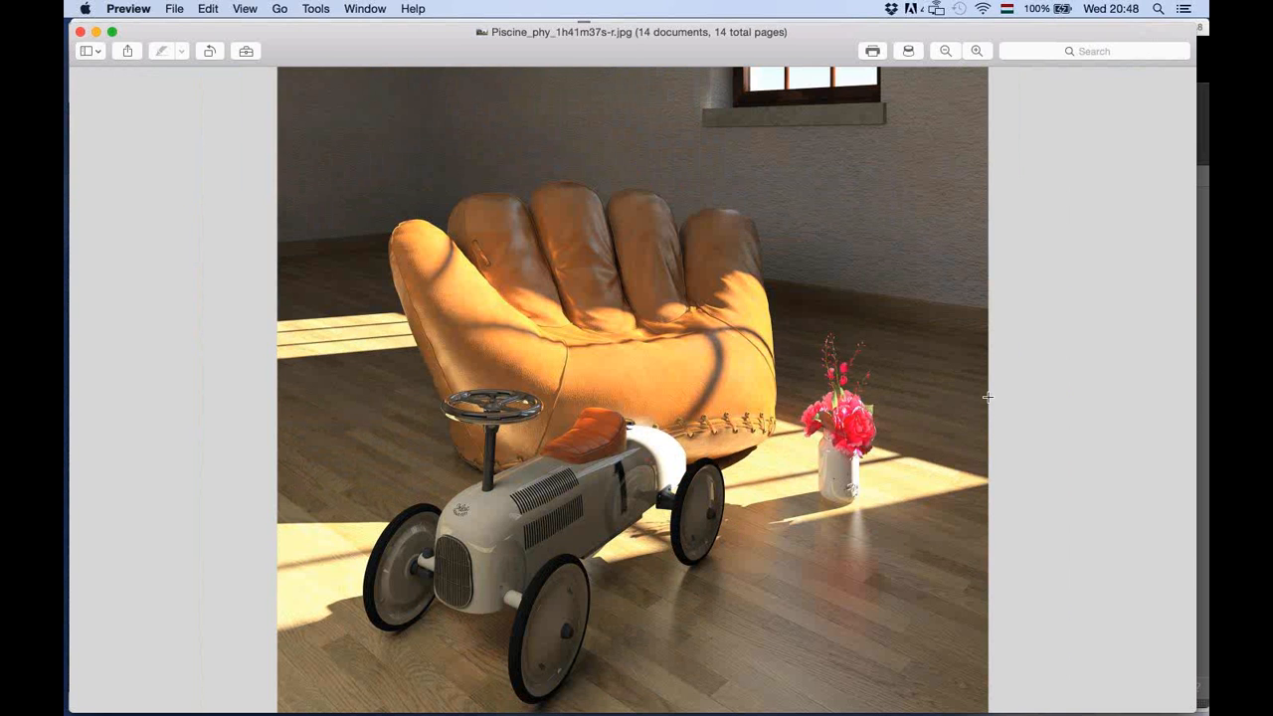
Examine the remaining sample renderings of the pool house, the house with the orange sports car and the classical interiors.
key(Right)
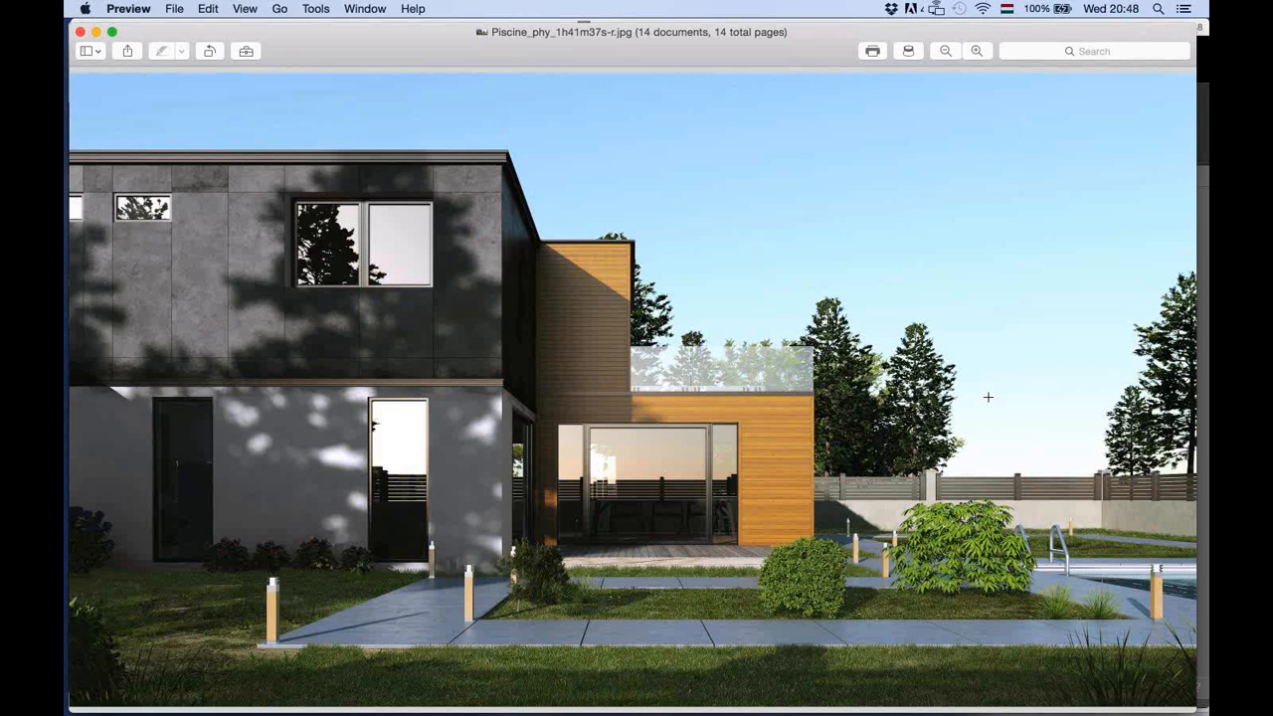
key(Right)
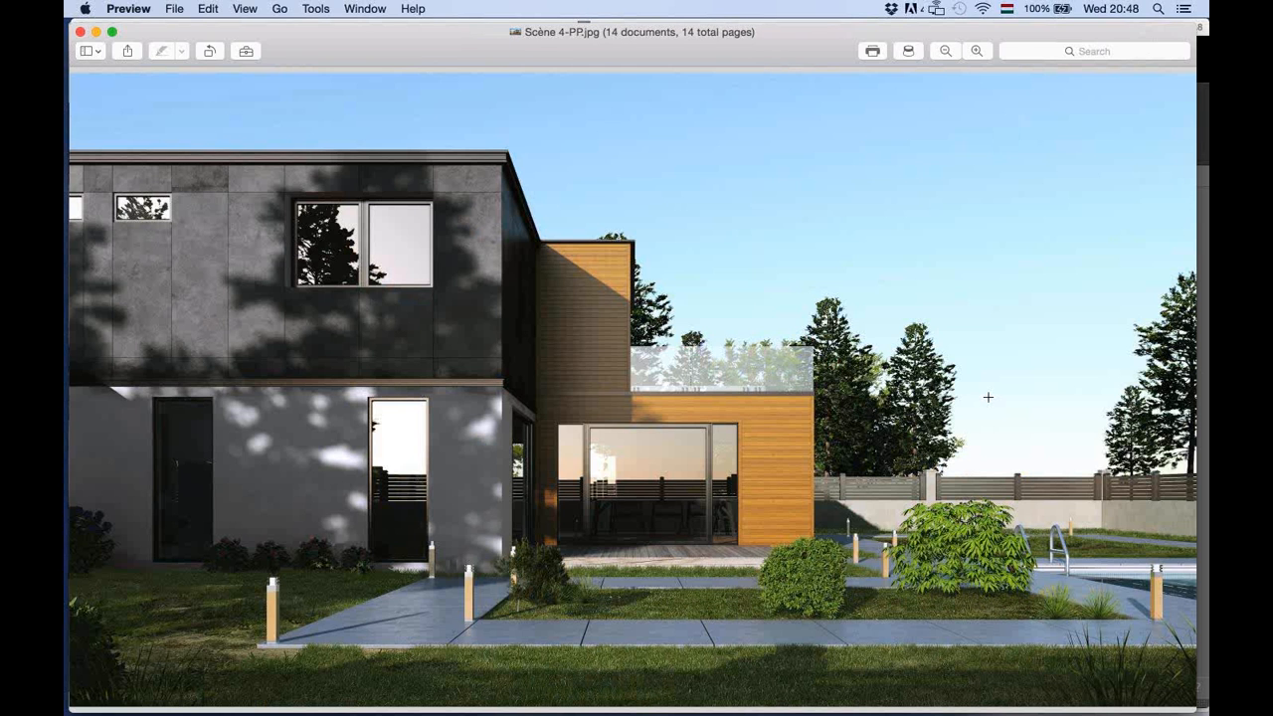
key(Right)
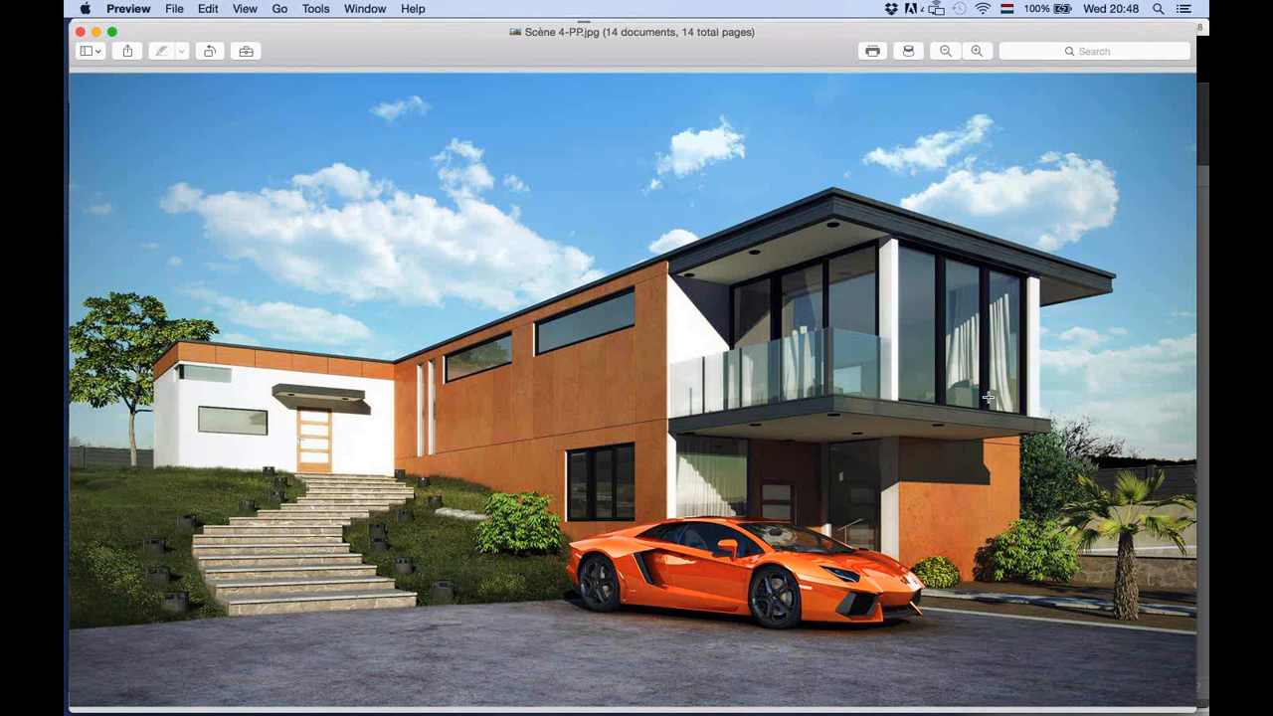
key(Right)
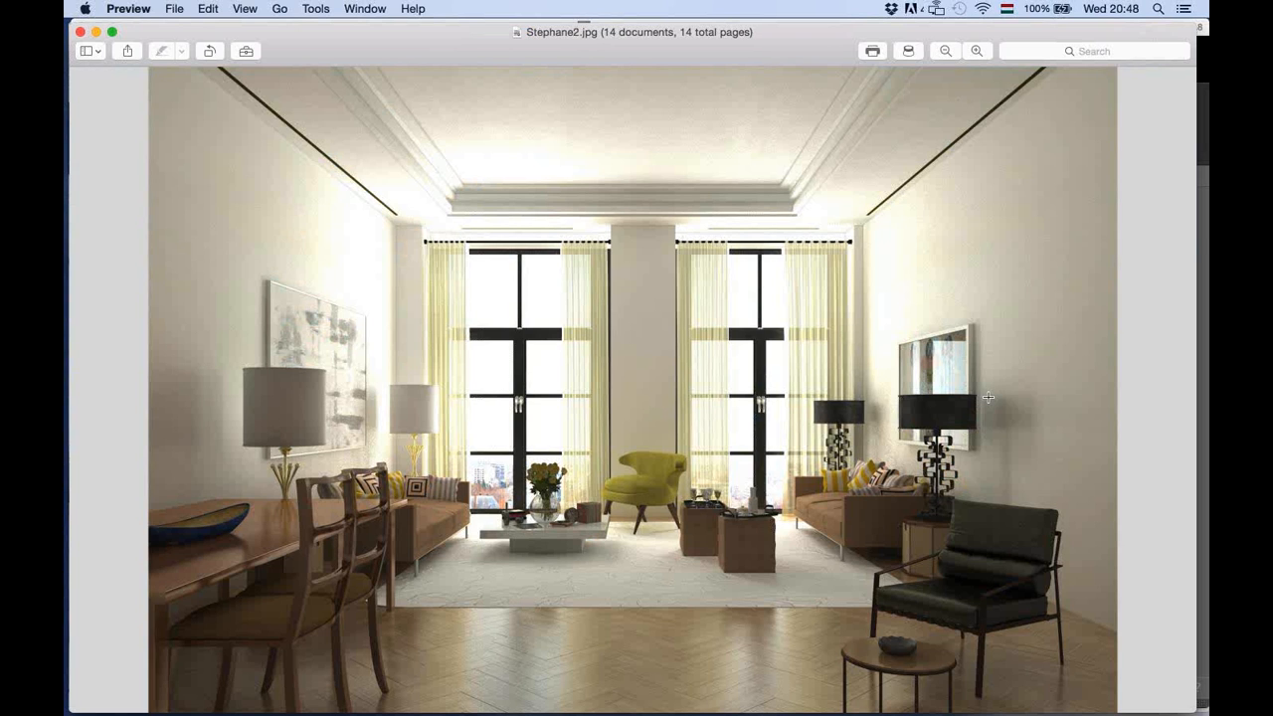
key(Right)
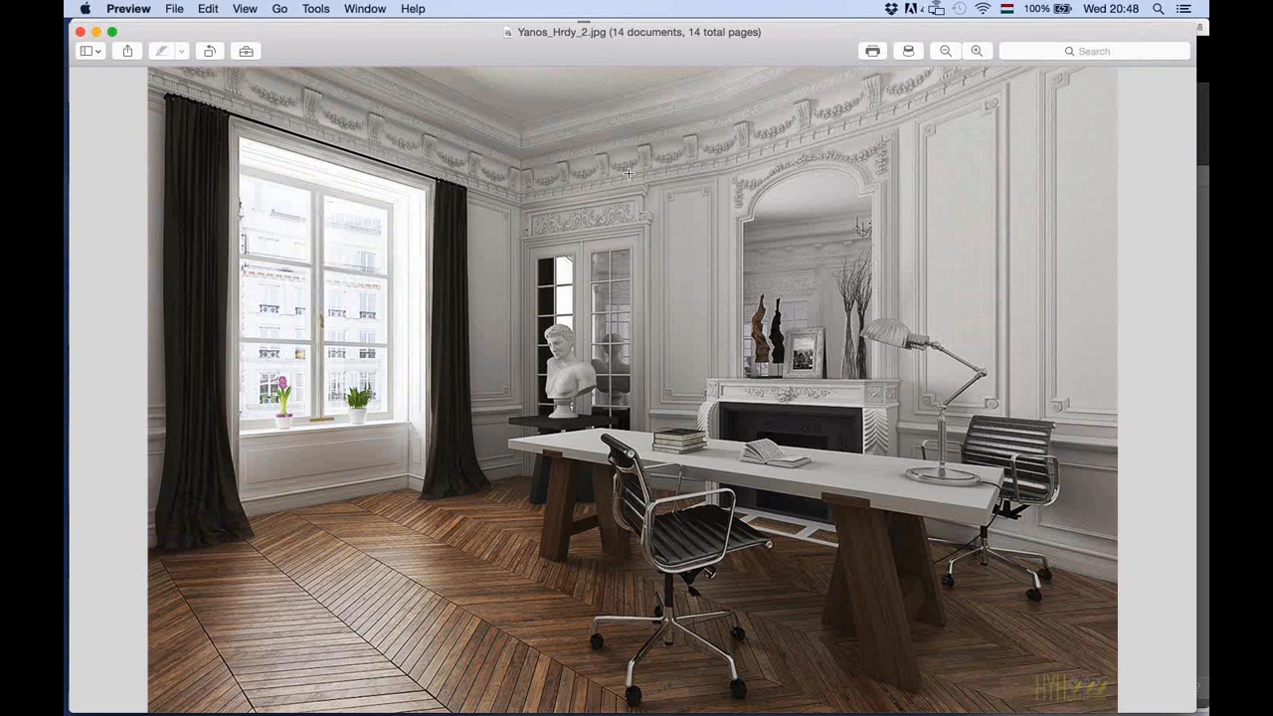
key(Down)
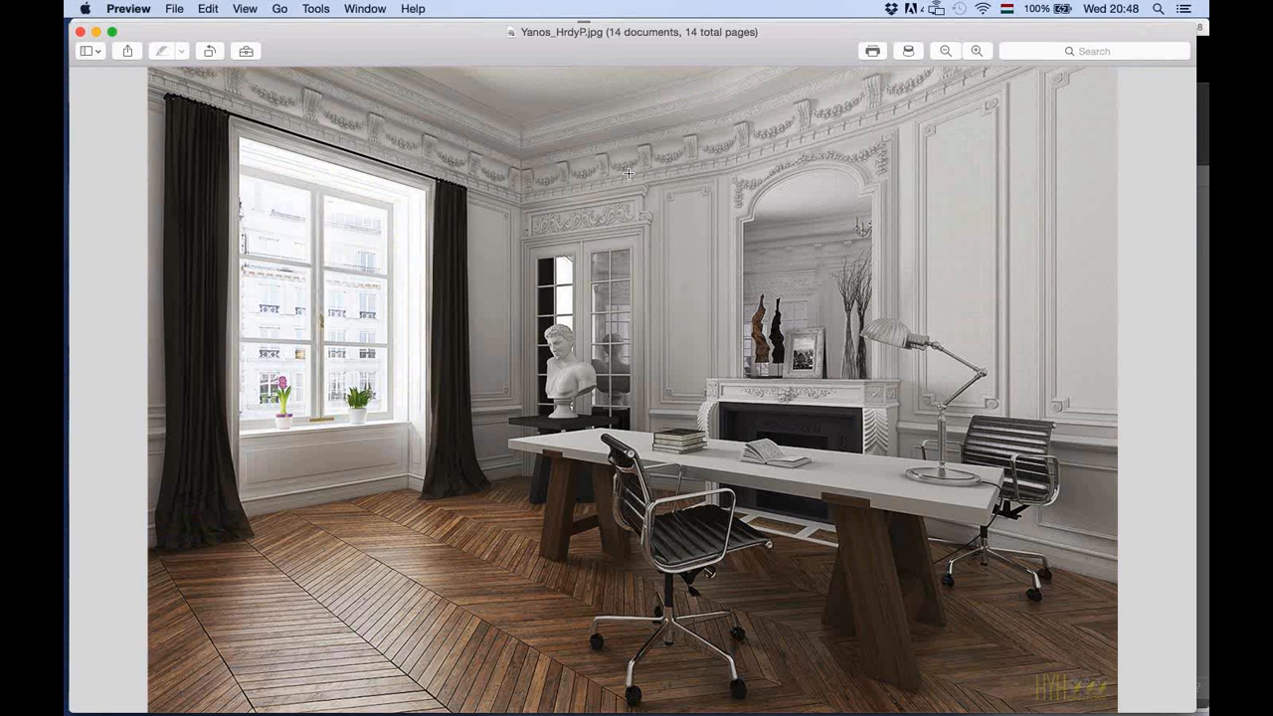
key(Right)
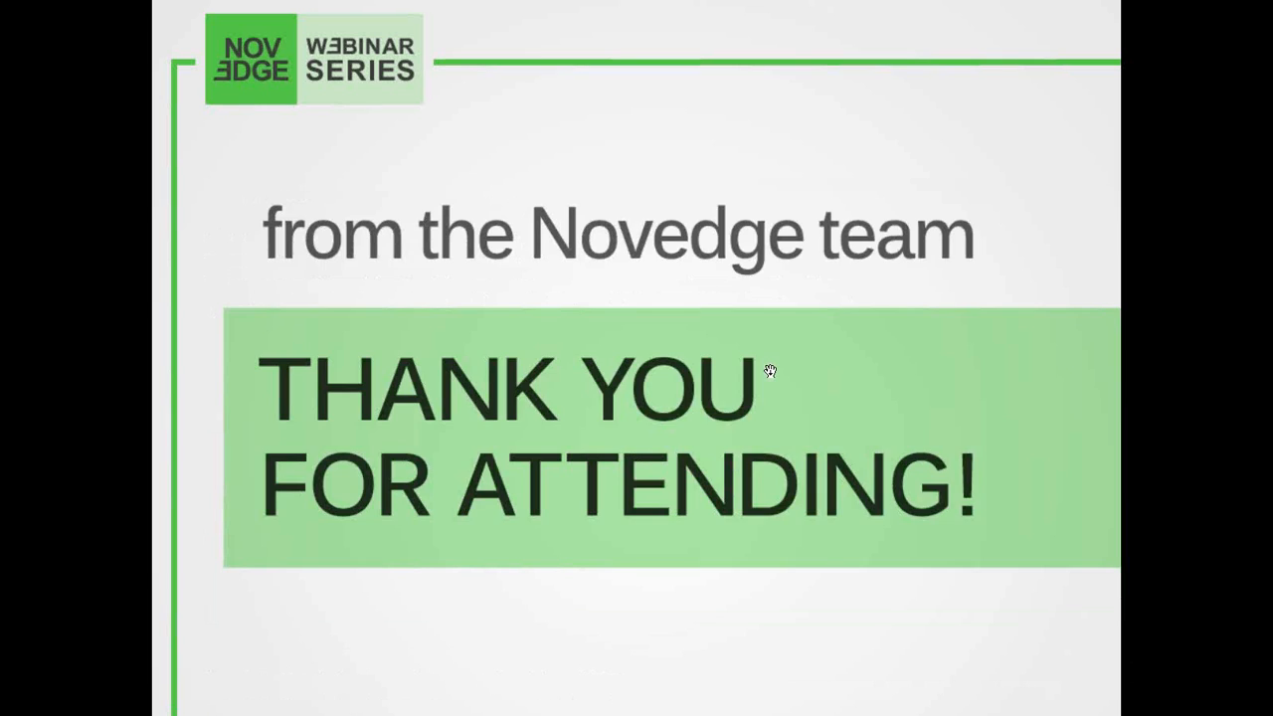
key(Left)
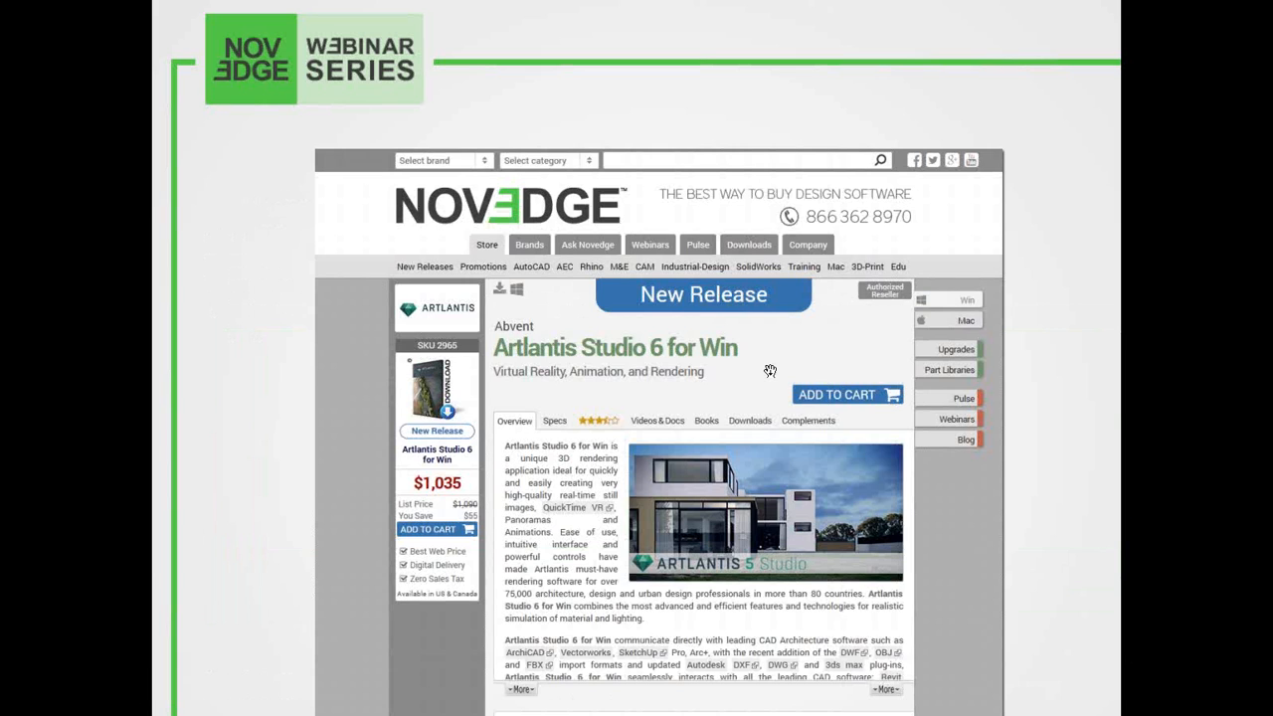
click(770, 370)
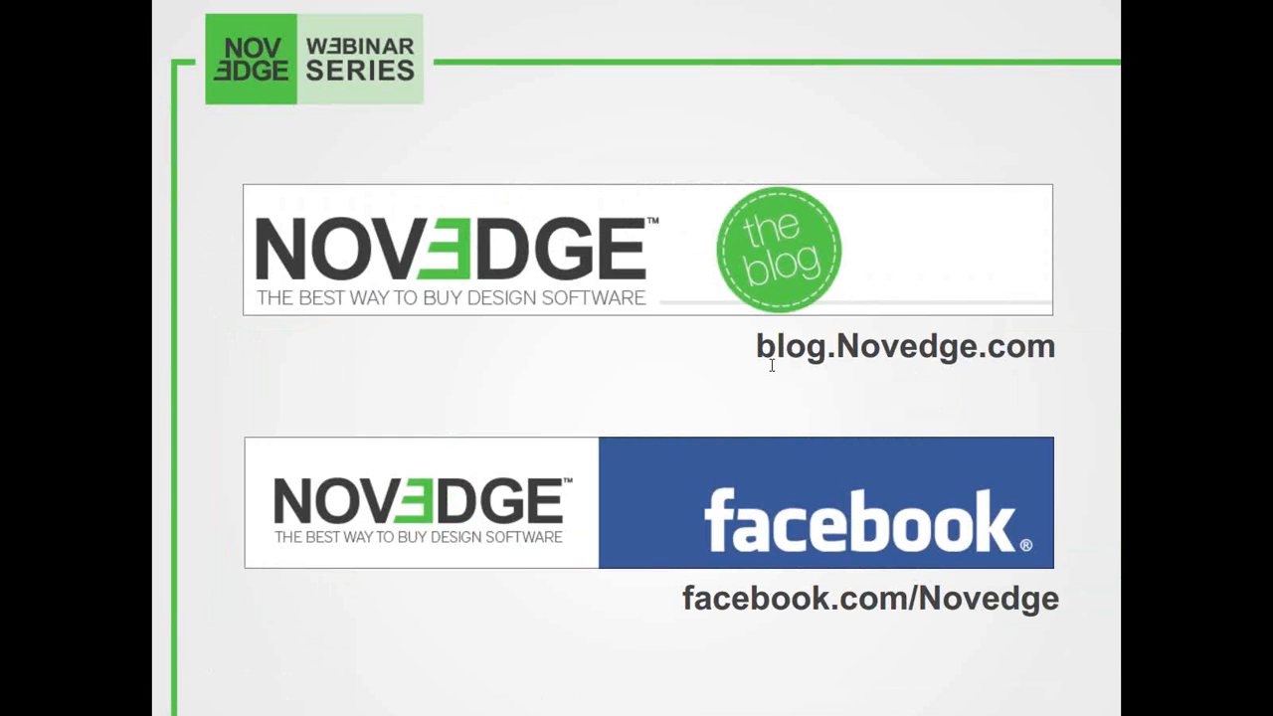
click(771, 366)
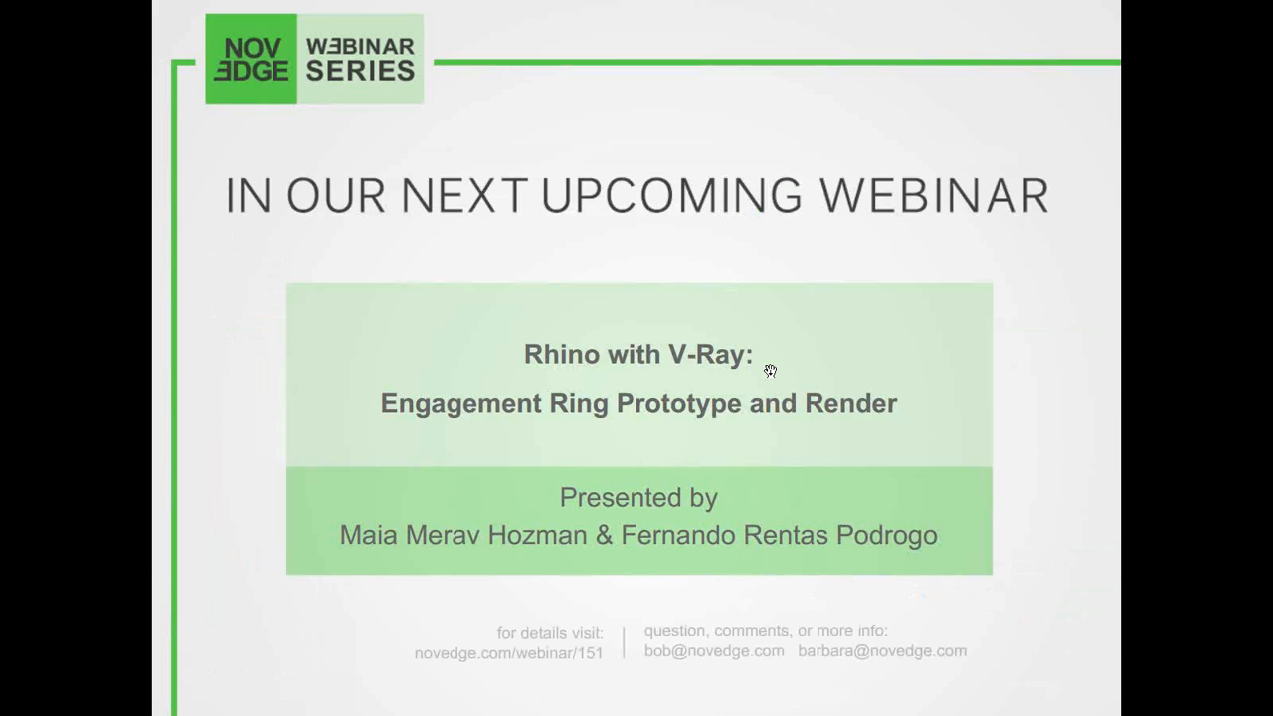